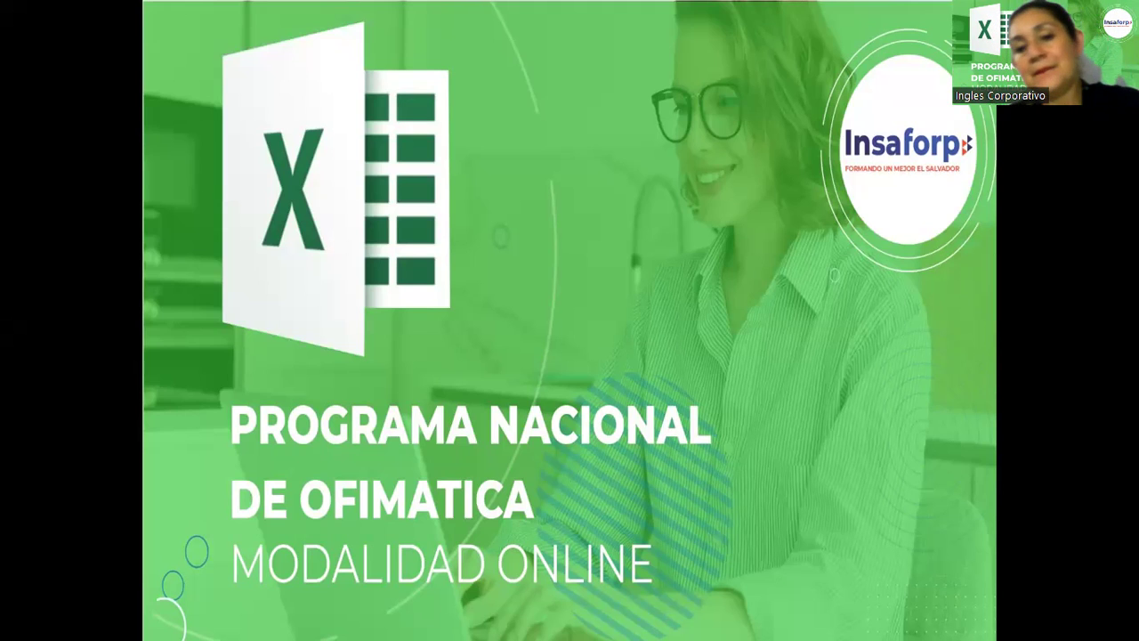
# Step: Advance the slideshow past 'Excel Intermedio Sesión 4' to the 'Objetivo de la sesión' slide
pyautogui.click(690, 294)
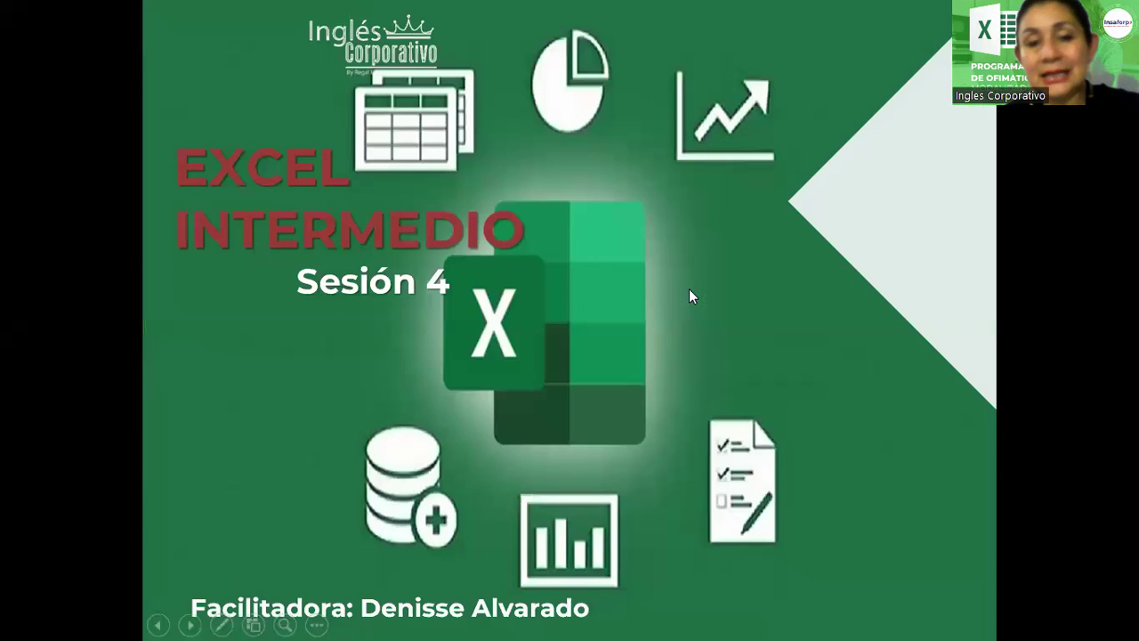
pyautogui.click(697, 346)
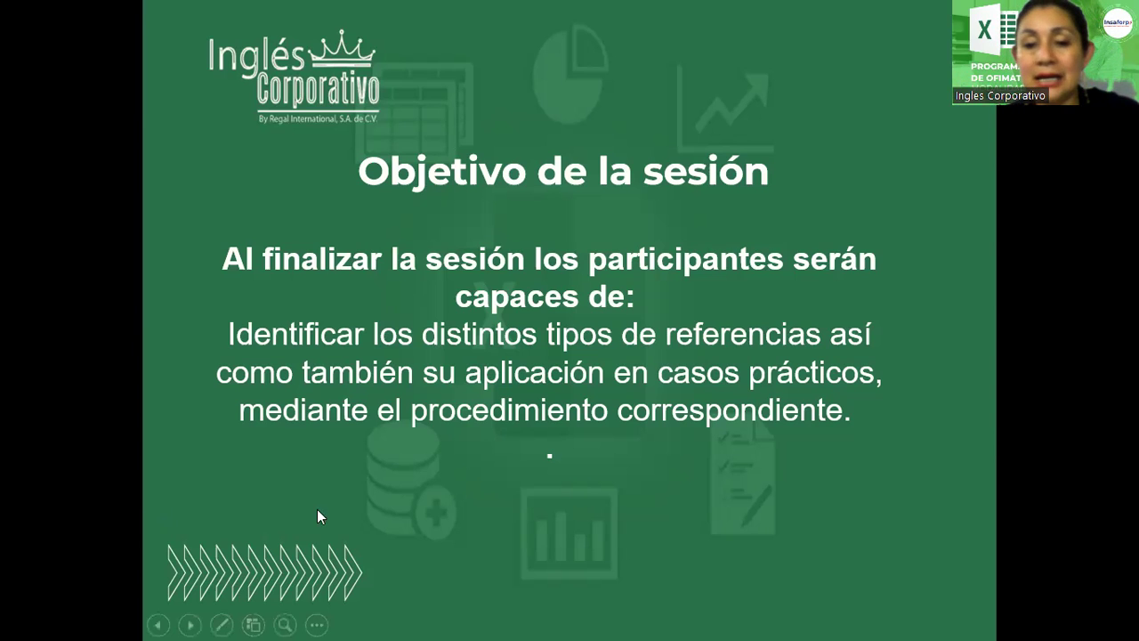
# Step: Advance the slideshow to the 'REFERENCIAS EN EXCEL' slide
pyautogui.click(343, 509)
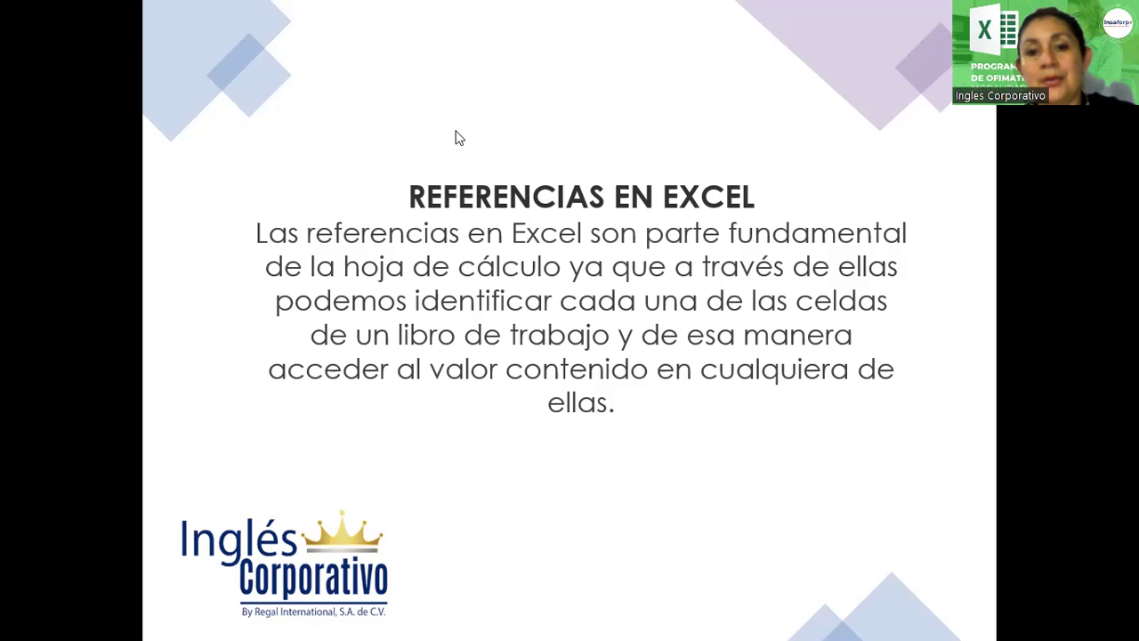
# Step: Advance past the reference-definition slide to 'TIPOS DE REFERENCIAS EN EXCEL'
pyautogui.click(487, 134)
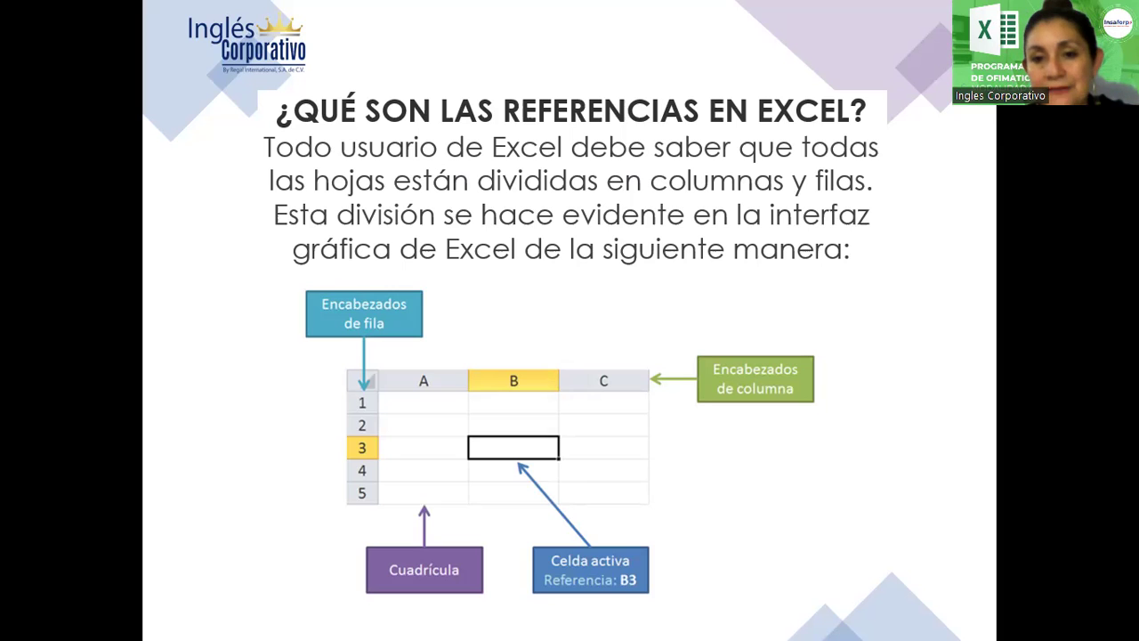
pyautogui.press('Right')
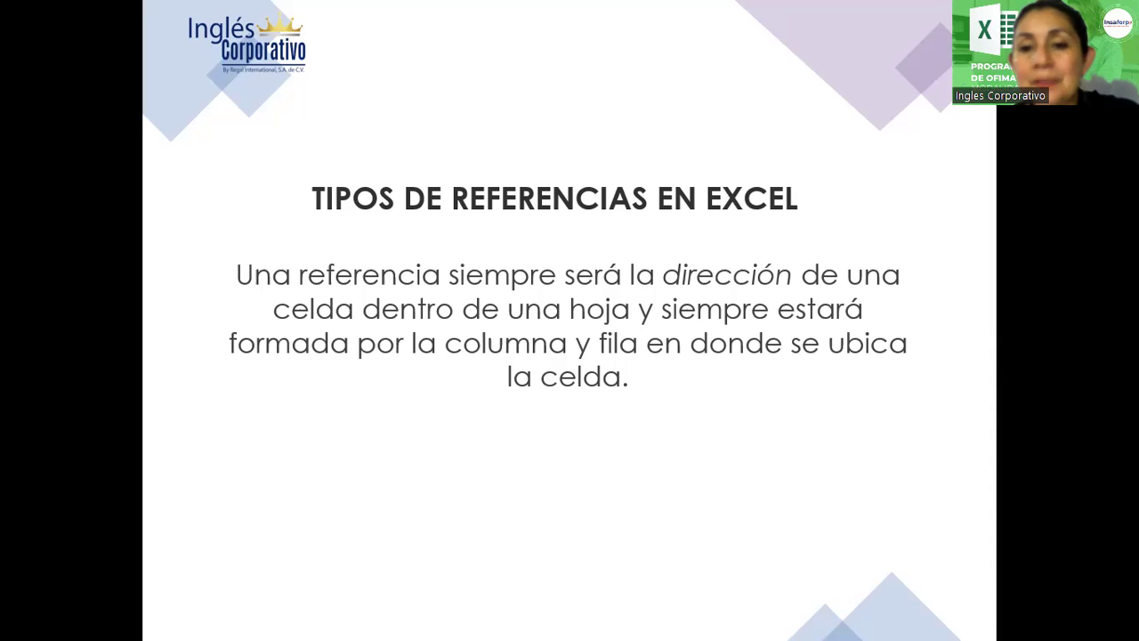
# Step: Advance to the 'REFERENCIAS RELATIVAS EN EXCEL' slide with the =A1+B1 example
pyautogui.press('Right')
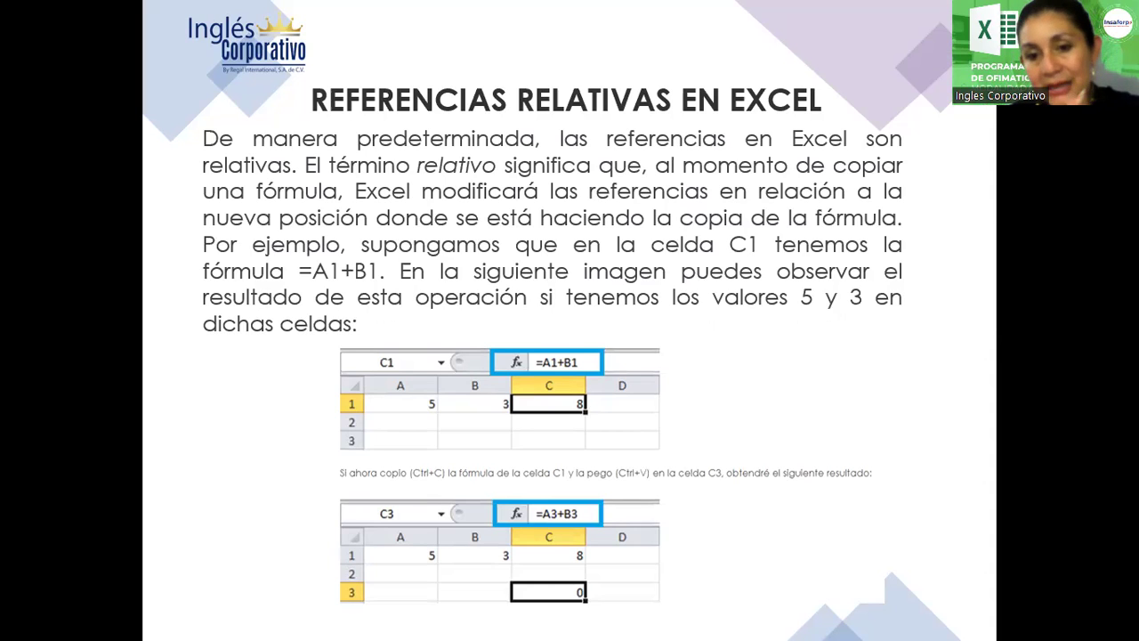
pyautogui.moveTo(412, 445)
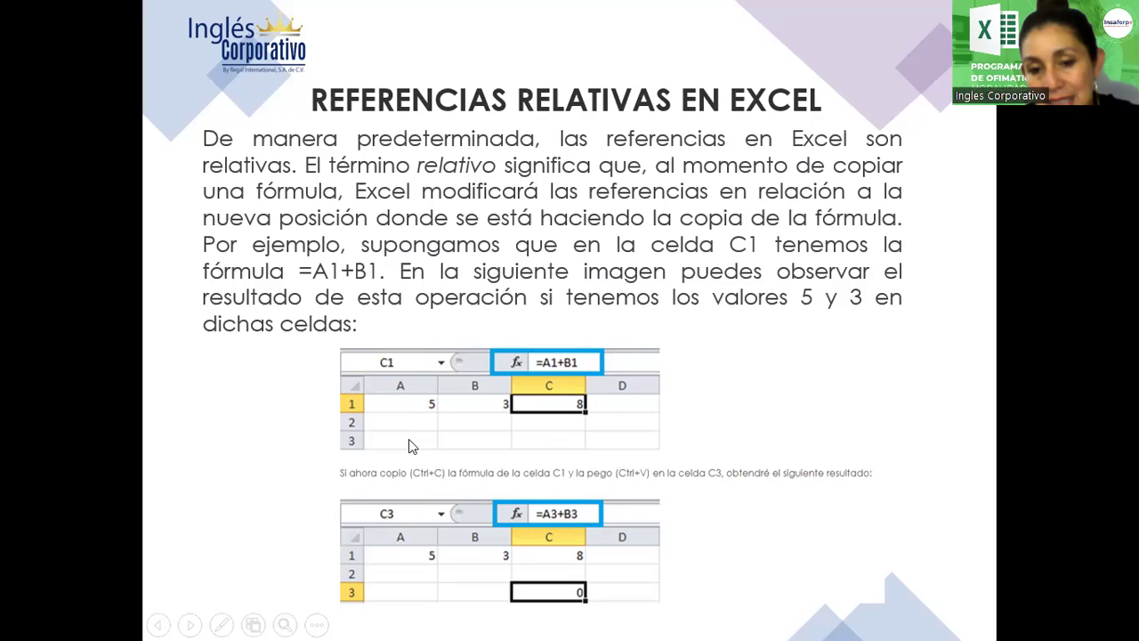
# Step: Advance to the 'REFERENCIAS ABSOLUTAS EN EXCEL' slide showing A7 fixed as $A$7
pyautogui.click(692, 429)
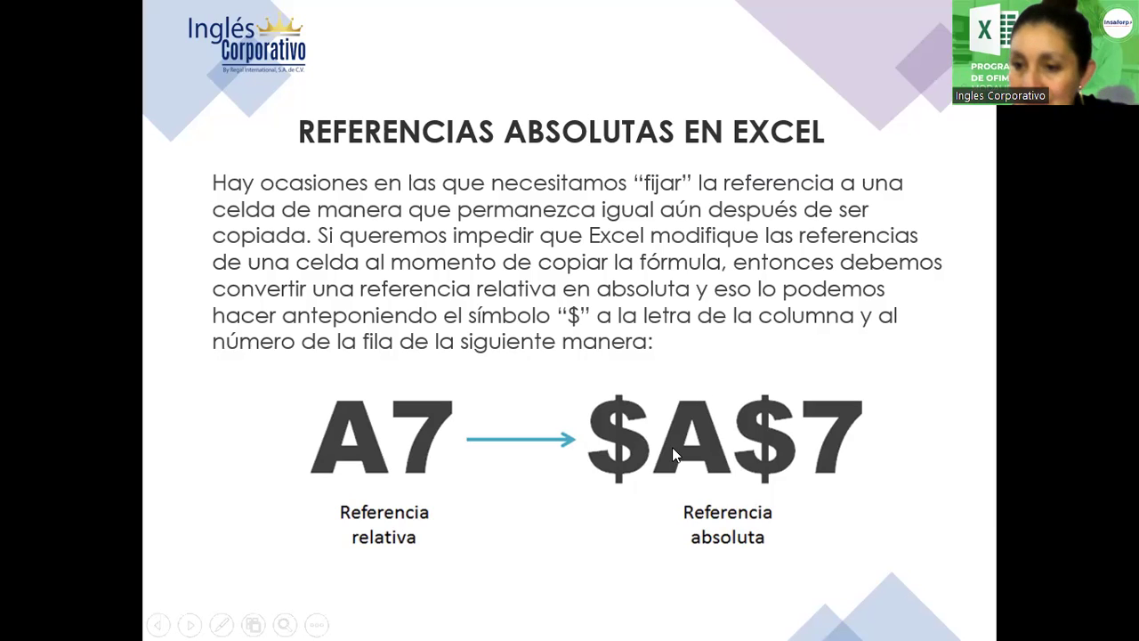
# Step: Advance to the 'Referencias mixtas en Excel' slide
pyautogui.click(834, 435)
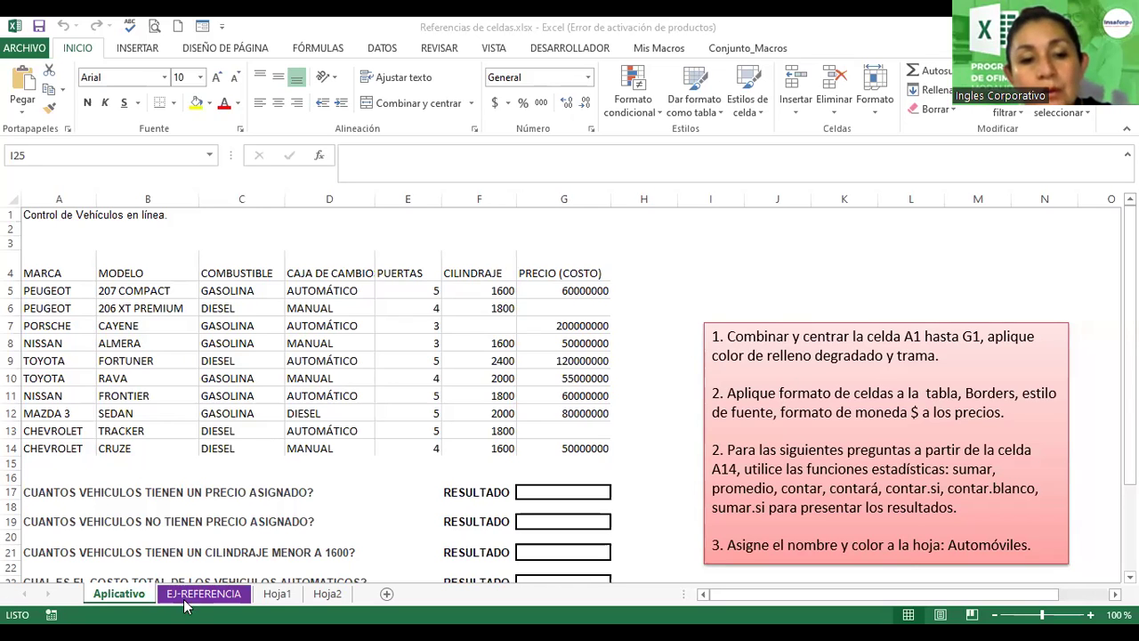
# Step: Bring the Excel workbook forward and switch to the EJ-REFERENCIA sheet
pyautogui.click(269, 600)
pyautogui.click(272, 596)
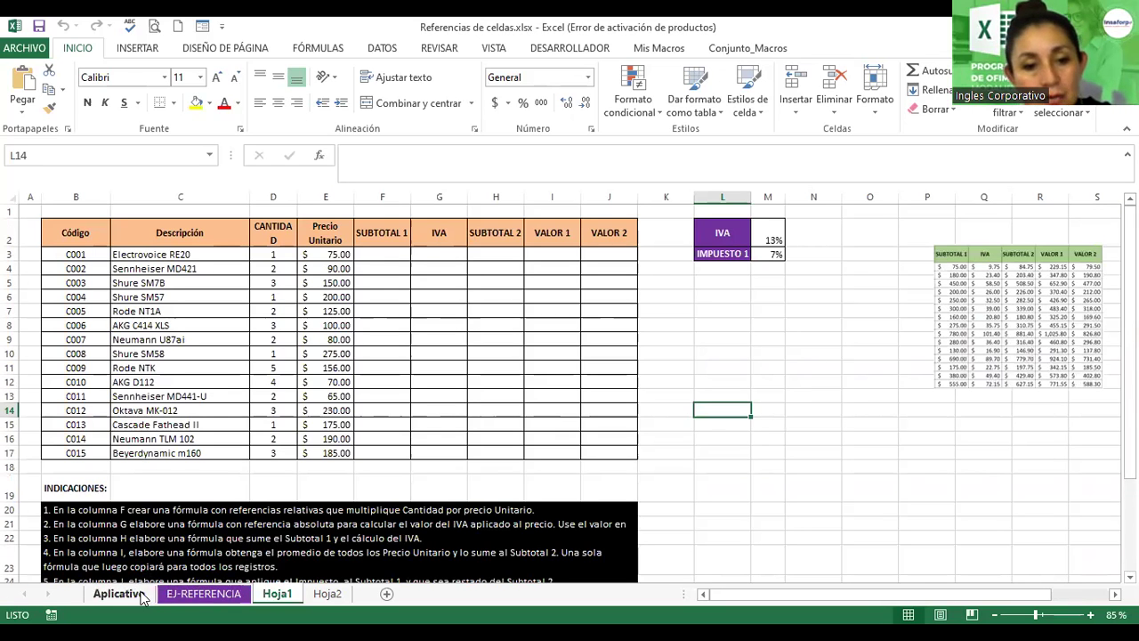
pyautogui.click(198, 594)
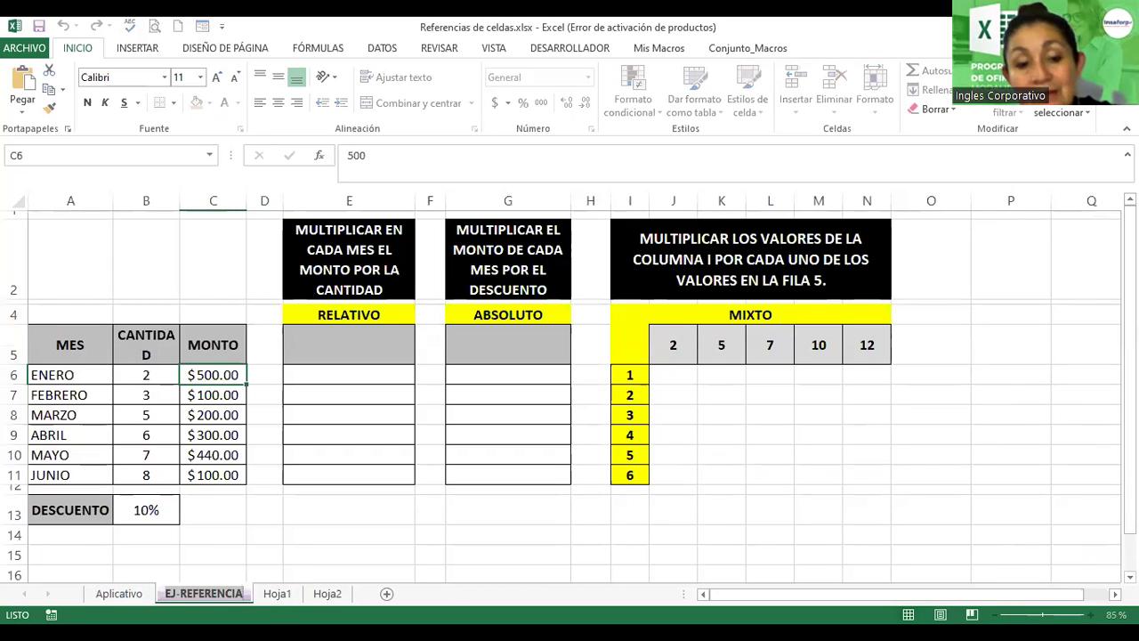
# Step: Point out cells E13, C6 and E6 in the RELATIVO exercise table
pyautogui.click(298, 505)
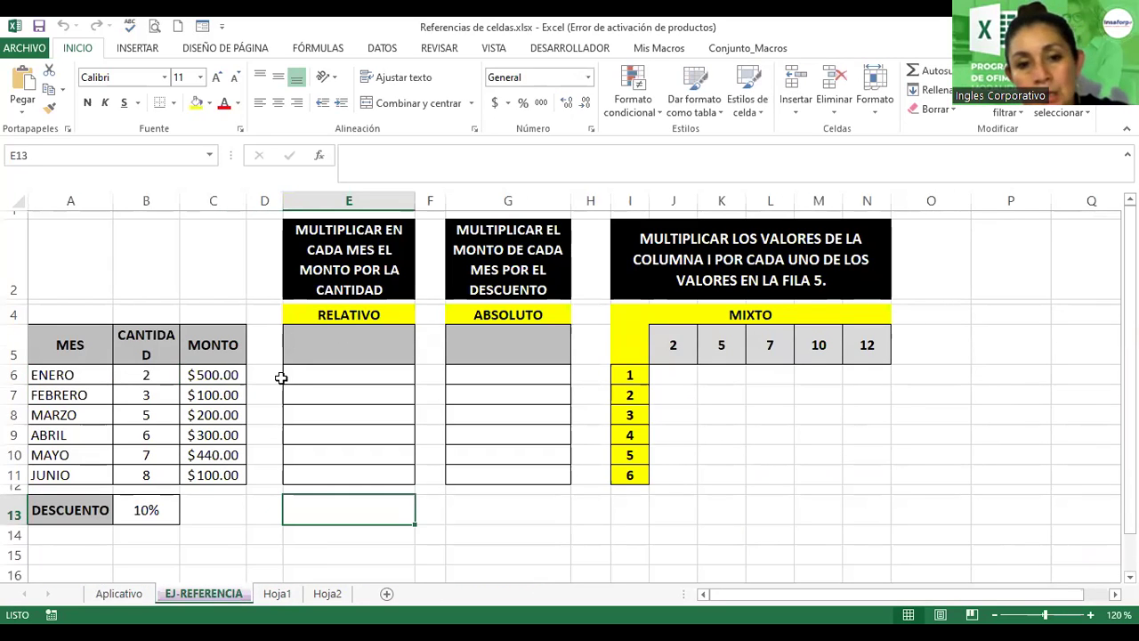
pyautogui.moveTo(281, 376); pyautogui.dragTo(262, 375)
pyautogui.click(218, 374)
pyautogui.click(331, 383)
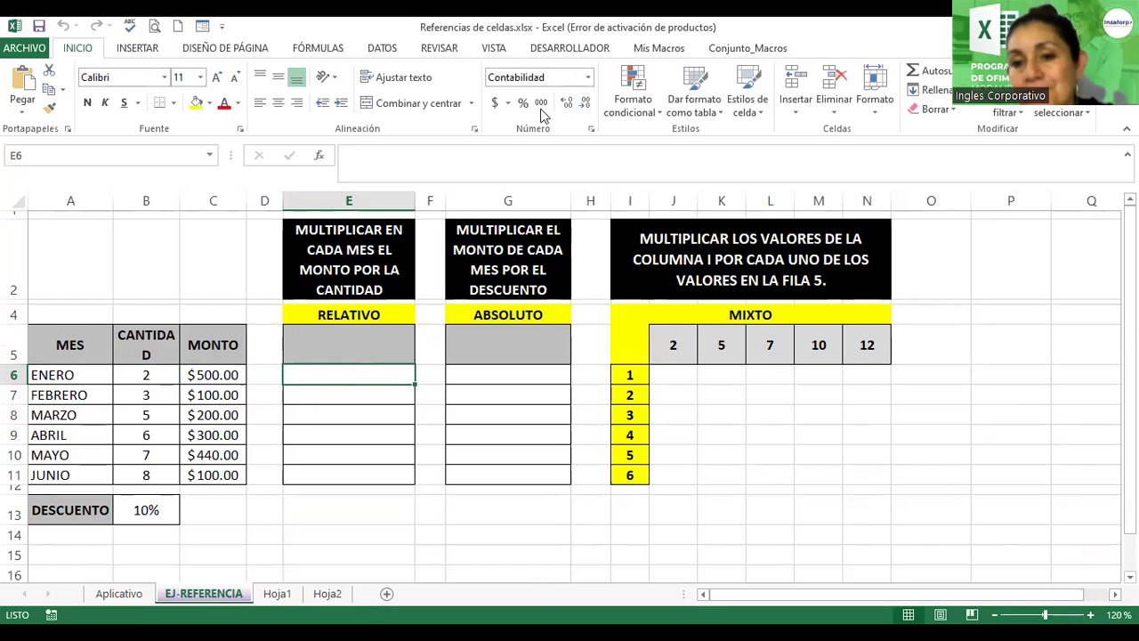
# Step: Point out cells in the ABSOLUTO and MIXTO tables, including the M7:O14 block and O8
pyautogui.click(870, 430)
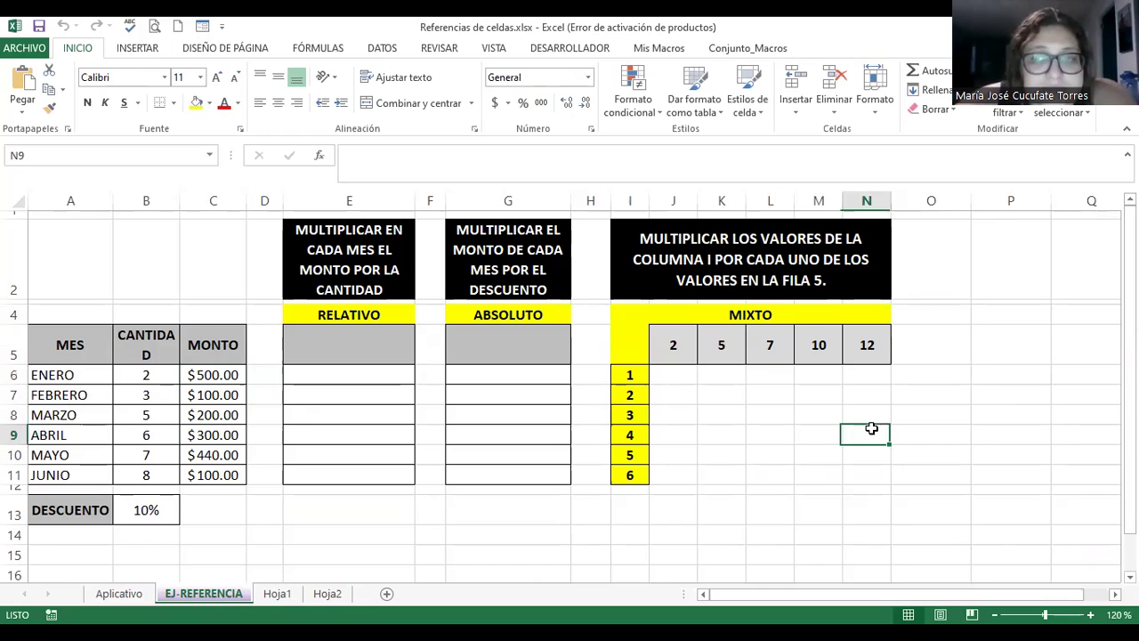
pyautogui.click(462, 475)
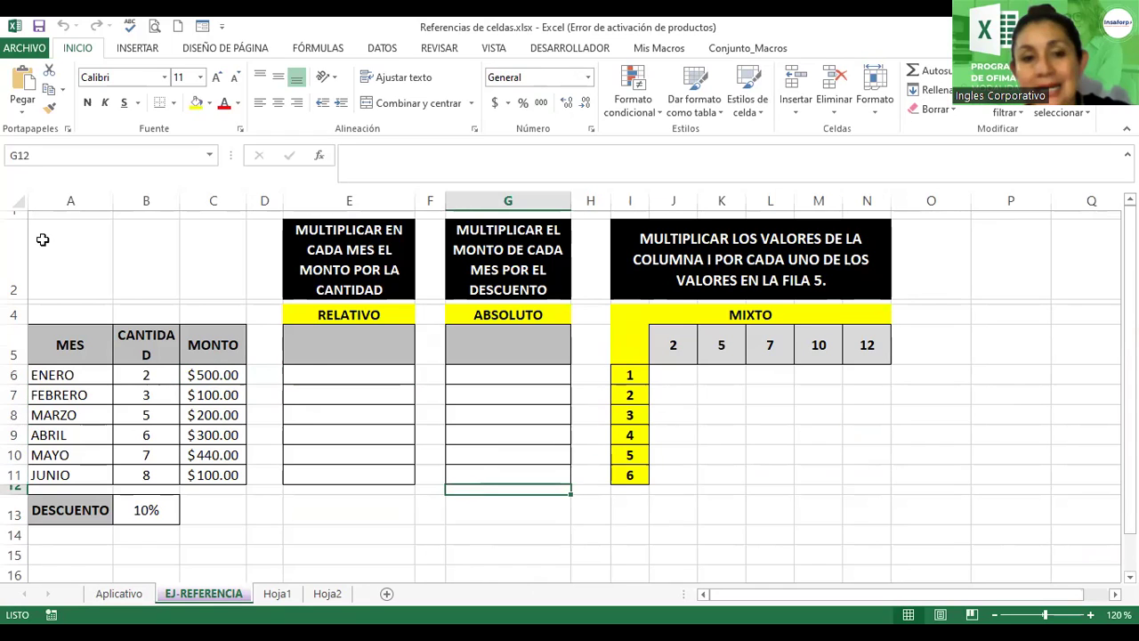
pyautogui.click(134, 286)
pyautogui.click(776, 458)
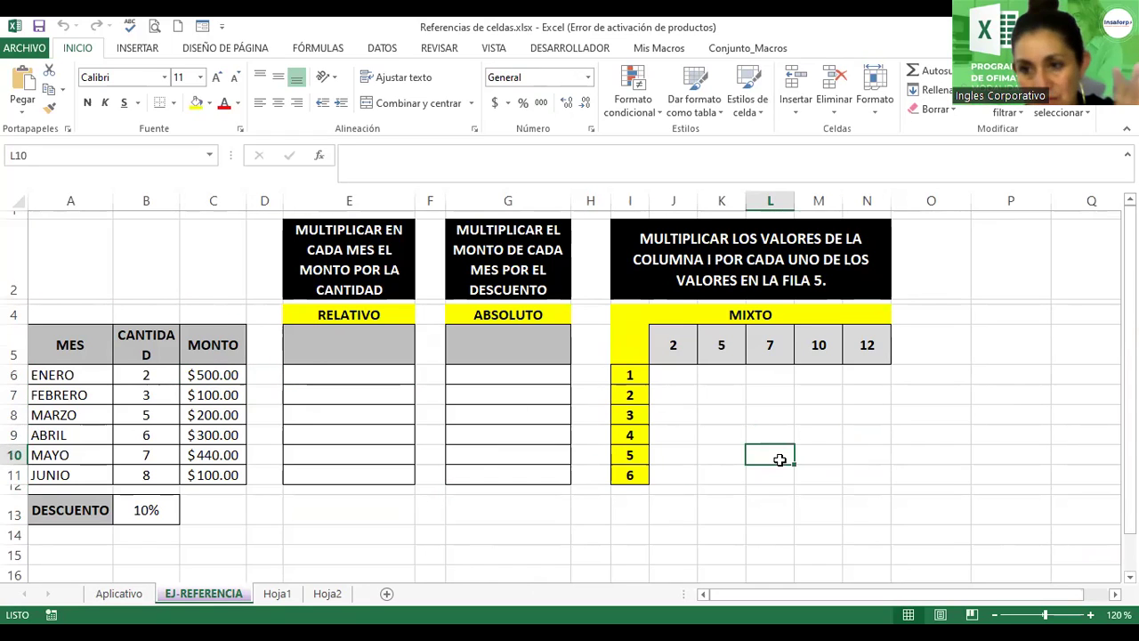
pyautogui.moveTo(931, 394)
pyautogui.mouseDown()
pyautogui.moveTo(895, 516)
pyautogui.moveTo(811, 534)
pyautogui.mouseUp()
pyautogui.click(526, 484)
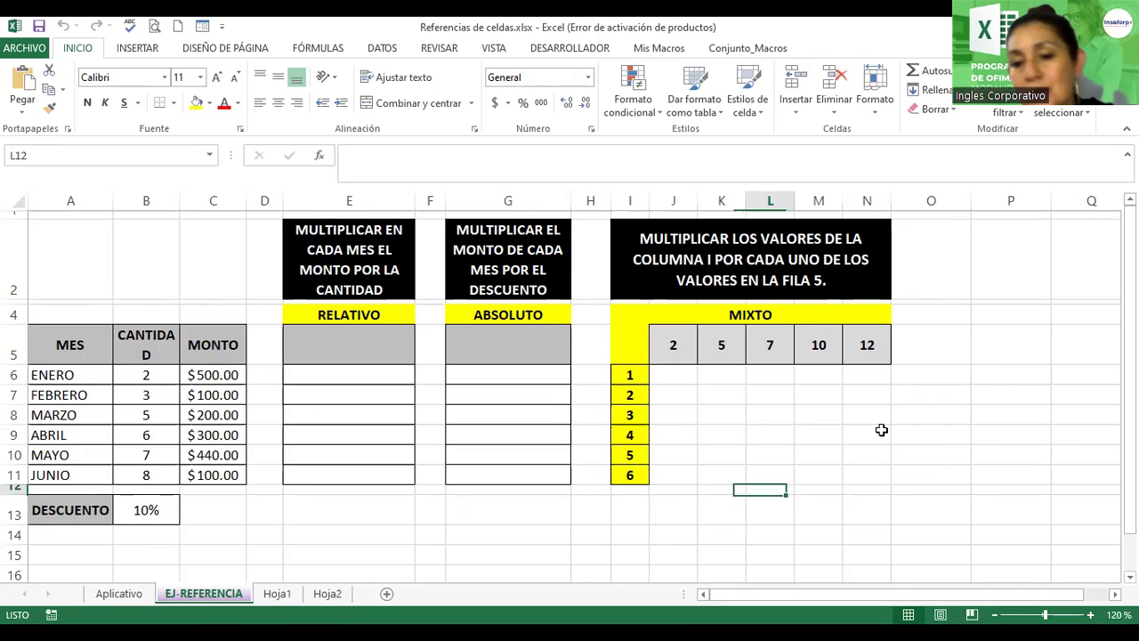
pyautogui.click(926, 424)
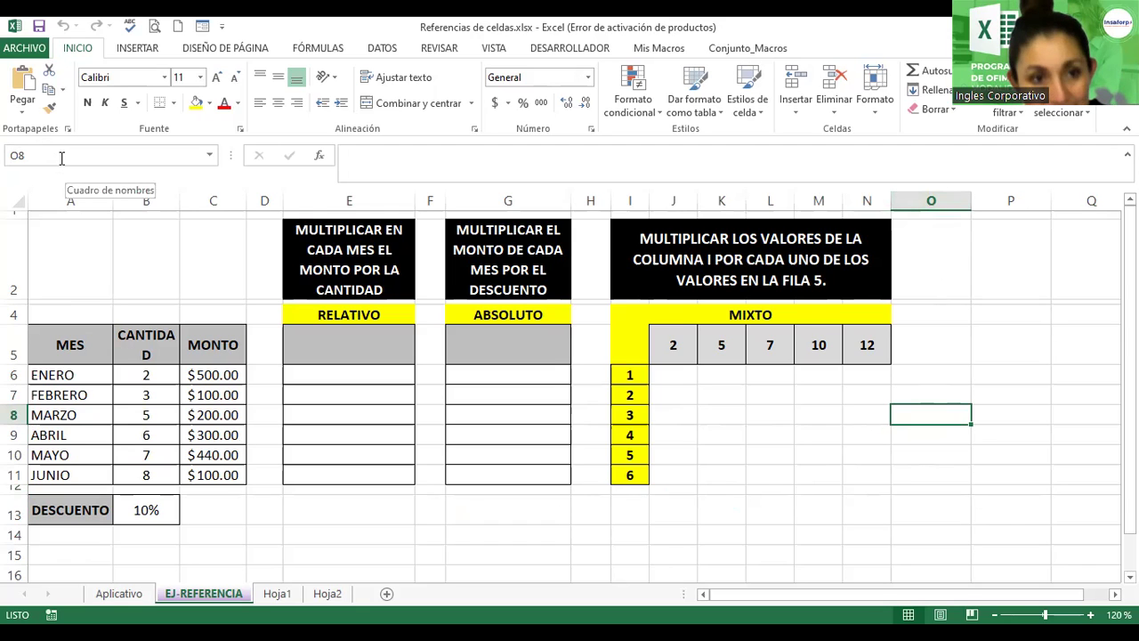
pyautogui.click(63, 157)
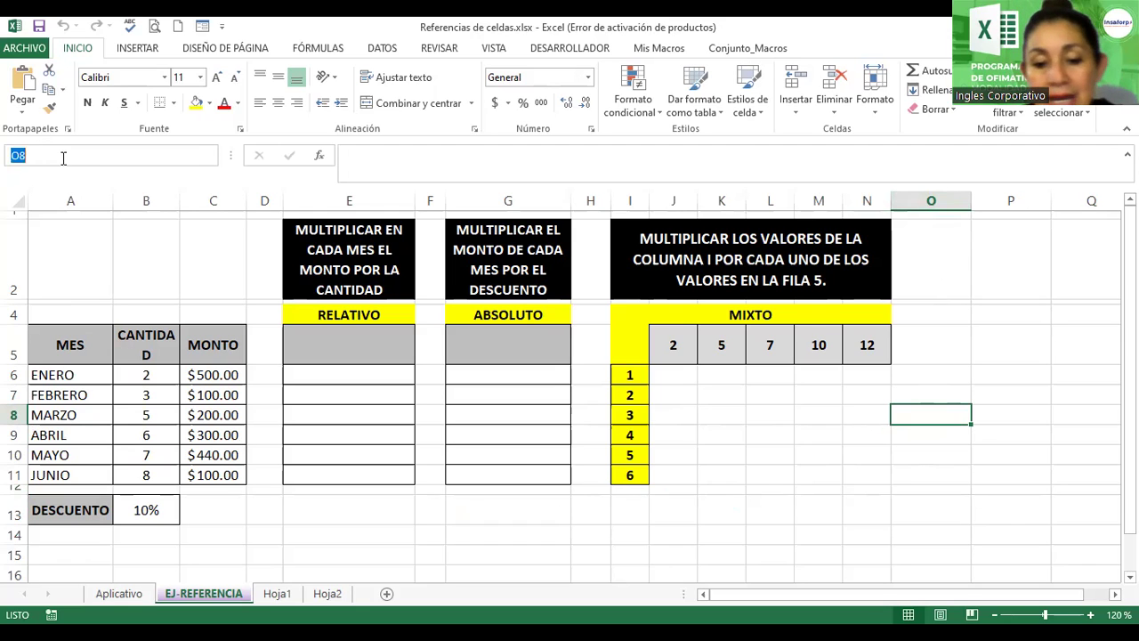
pyautogui.write('mh5')
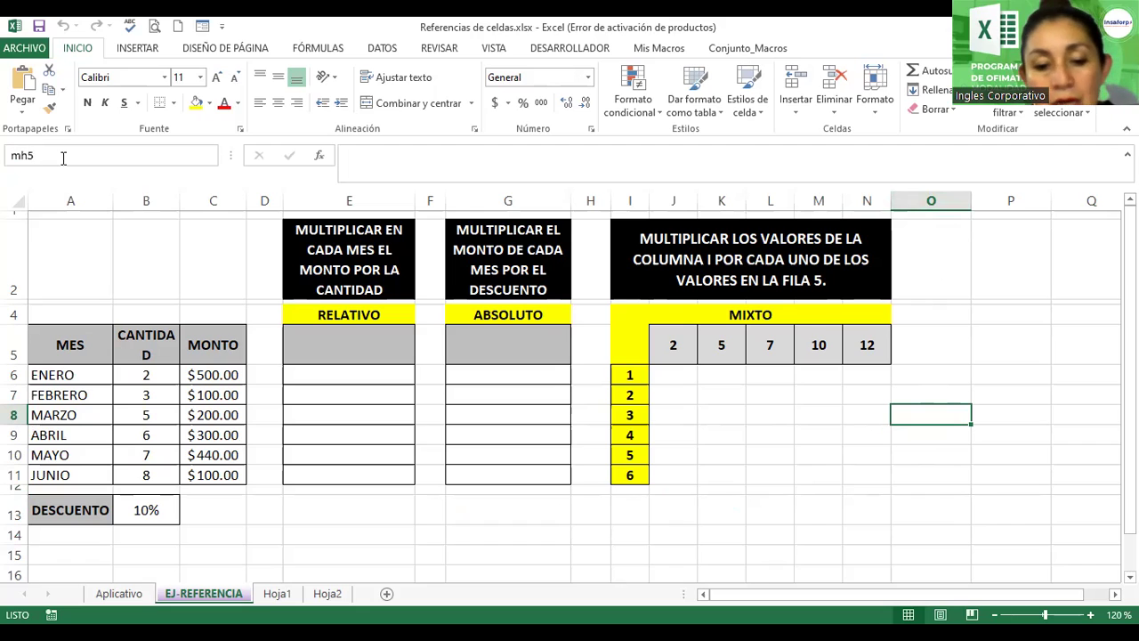
pyautogui.write('350')
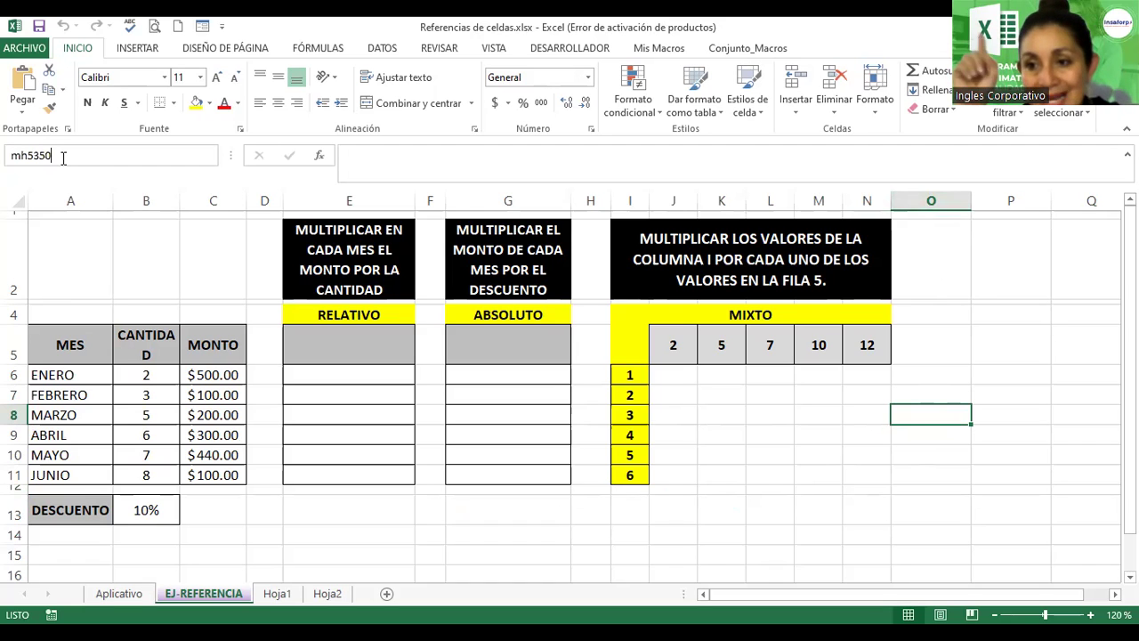
pyautogui.press('Escape')
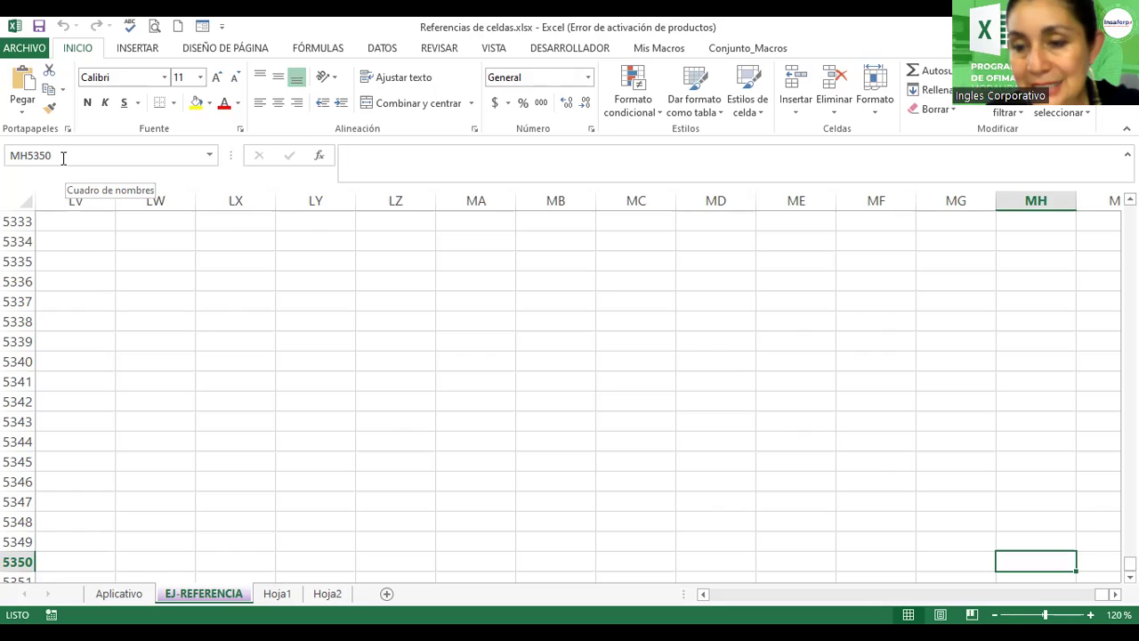
pyautogui.hotkey('ctrl', 'Right')
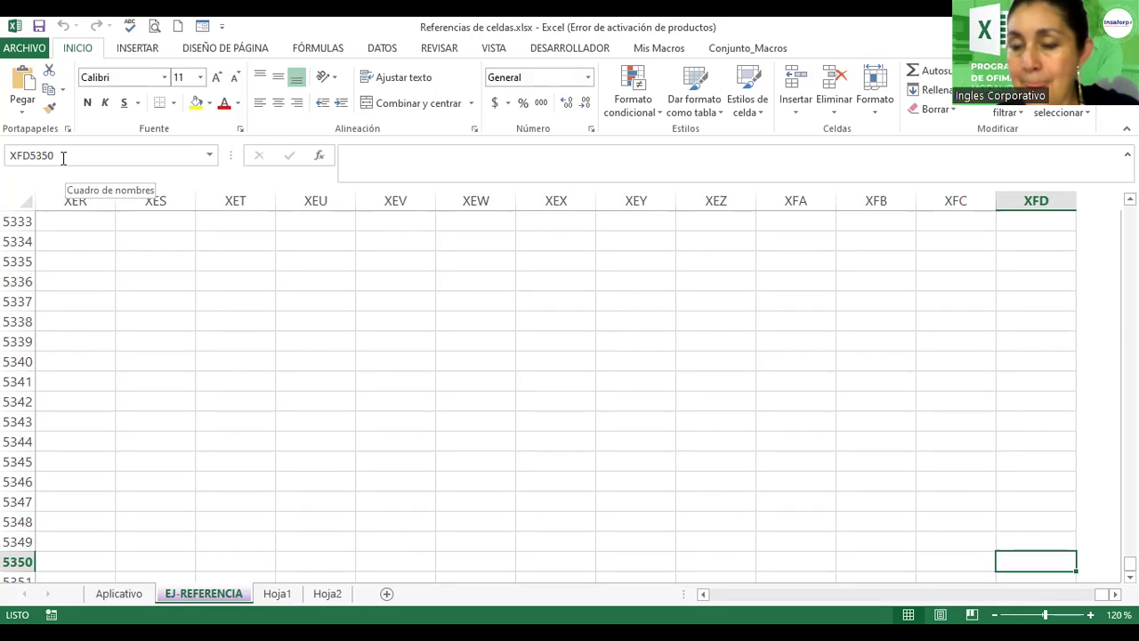
pyautogui.press('Up')
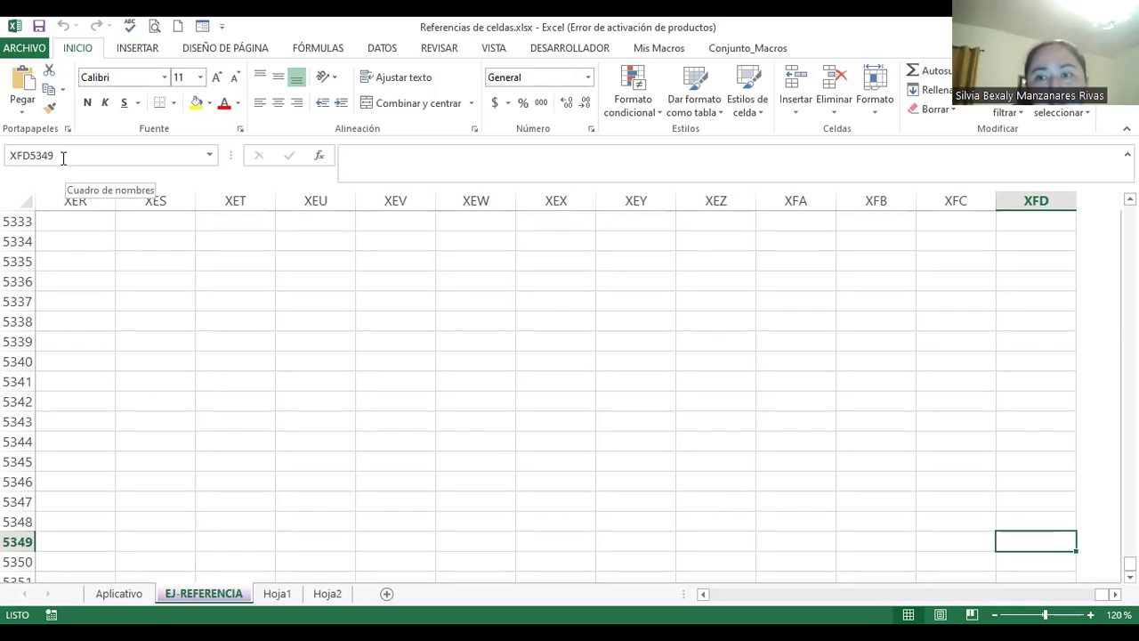
pyautogui.press('Up')
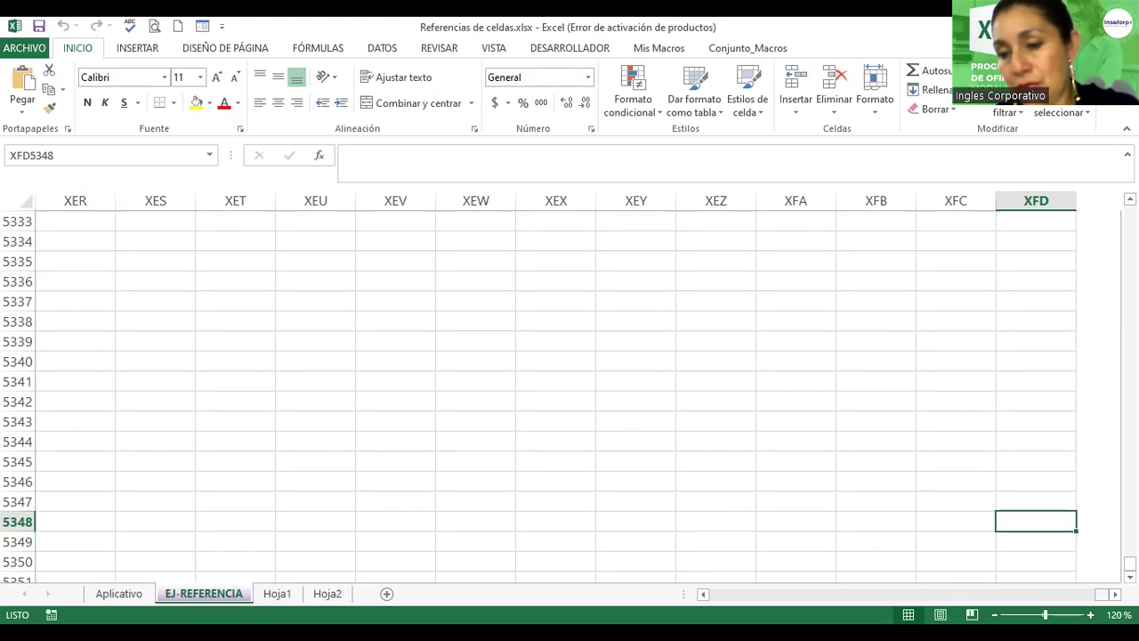
pyautogui.hscroll(2, 555, 392)
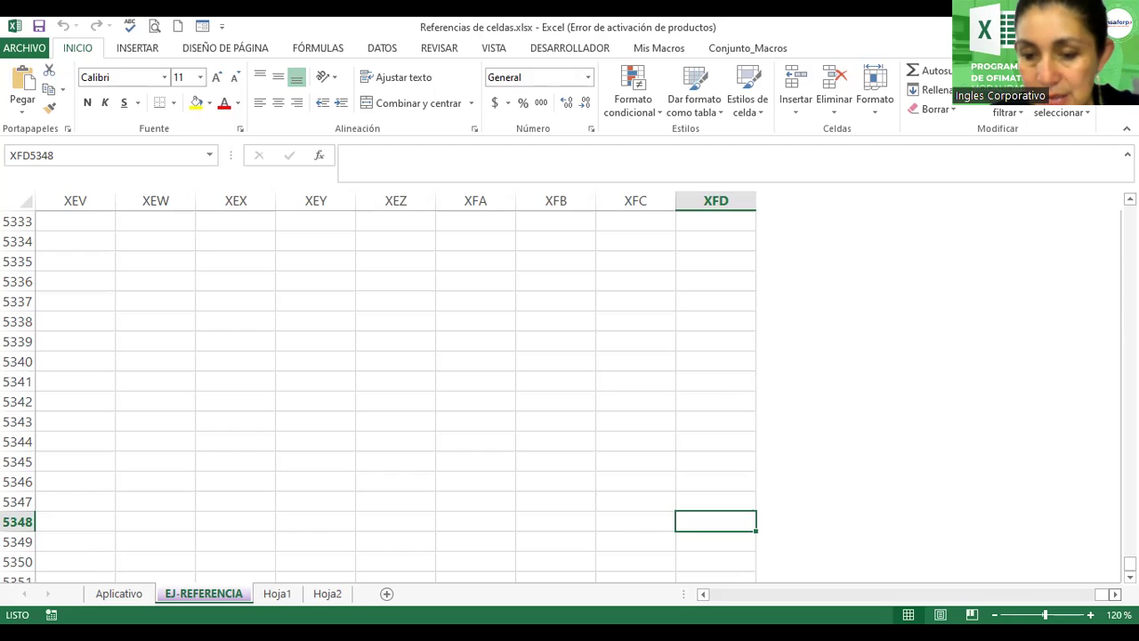
pyautogui.hotkey('ctrl', 'Home')
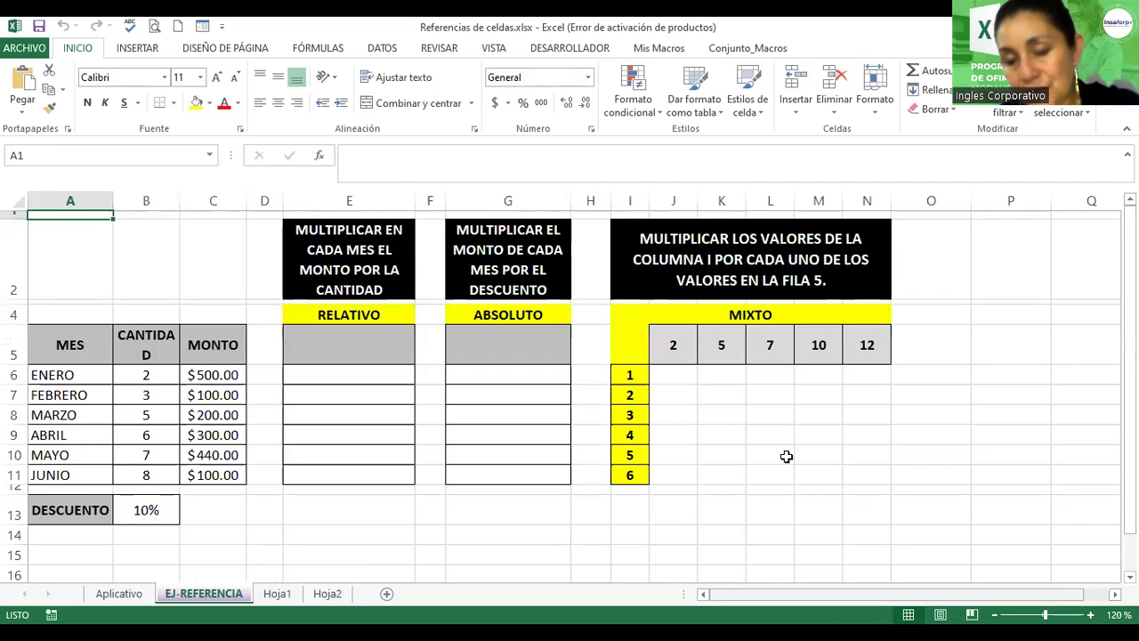
pyautogui.click(787, 456)
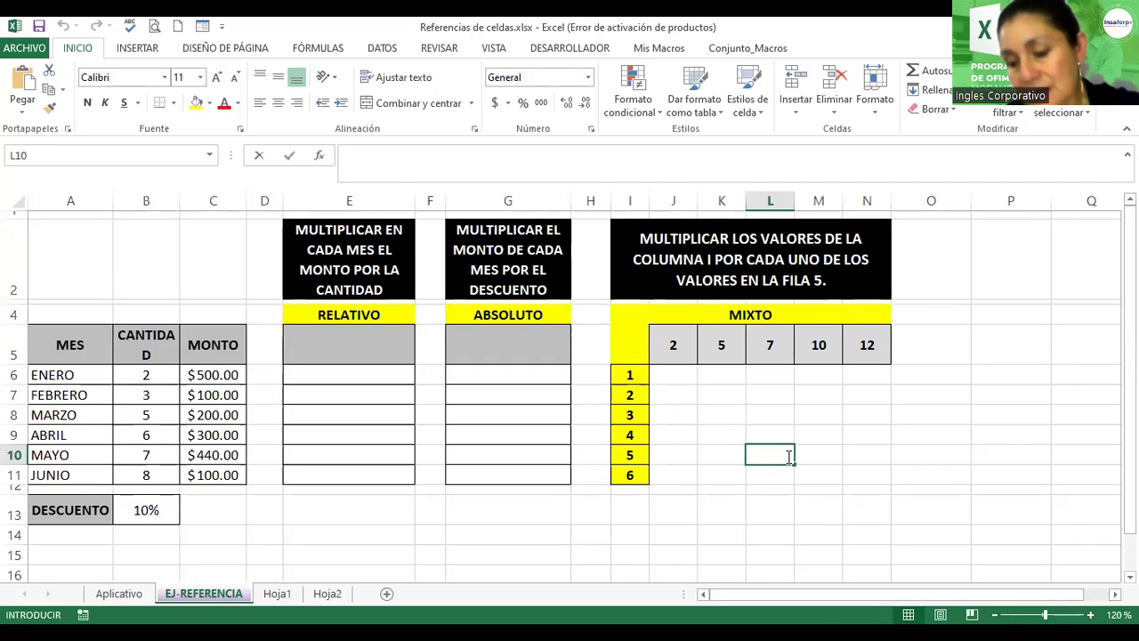
pyautogui.press('Return')
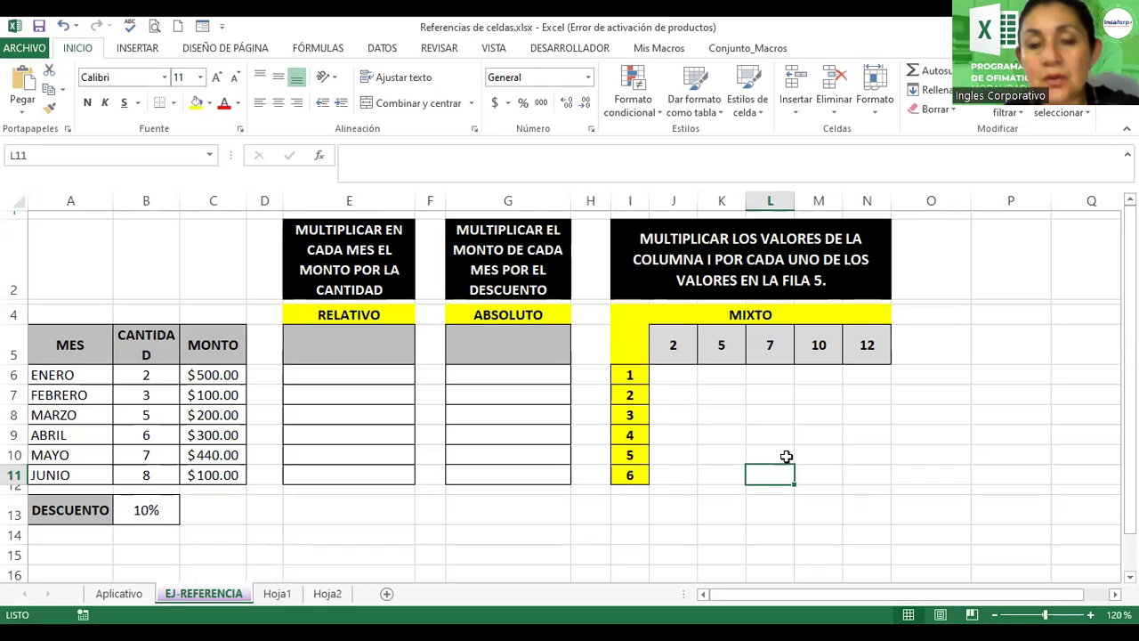
pyautogui.click(838, 199)
pyautogui.click(861, 196)
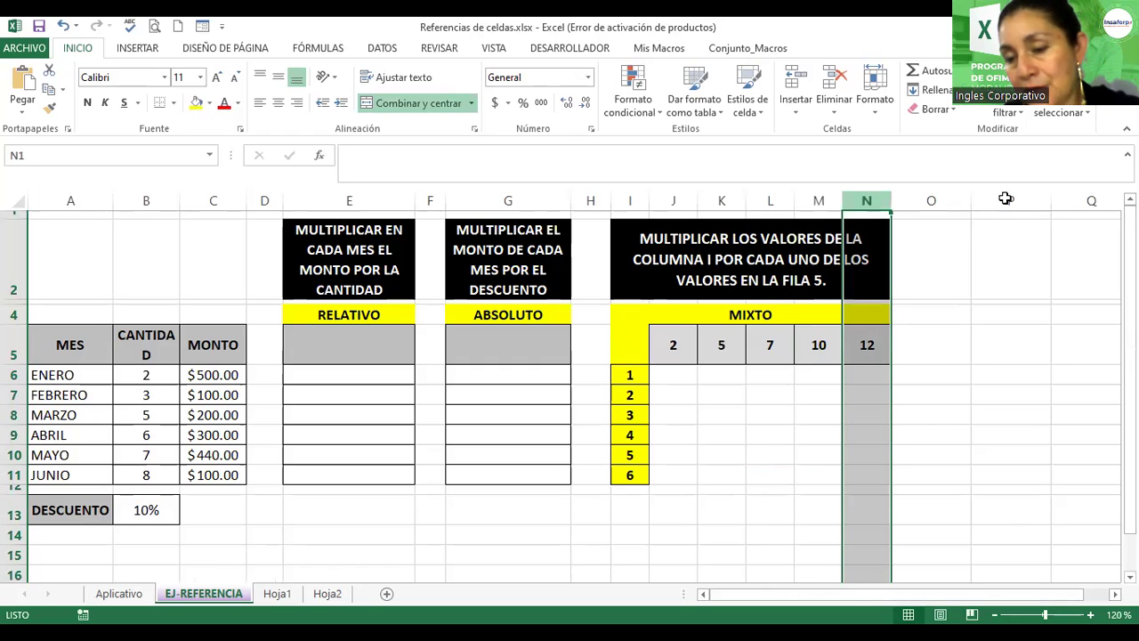
pyautogui.click(899, 196)
pyautogui.click(867, 200)
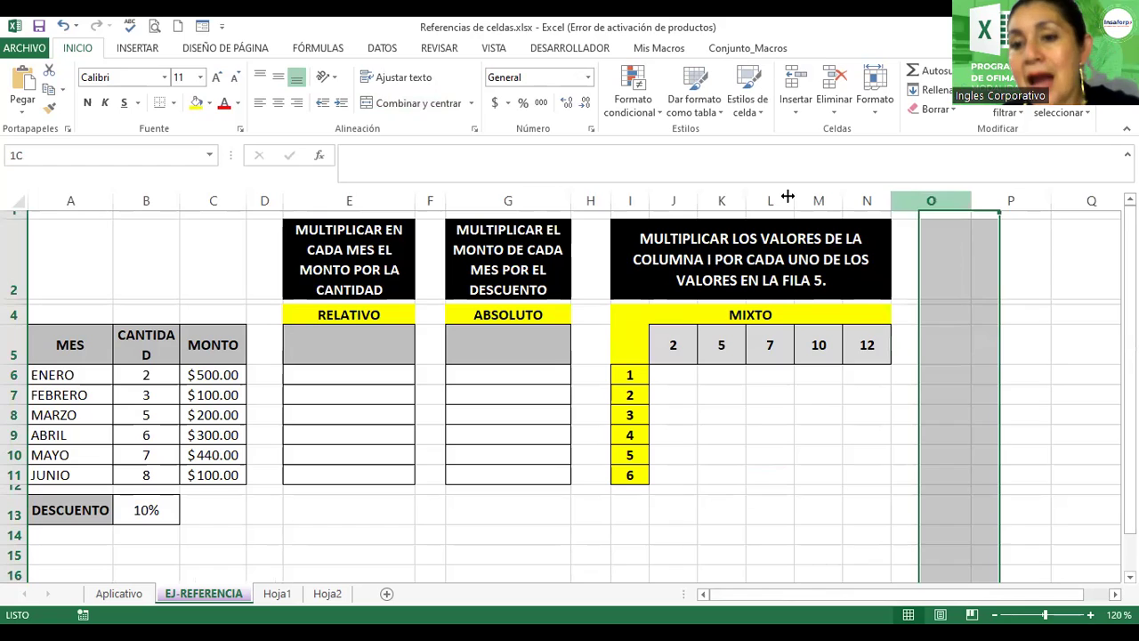
pyautogui.click(711, 199)
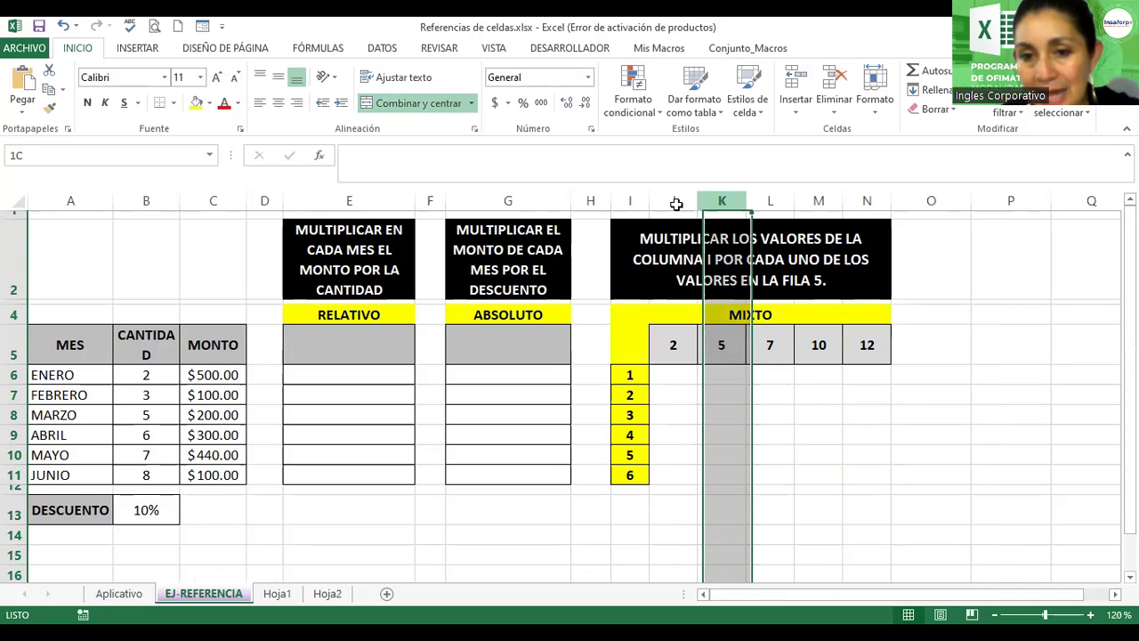
pyautogui.click(591, 197)
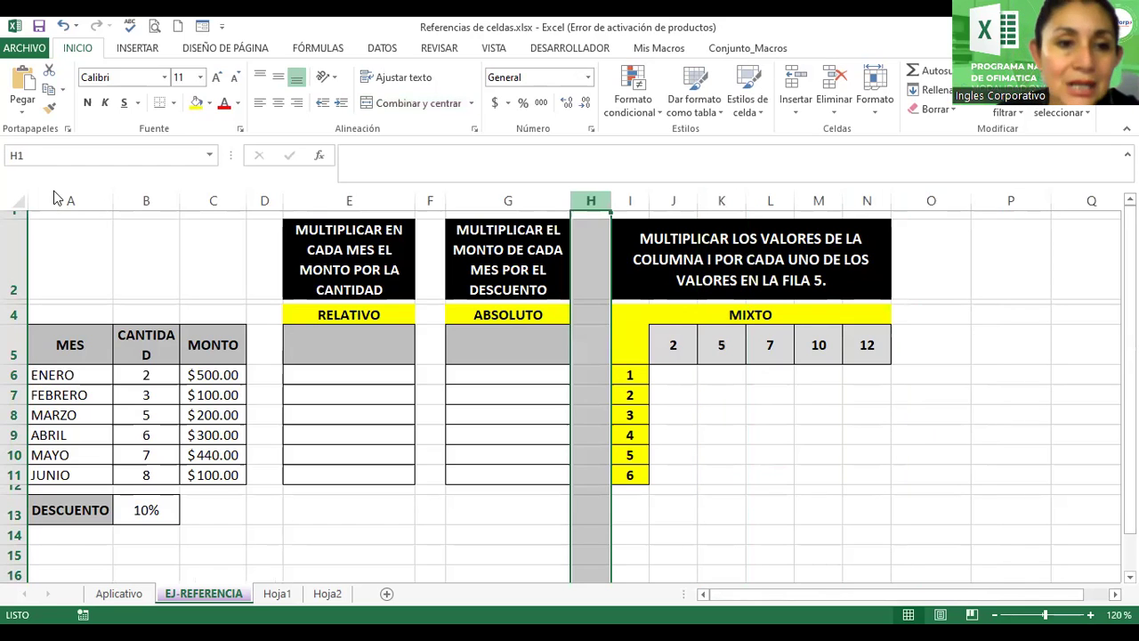
pyautogui.click(62, 198)
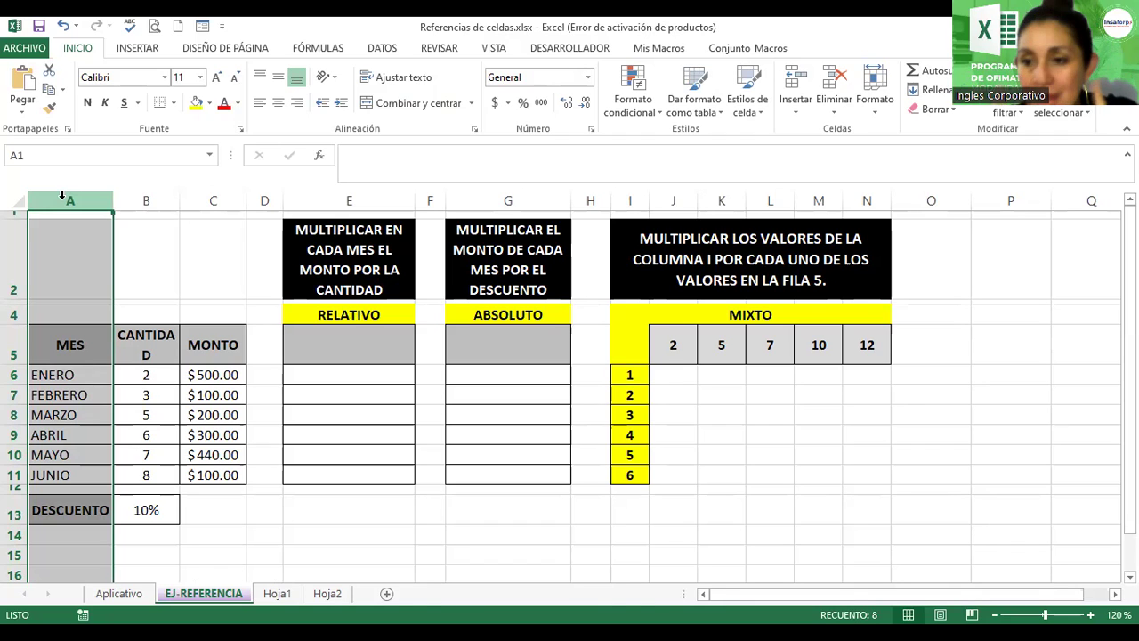
# Step: Select cell L8 in the mixed table, then put the cursor in the Name Box
pyautogui.press('Right')
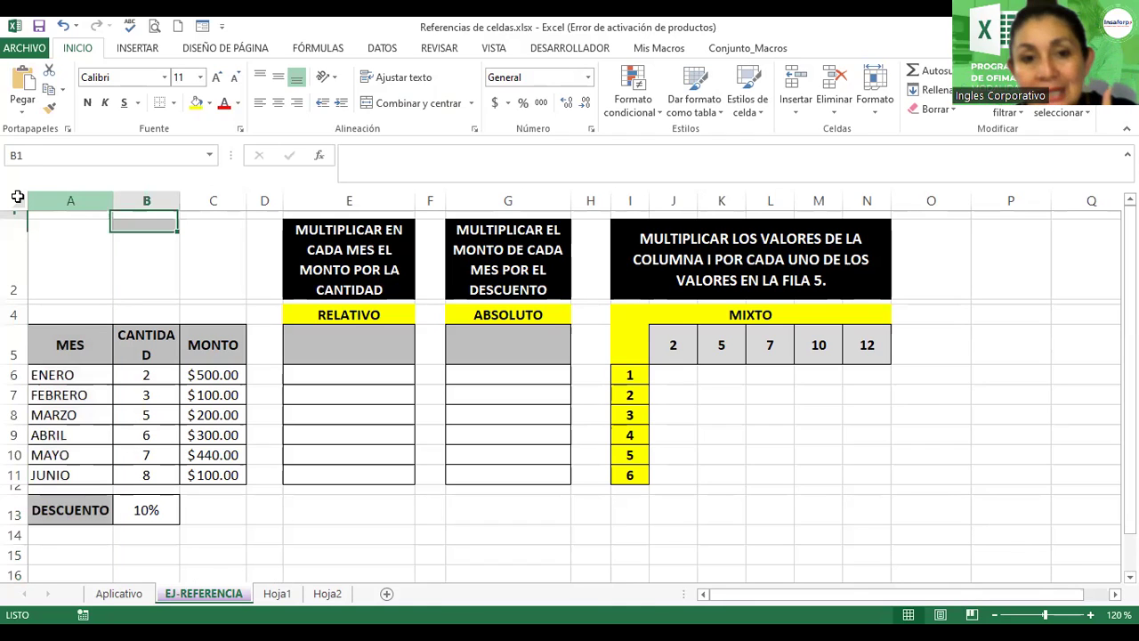
pyautogui.press('Right')
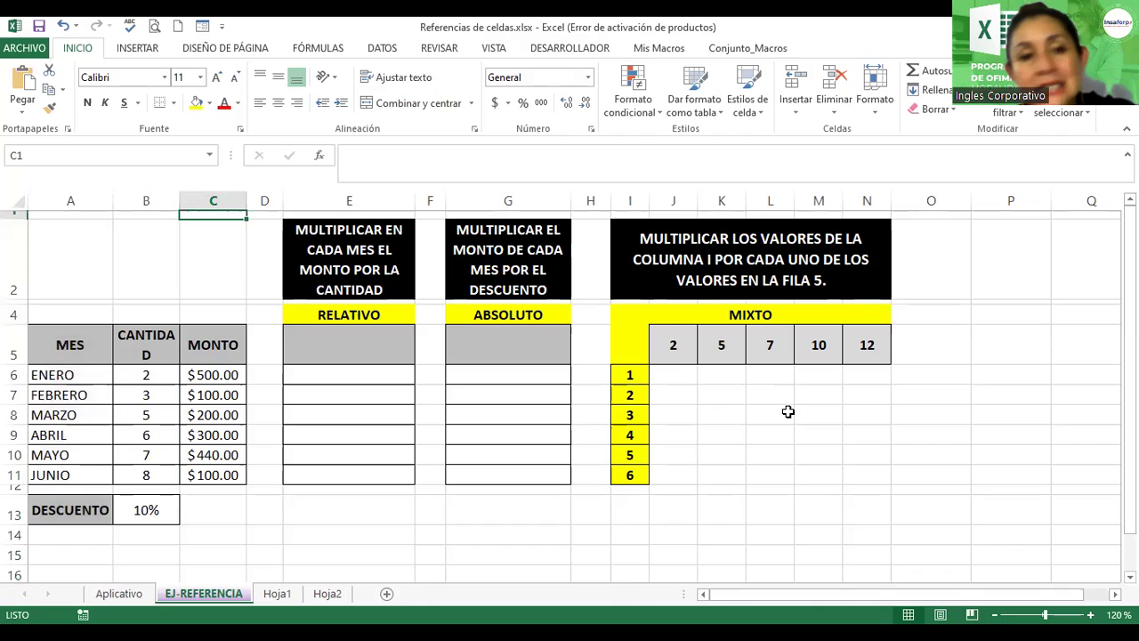
pyautogui.click(787, 411)
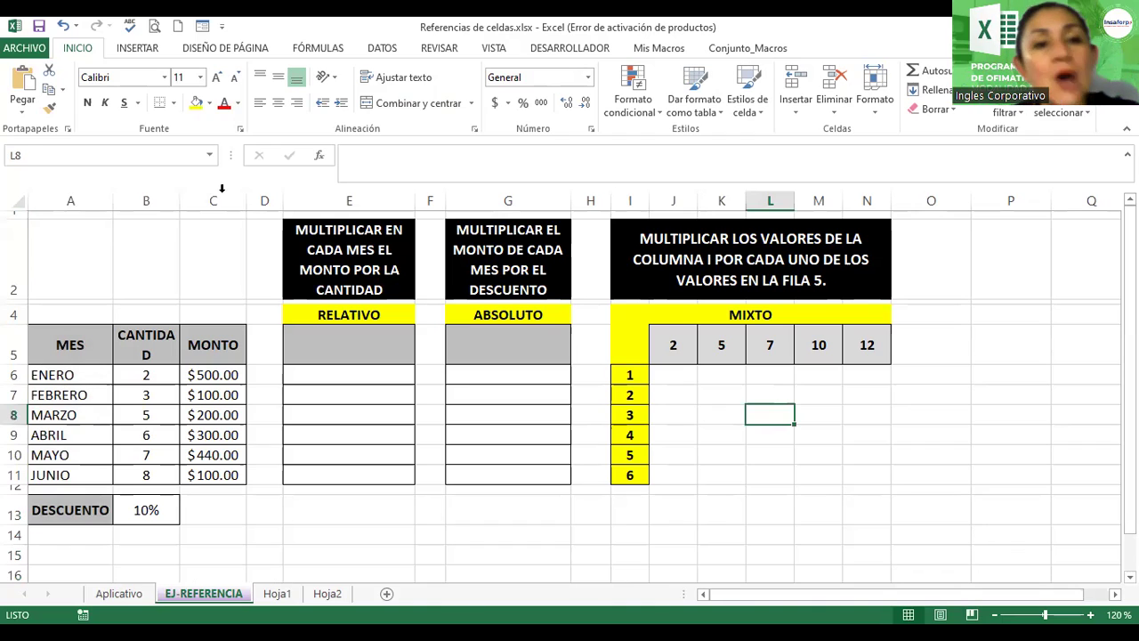
pyautogui.click(34, 157)
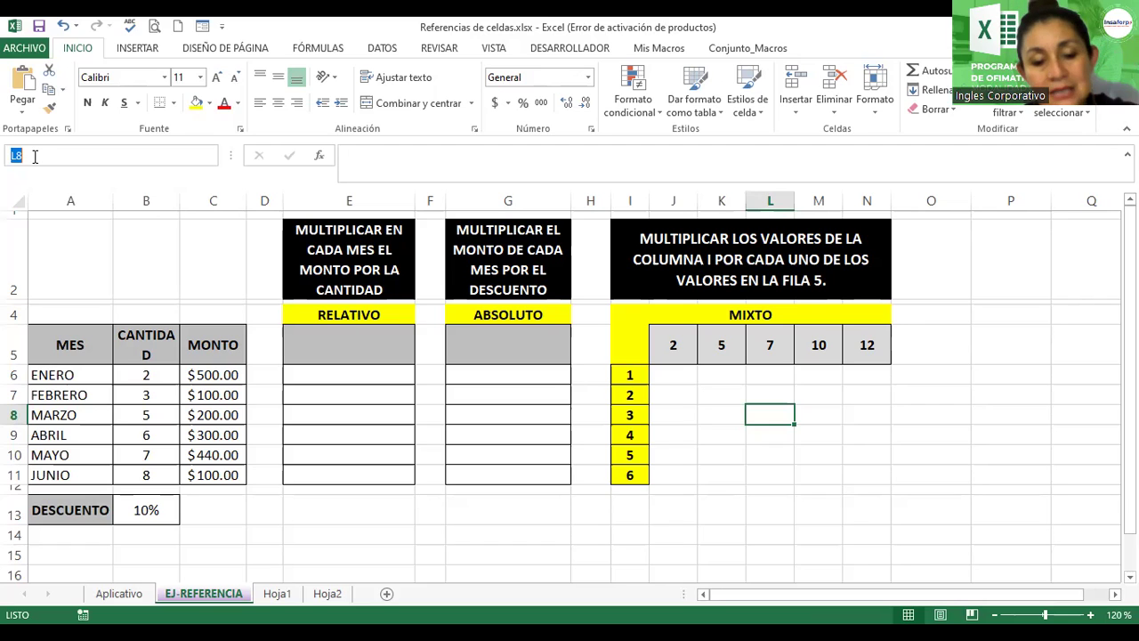
# Step: Enter mh5350 as the Name Box address to jump to that cell
pyautogui.write('mh')
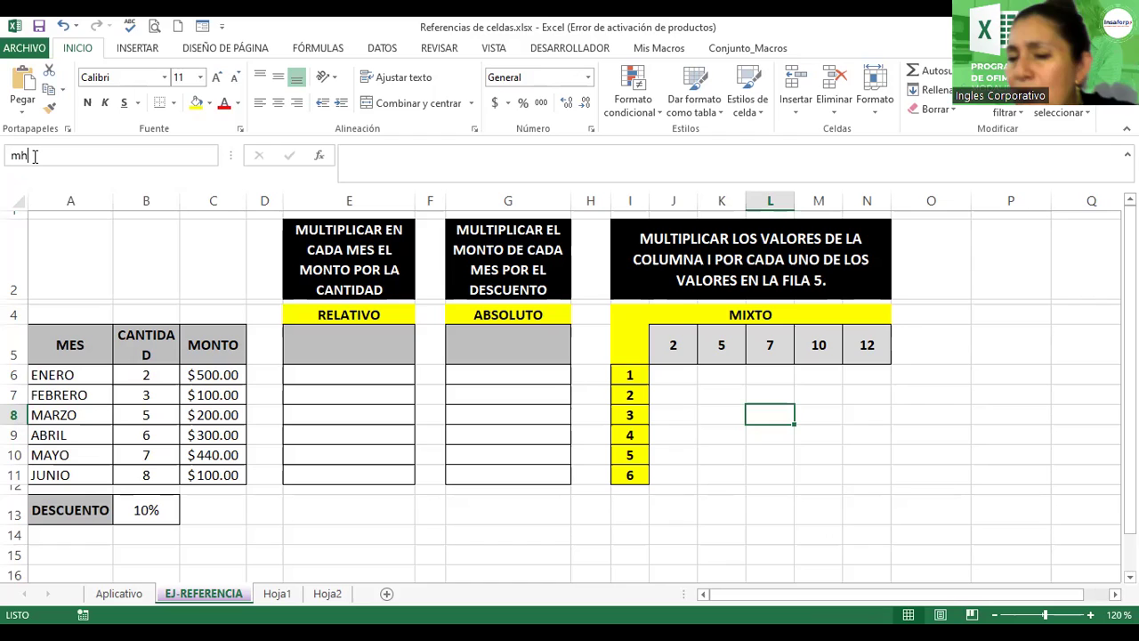
pyautogui.write('5')
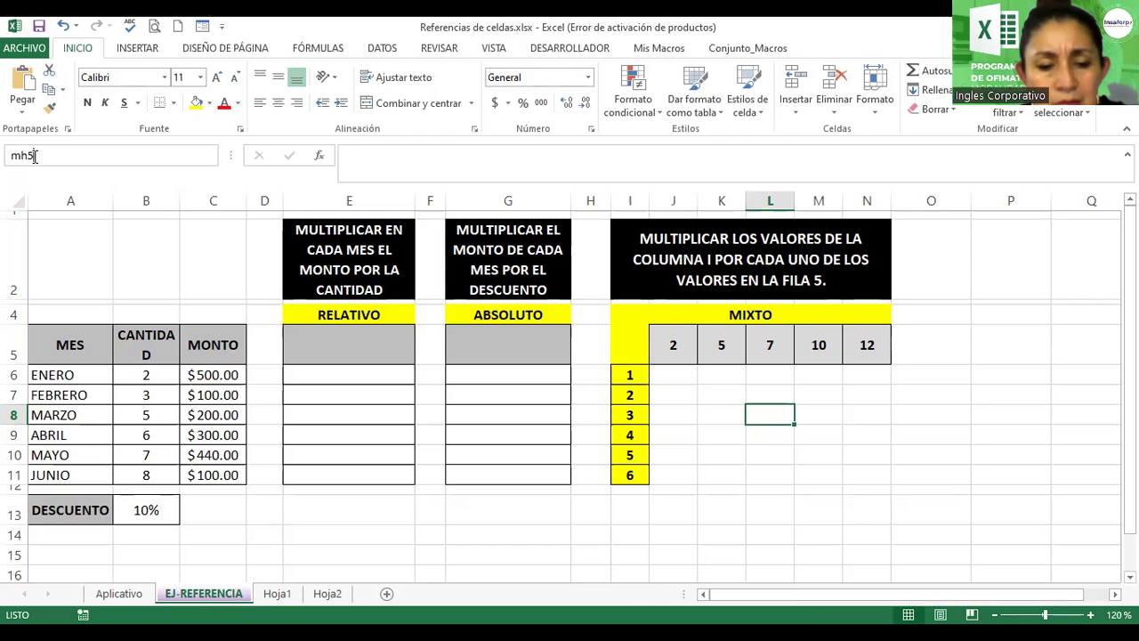
pyautogui.write('350')
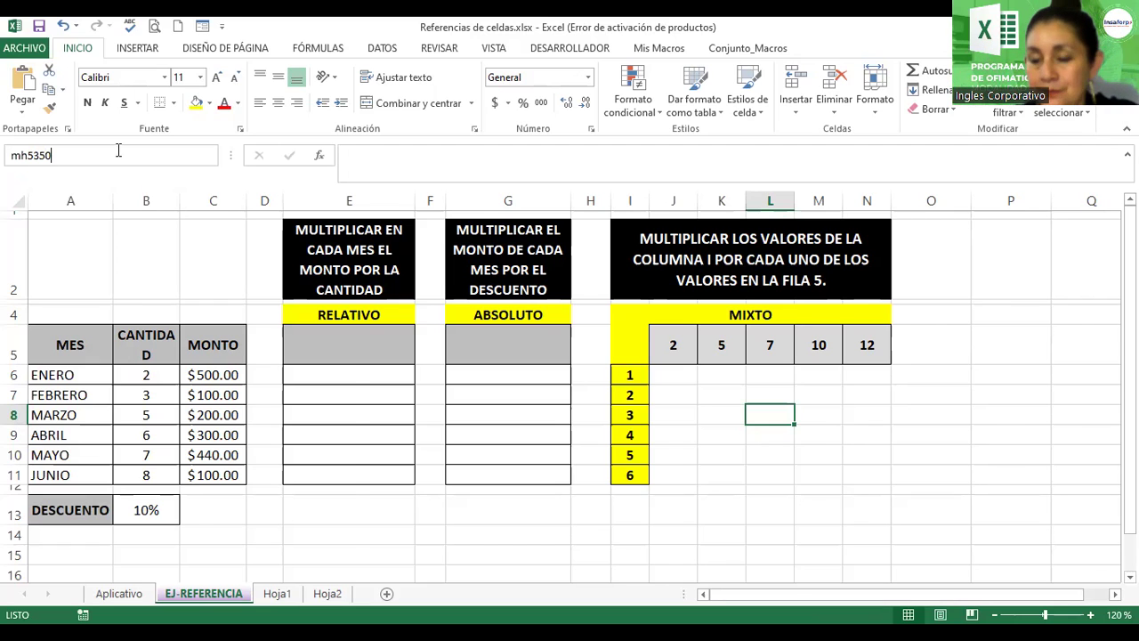
pyautogui.press('Return')
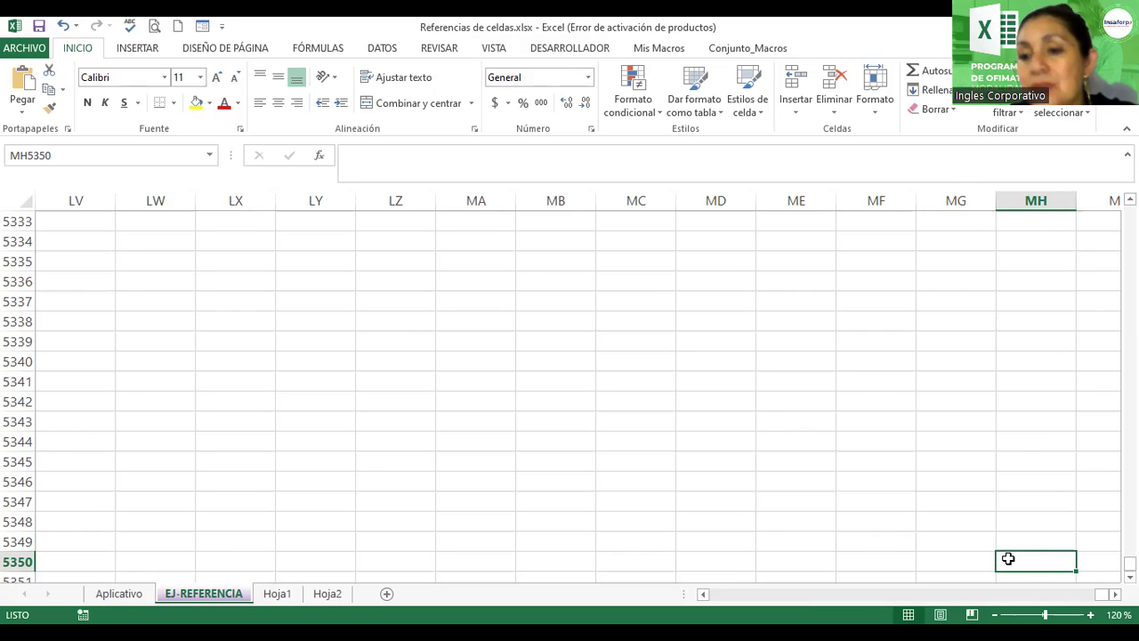
# Step: Step right along row 5350, jump with Ctrl+Right to XFD5350, and scroll past it
pyautogui.press('Right')
pyautogui.press('Right')
pyautogui.press('Right')
pyautogui.press('Right')
pyautogui.press('Right')
pyautogui.press('Right')
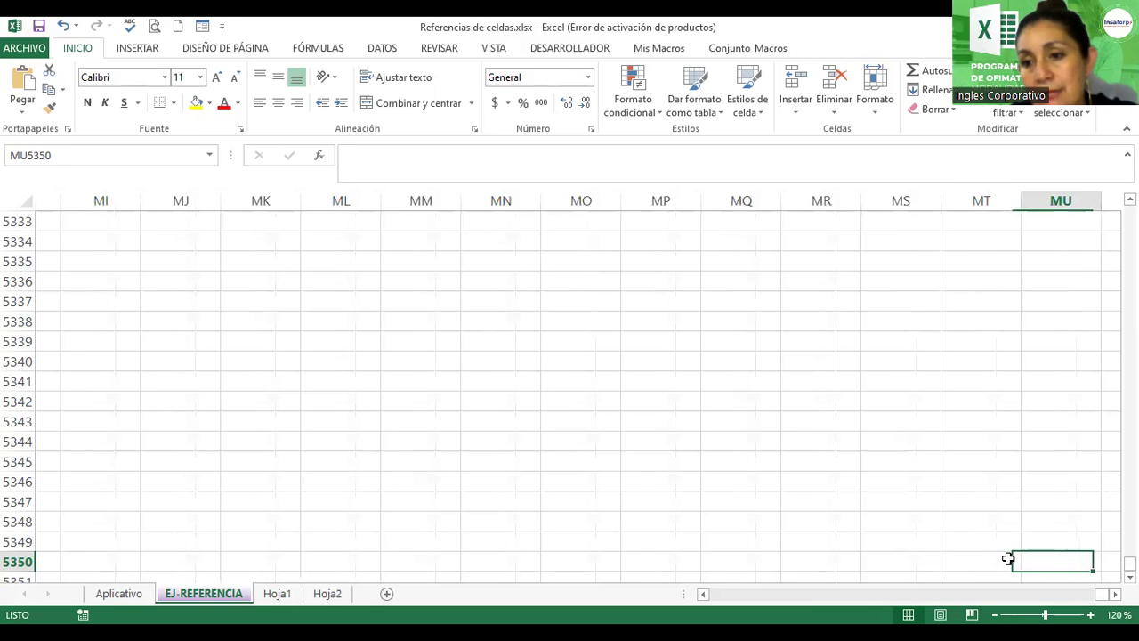
pyautogui.press('Right')
pyautogui.press('Right')
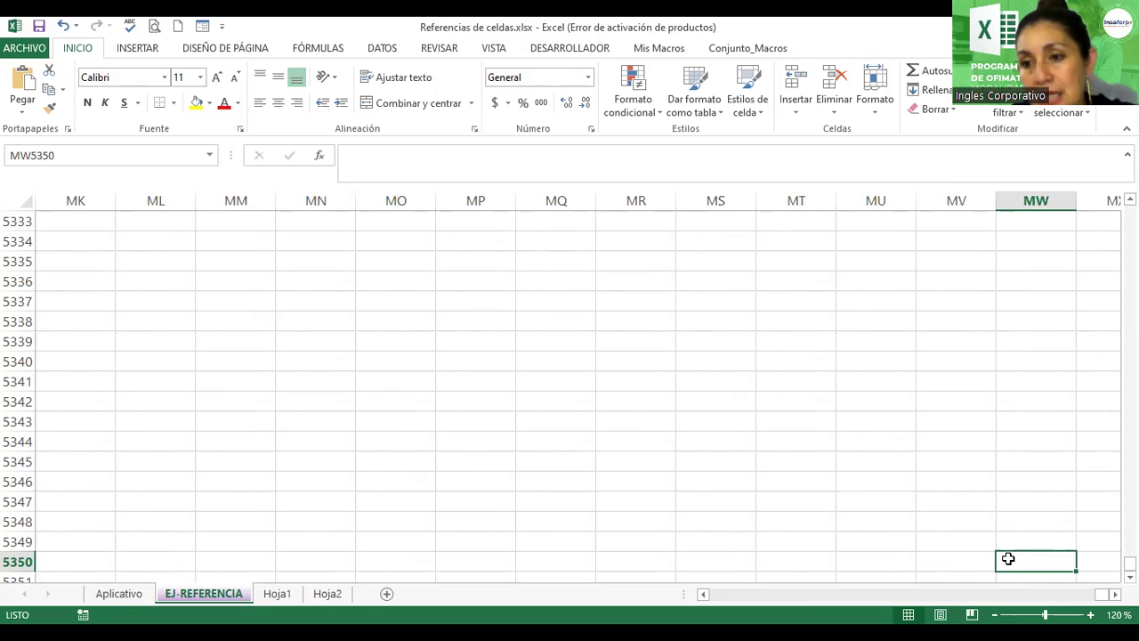
pyautogui.press('Right')
pyautogui.press('Right')
pyautogui.press('Right')
pyautogui.press('Right')
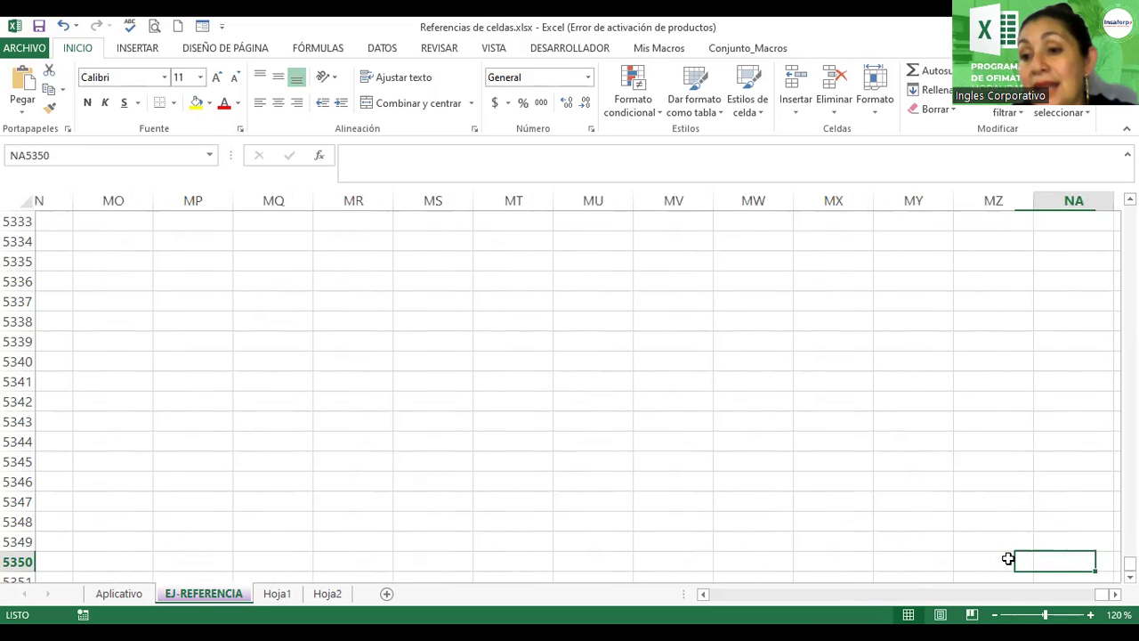
pyautogui.press('Right')
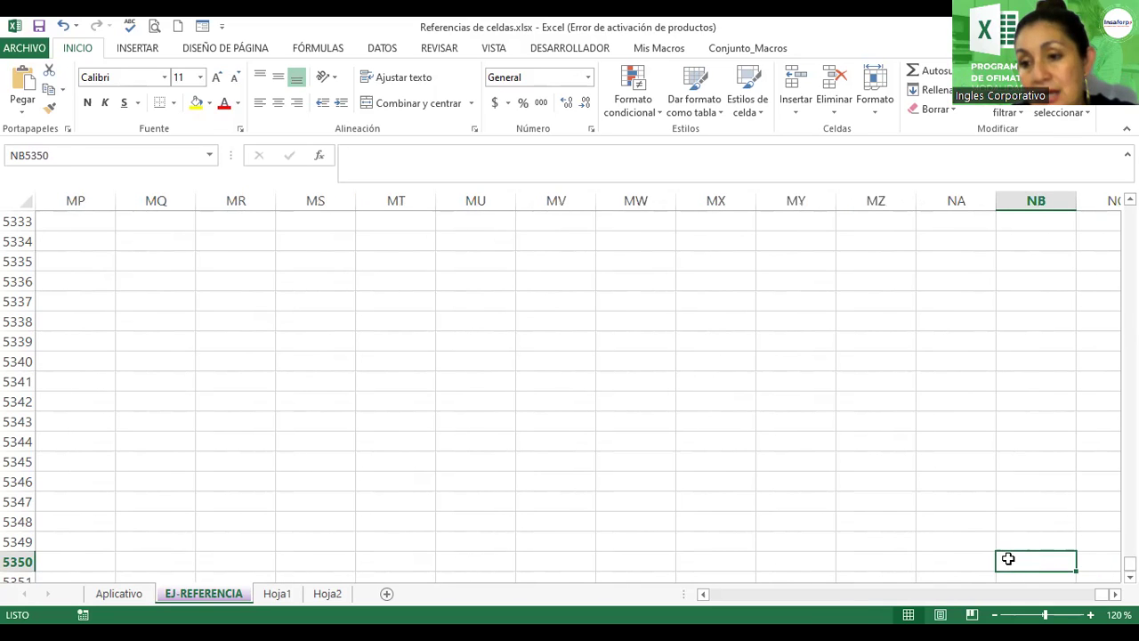
pyautogui.press('Right')
pyautogui.press('Right')
pyautogui.press('Right')
pyautogui.press('Right')
pyautogui.press('Right')
pyautogui.press('Right')
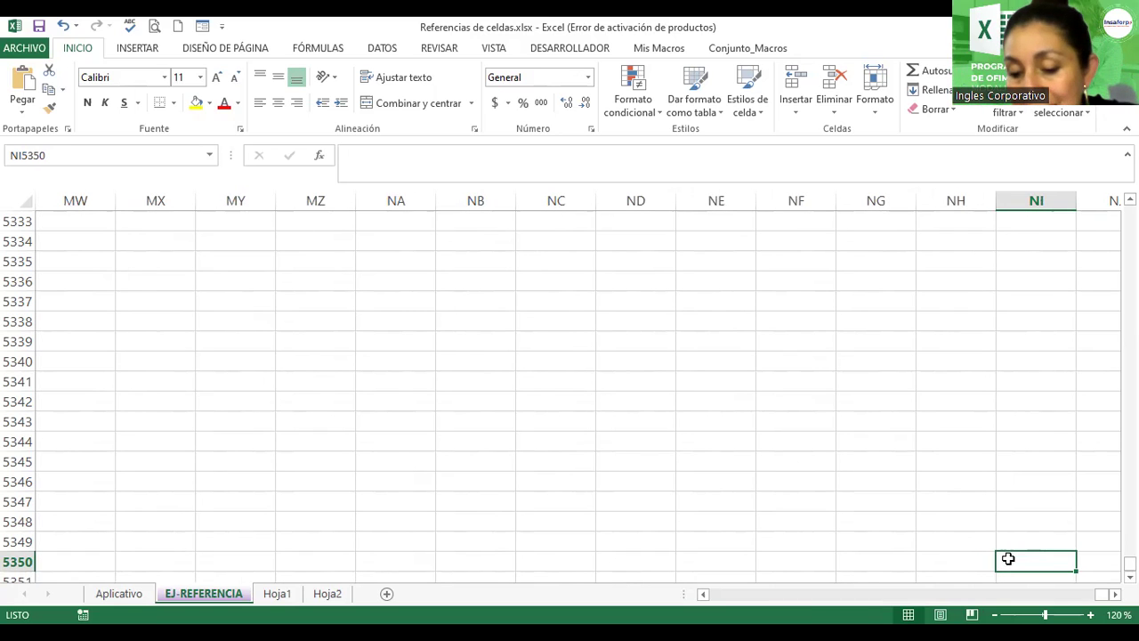
pyautogui.hotkey('ctrl', 'Right')
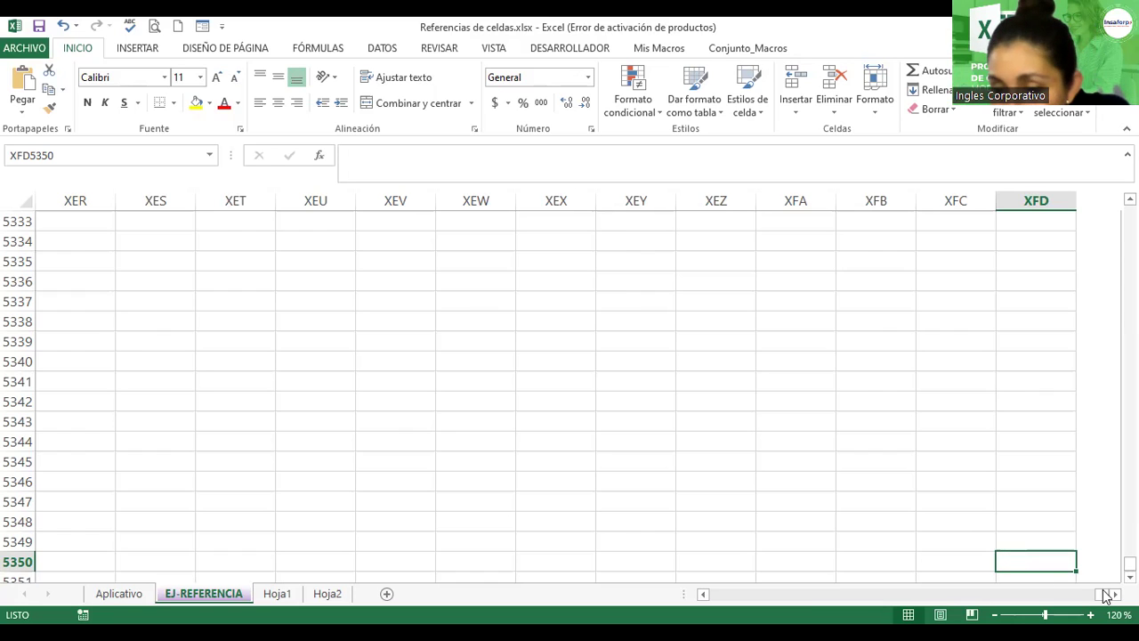
pyautogui.hscroll(1, 534, 392)
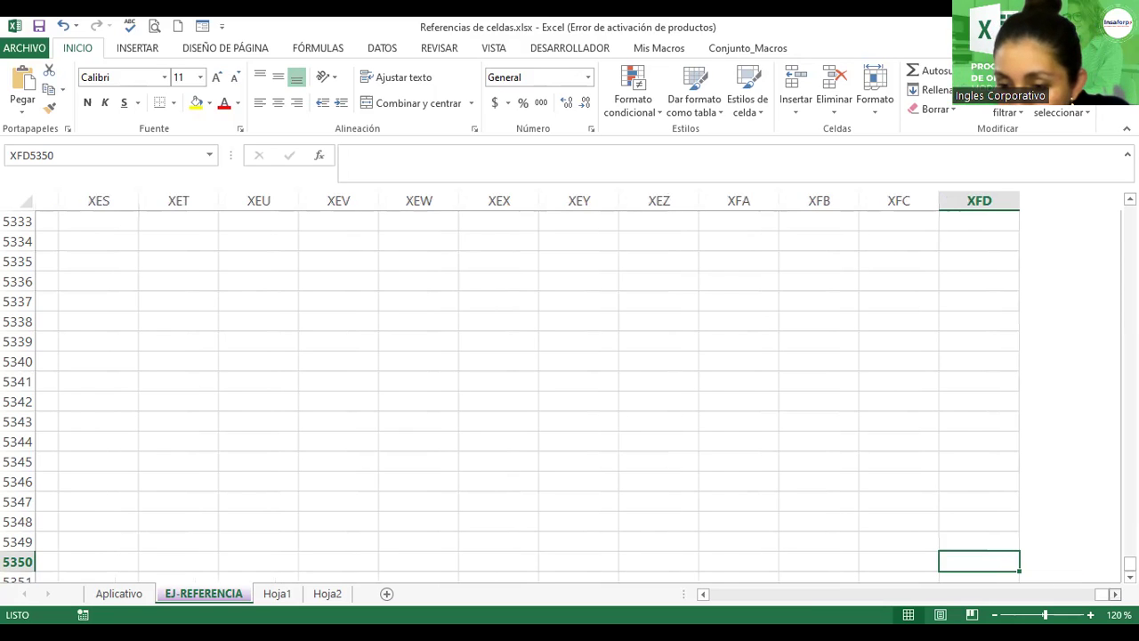
pyautogui.hscroll(3, 534, 391)
pyautogui.hscroll(2, 401, 391)
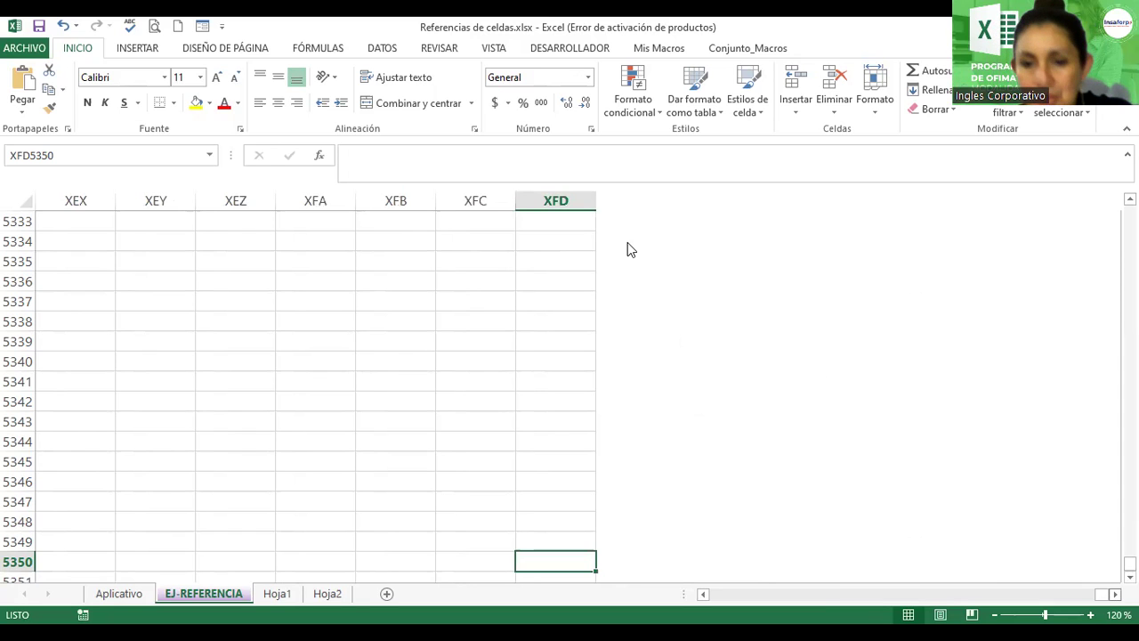
pyautogui.hscroll(1, 627, 249)
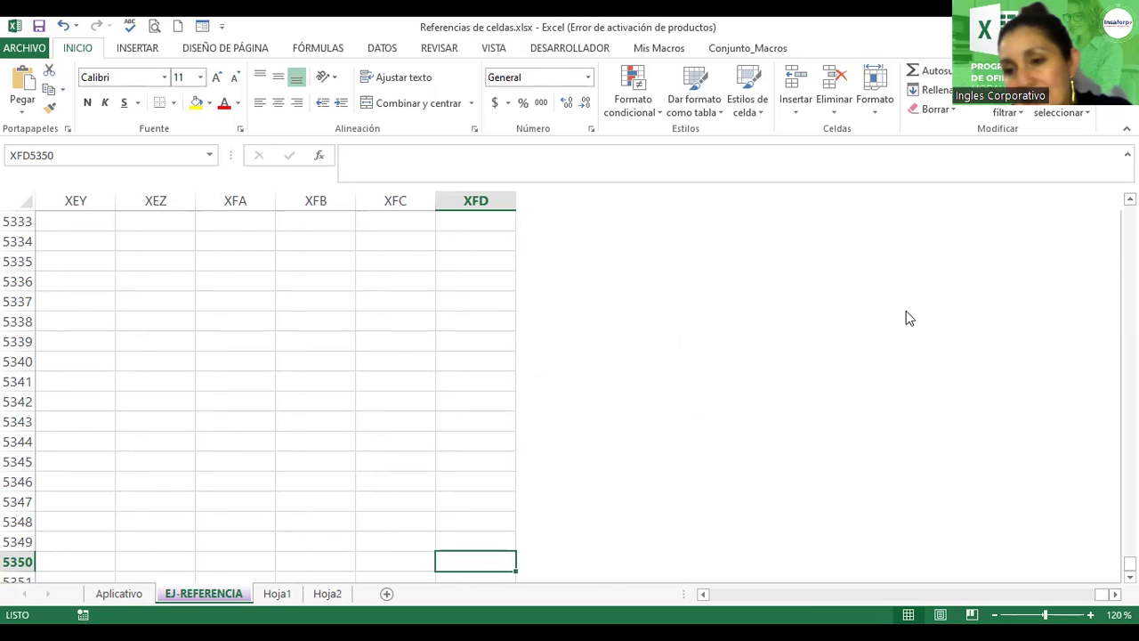
# Step: Draw a first smiley face shape on the sheet, then undo it
pyautogui.click(147, 50)
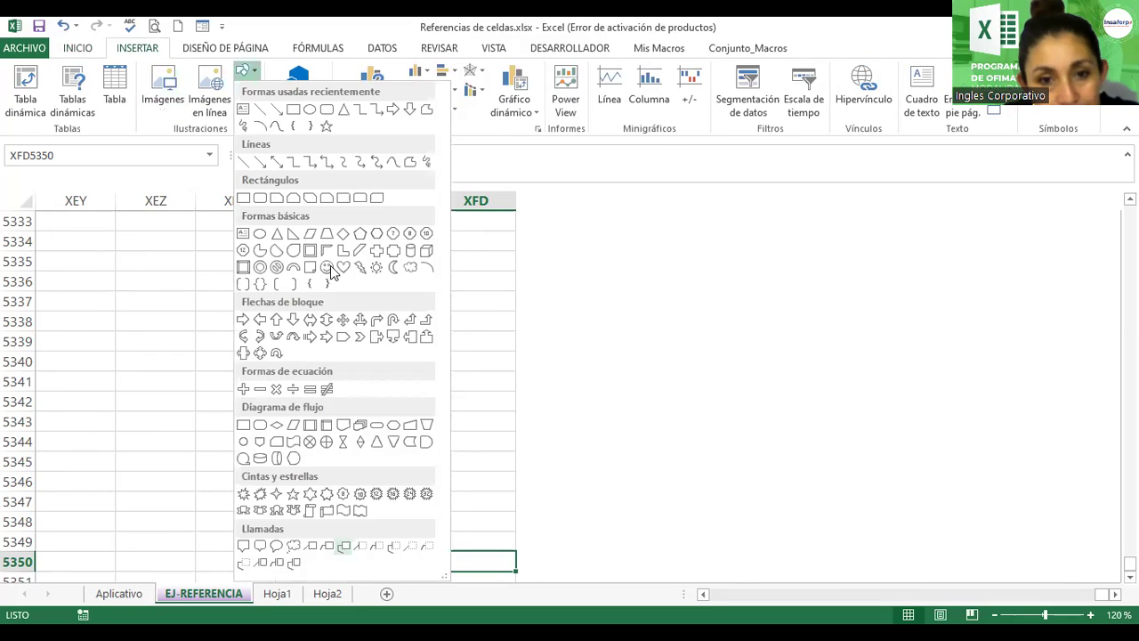
pyautogui.click(331, 272)
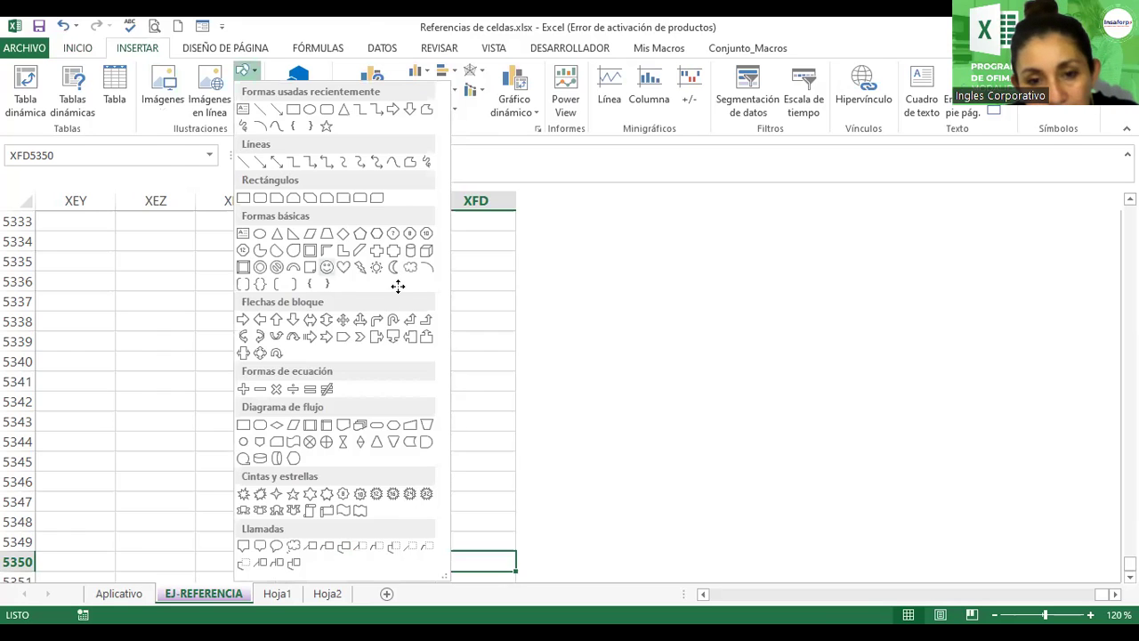
pyautogui.click(392, 283)
pyautogui.moveTo(332, 285); pyautogui.dragTo(261, 262)
pyautogui.moveTo(356, 340); pyautogui.dragTo(438, 423)
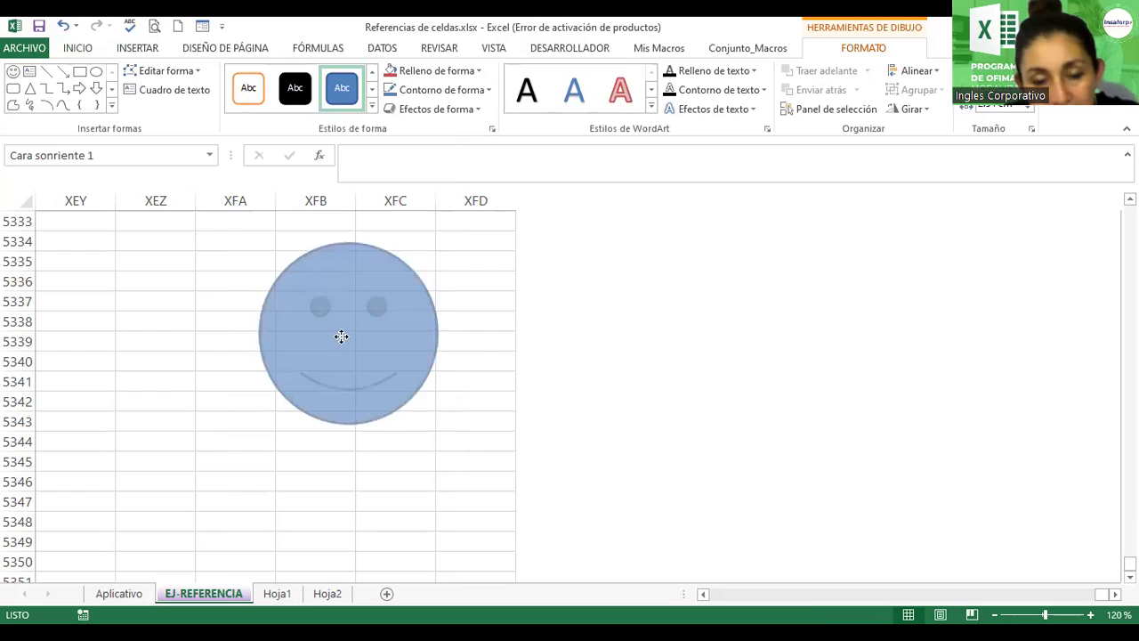
pyautogui.moveTo(341, 336); pyautogui.dragTo(342, 336)
pyautogui.hotkey('ctrl', 'z')
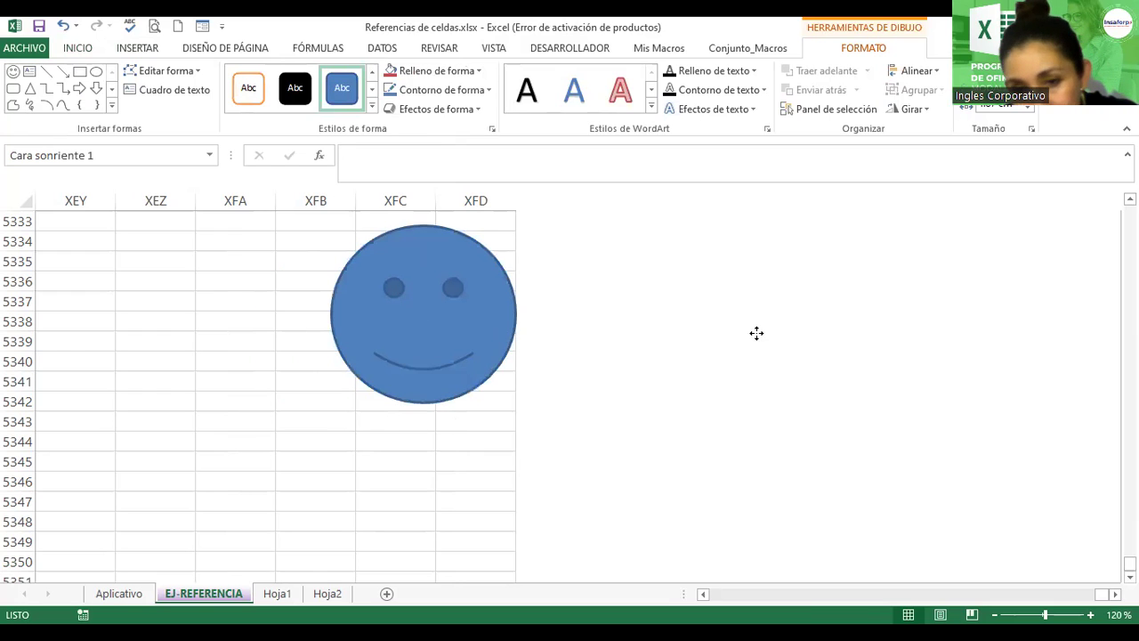
pyautogui.hotkey('ctrl', 'z')
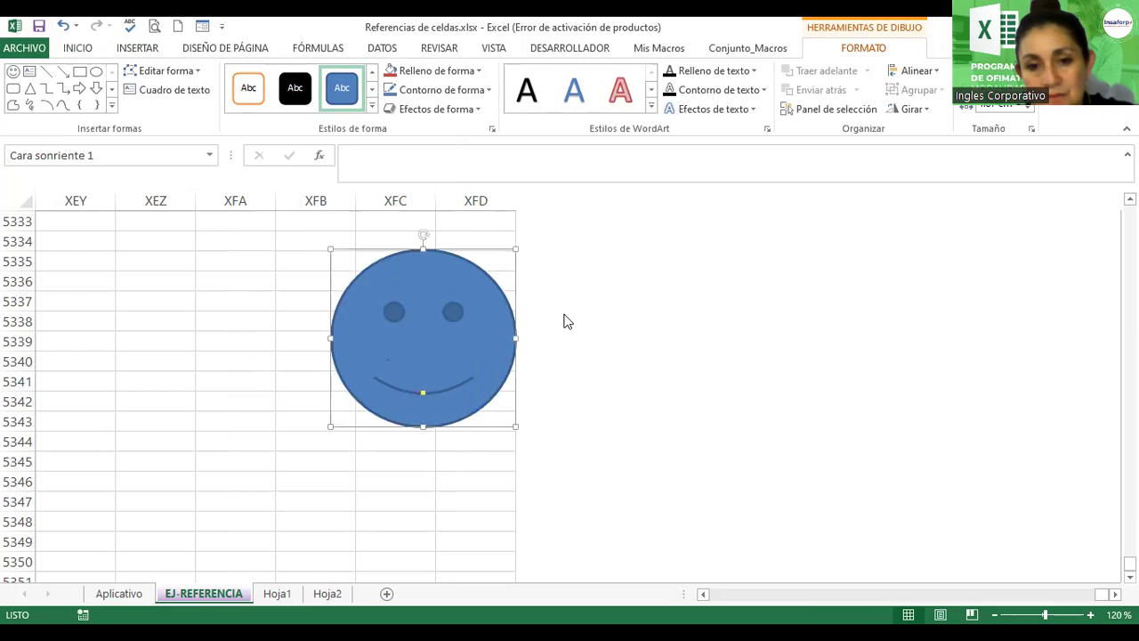
pyautogui.hotkey('ctrl', 'z')
# Step: Insert a smiley face again from cell XFD5336, position it, and select column XFD
pyautogui.click(499, 285)
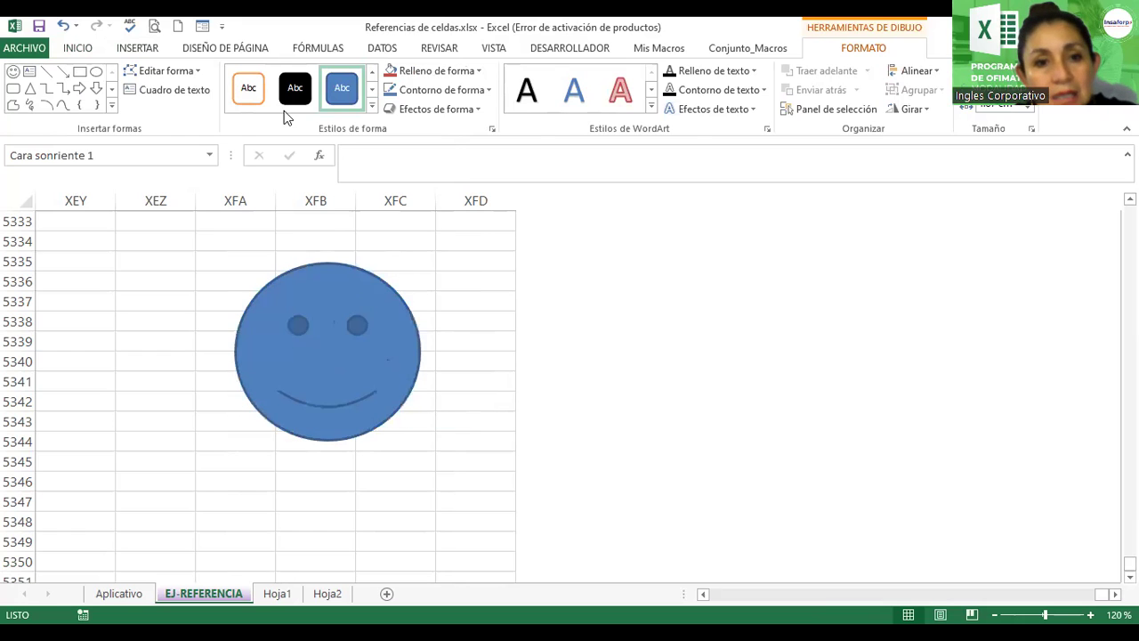
pyautogui.click(133, 49)
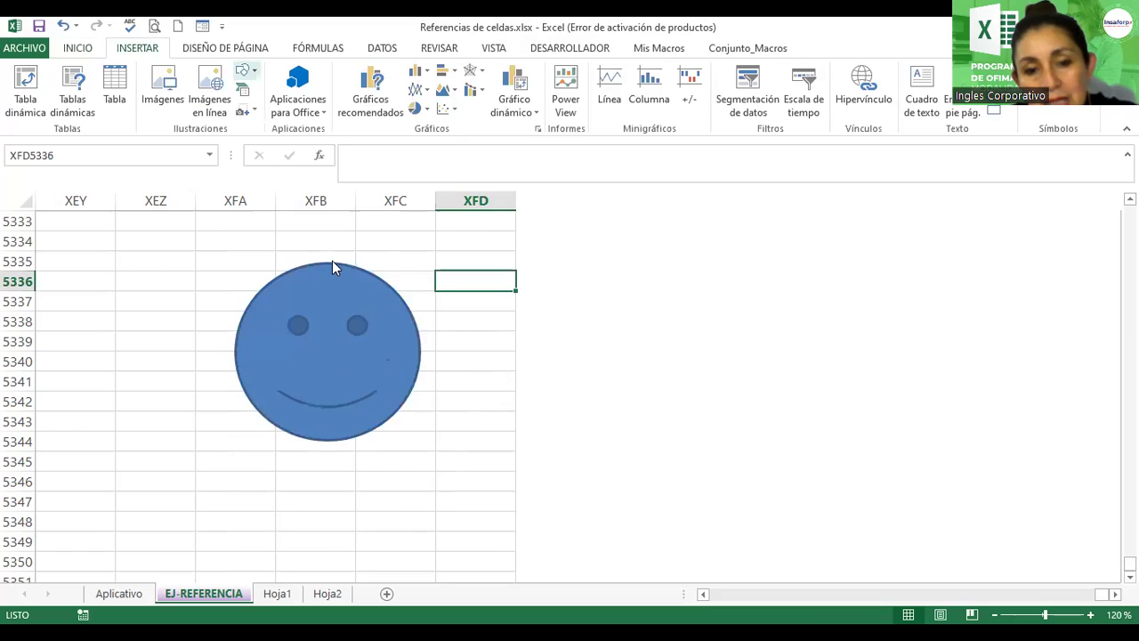
pyautogui.click(247, 70)
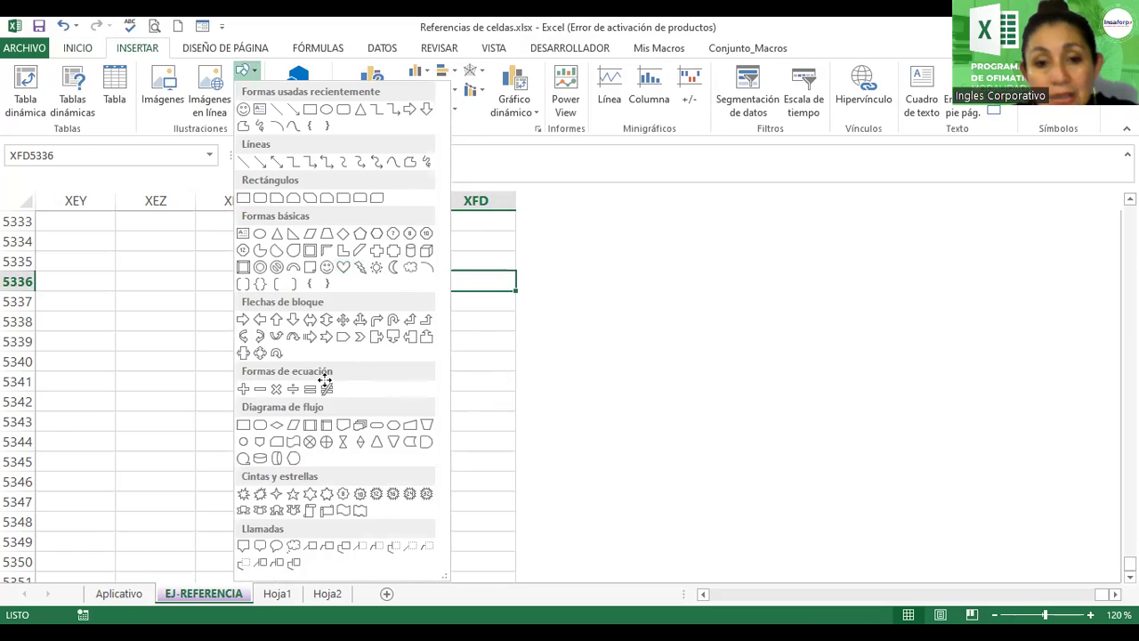
pyautogui.click(327, 267)
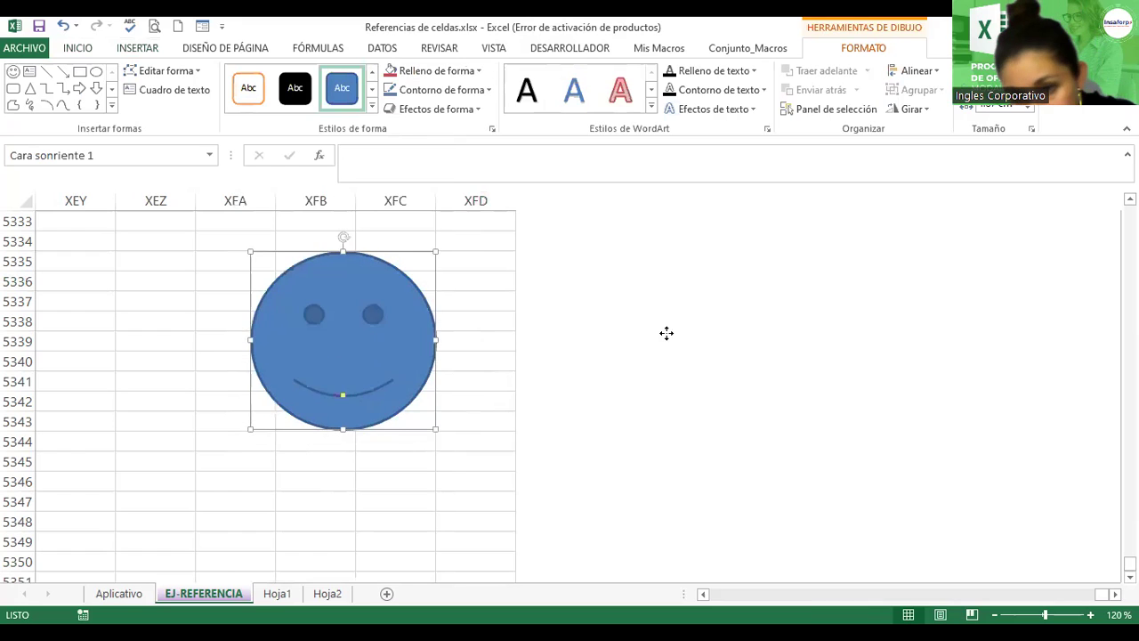
pyautogui.moveTo(399, 372); pyautogui.dragTo(496, 348)
pyautogui.moveTo(383, 359); pyautogui.dragTo(384, 344)
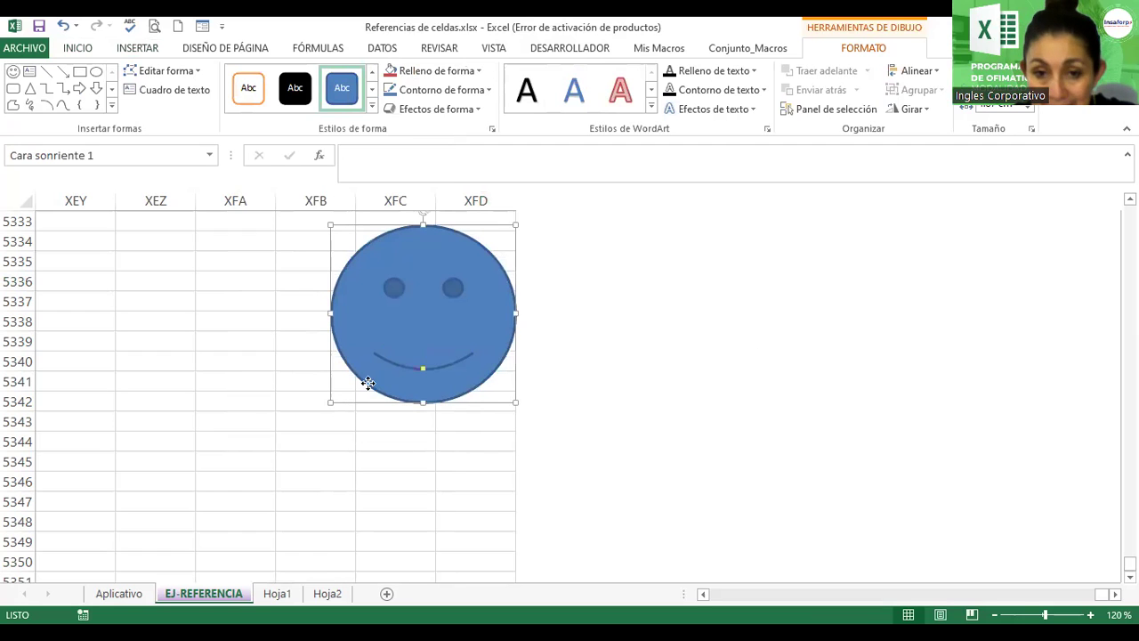
pyautogui.moveTo(369, 383); pyautogui.dragTo(361, 383)
pyautogui.click(478, 196)
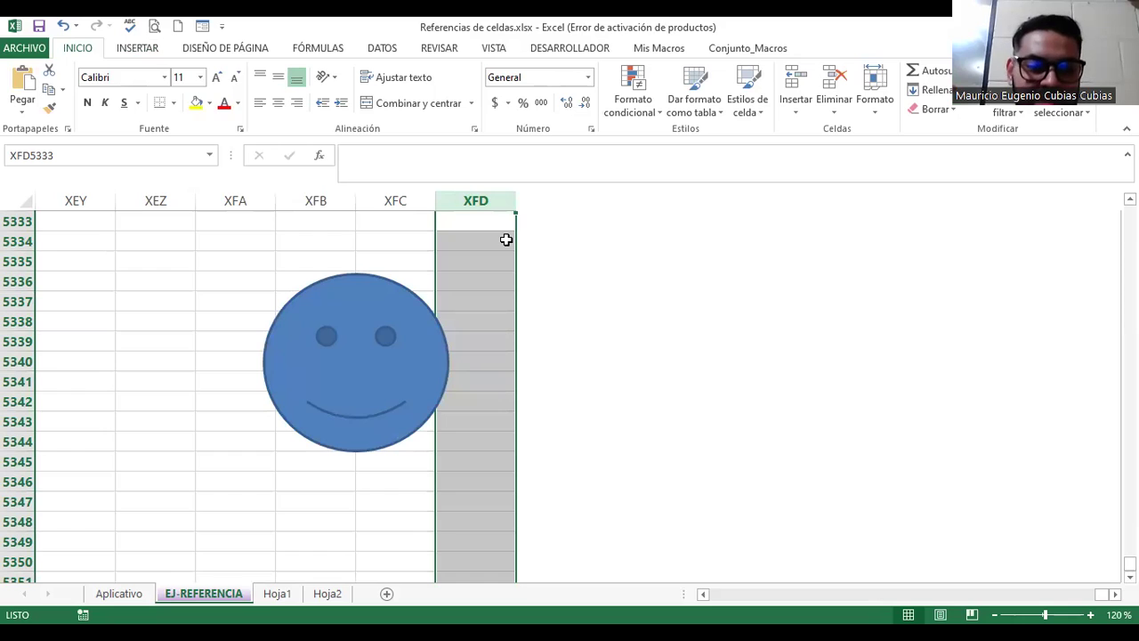
# Step: Delete the smiley face shape and jump from XFD5337 down to cell XFD1048576
pyautogui.click(366, 363)
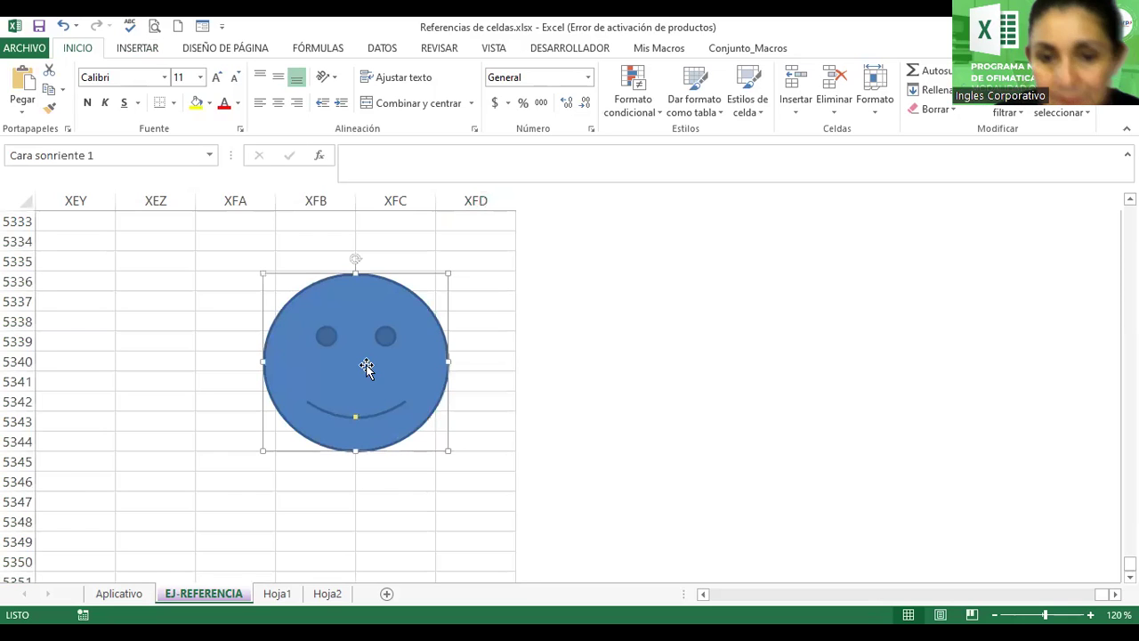
pyautogui.press('Delete')
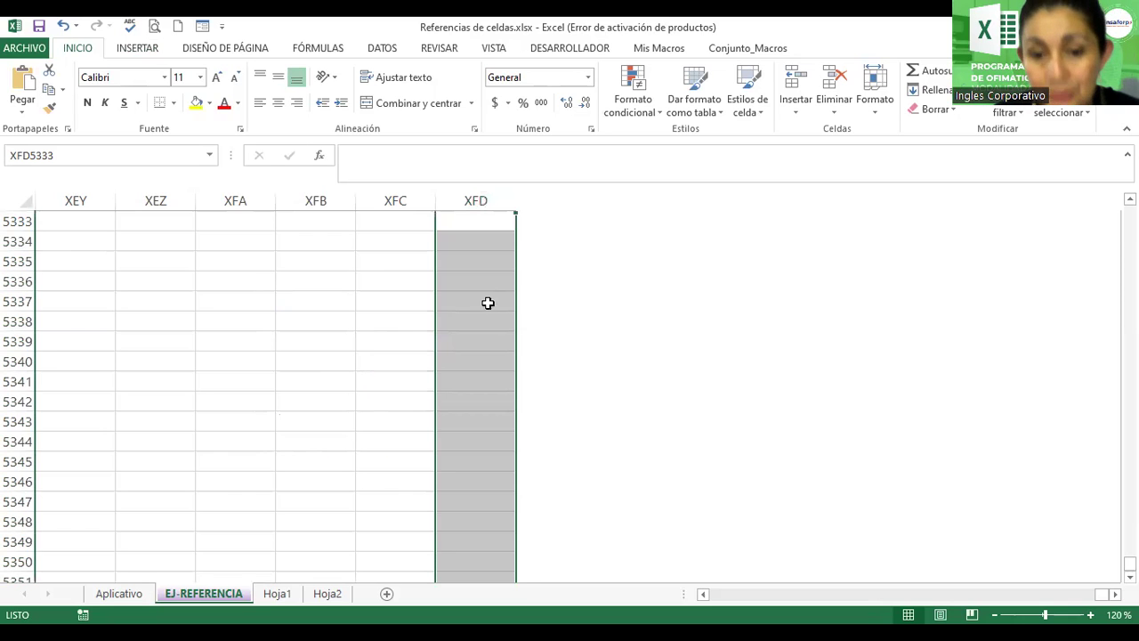
pyautogui.click(422, 321)
pyautogui.click(486, 303)
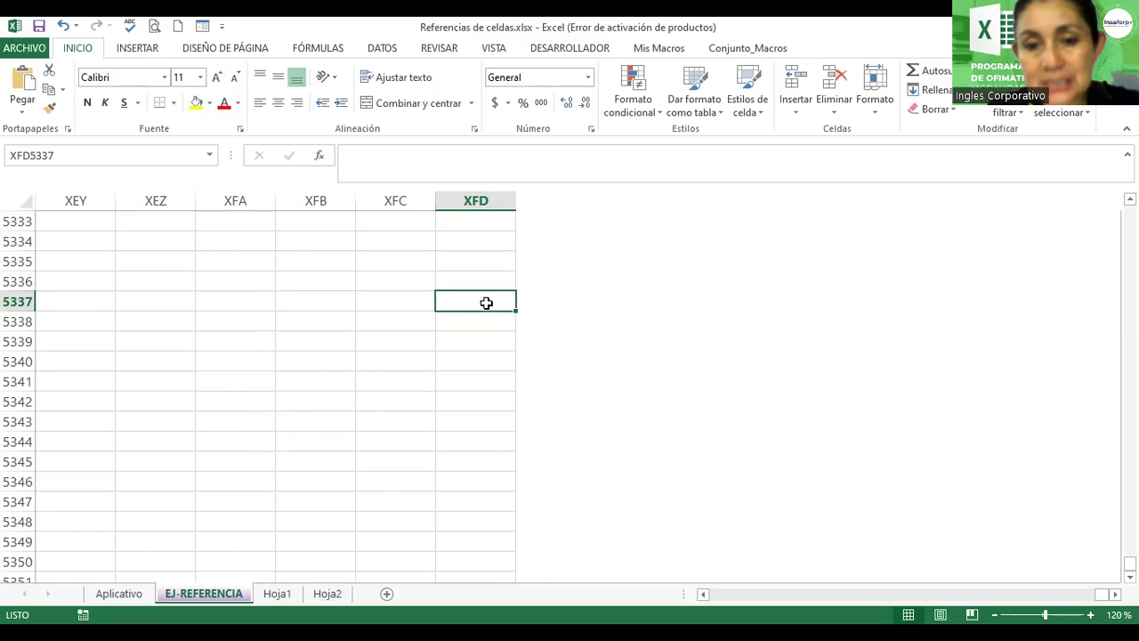
pyautogui.hotkey('ctrl', 'Down')
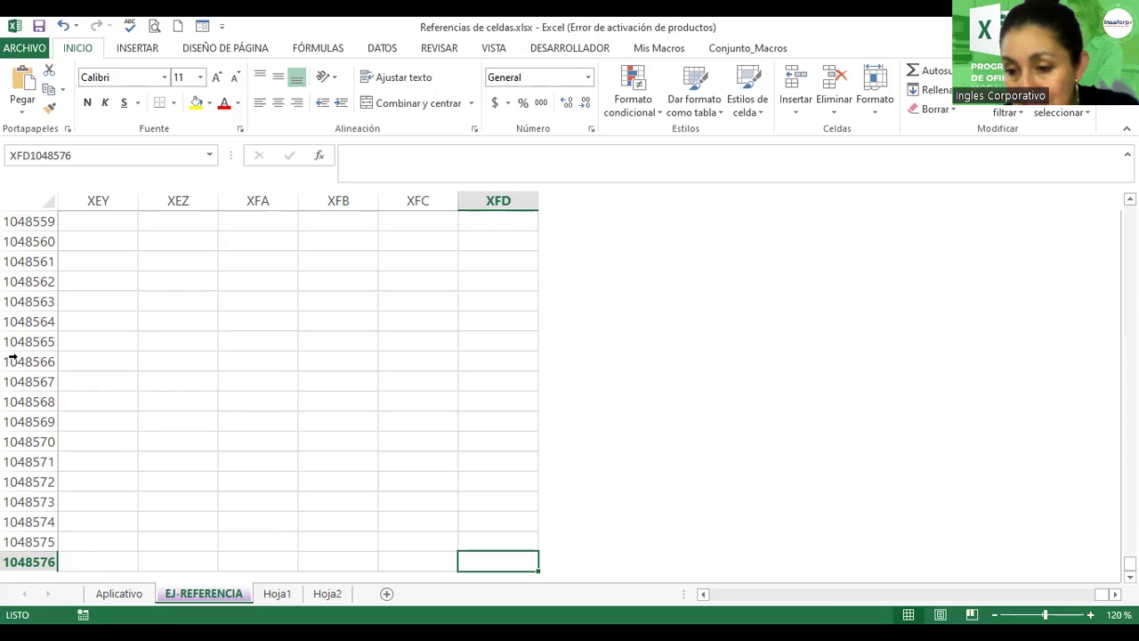
# Step: Return from the bottom of column XFD to cell A1 with Ctrl+Home
pyautogui.scroll(-1, 267, 383)
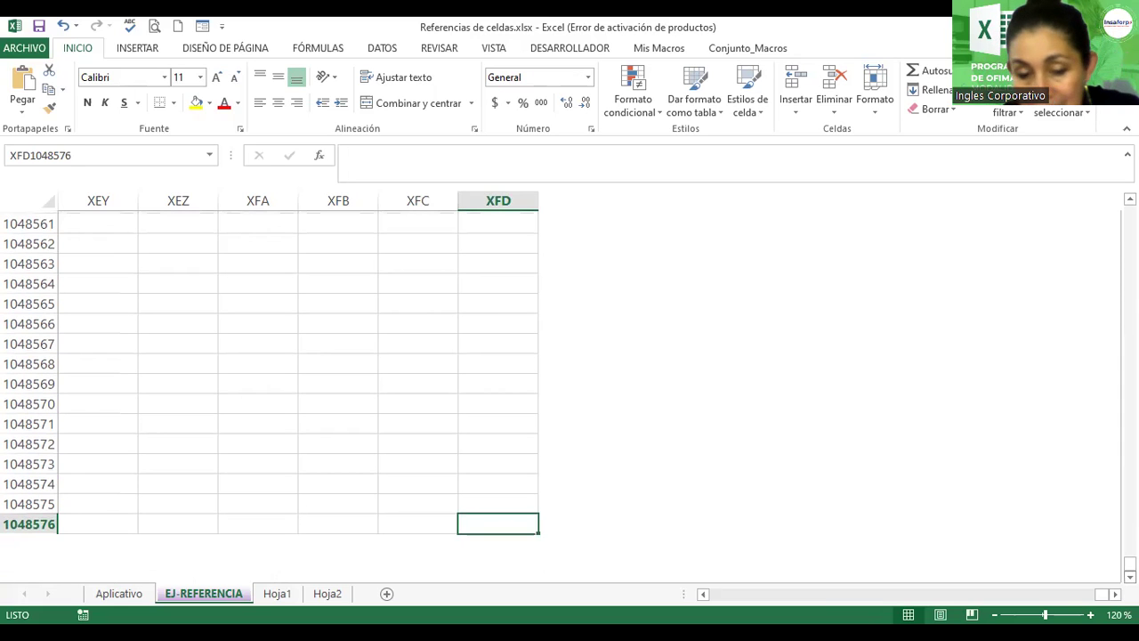
pyautogui.scroll(-1, 267, 374)
pyautogui.scroll(-2, 483, 419)
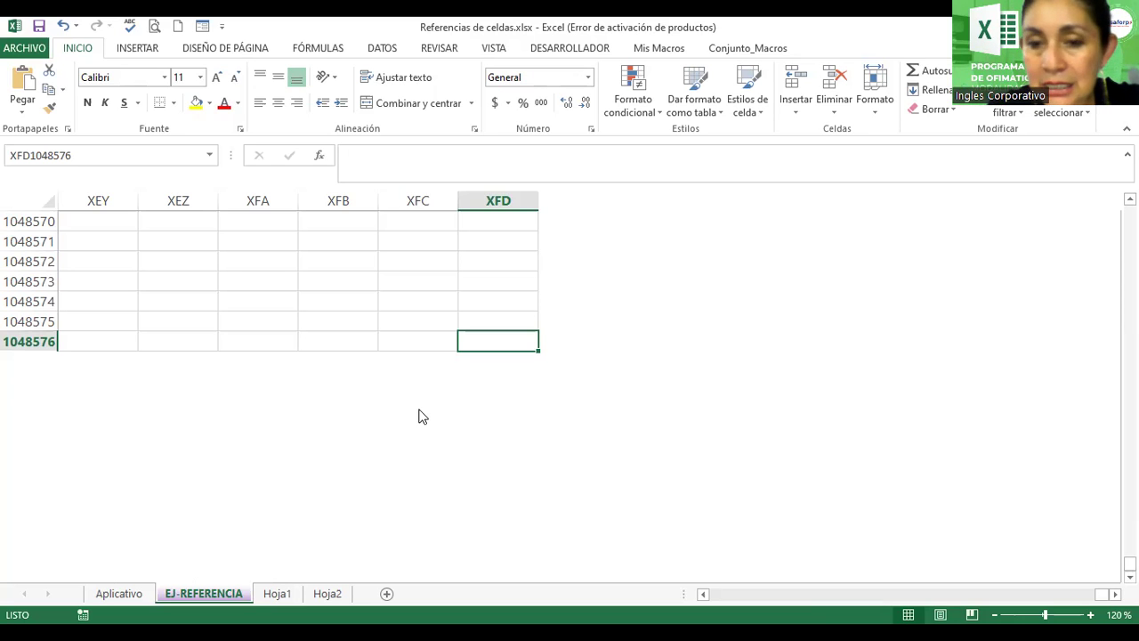
pyautogui.hotkey('ctrl', 'Home')
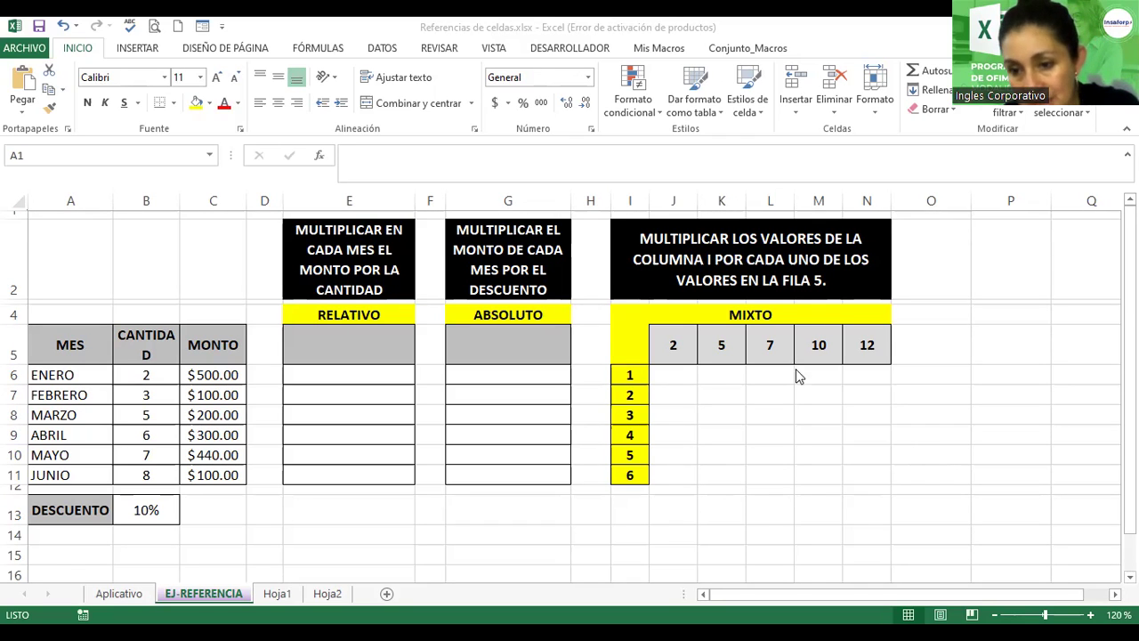
# Step: Go back to cell A1, then select cell E6 in the RELATIVO table
pyautogui.click(912, 455)
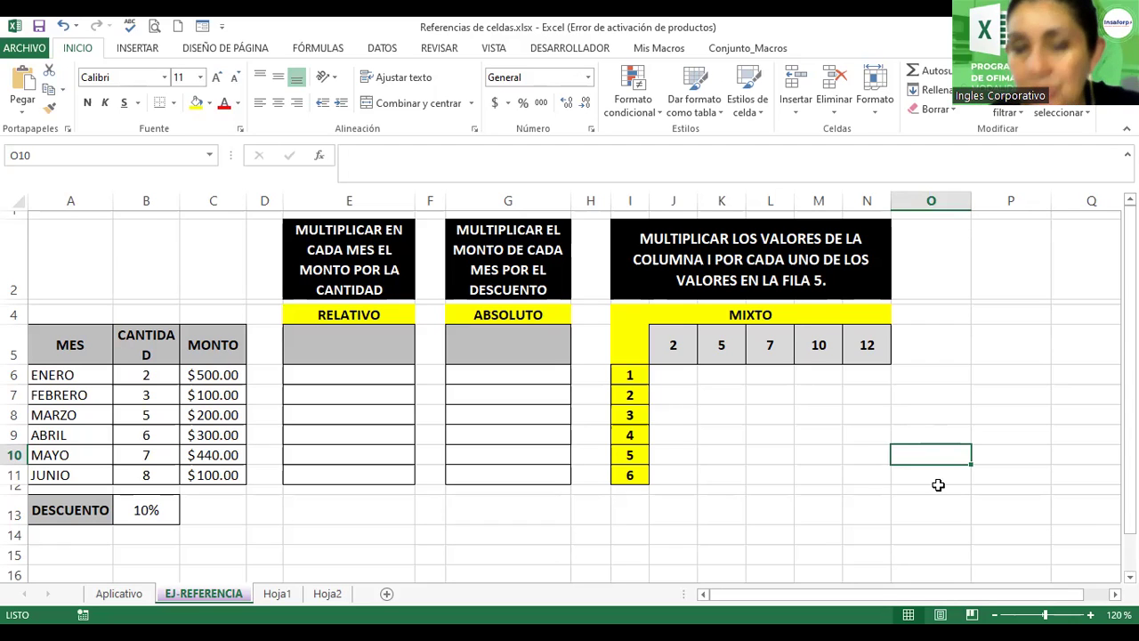
pyautogui.hotkey('ctrl', 'Home')
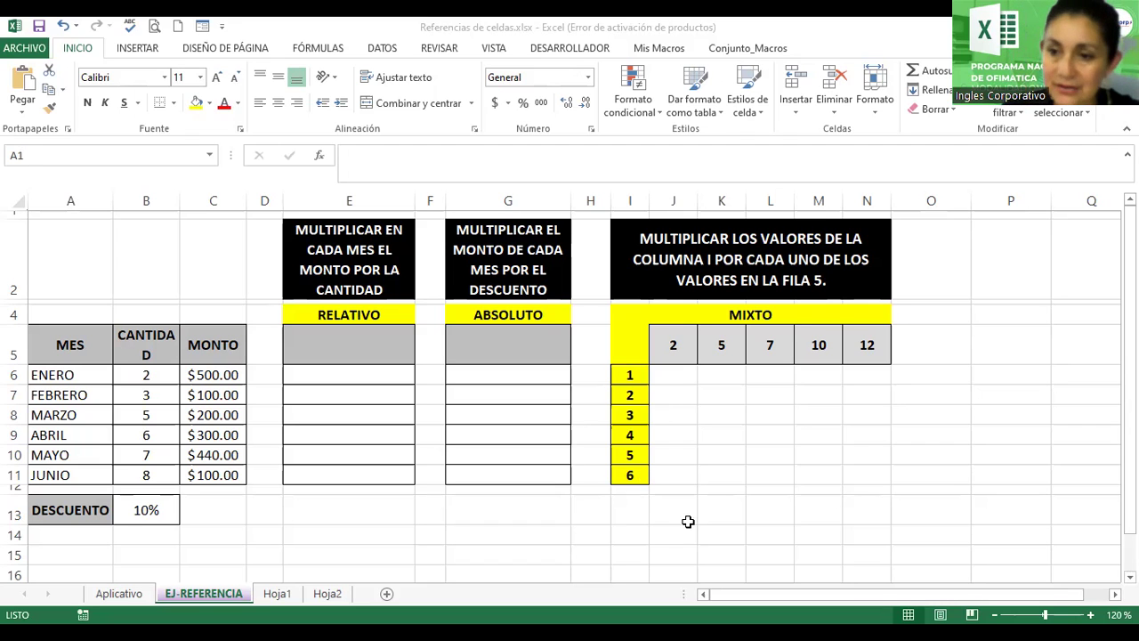
pyautogui.click(70, 215)
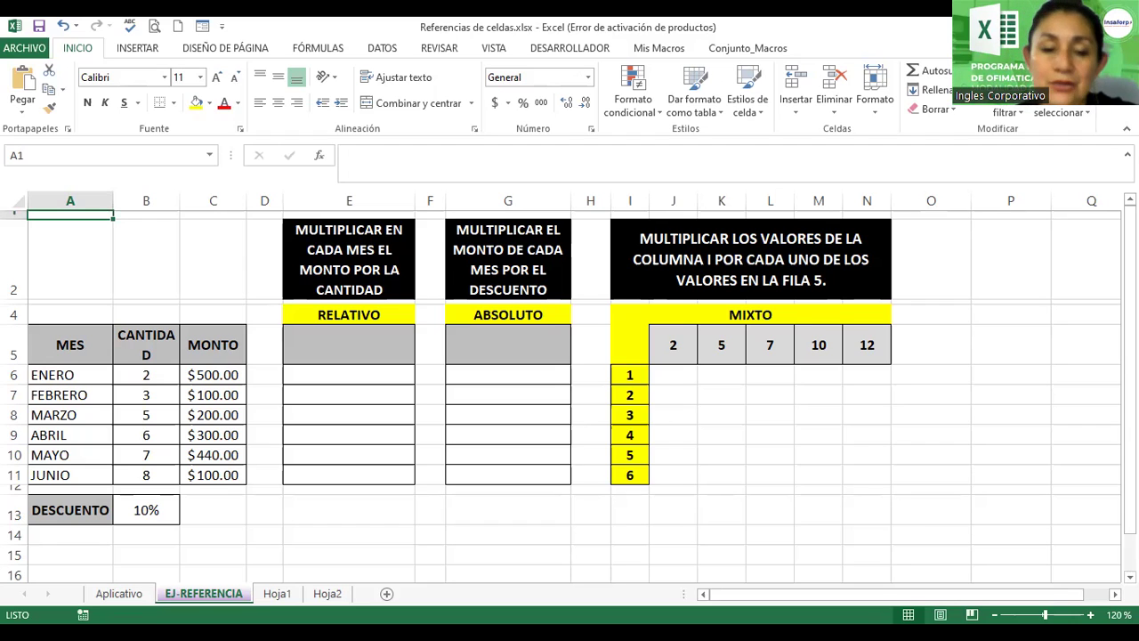
pyautogui.click(338, 344)
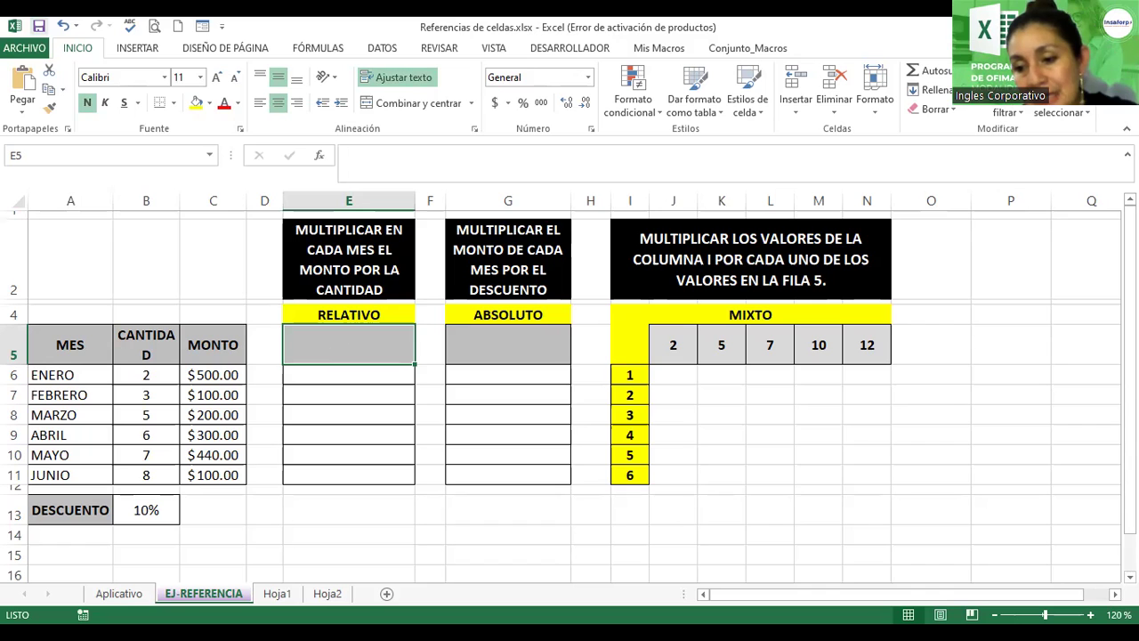
pyautogui.scroll(2, 569, 387)
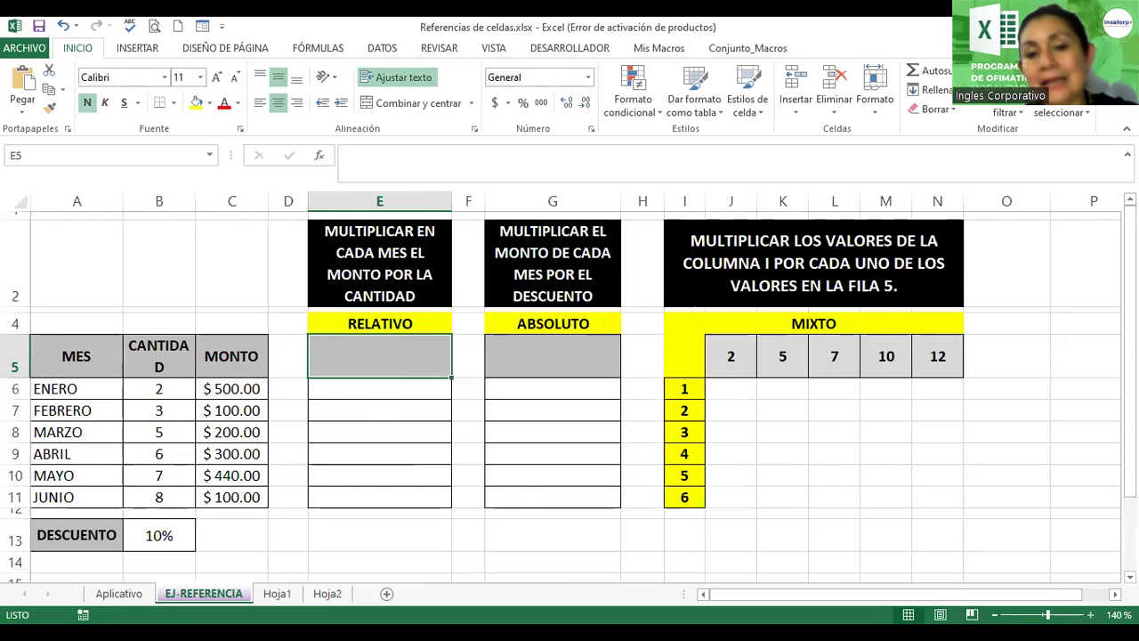
pyautogui.scroll(1, 539, 260)
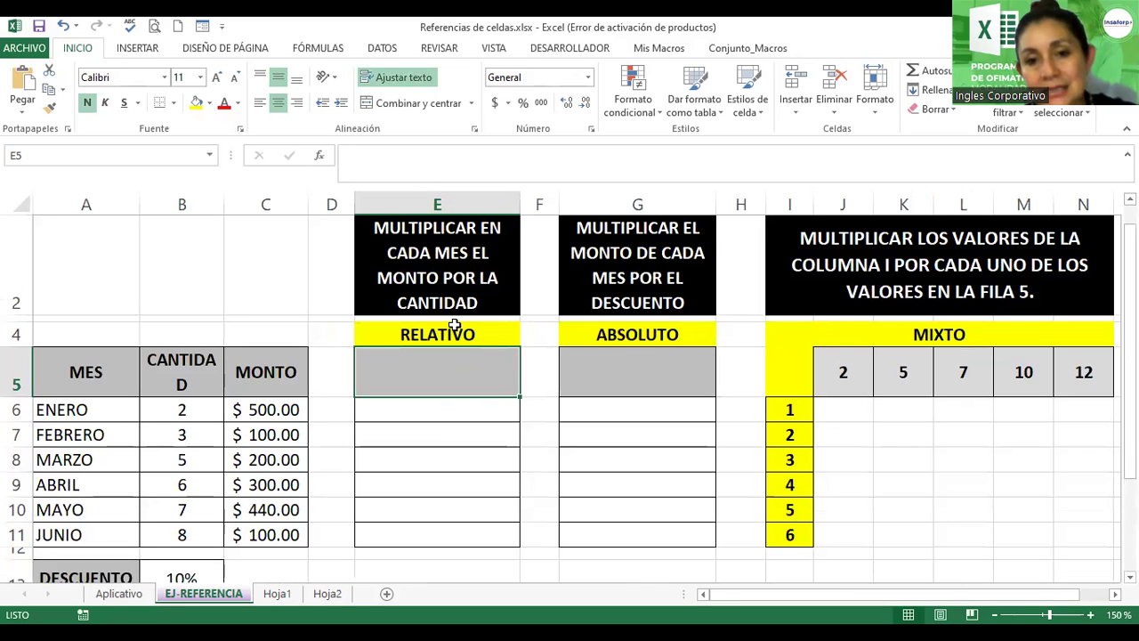
pyautogui.click(440, 415)
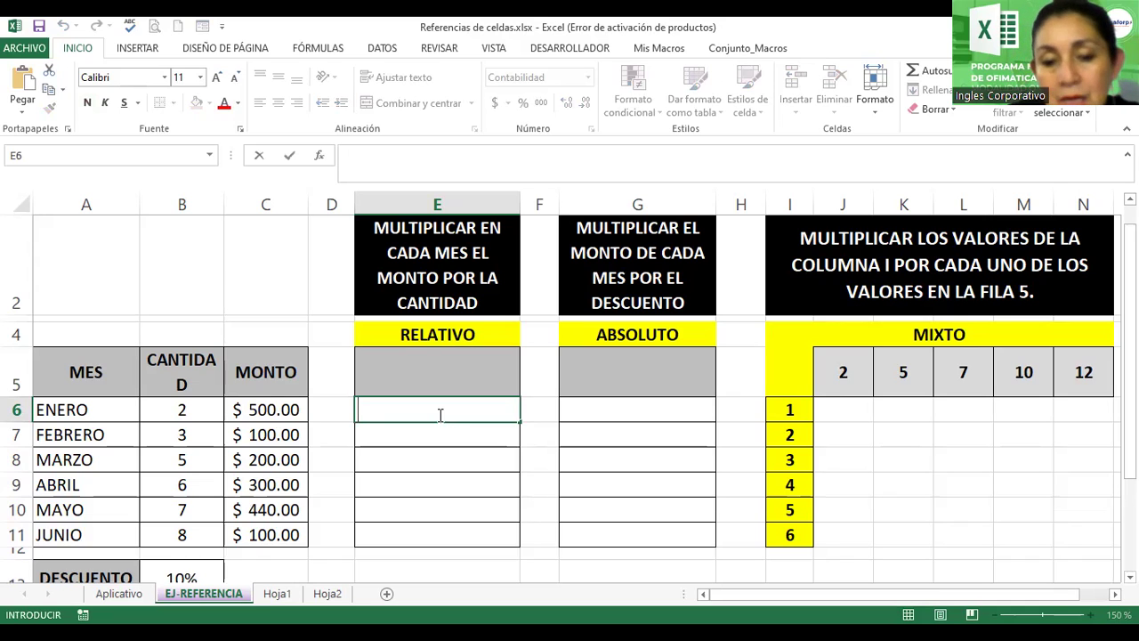
# Step: Enter =C6*B6 in E6, multiplying January's amount by its quantity
pyautogui.write('=')
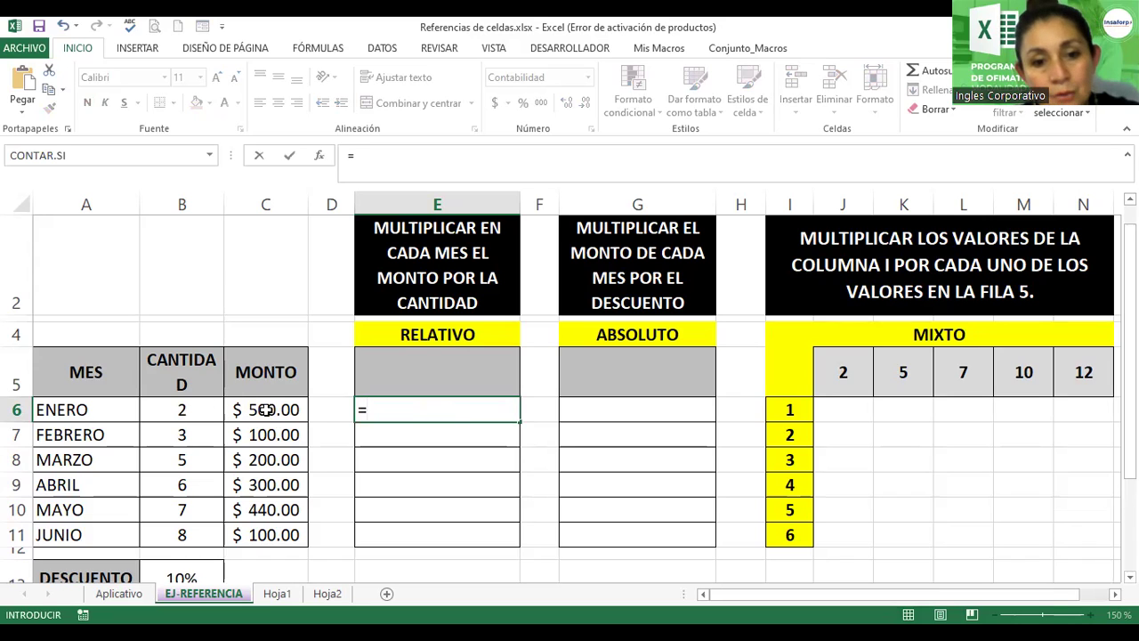
pyautogui.press('Left')
pyautogui.press('Left')
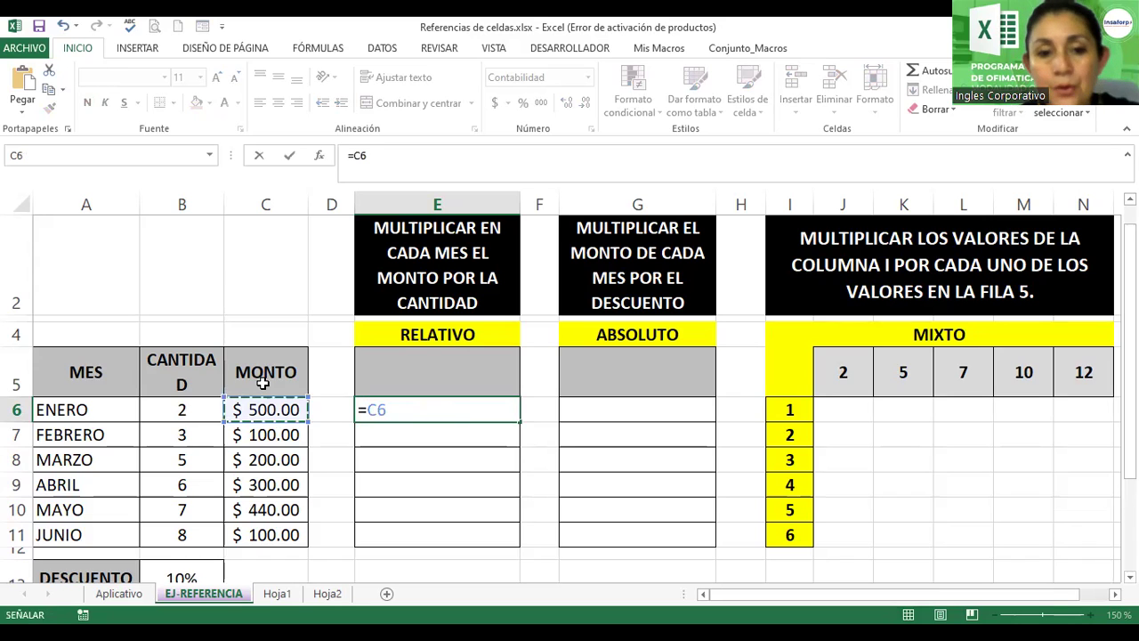
pyautogui.write('*')
pyautogui.click(197, 408)
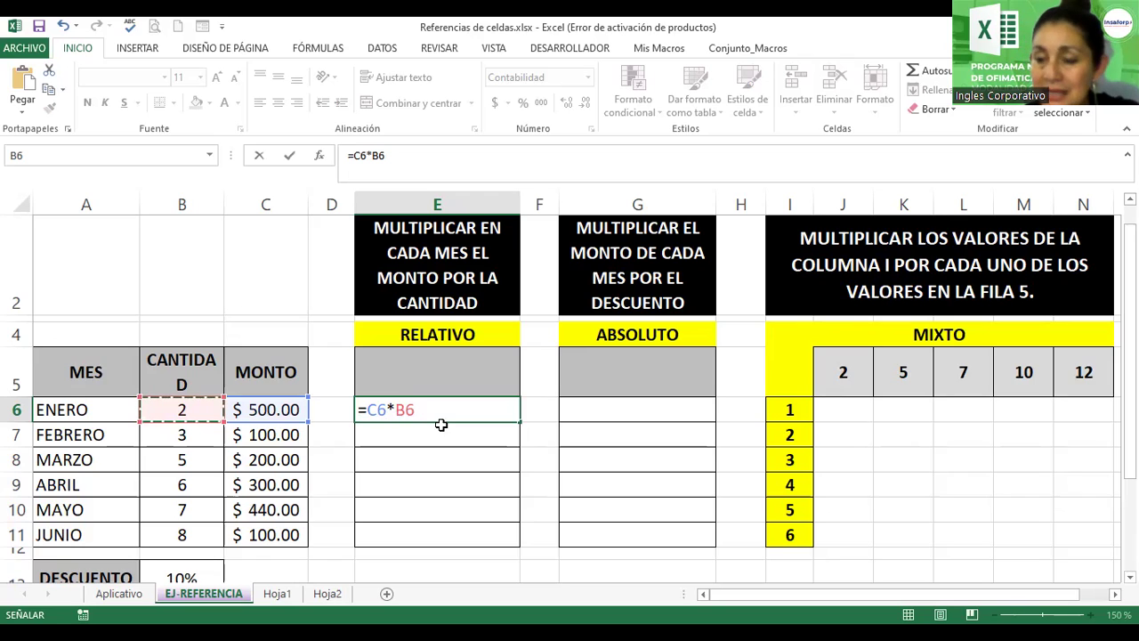
# Step: Confirm the =C6*B6 formula in E6 so it shows $1,000.00
pyautogui.press('F2')
pyautogui.press('Left')
pyautogui.press('Left')
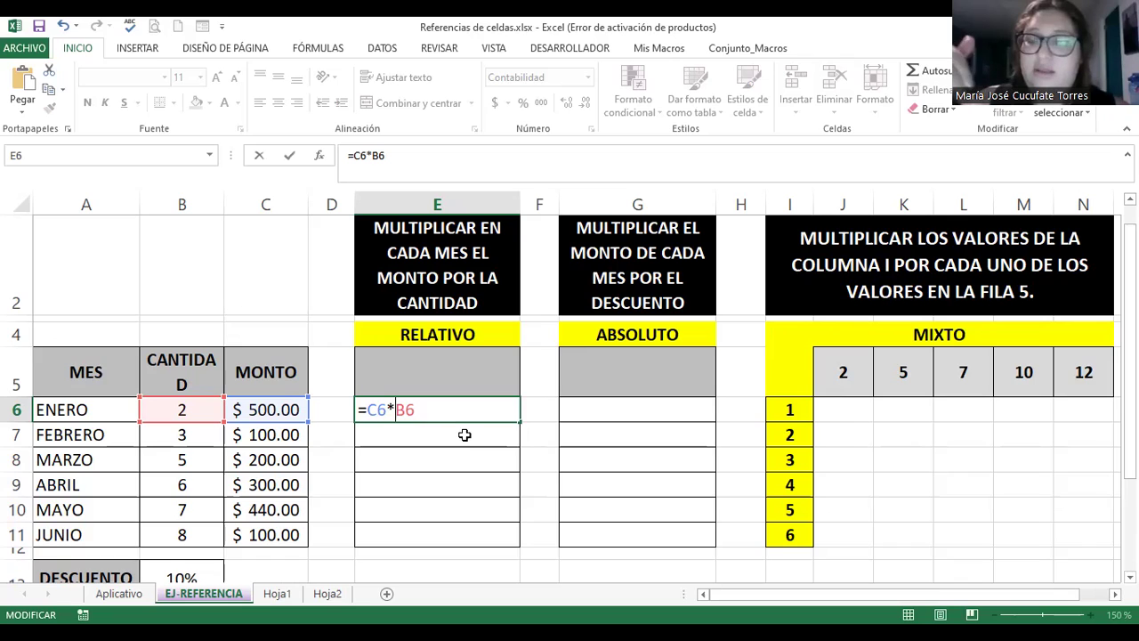
pyautogui.press('Return')
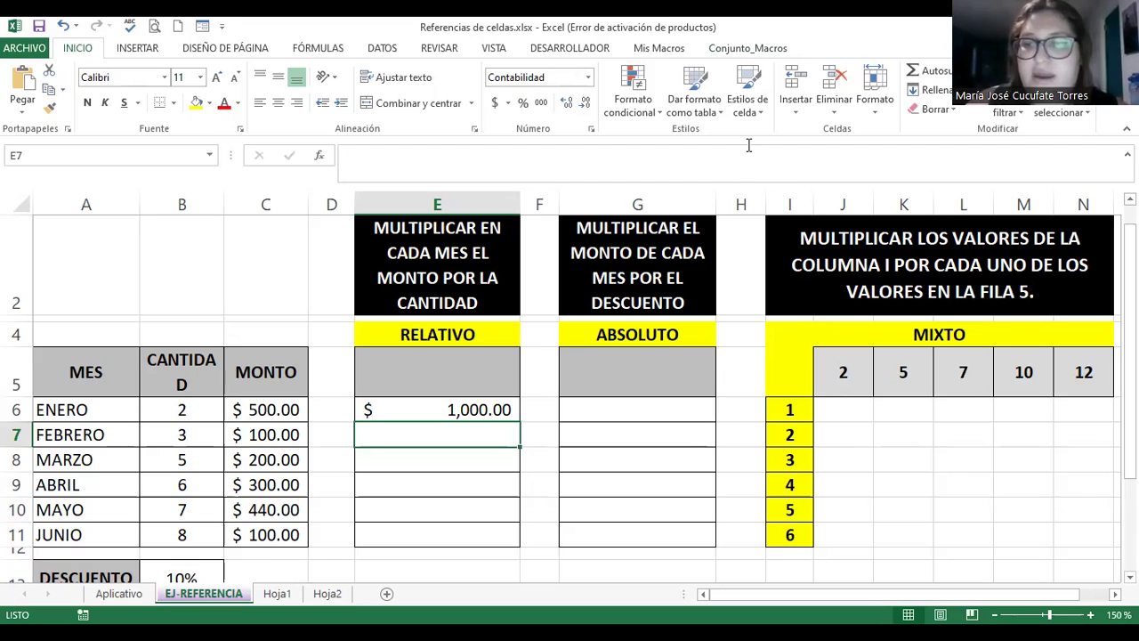
# Step: Open cell E6 for editing to display its formula =C6*B6
pyautogui.click(646, 436)
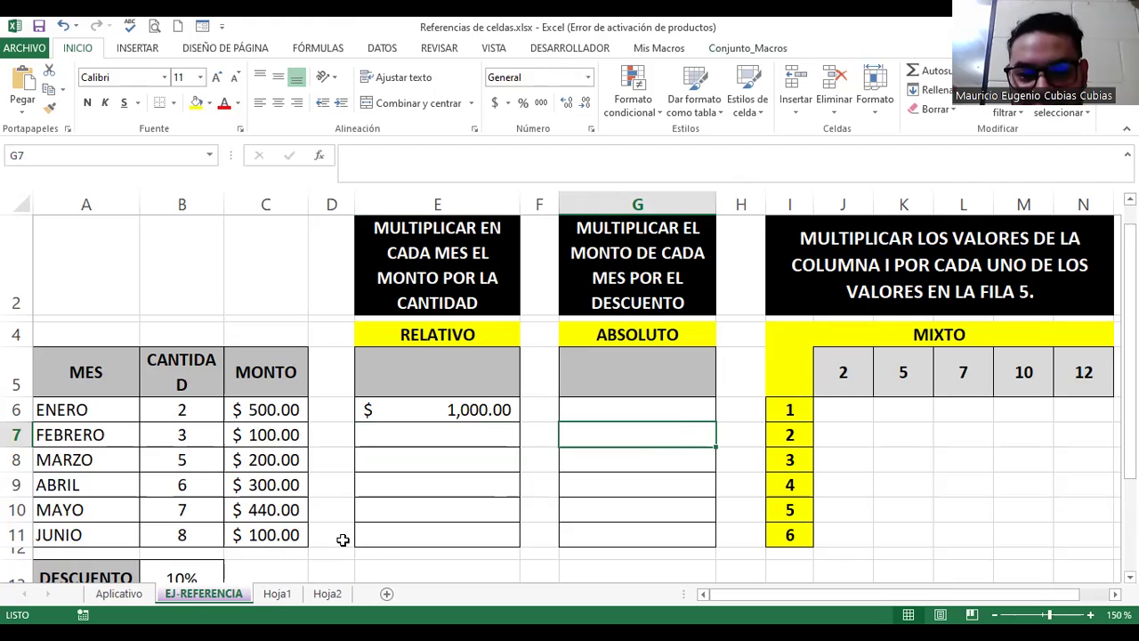
pyautogui.click(458, 409)
pyautogui.doubleClick(460, 410)
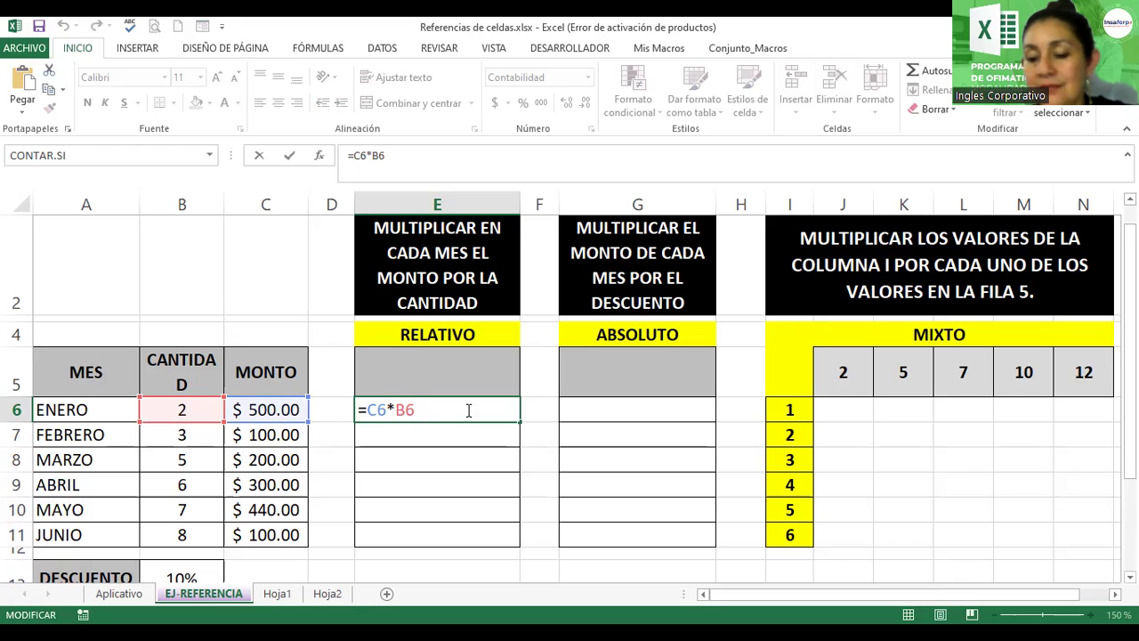
# Step: Commit E6's formula again so it displays $1,000.00
pyautogui.press('Return')
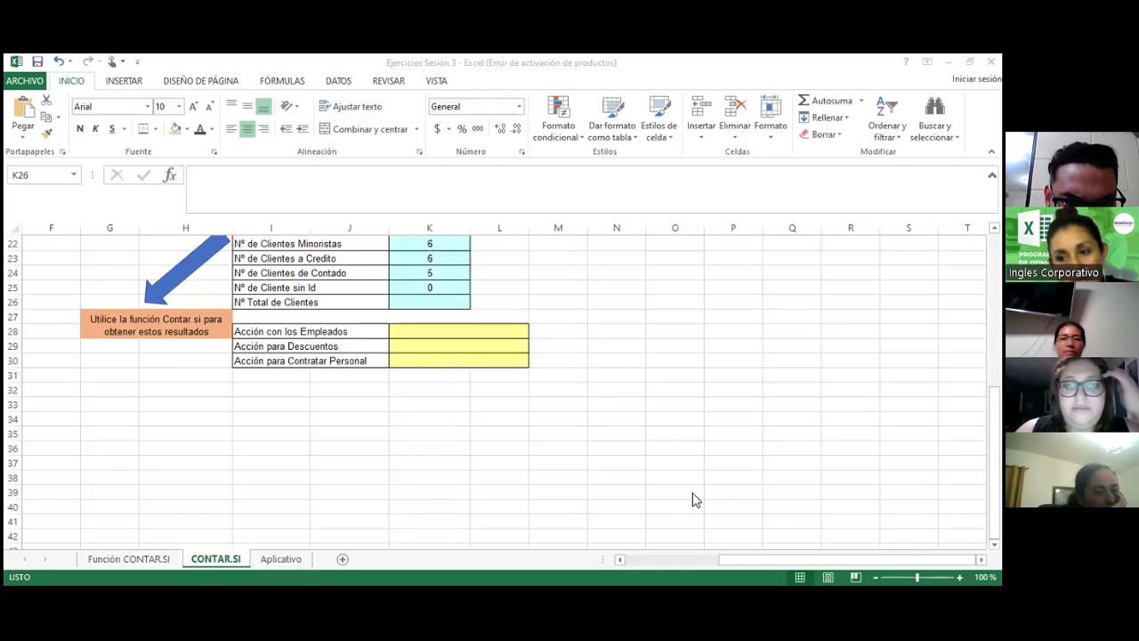
# Step: Clear the =CONTAR.SI(B4:B14;0) formula from K25, then select N29
pyautogui.click(433, 285)
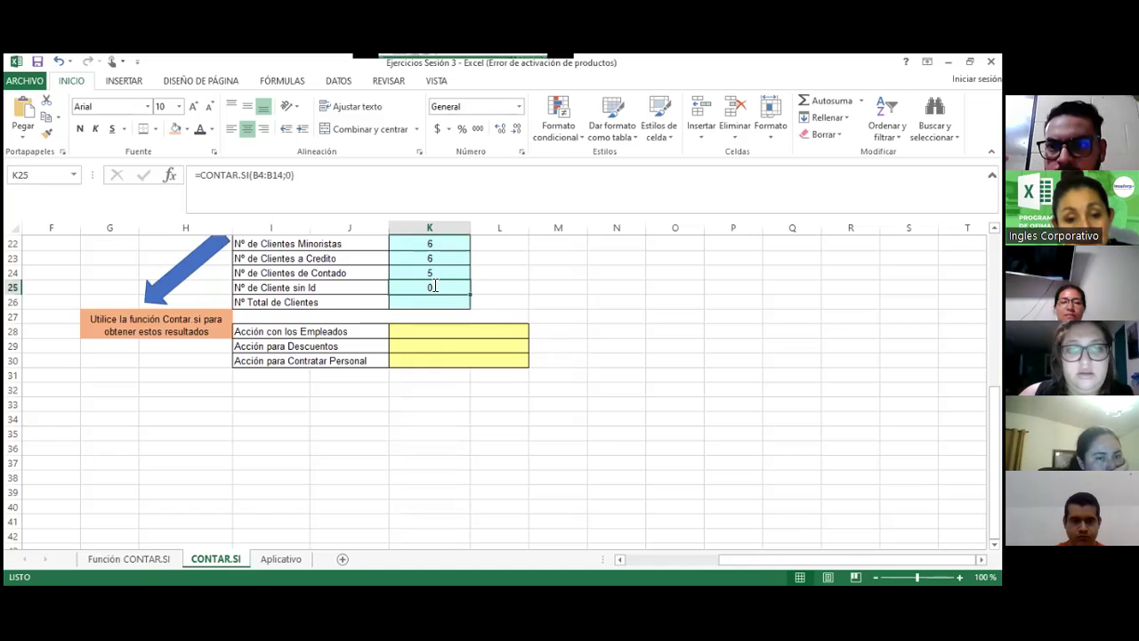
pyautogui.doubleClick(434, 285)
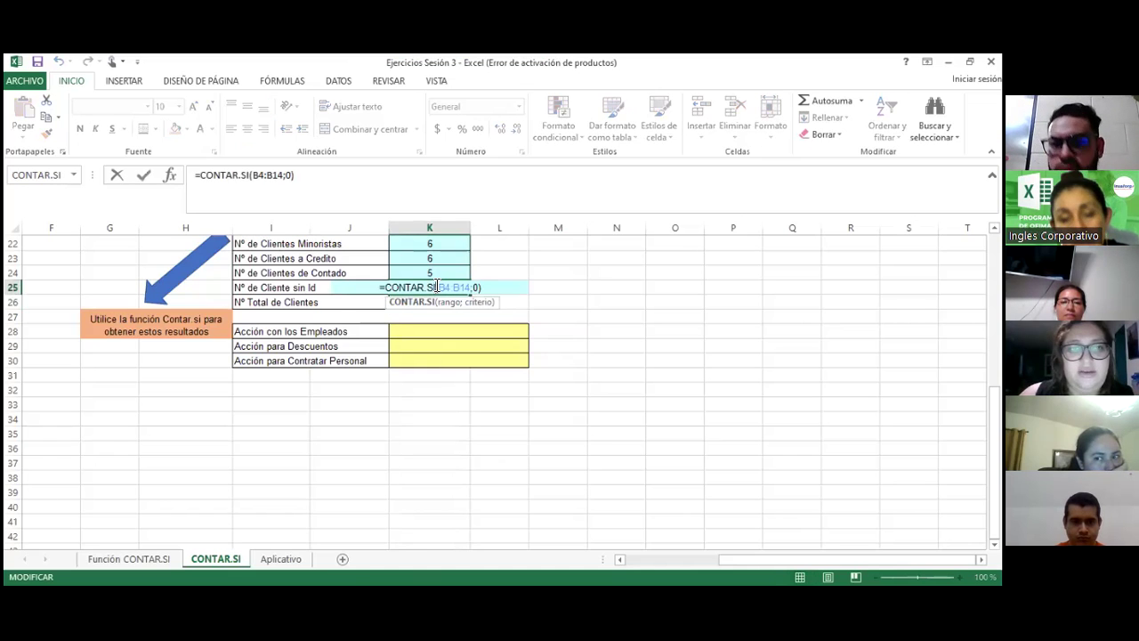
pyautogui.doubleClick(436, 286)
pyautogui.click(477, 287)
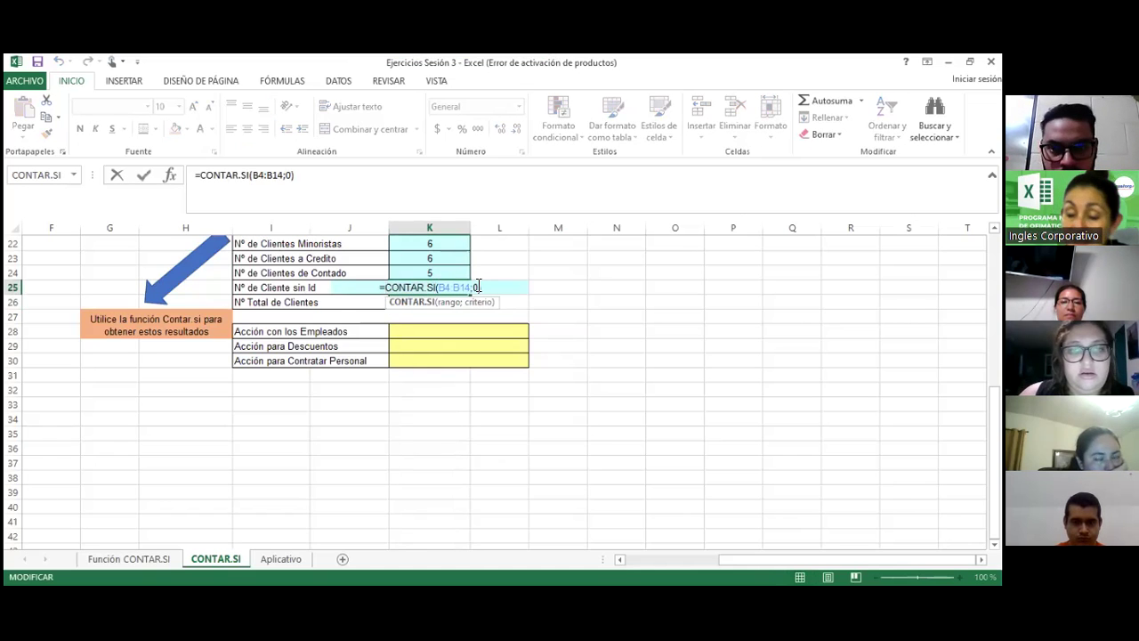
pyautogui.click(483, 286)
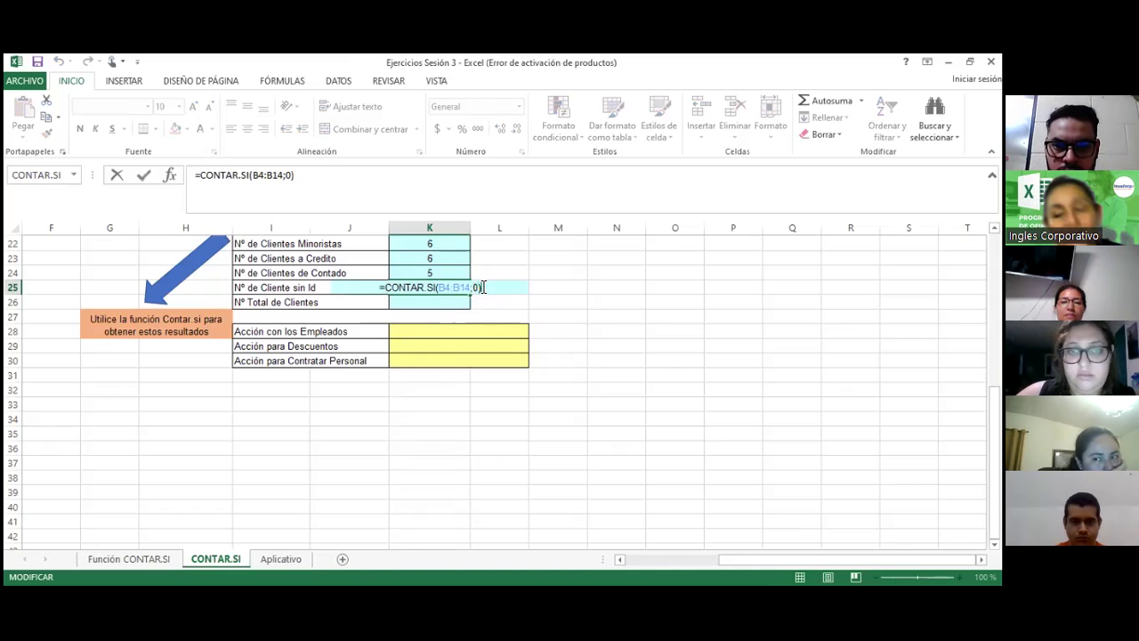
pyautogui.press('Escape')
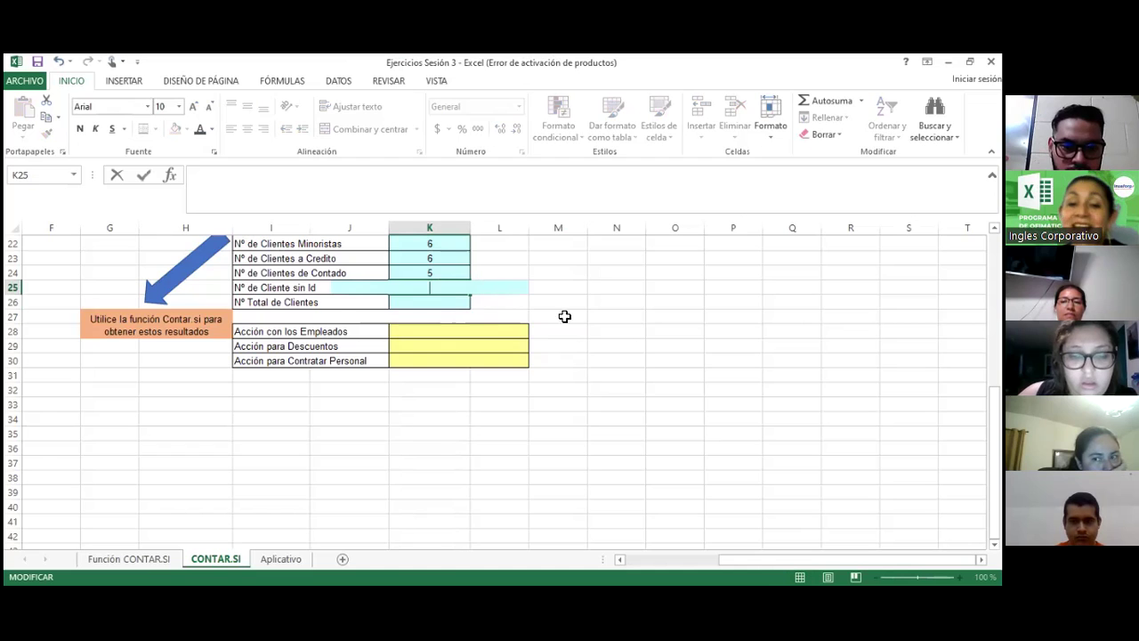
pyautogui.click(633, 347)
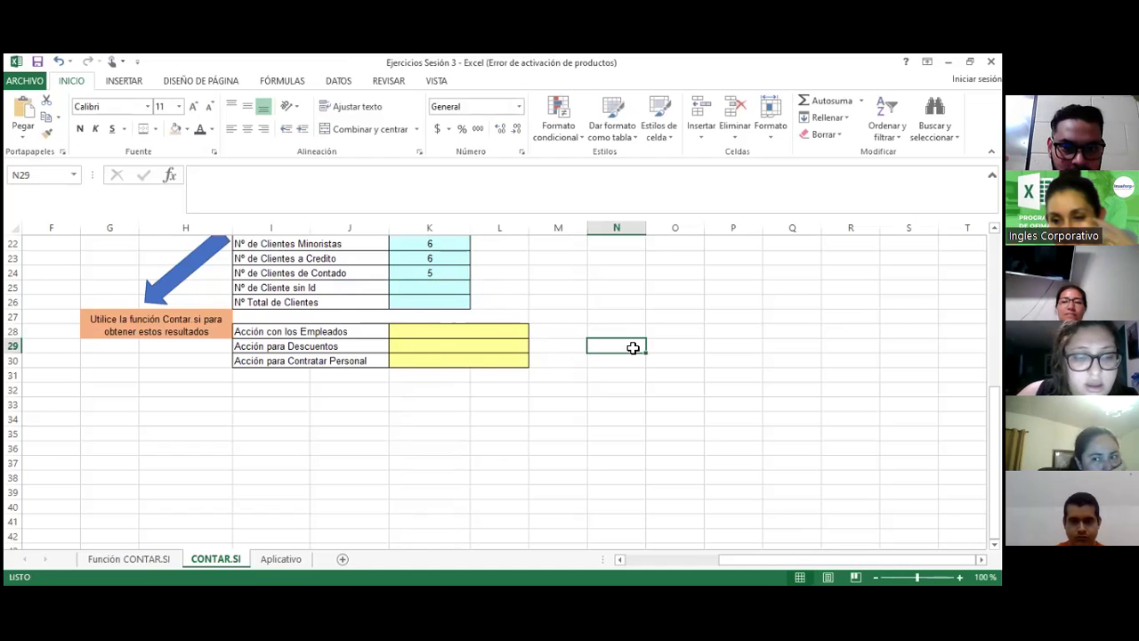
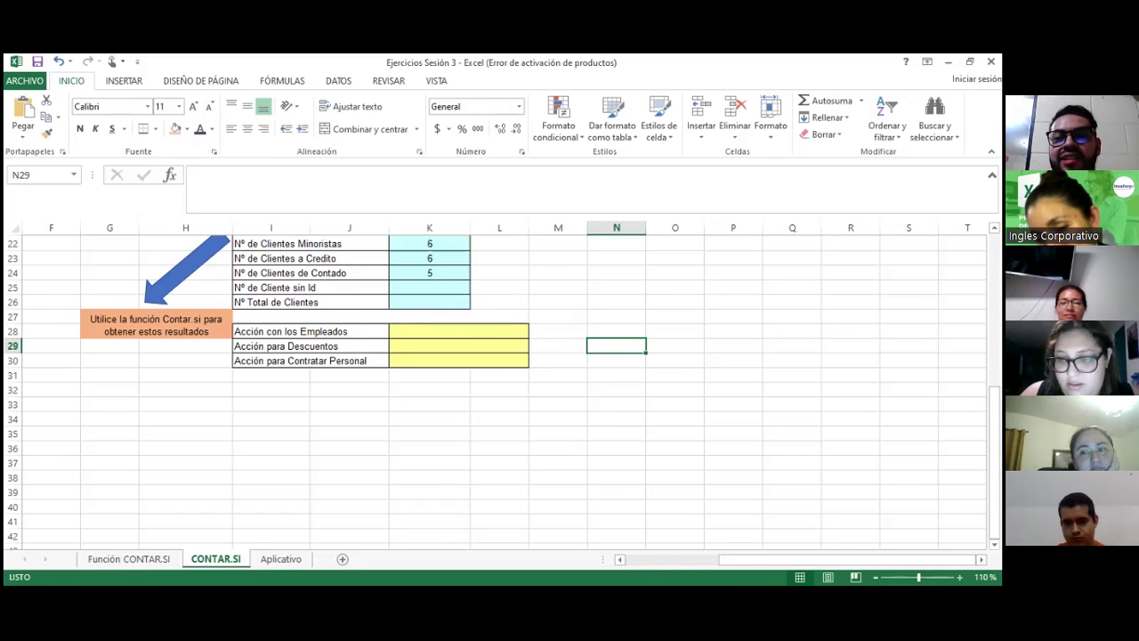
# Step: Select K25 for the clients-without-Id count and erase a false start
pyautogui.scroll(2, 499, 382)
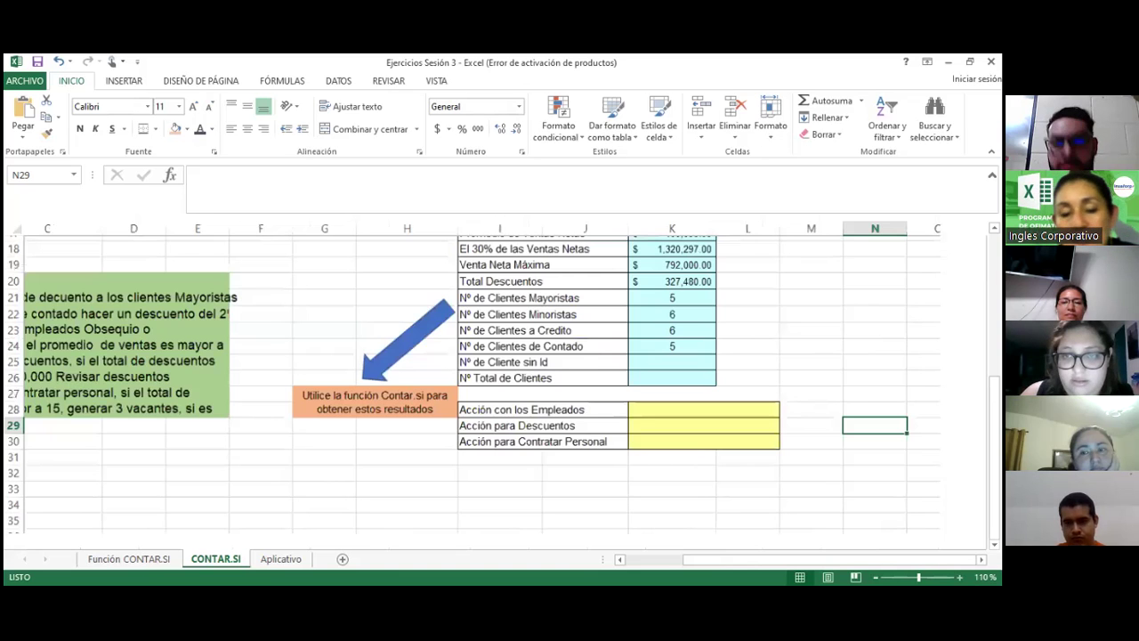
pyautogui.scroll(1, 498, 382)
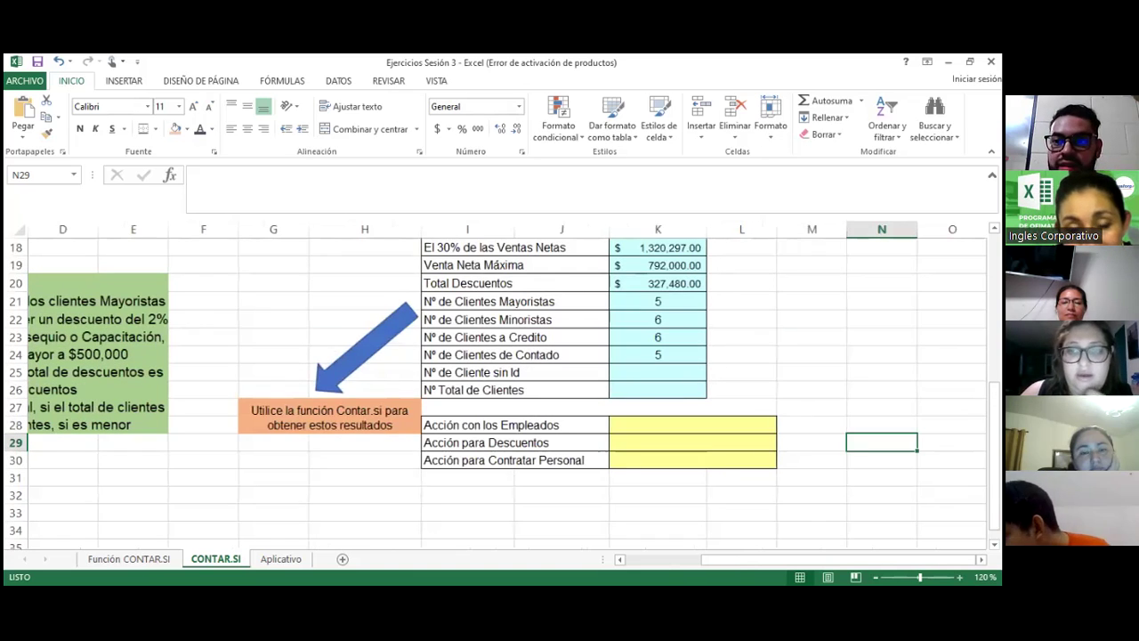
pyautogui.scroll(1, 637, 389)
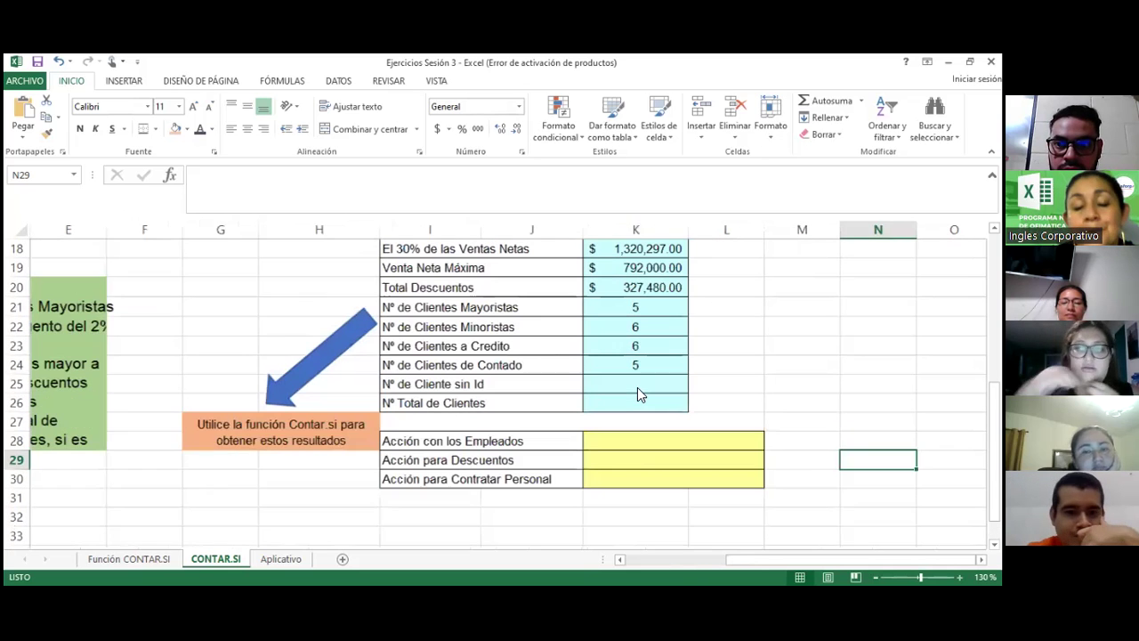
pyautogui.click(637, 389)
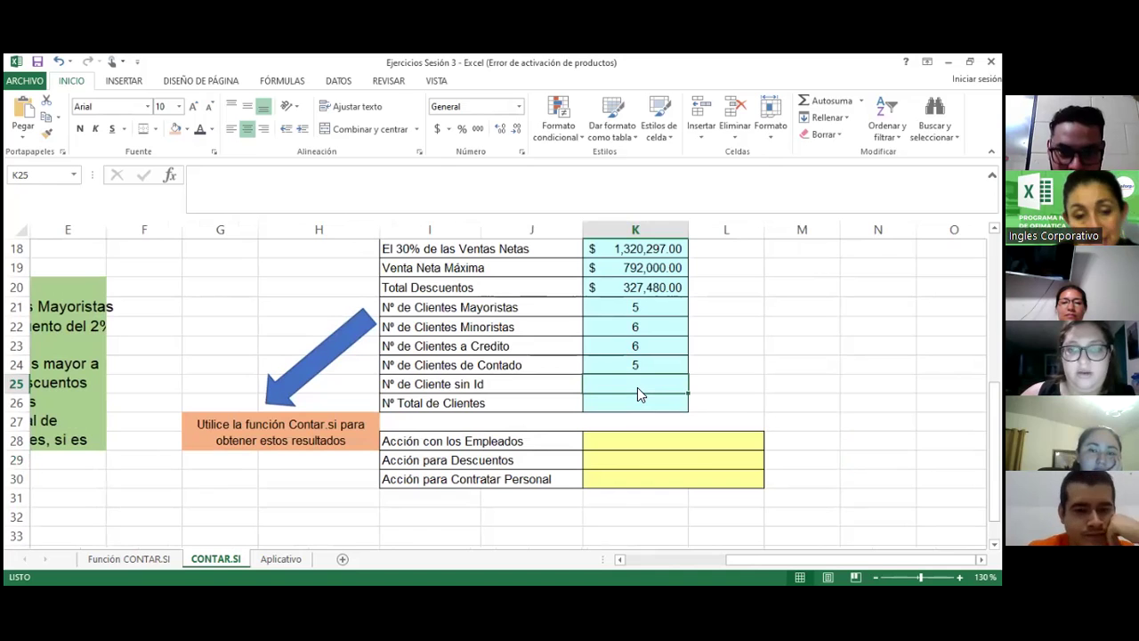
pyautogui.write('CON')
pyautogui.press('BackSpace')
pyautogui.press('BackSpace')
pyautogui.press('BackSpace')
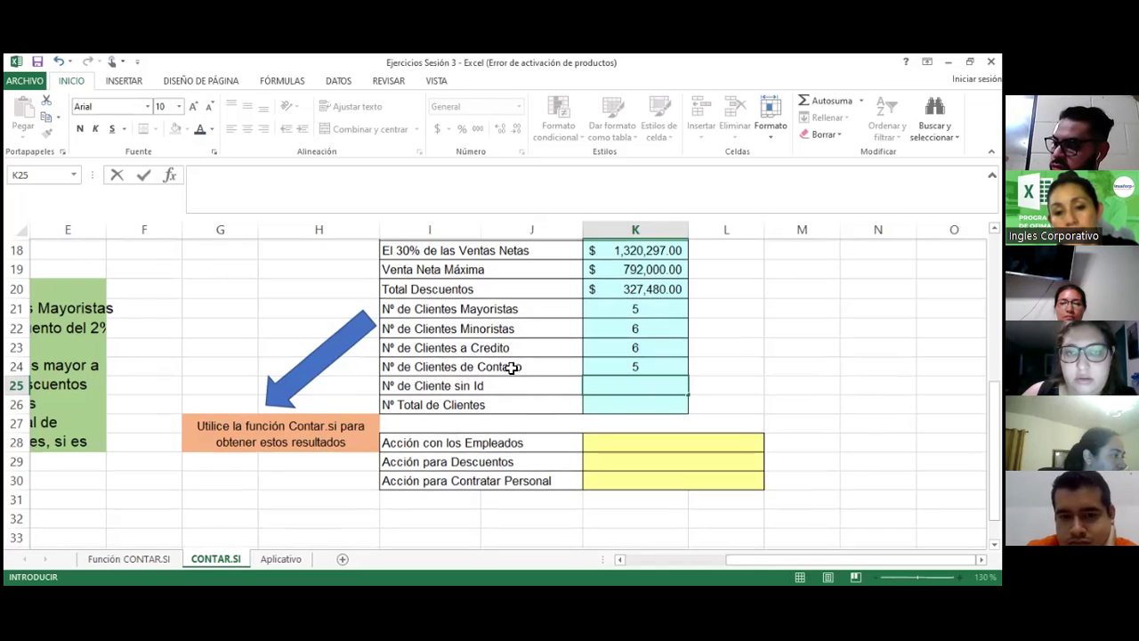
# Step: Begin =CONTAR.SI( in K25, correcting the =CONTAT typo via autocomplete
pyautogui.scroll(1, 511, 367)
pyautogui.scroll(2, 512, 367)
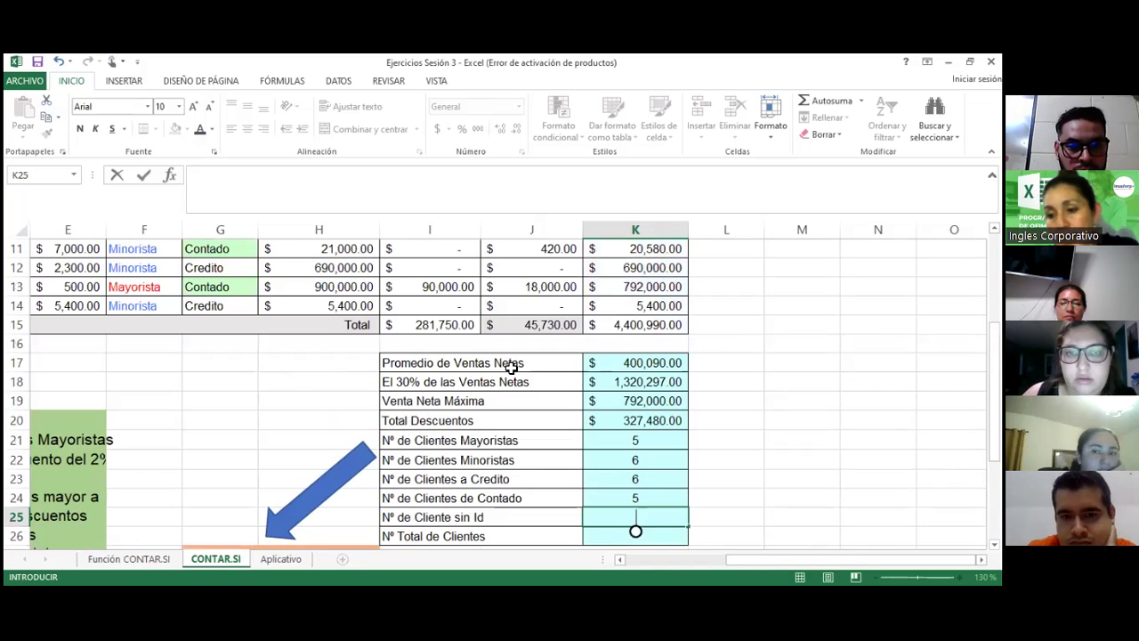
pyautogui.scroll(-3, 512, 367)
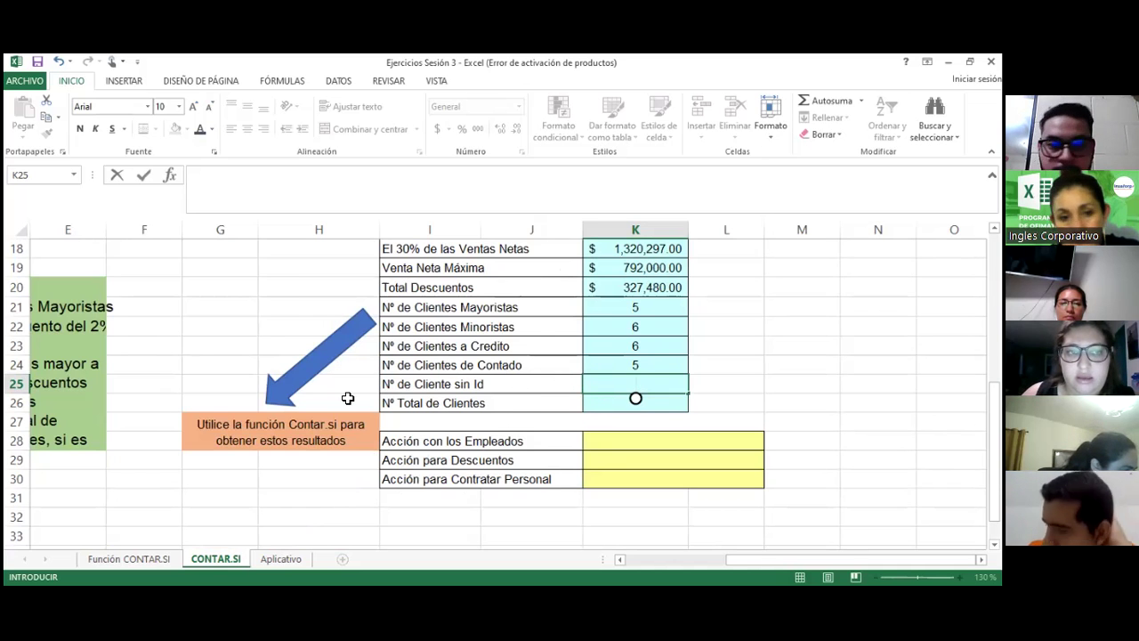
pyautogui.scroll(4, 348, 398)
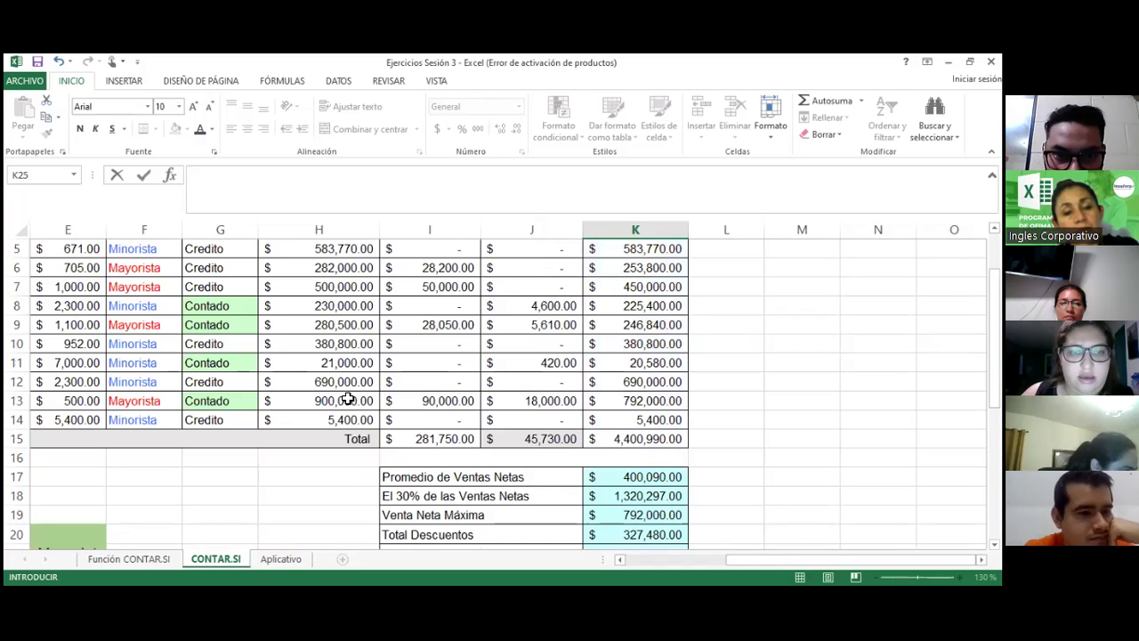
pyautogui.hscroll(-3, 348, 398)
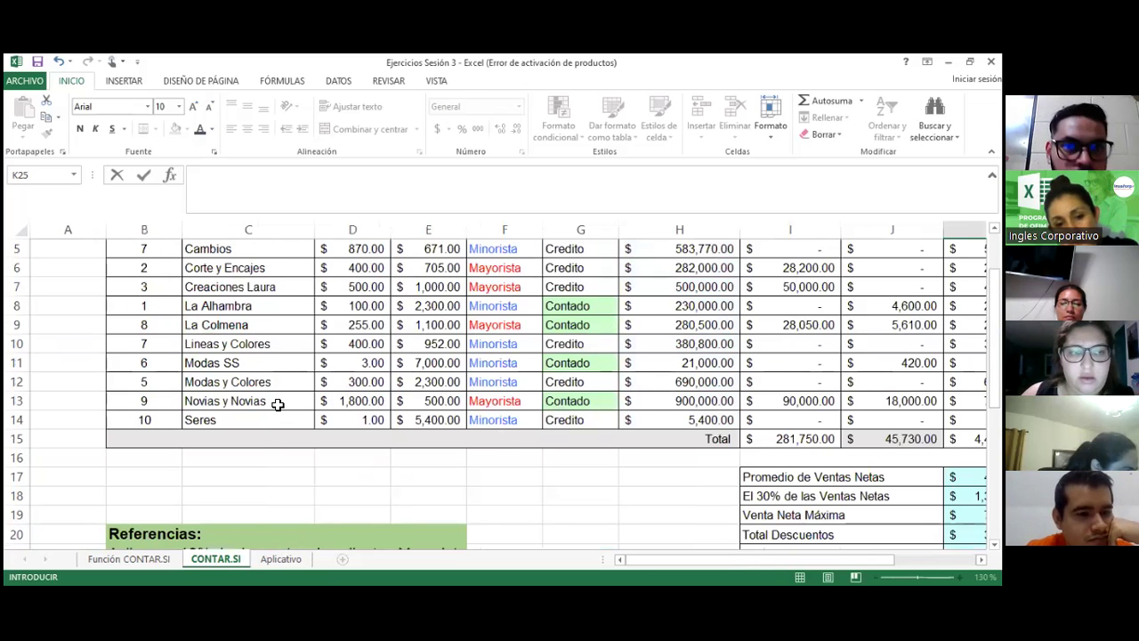
pyautogui.scroll(1, 145, 323)
pyautogui.scroll(-1, 145, 323)
pyautogui.scroll(-1, 146, 325)
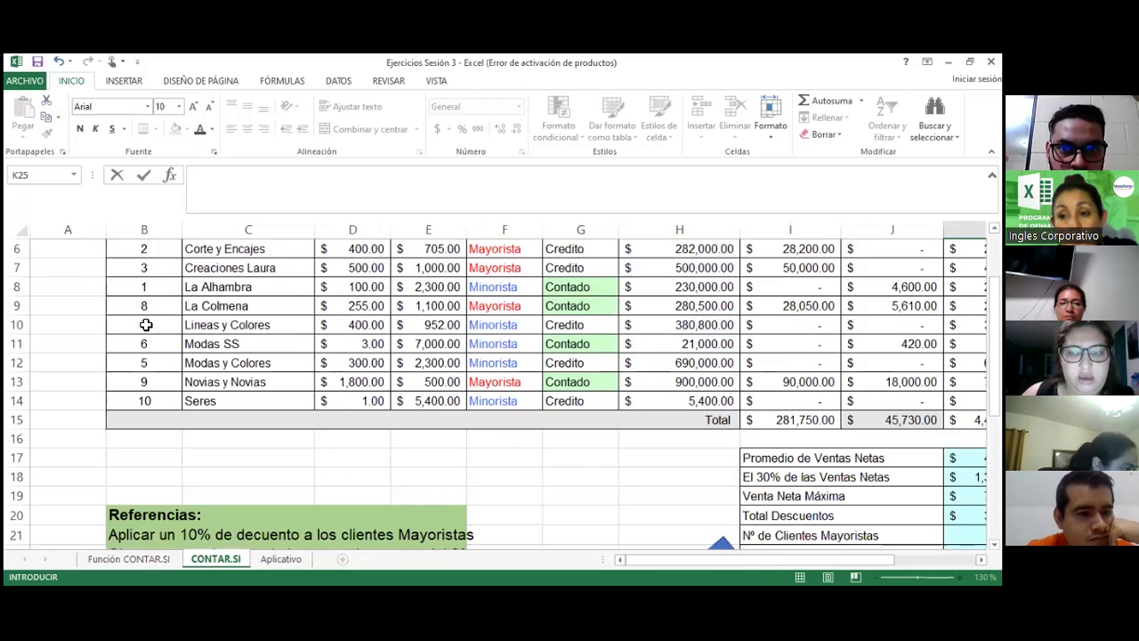
pyautogui.scroll(-1, 145, 325)
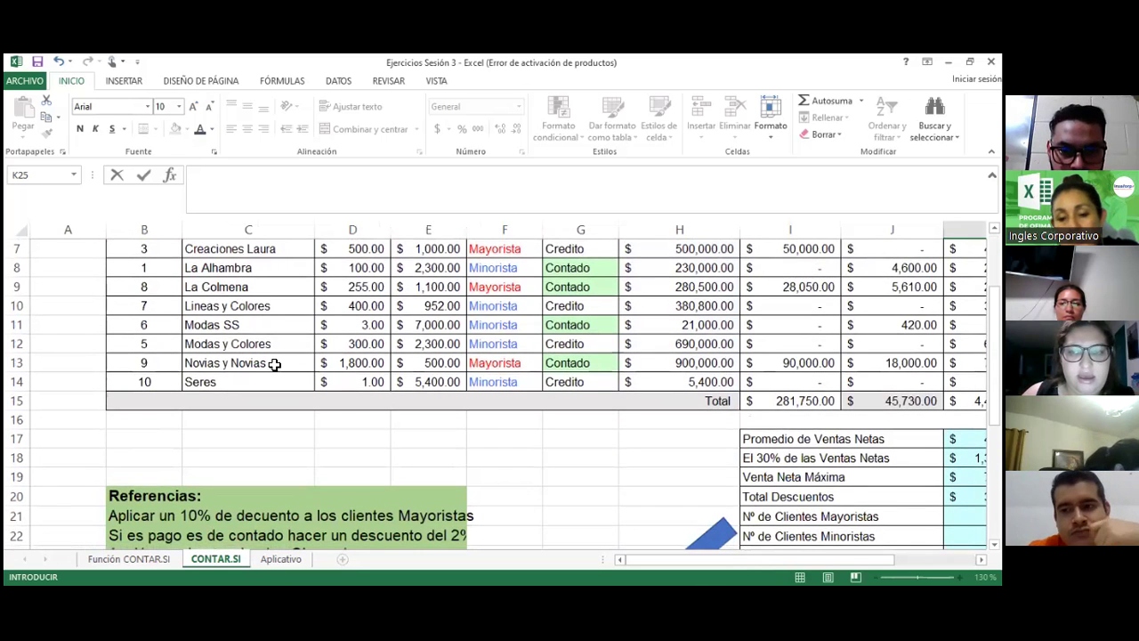
pyautogui.hscroll(3, 384, 417)
pyautogui.hscroll(1, 384, 416)
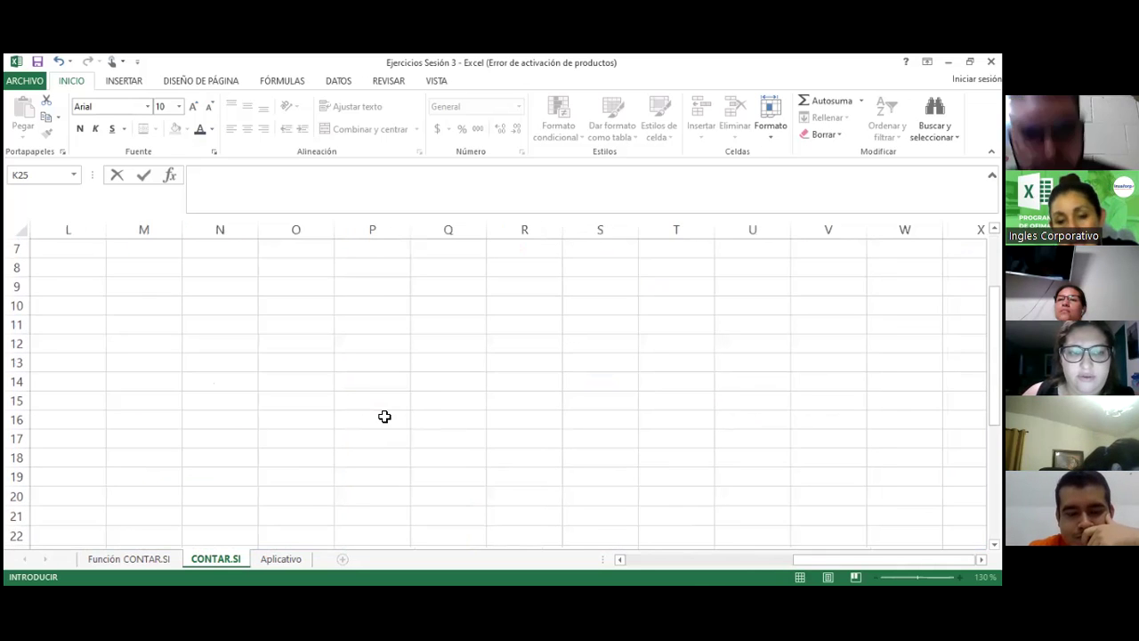
pyautogui.hscroll(-3, 384, 416)
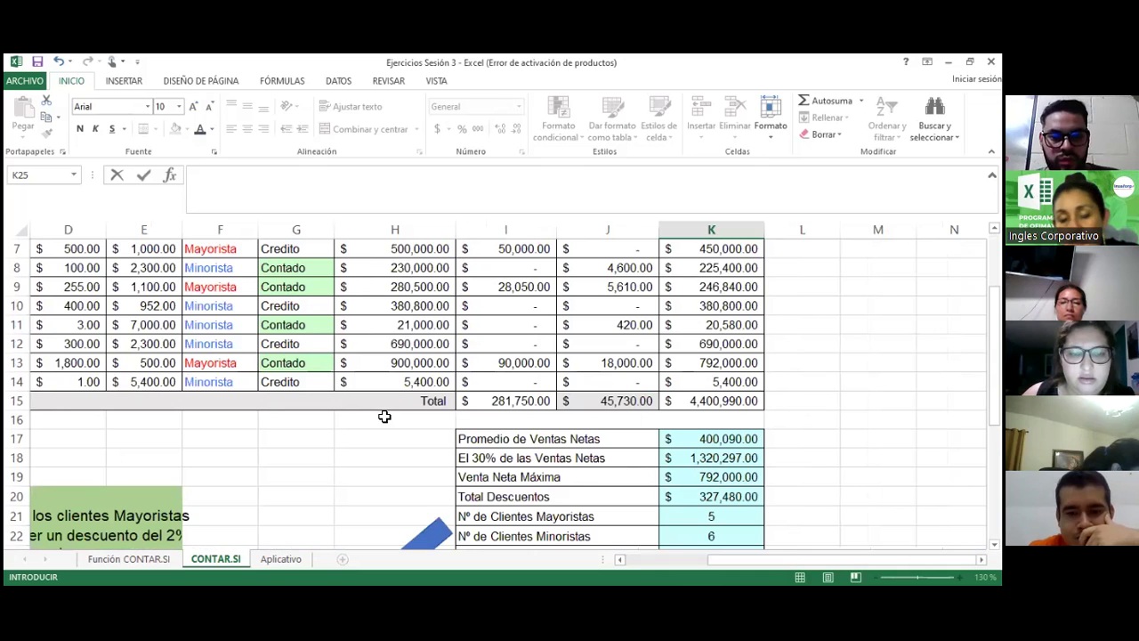
pyautogui.hscroll(-1, 384, 416)
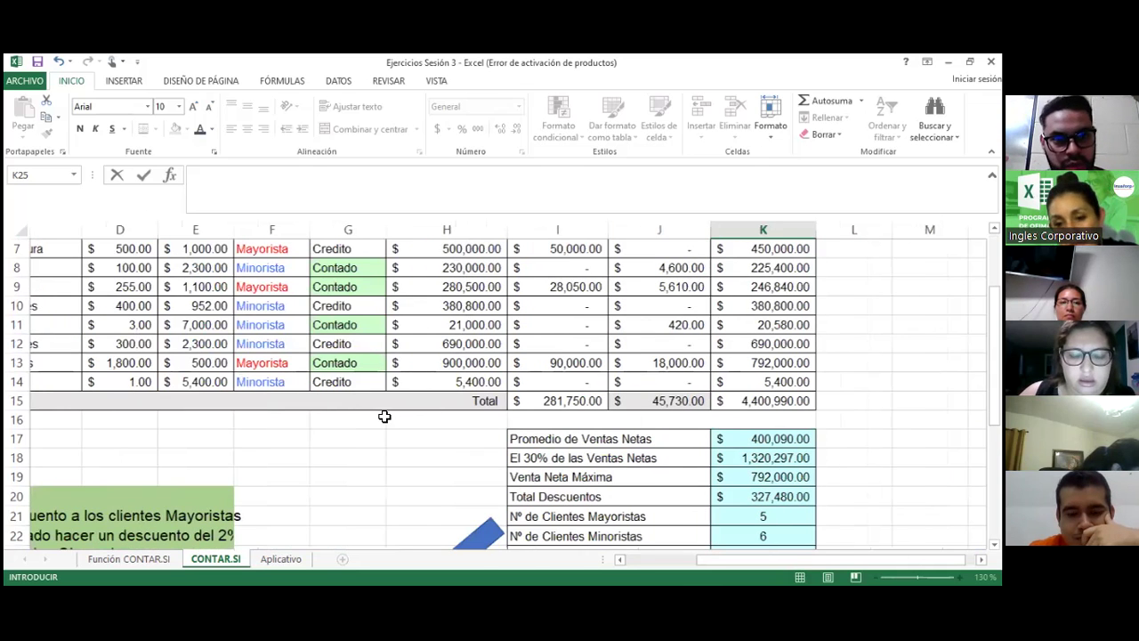
pyautogui.hscroll(-2, 384, 417)
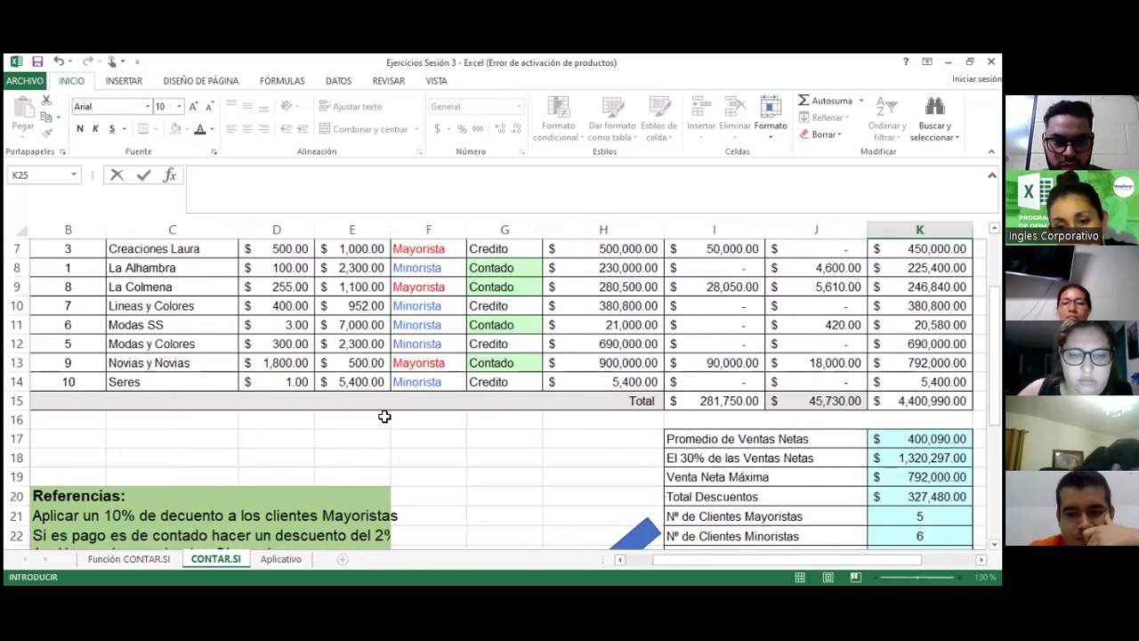
pyautogui.hscroll(-1, 384, 416)
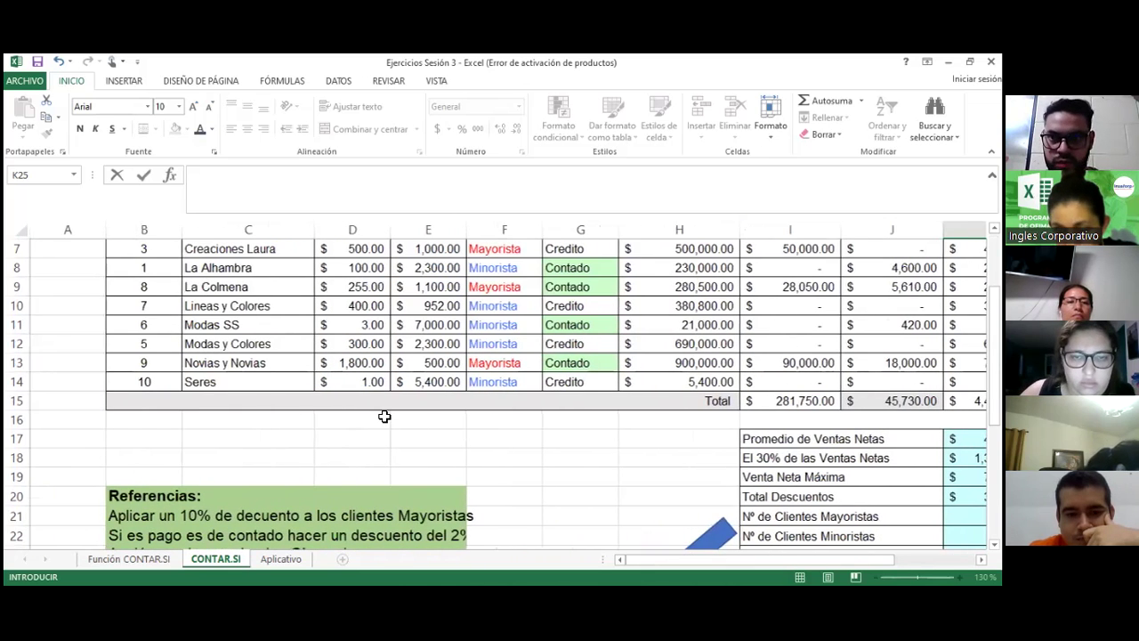
pyautogui.hscroll(6, 503, 495)
pyautogui.hscroll(2, 503, 496)
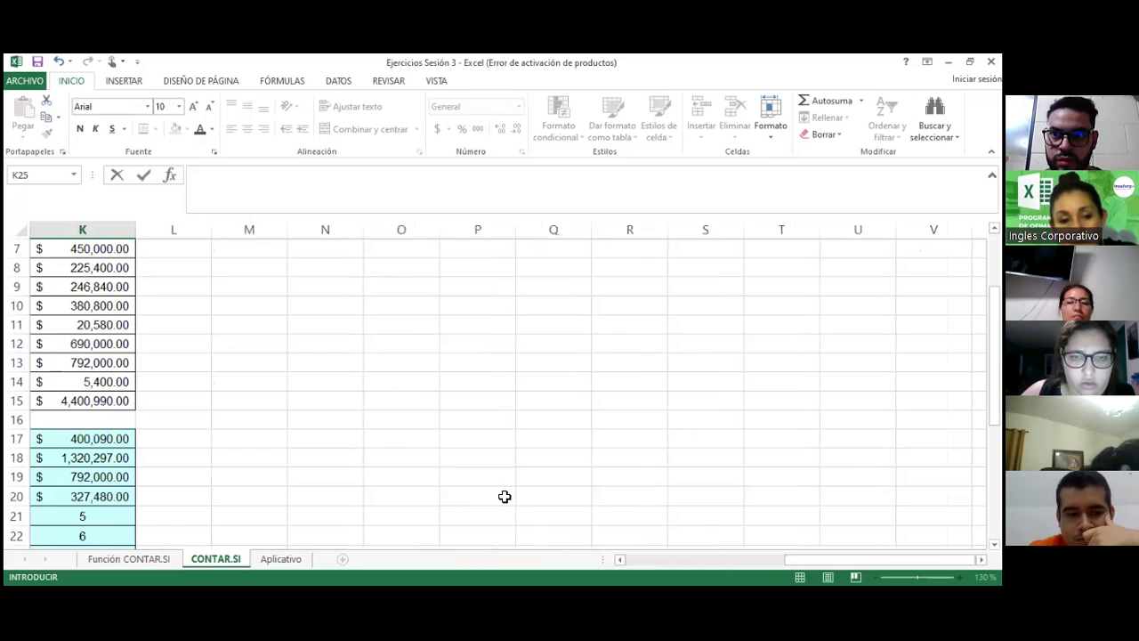
pyautogui.hscroll(1, 503, 495)
pyautogui.write('=CONTAT')
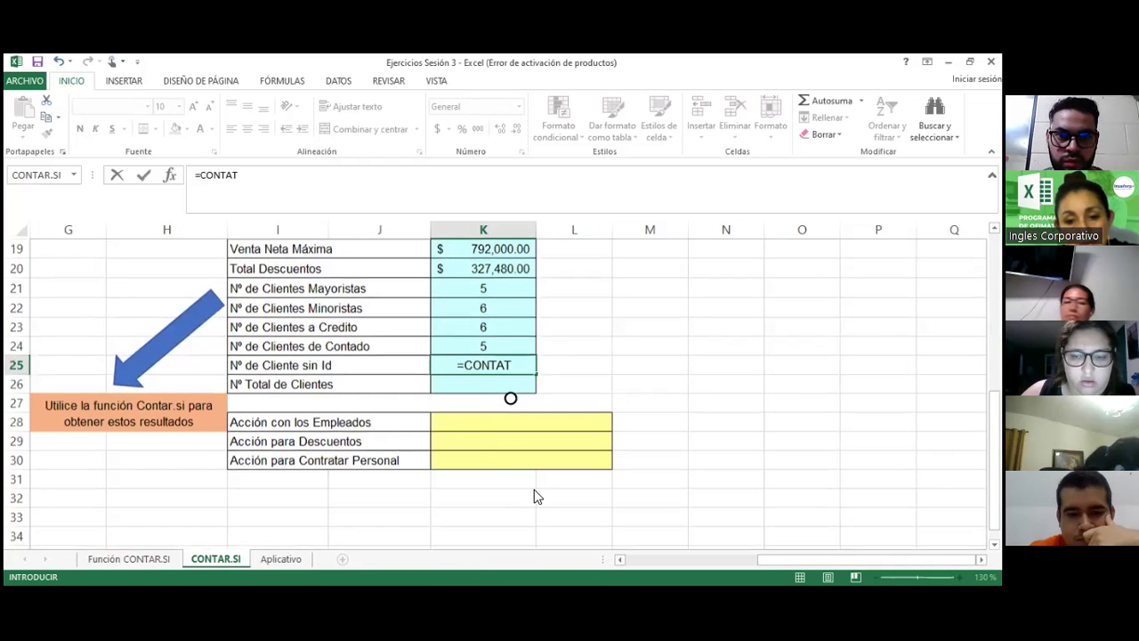
pyautogui.scroll(2, 535, 497)
pyautogui.press('BackSpace')
pyautogui.write('R')
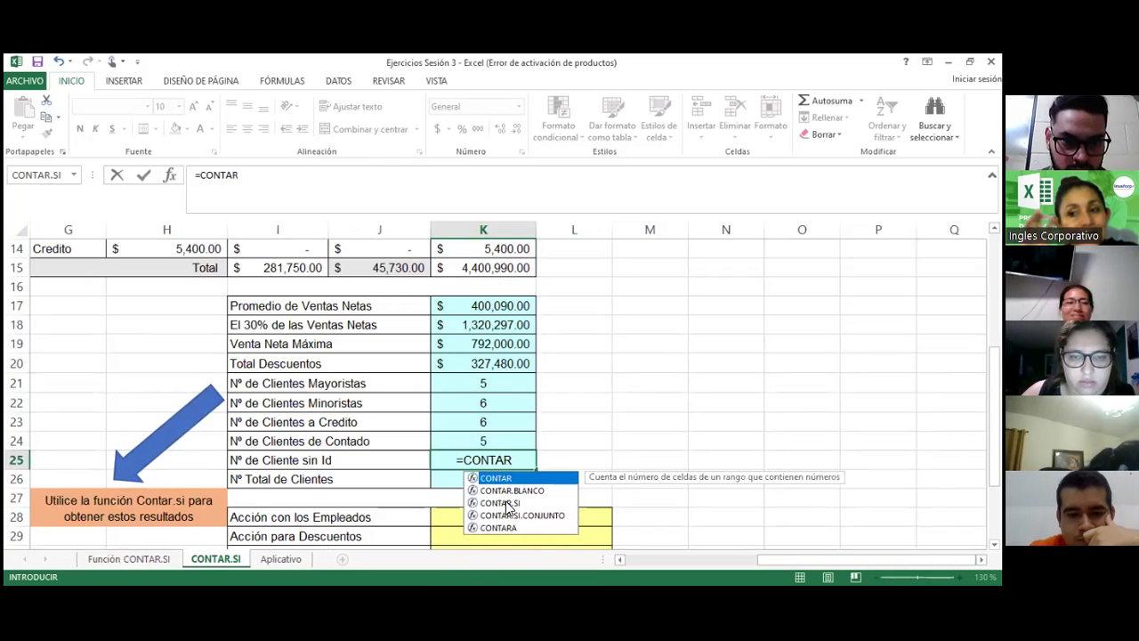
pyautogui.click(503, 503)
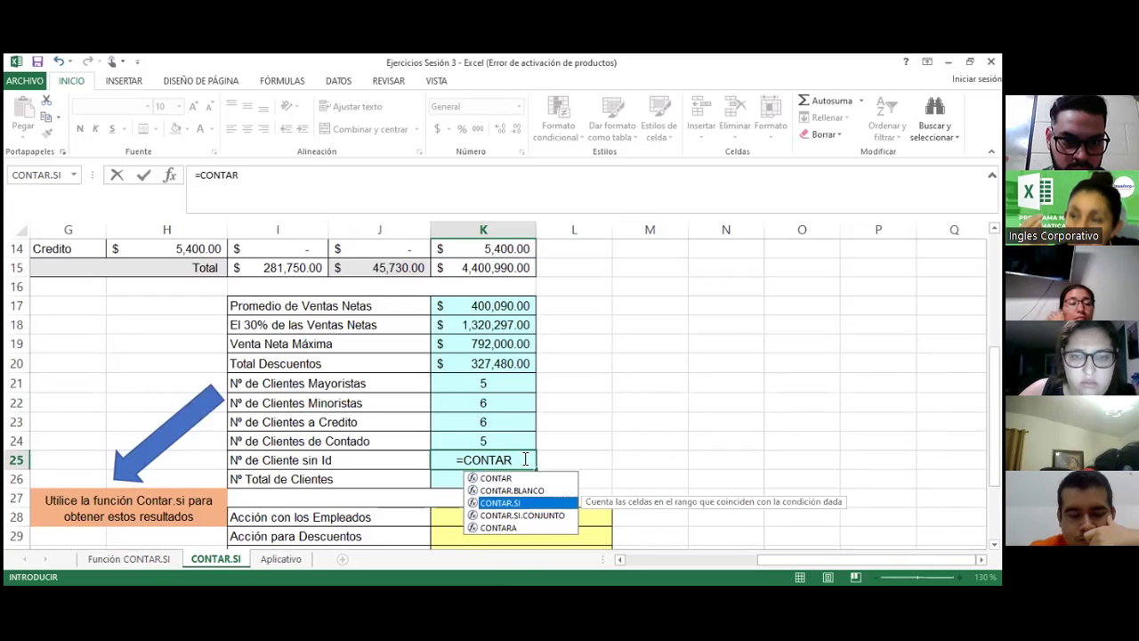
pyautogui.write('.SI')
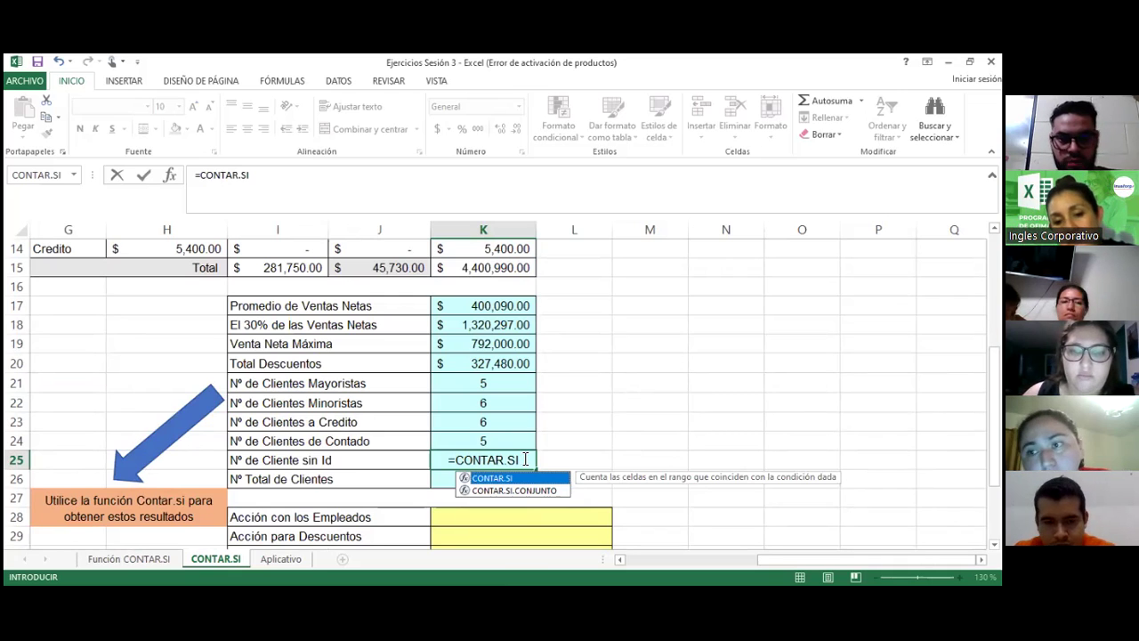
pyautogui.write('(')
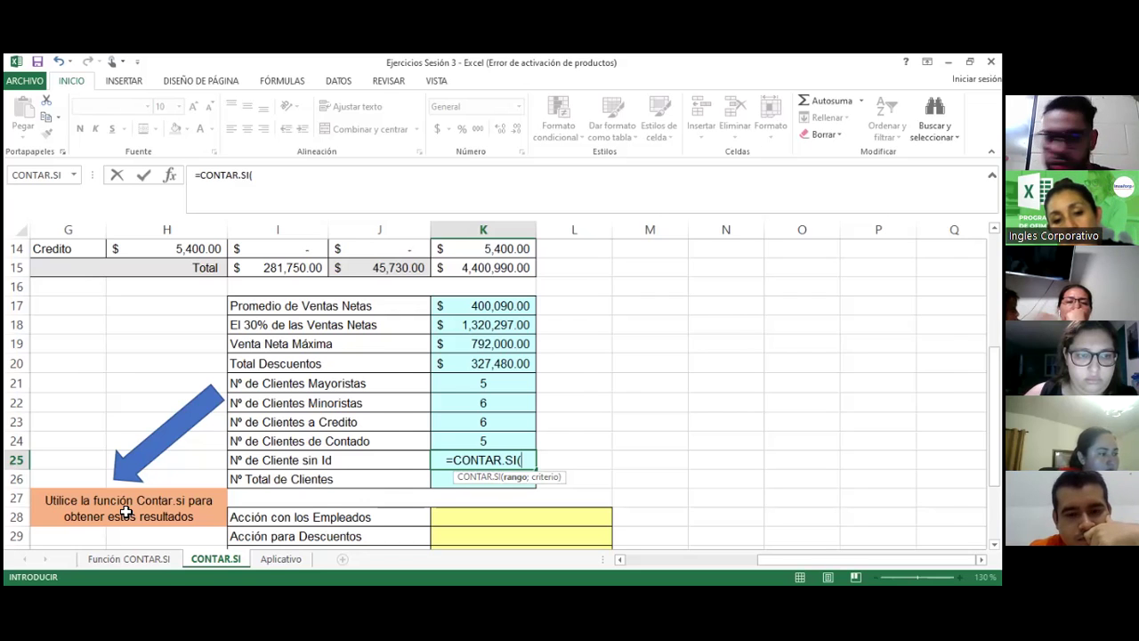
# Step: Complete K25 as =CONTAR.SI(B4:B14;" ") over the Id column, returning 0
pyautogui.scroll(5, 126, 512)
pyautogui.click(143, 323)
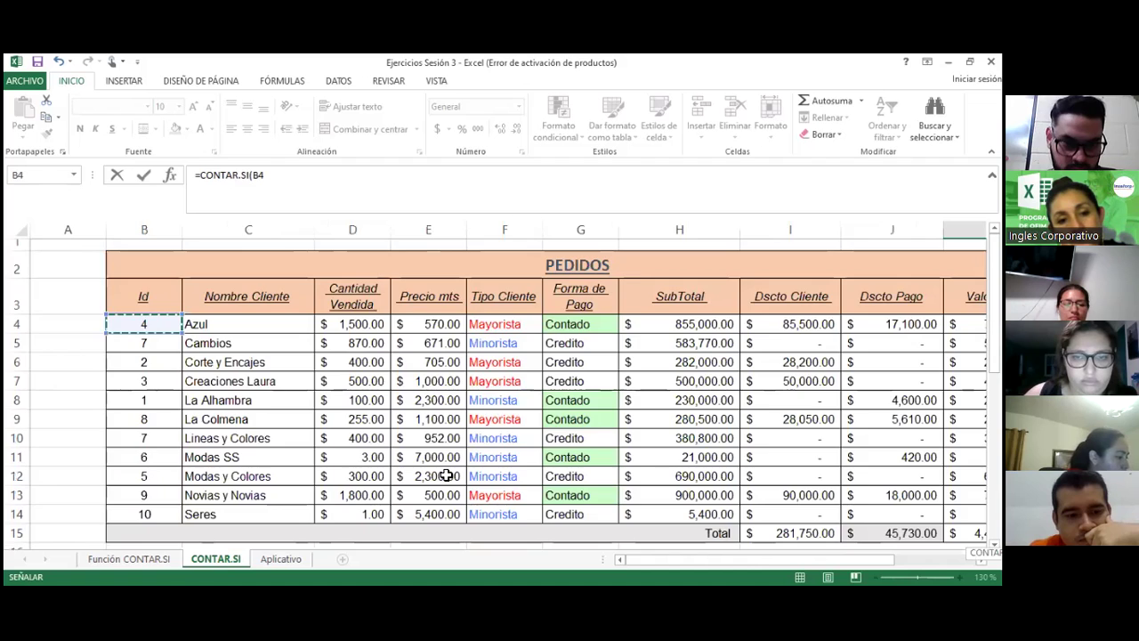
pyautogui.hotkey('ctrl', 'shift', 'Down')
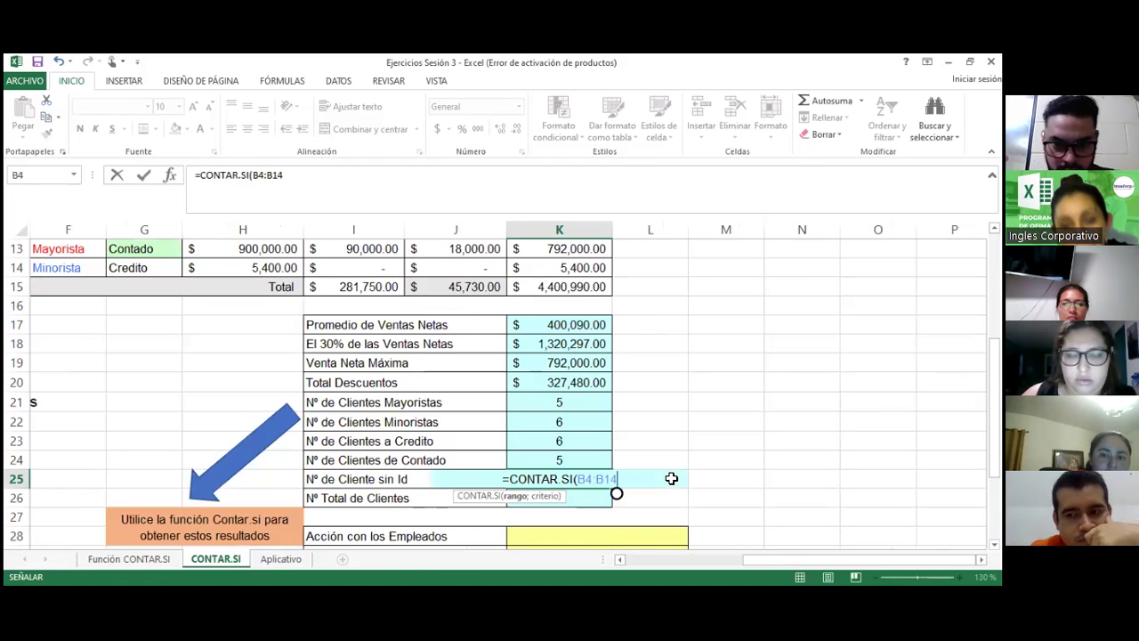
pyautogui.scroll(-2, 670, 478)
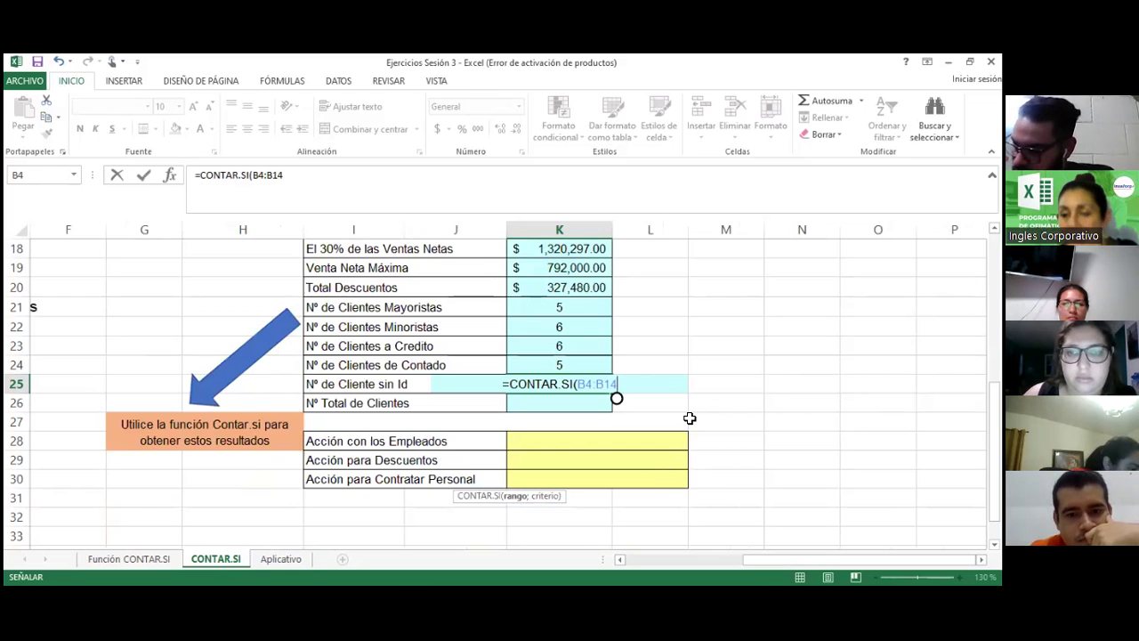
pyautogui.write(';')
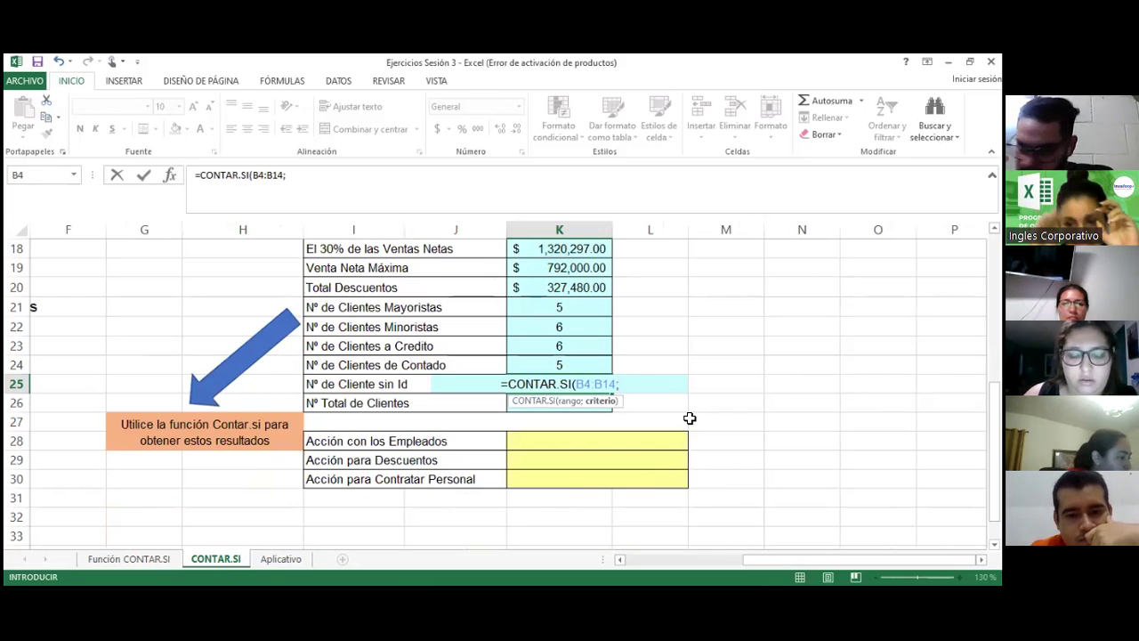
pyautogui.write('"')
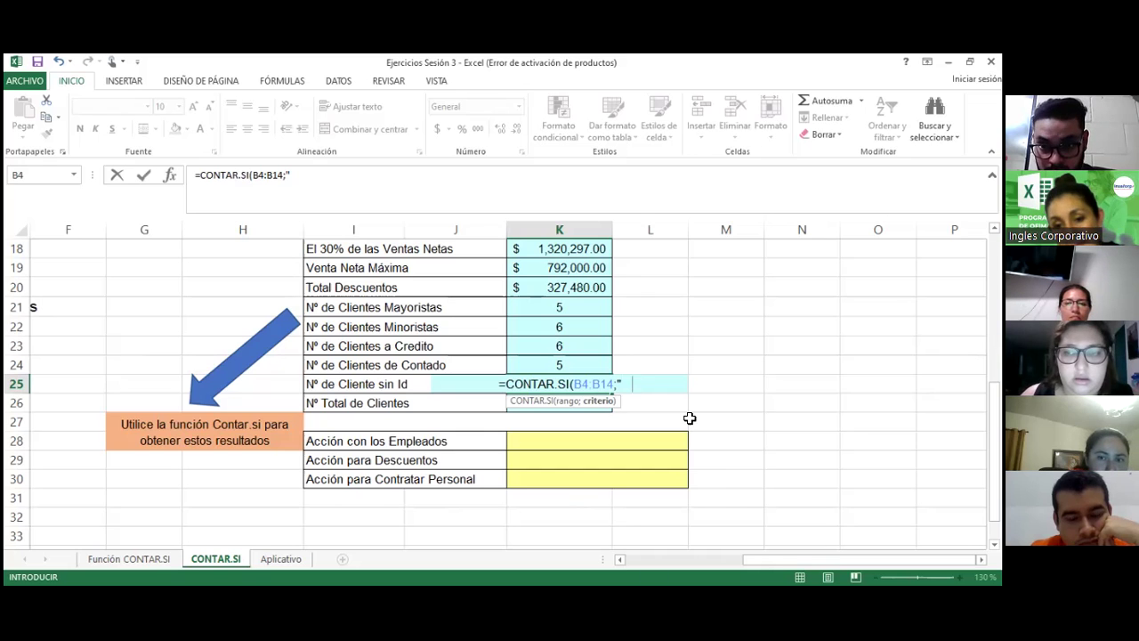
pyautogui.write('")')
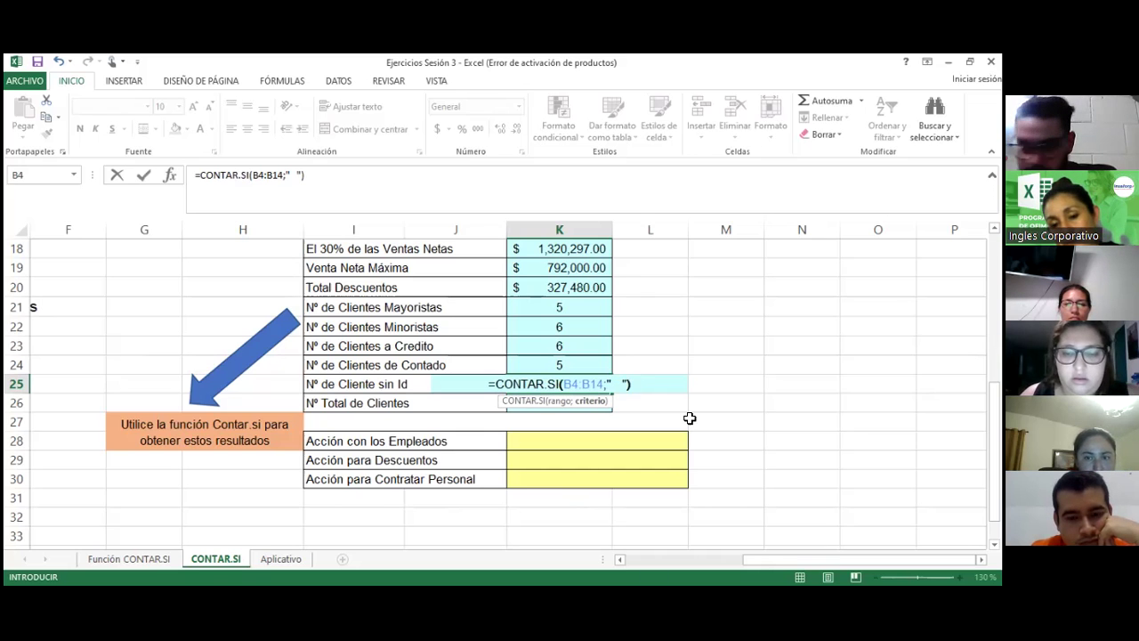
pyautogui.press('Tab')
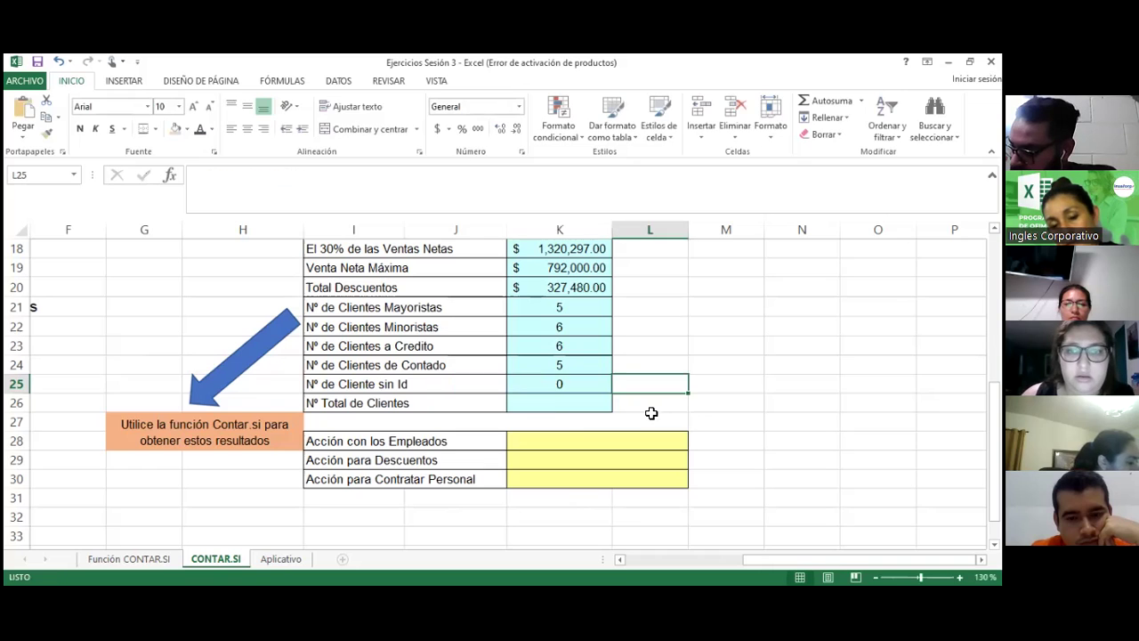
# Step: Clear the Id values of La Alhambra in B8 and La Colmena in B9
pyautogui.click(570, 408)
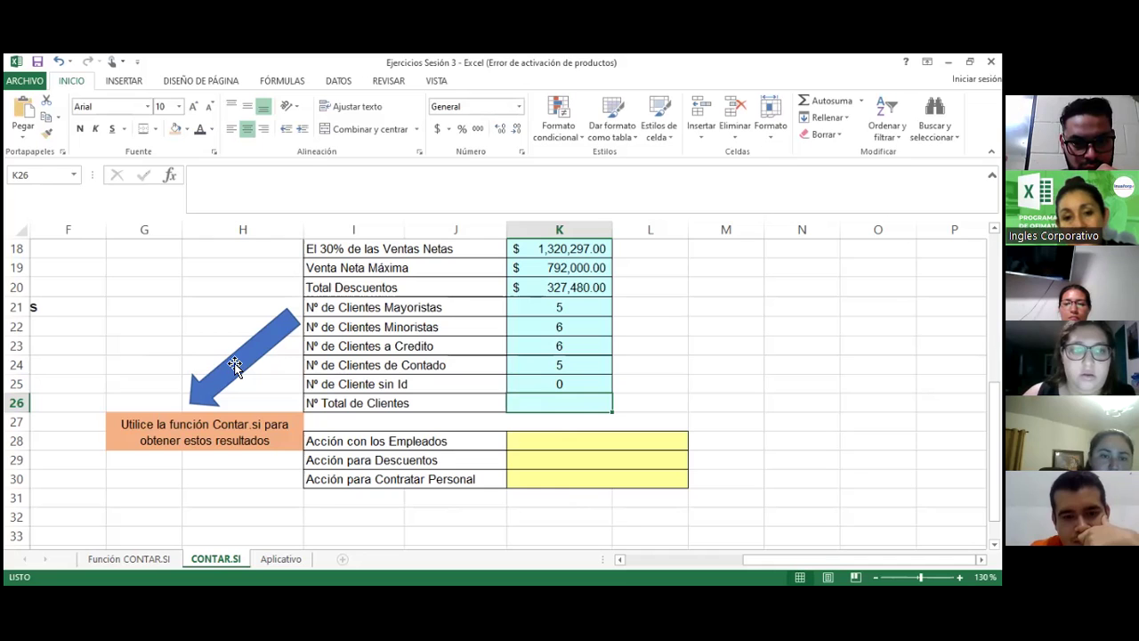
pyautogui.hscroll(-5, 234, 365)
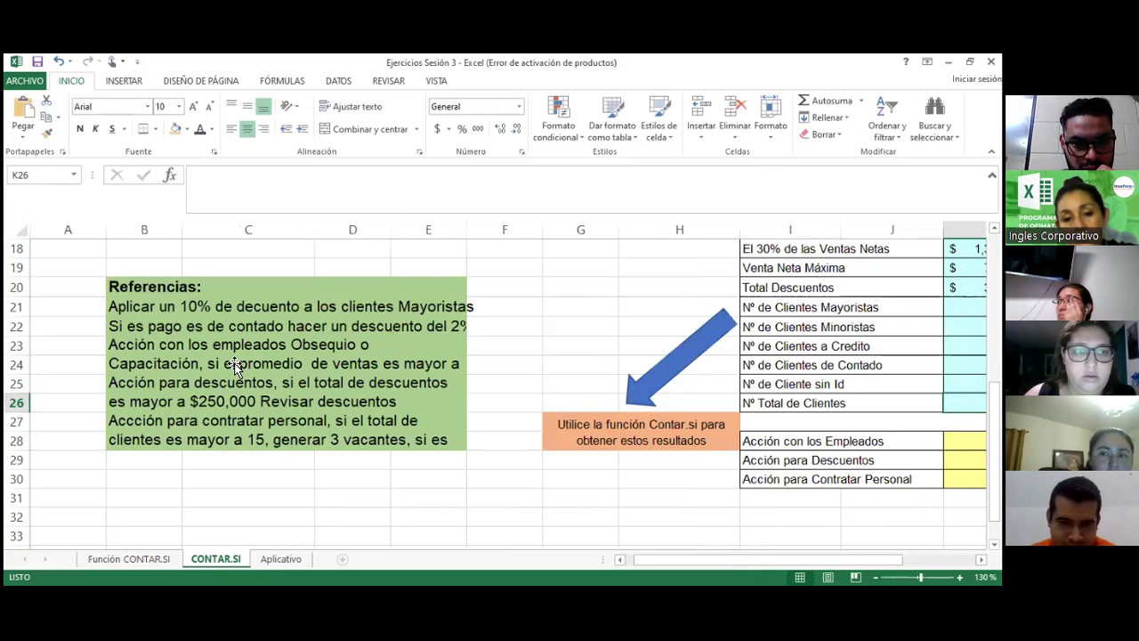
pyautogui.scroll(3, 234, 365)
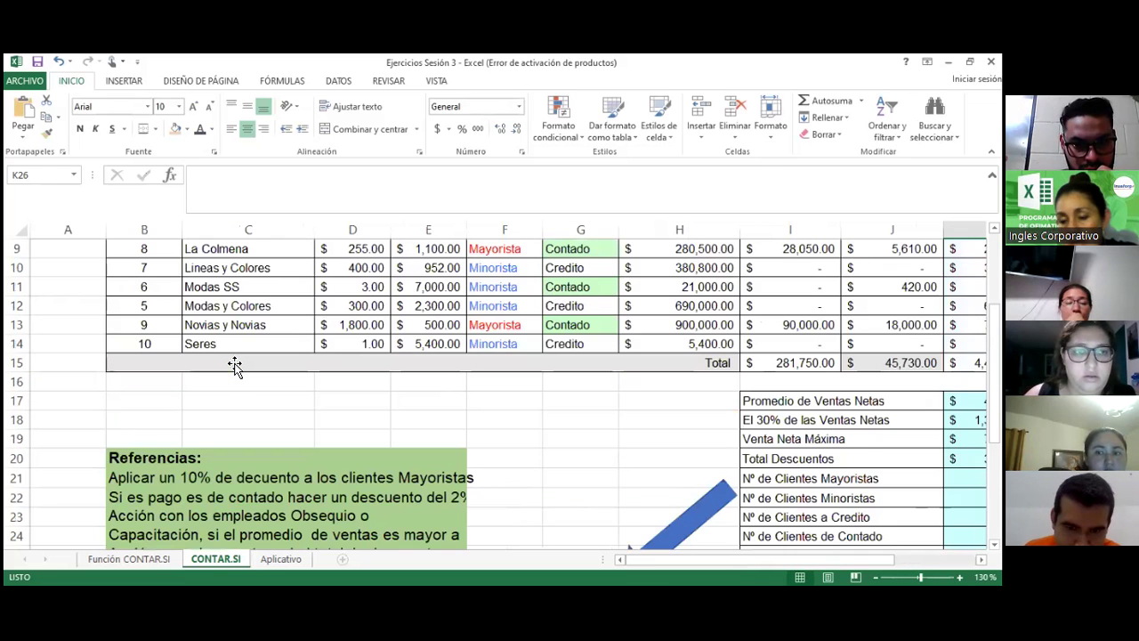
pyautogui.scroll(2, 234, 365)
pyautogui.scroll(1, 237, 368)
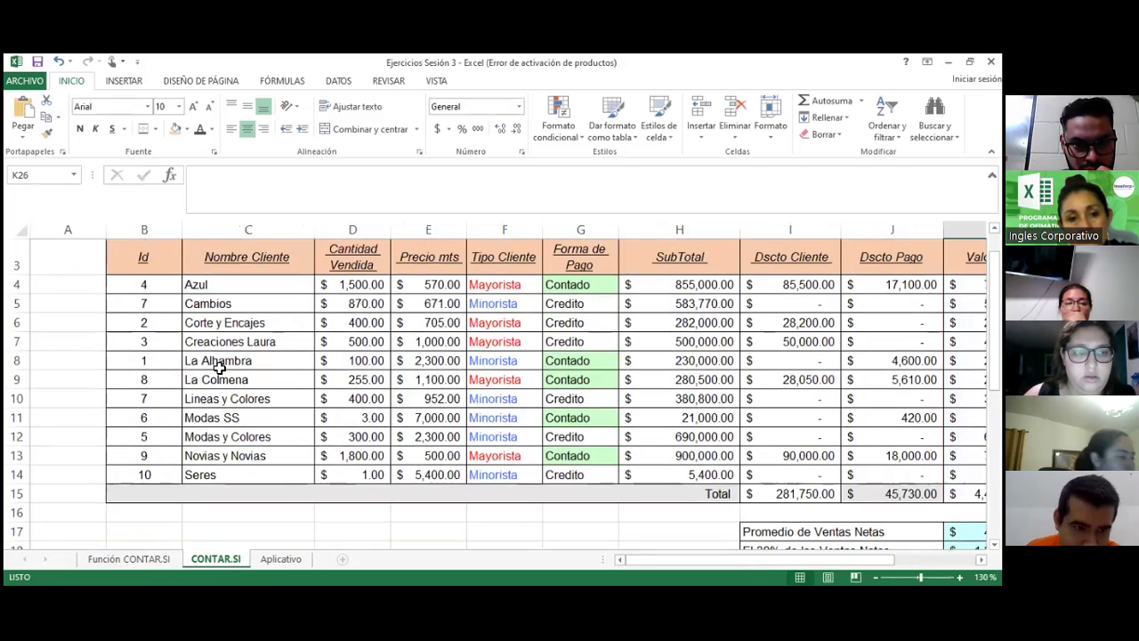
pyautogui.click(161, 362)
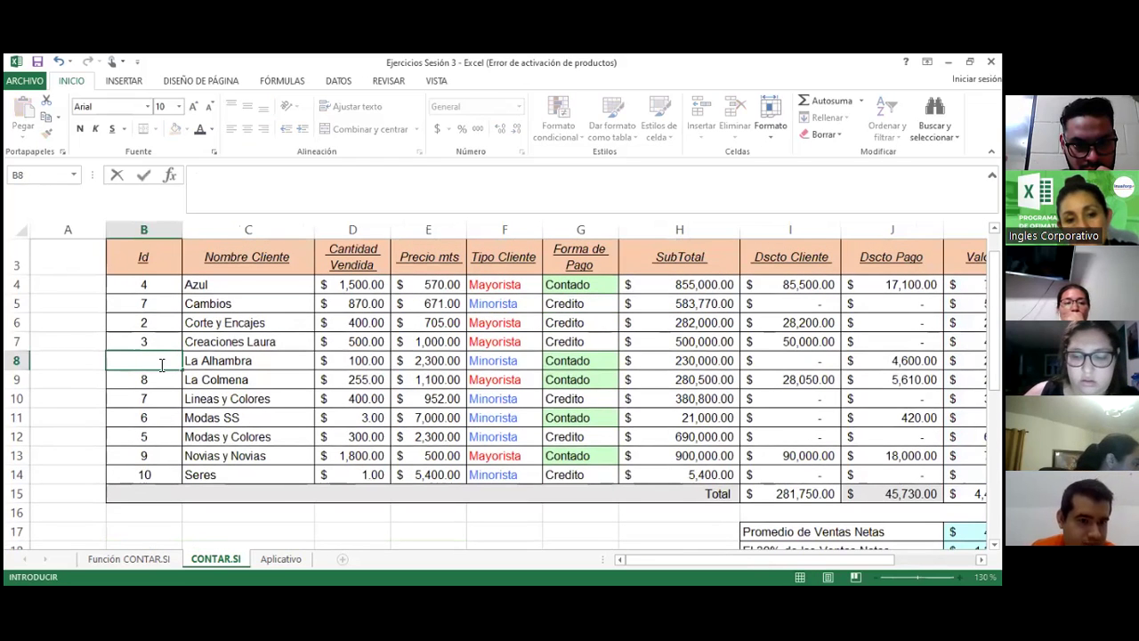
pyautogui.press('Delete')
pyautogui.press('Down')
pyautogui.press('BackSpace')
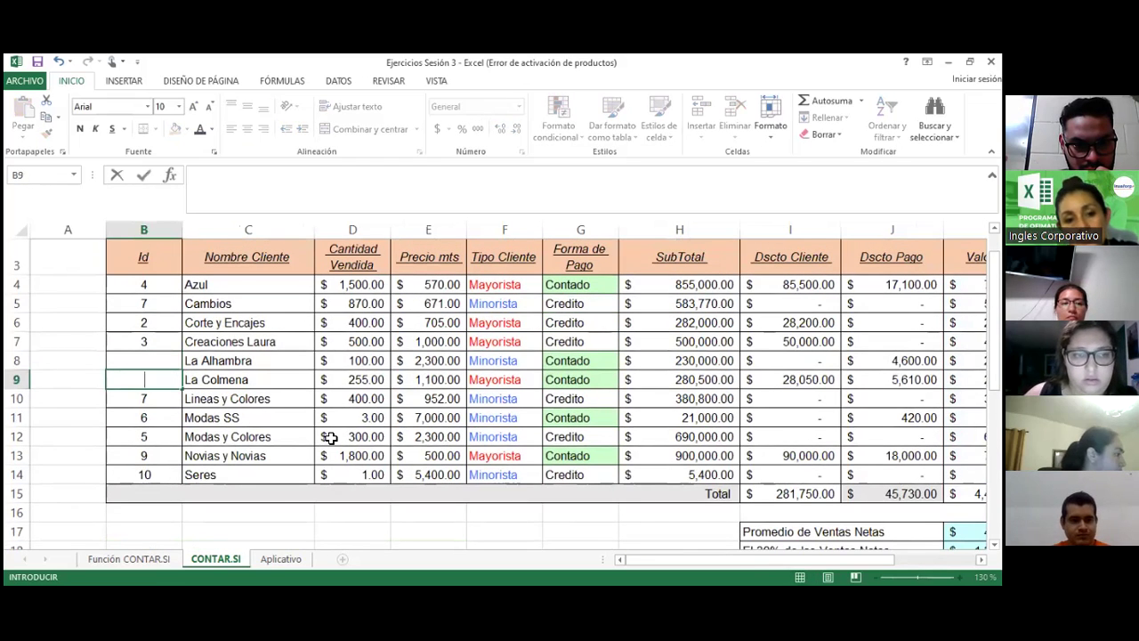
pyautogui.click(330, 438)
# Step: Return to K25 to review the clients-without-Id formula
pyautogui.hscroll(3, 331, 437)
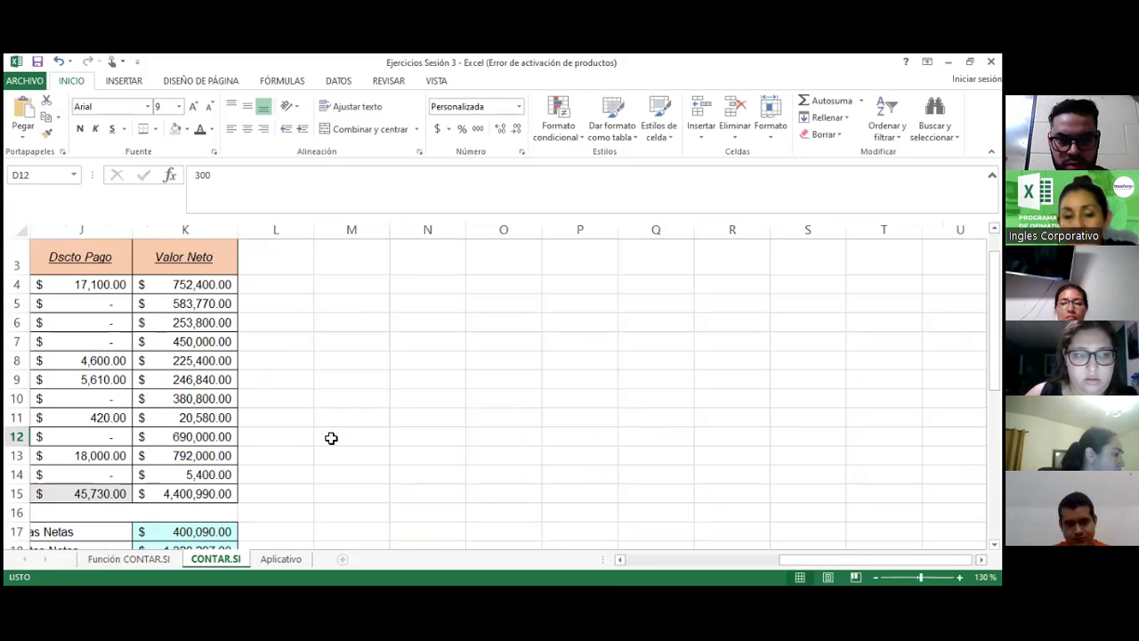
pyautogui.hscroll(-5, 331, 438)
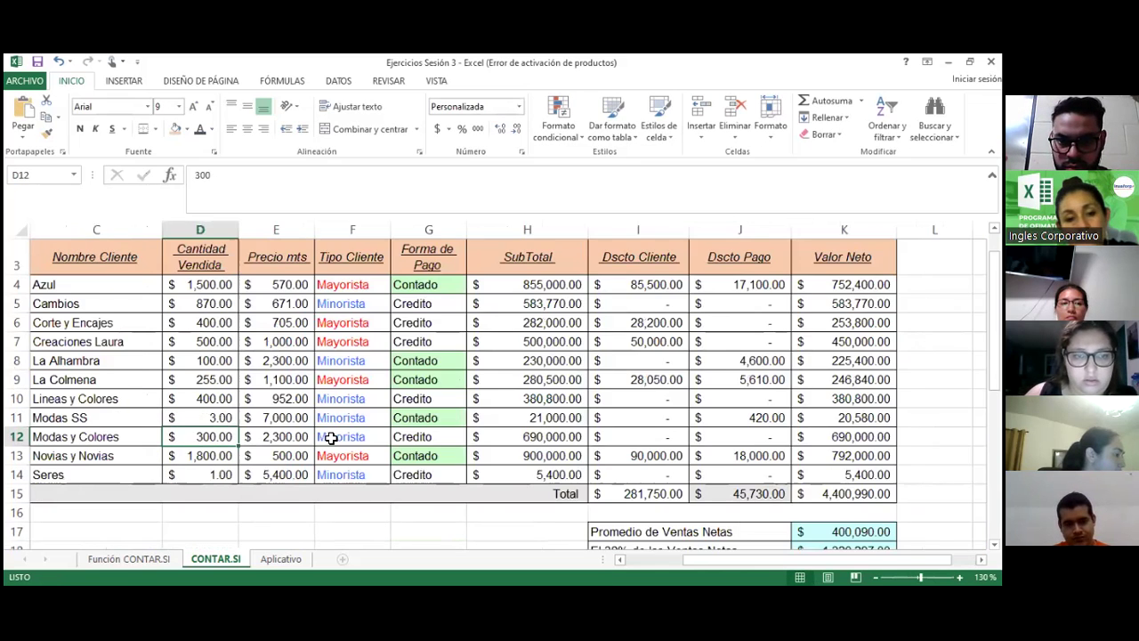
pyautogui.scroll(-5, 331, 438)
pyautogui.hscroll(6, 331, 438)
pyautogui.scroll(-1, 331, 438)
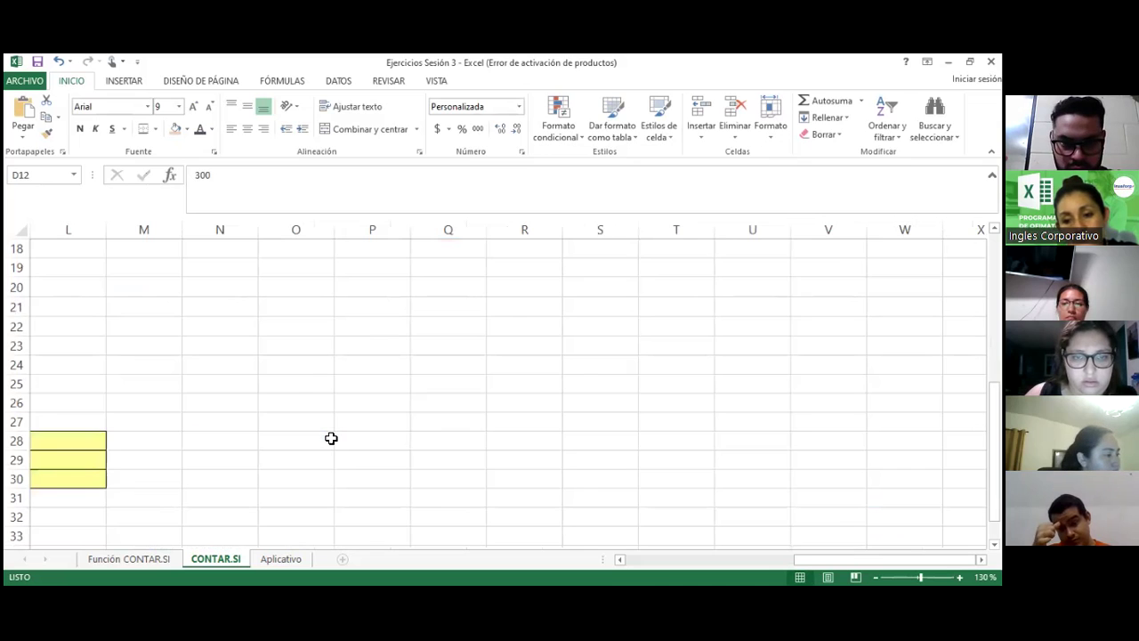
pyautogui.hscroll(-2, 365, 409)
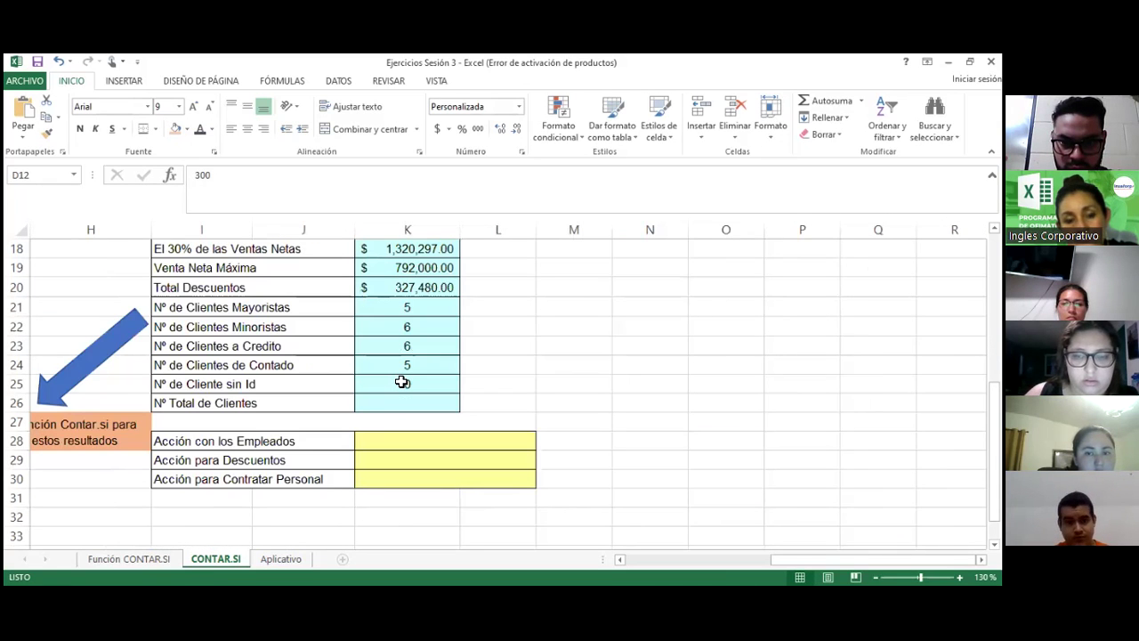
pyautogui.click(402, 382)
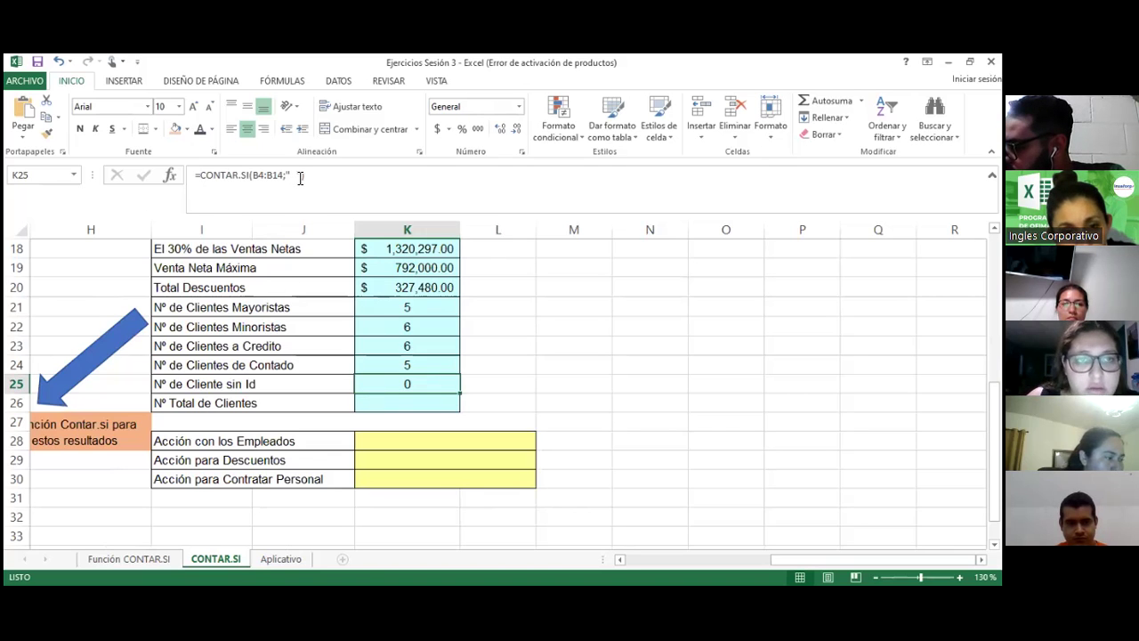
# Step: Change K25's criterion to an empty string, =CONTAR.SI(B4:B14;""), so it returns 2
pyautogui.click(300, 177)
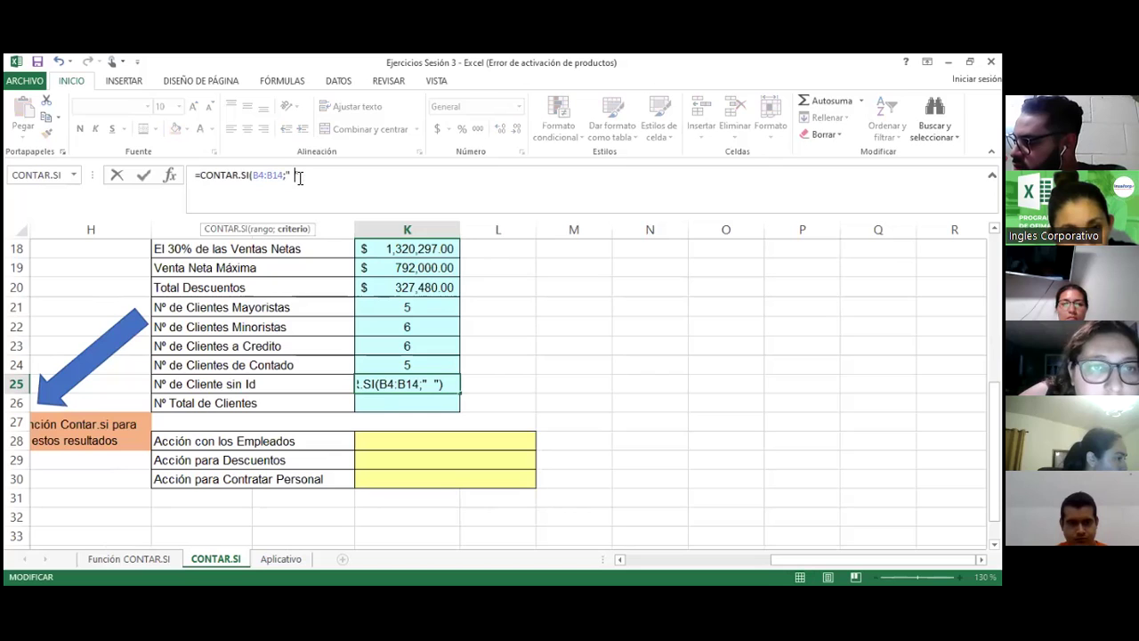
pyautogui.press('BackSpace')
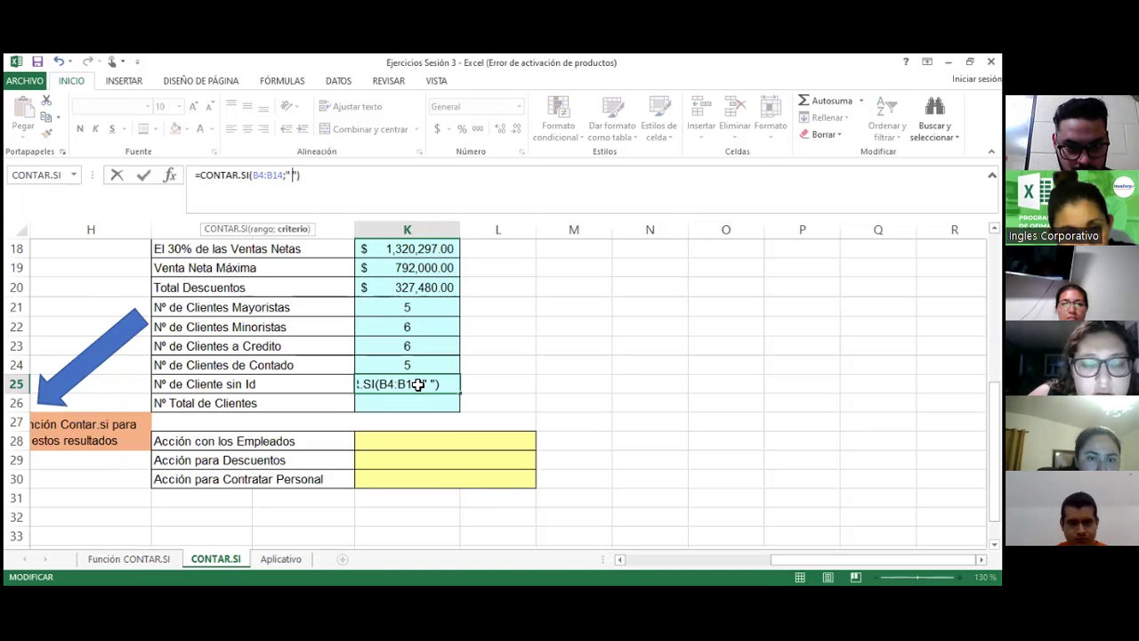
pyautogui.press('Return')
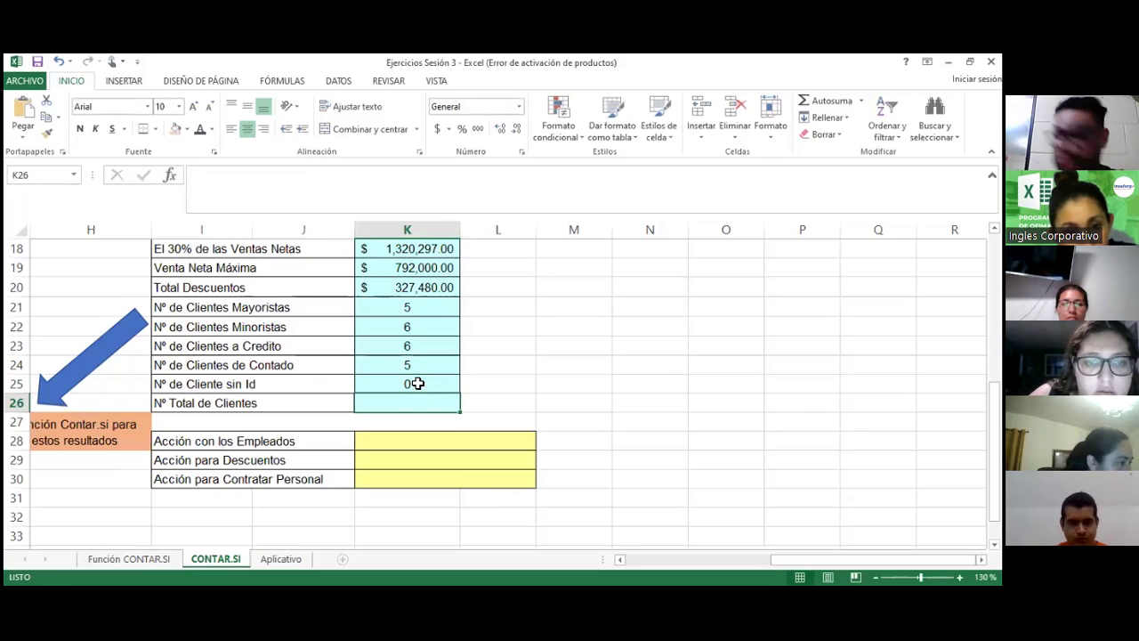
pyautogui.click(417, 384)
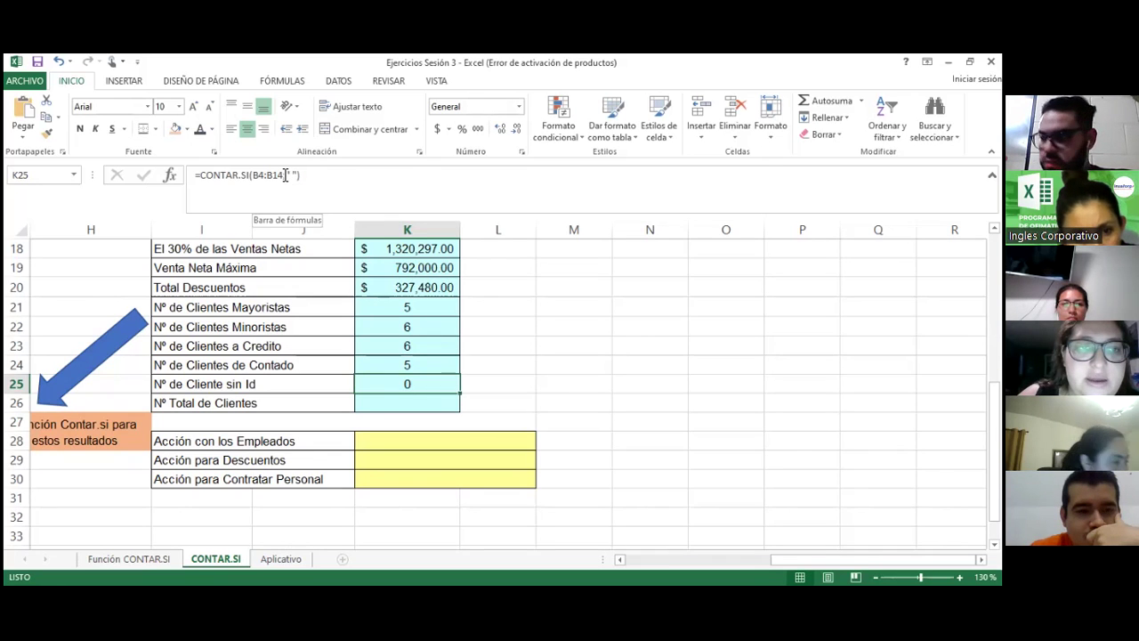
pyautogui.click(287, 175)
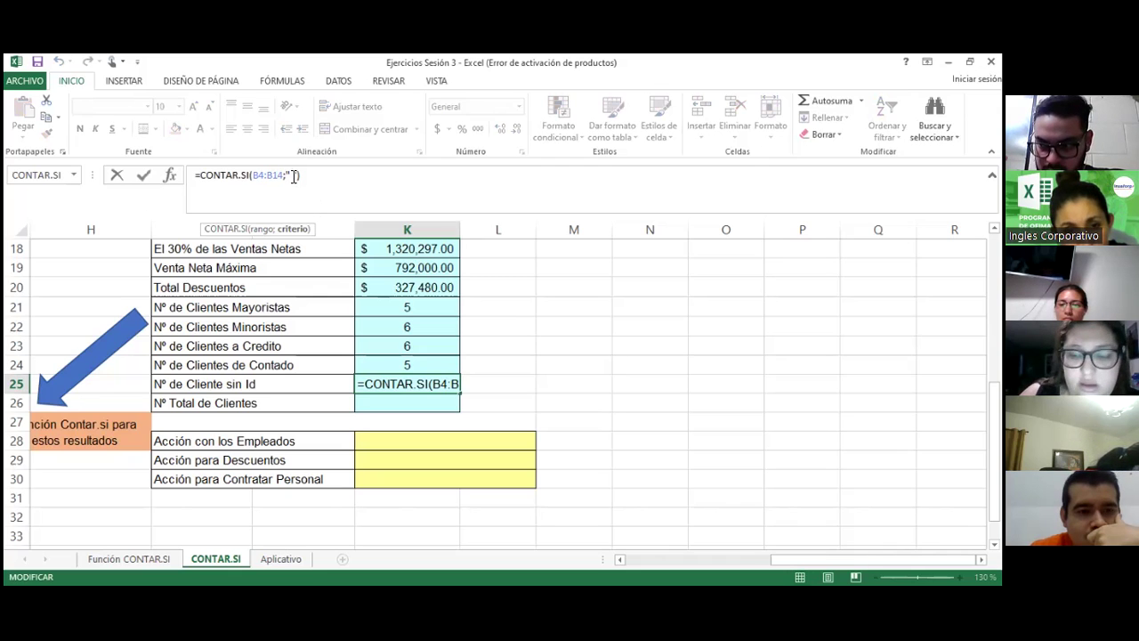
pyautogui.write('"')
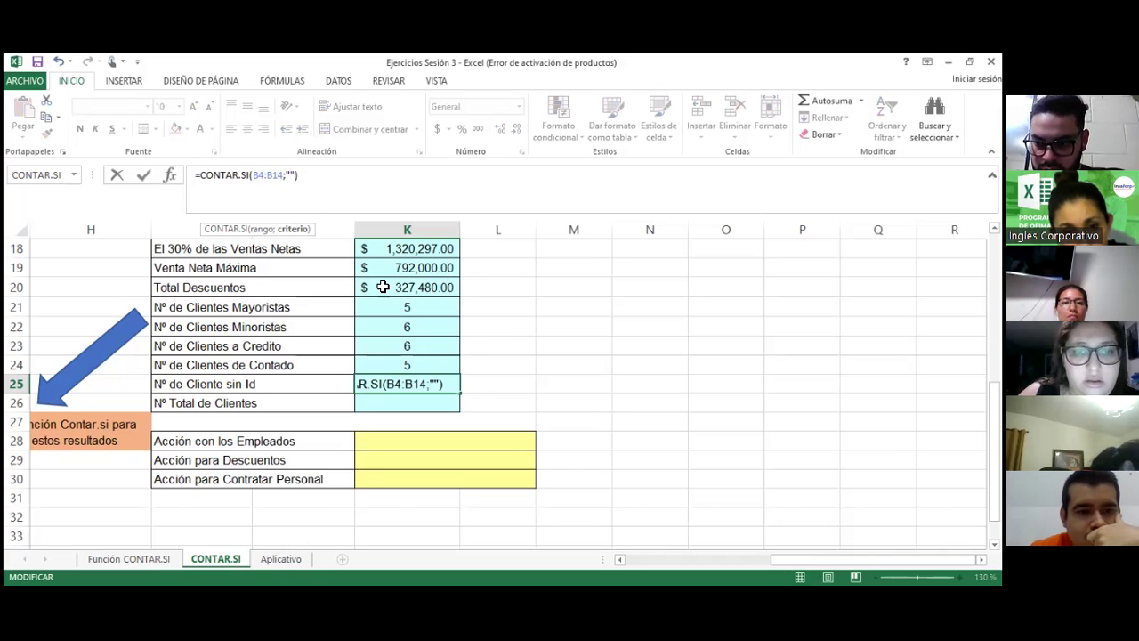
pyautogui.press('Return')
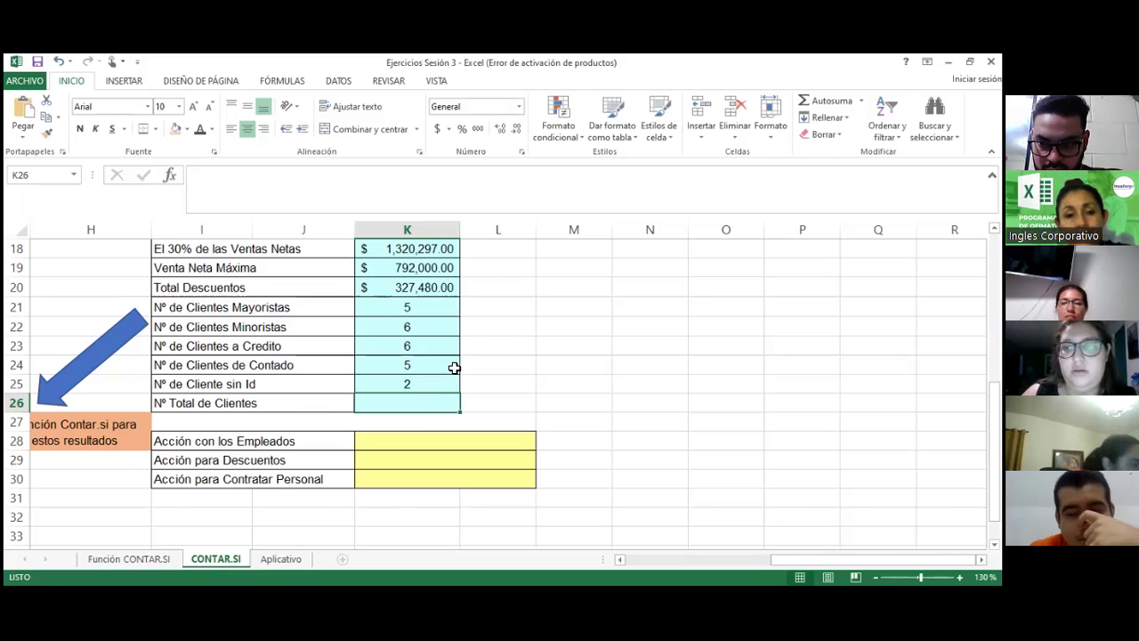
pyautogui.click(434, 382)
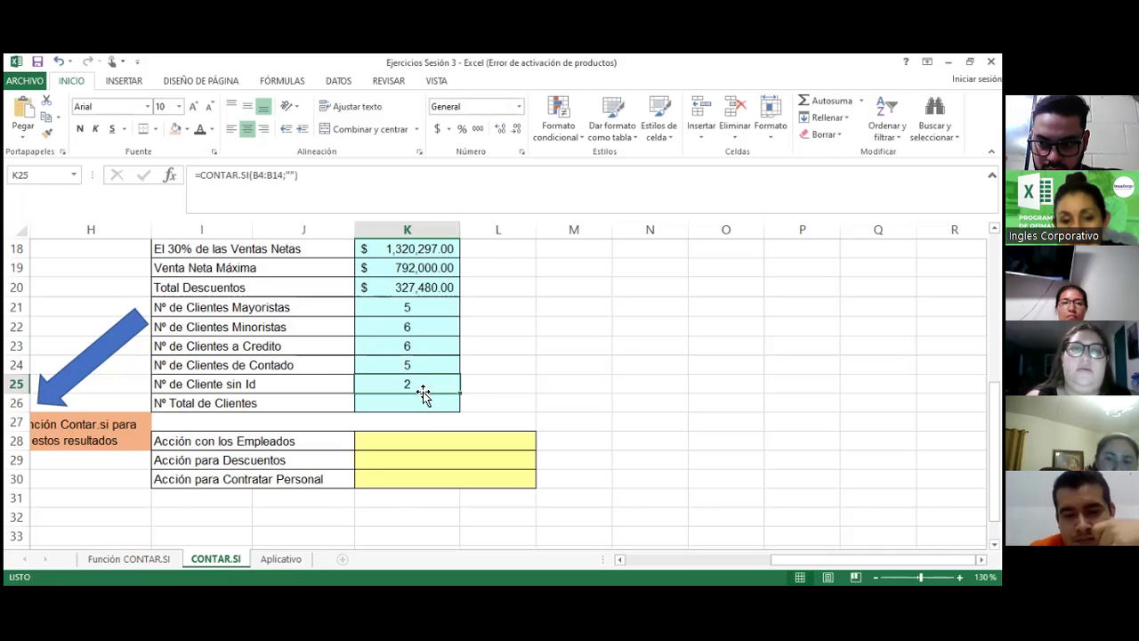
pyautogui.click(419, 399)
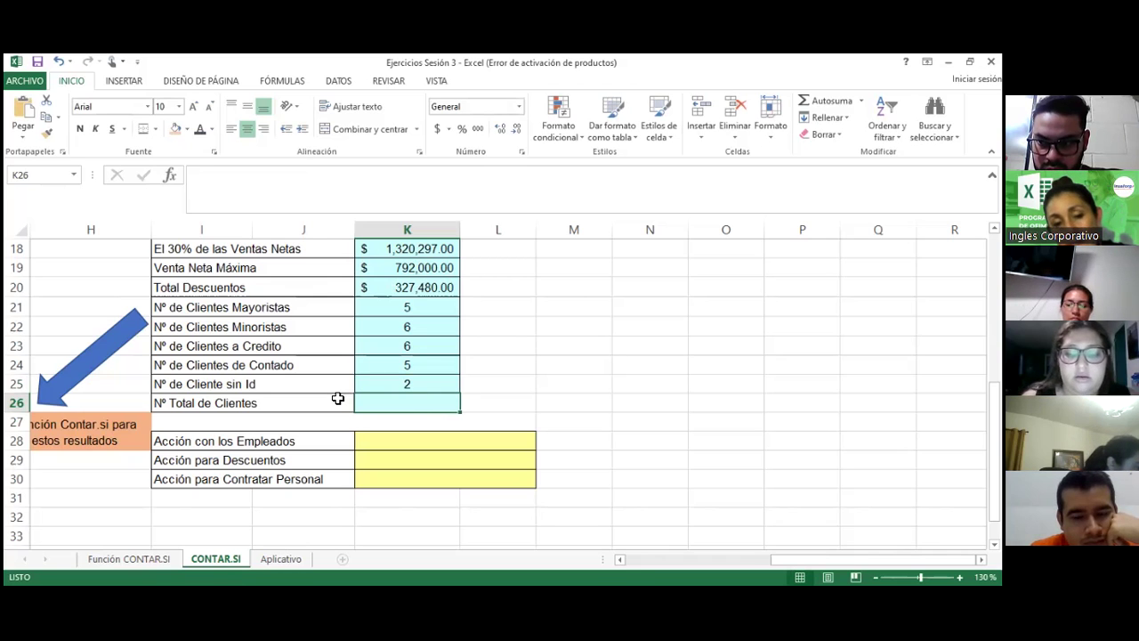
# Step: Enter =CONTARA(C4:C14) in K26 to count the 11 client names
pyautogui.write('=')
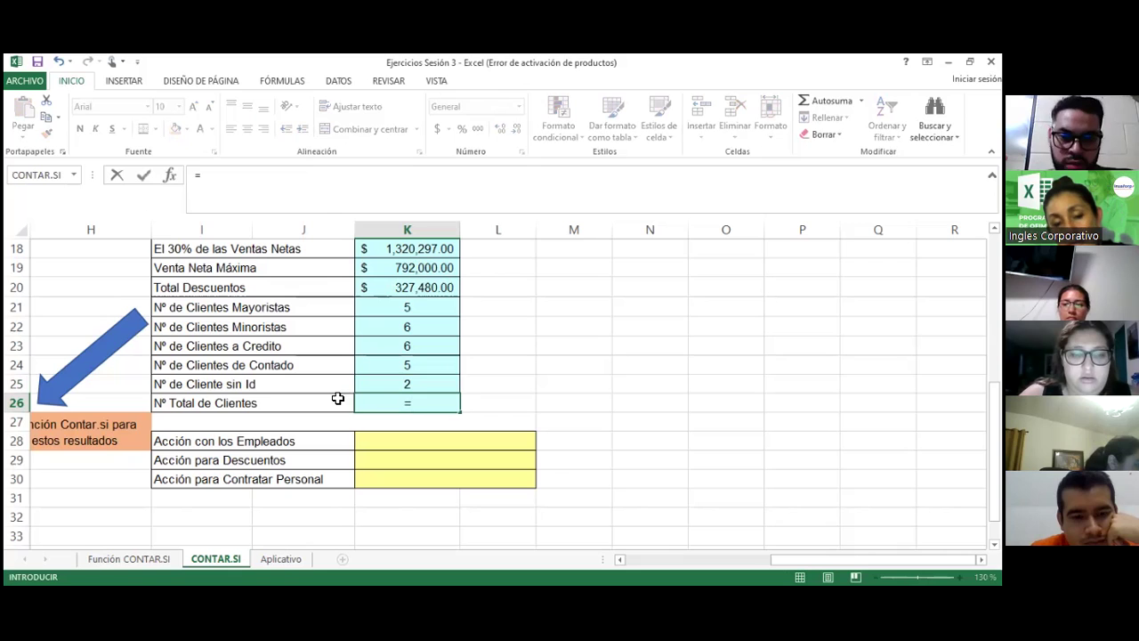
pyautogui.write('CONTARA')
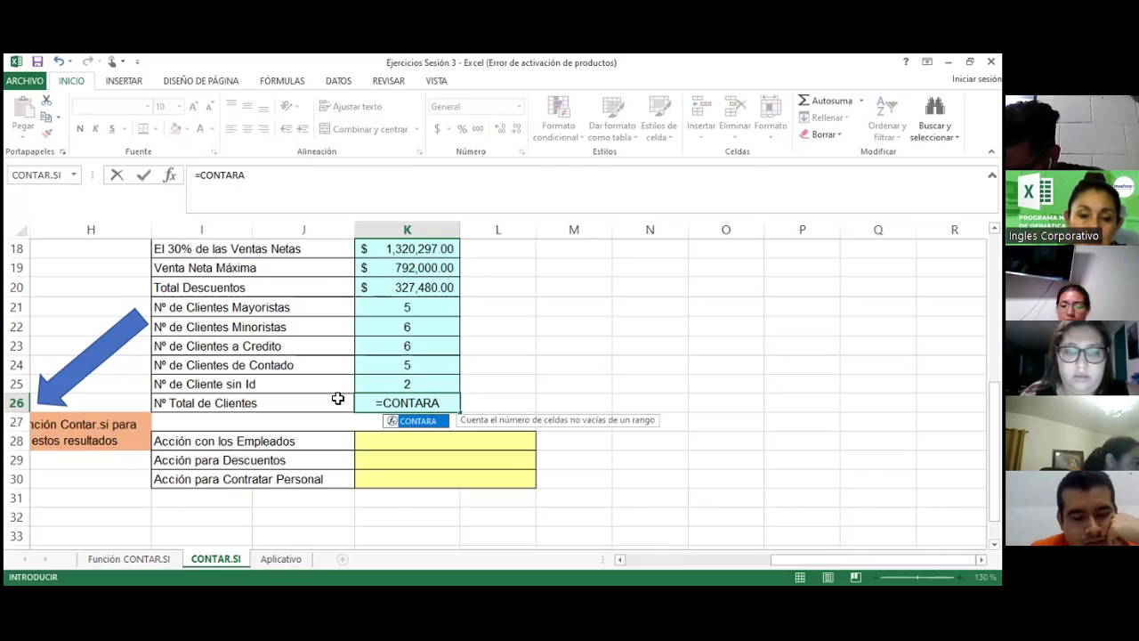
pyautogui.write('(')
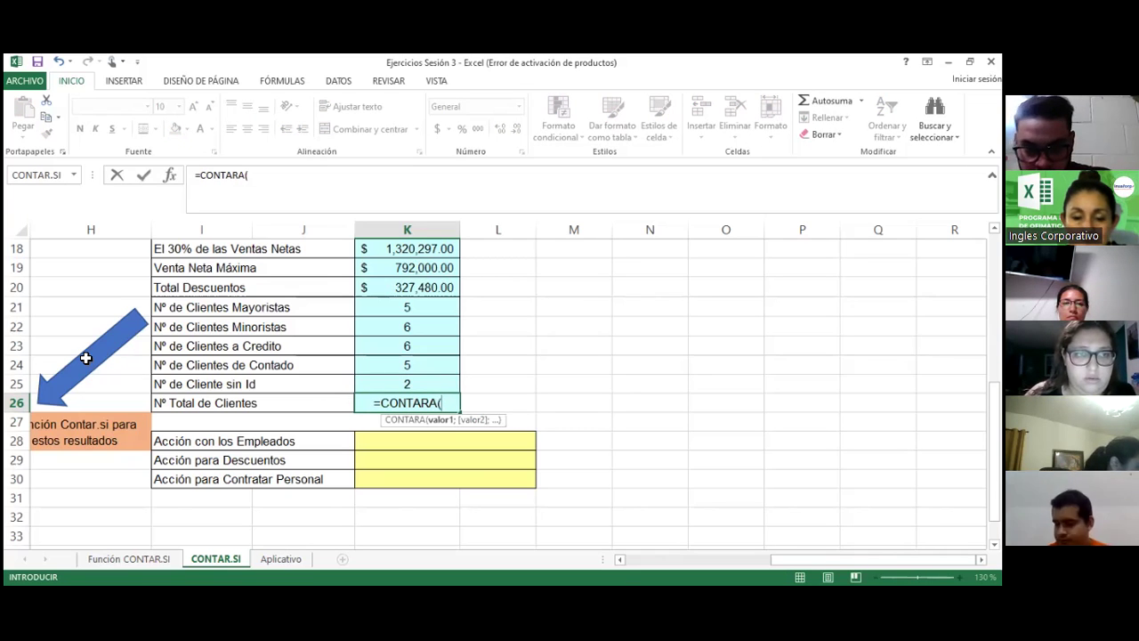
pyautogui.scroll(5, 218, 316)
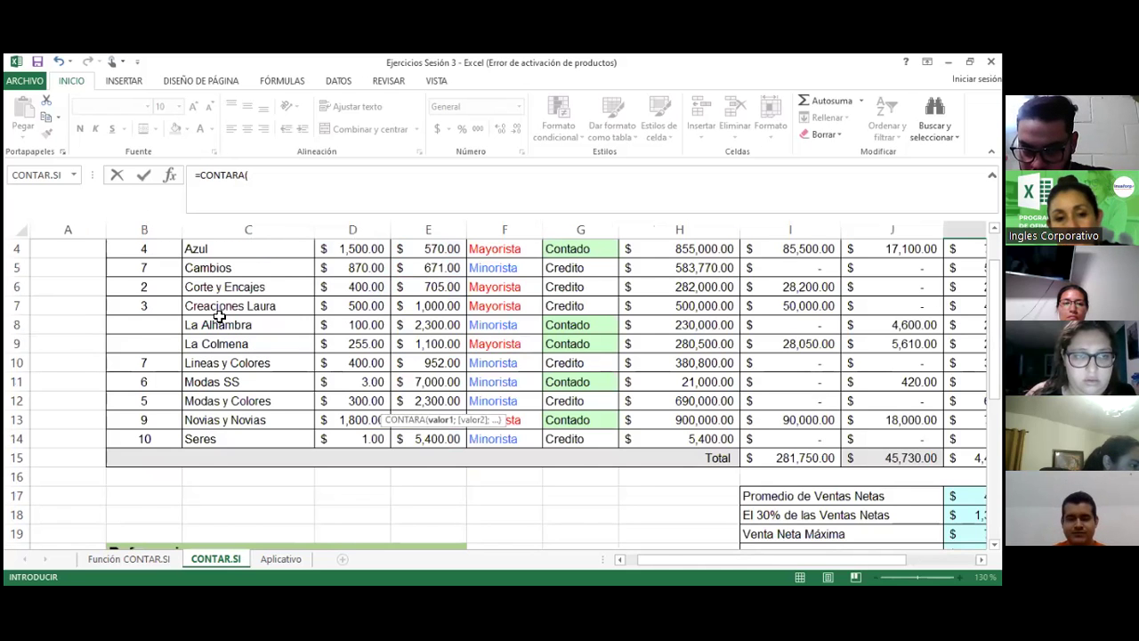
pyautogui.scroll(1, 218, 316)
pyautogui.click(218, 325)
pyautogui.moveTo(218, 325); pyautogui.dragTo(214, 514)
pyautogui.scroll(-1, 525, 504)
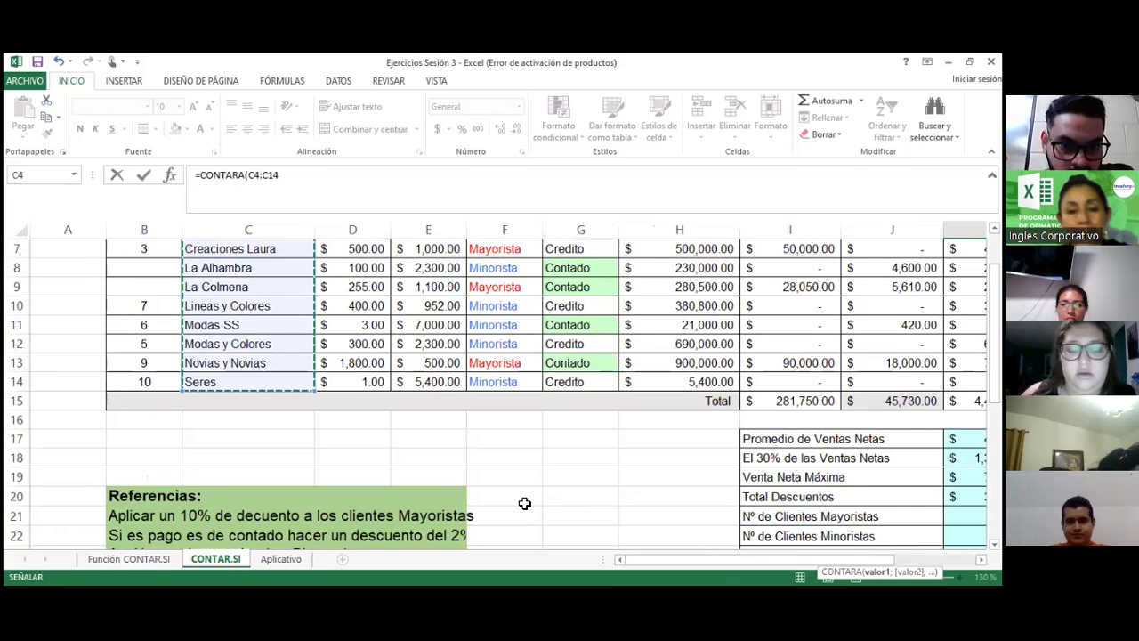
pyautogui.write(')')
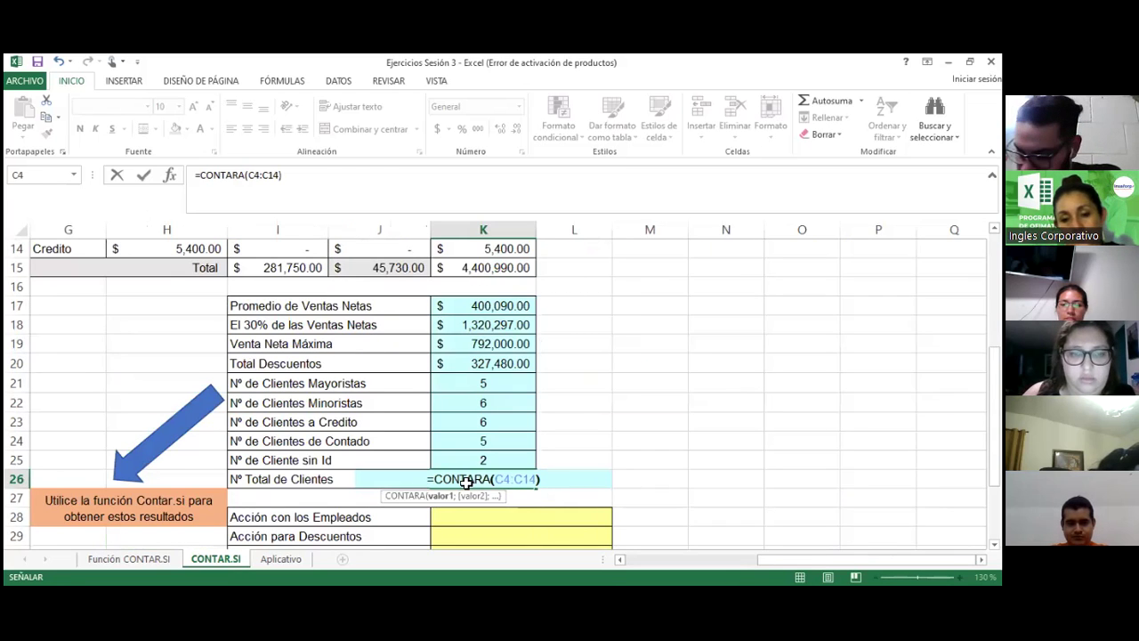
pyautogui.press('Return')
pyautogui.scroll(-1, 465, 482)
pyautogui.scroll(-1, 465, 482)
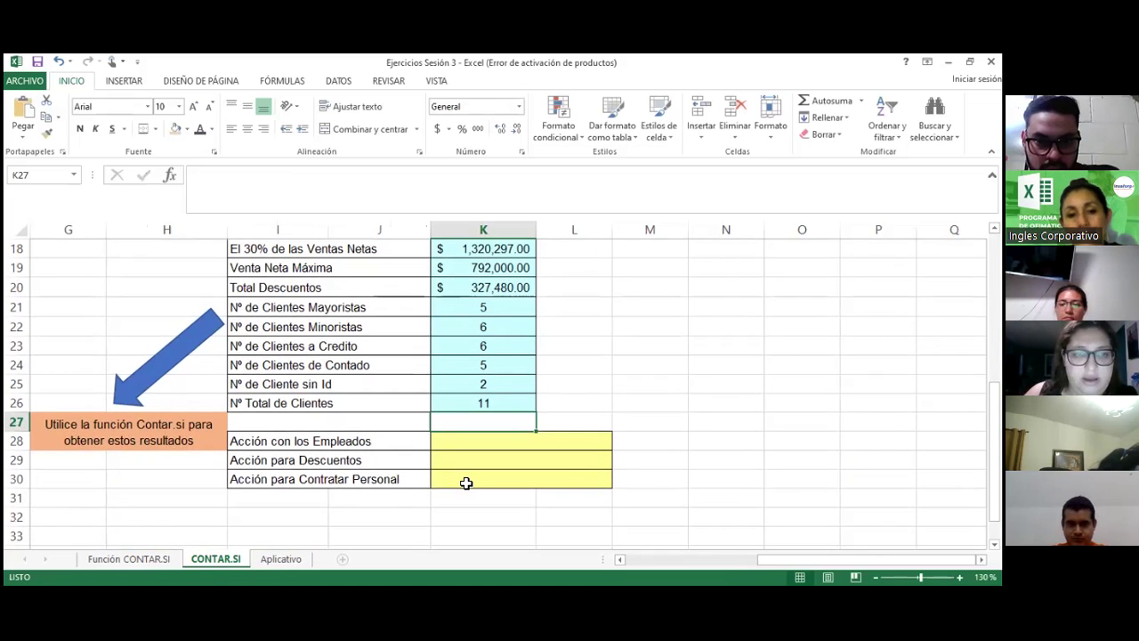
pyautogui.hscroll(-3, 465, 482)
pyautogui.hscroll(1, 465, 482)
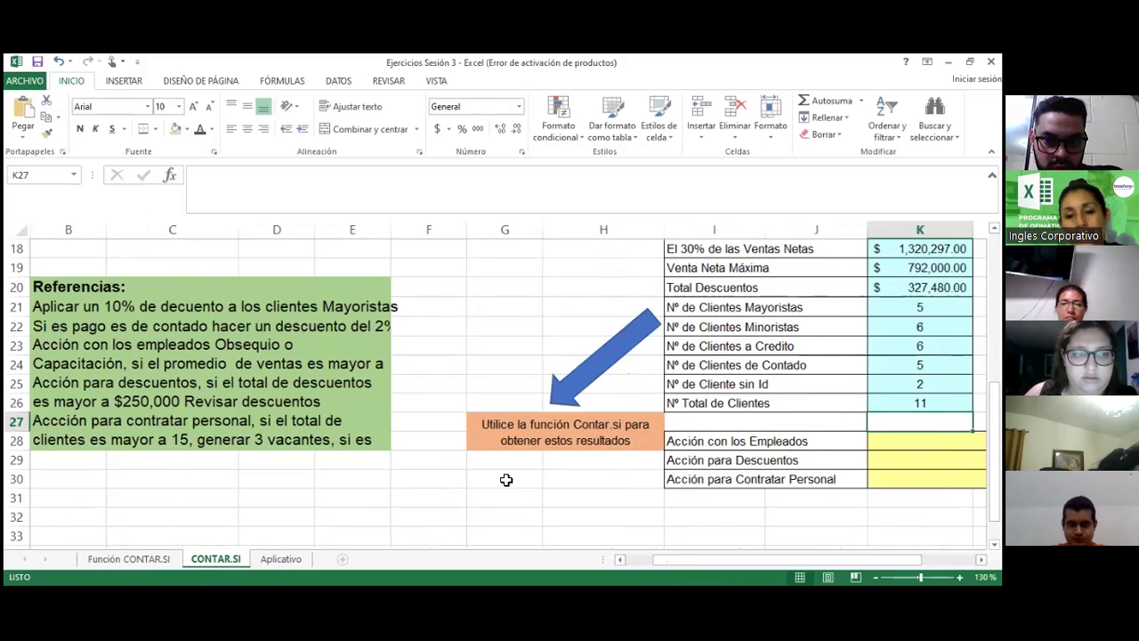
# Step: Switch to the EJ-REFERENCIA sheet of Referencias de celdas.xlsx
pyautogui.hscroll(-2, 505, 480)
pyautogui.click(505, 480)
pyautogui.hscroll(1, 506, 479)
pyautogui.scroll(-1, 505, 480)
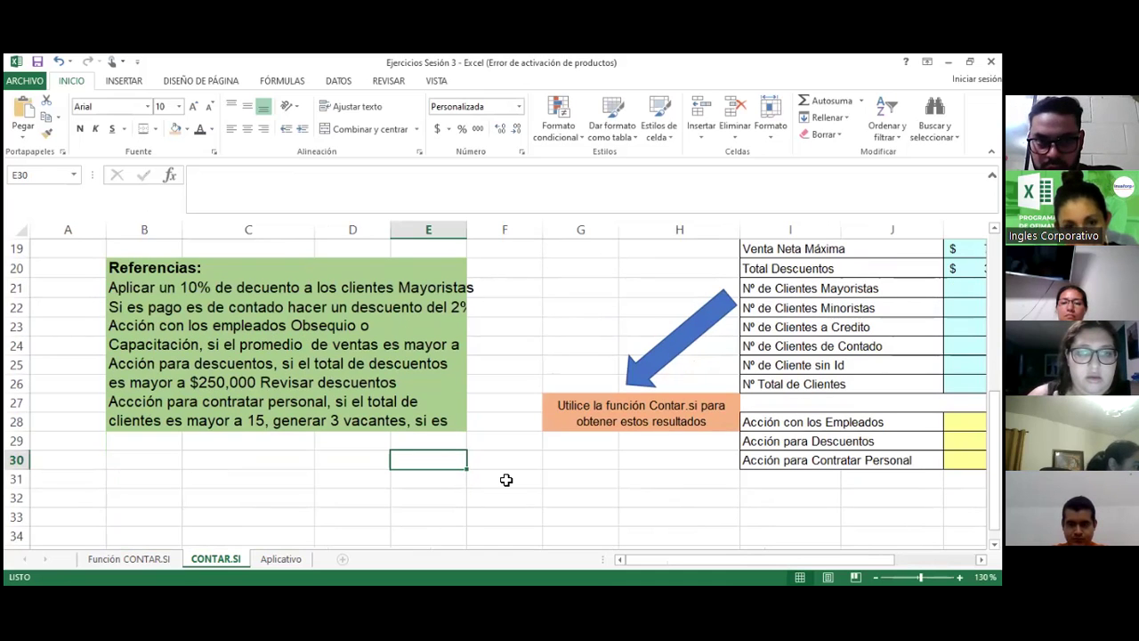
pyautogui.hscroll(4, 505, 479)
pyautogui.hscroll(-1, 485, 468)
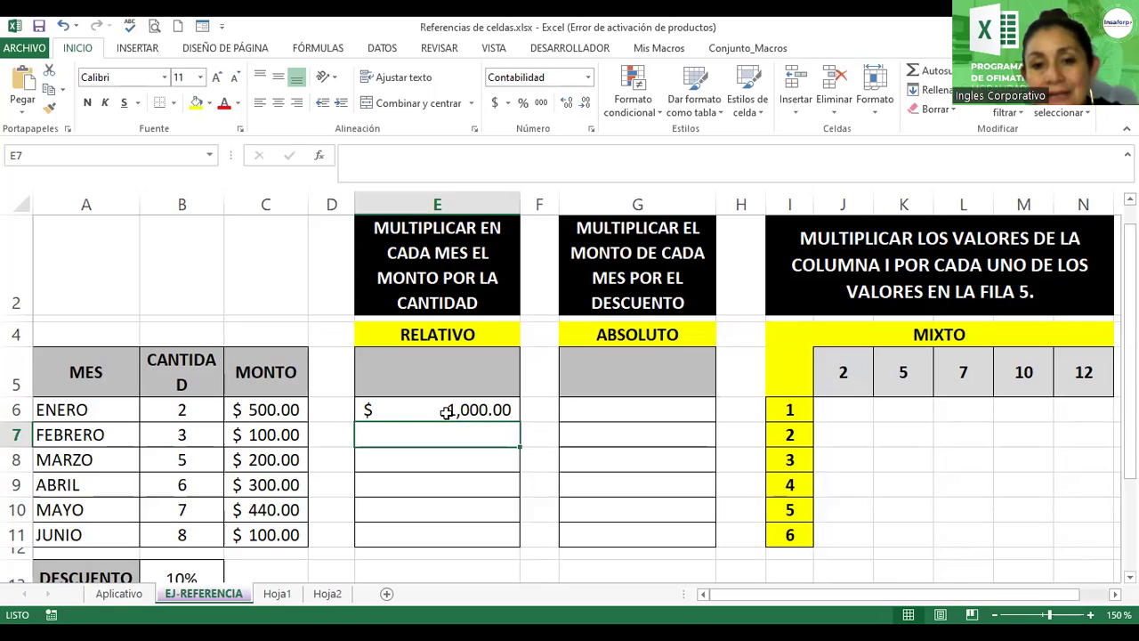
# Step: Check and confirm E6's formula =C6*B6, which returns $1,000.00
pyautogui.doubleClick(436, 408)
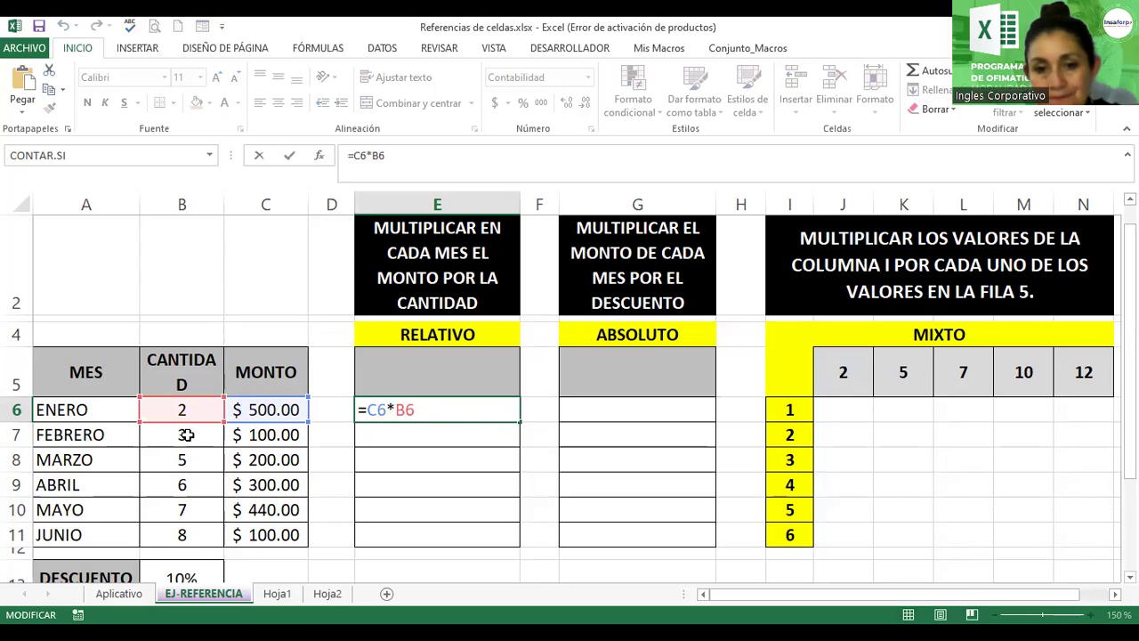
pyautogui.press('Return')
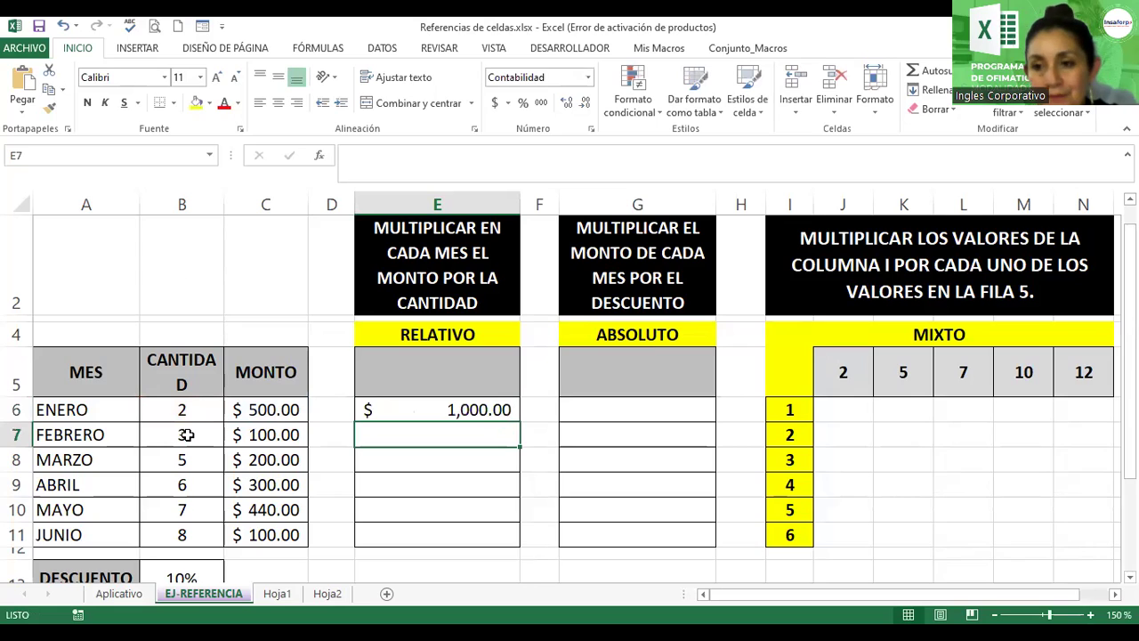
pyautogui.click(413, 408)
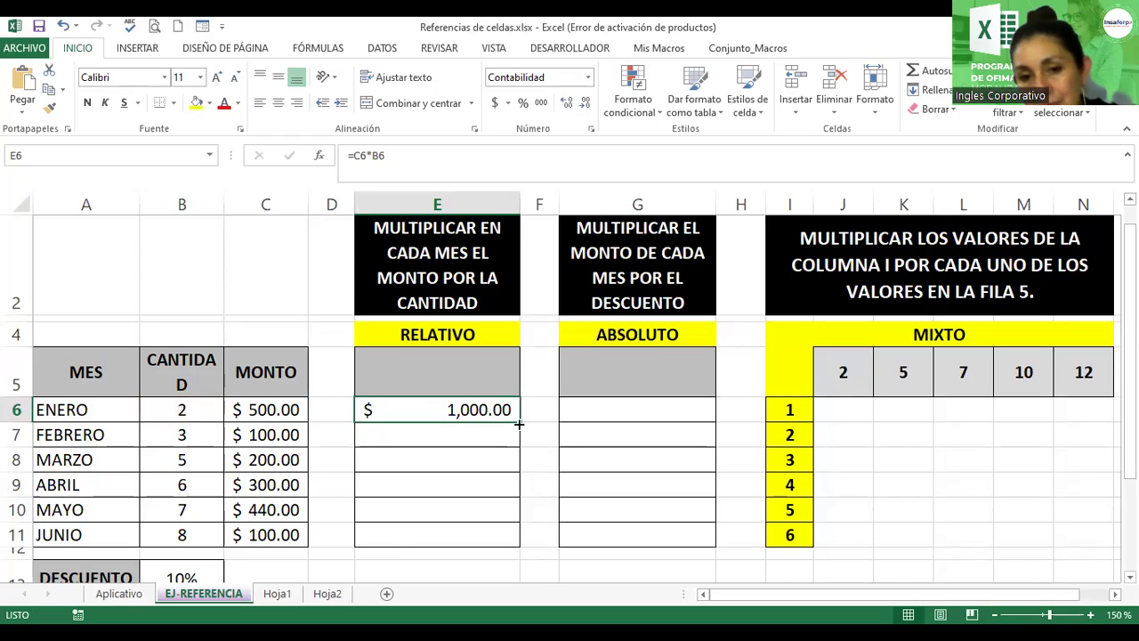
pyautogui.doubleClick(471, 410)
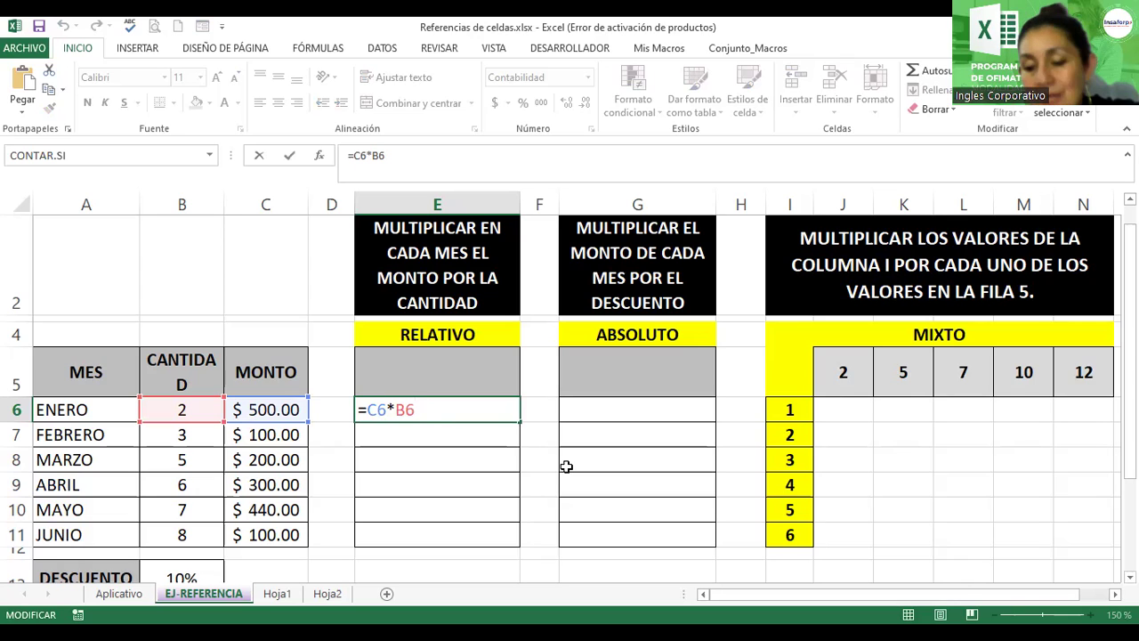
pyautogui.press('Return')
pyautogui.click(474, 412)
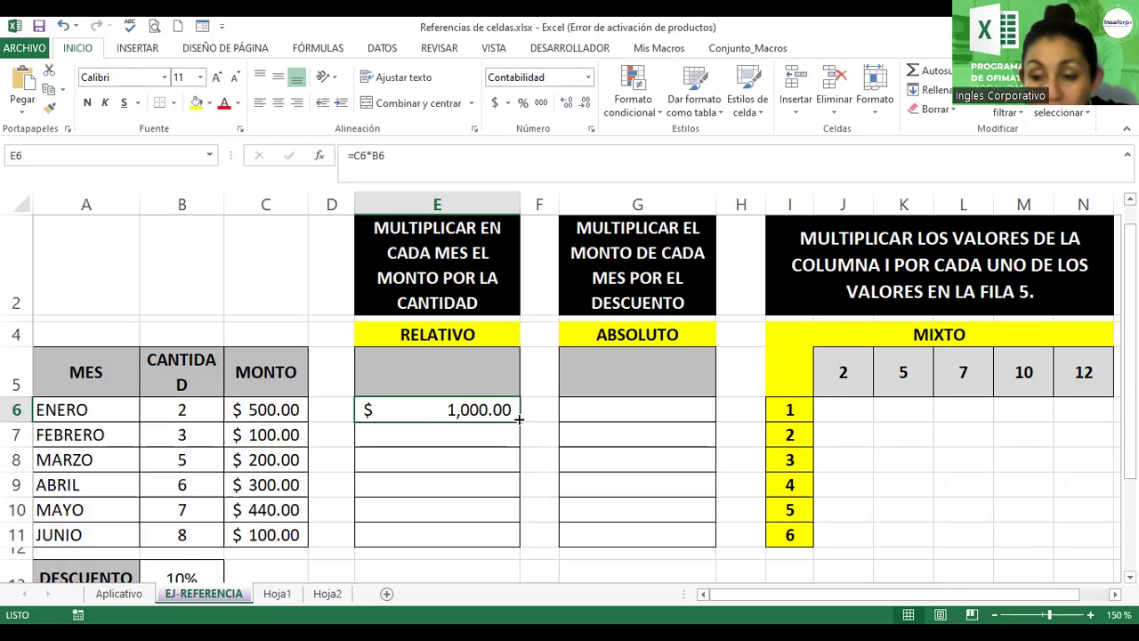
# Step: Copy E6's =C6*B6 formula down through E11
pyautogui.moveTo(519, 418); pyautogui.dragTo(519, 542)
pyautogui.click(476, 412)
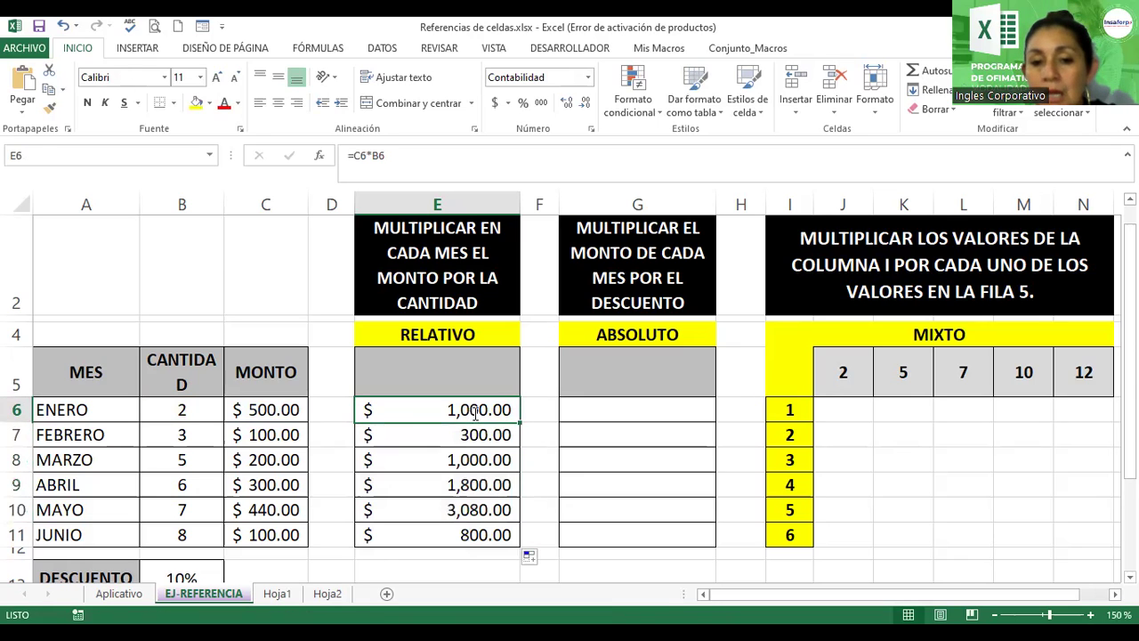
pyautogui.doubleClick(476, 412)
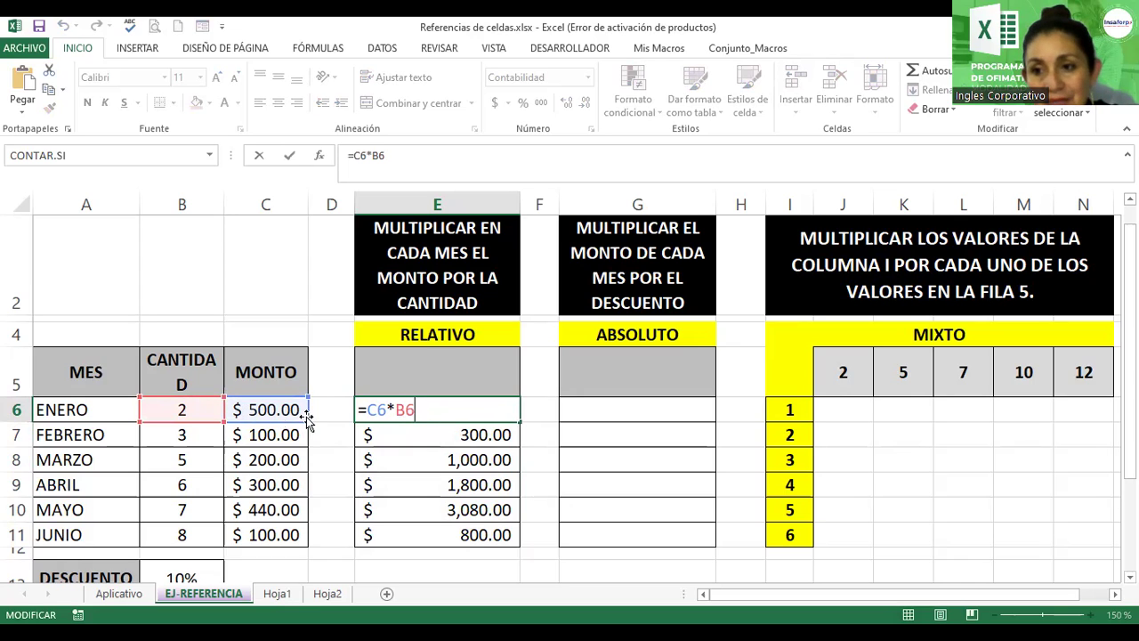
pyautogui.press('Return')
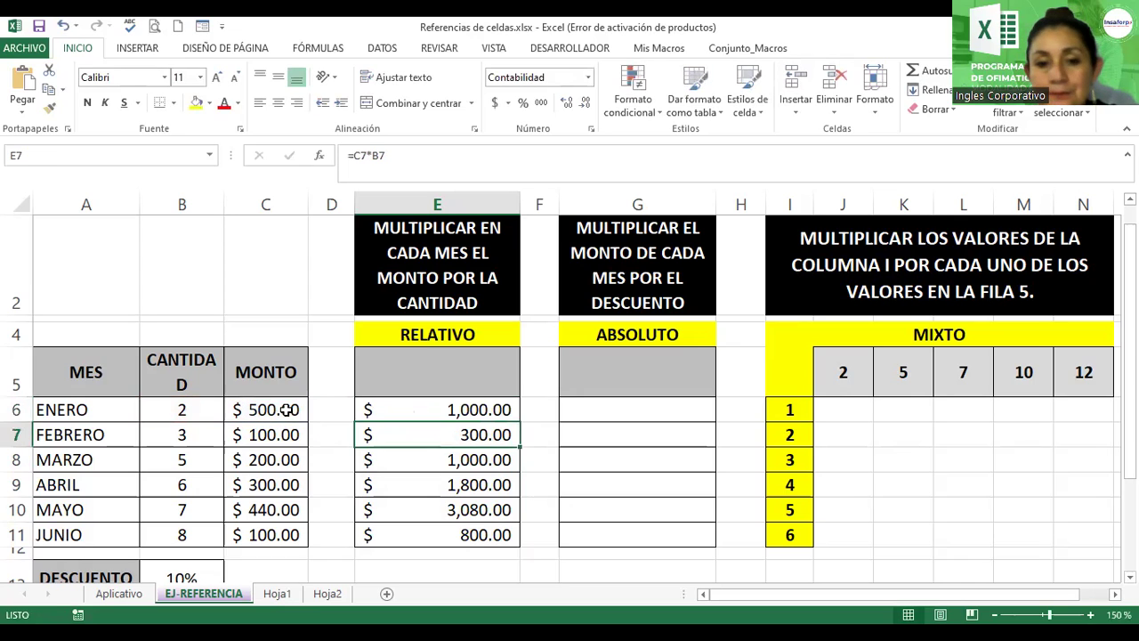
# Step: Inspect E7 and E8 to show the references shifting, e.g. =C8*B8
pyautogui.doubleClick(397, 434)
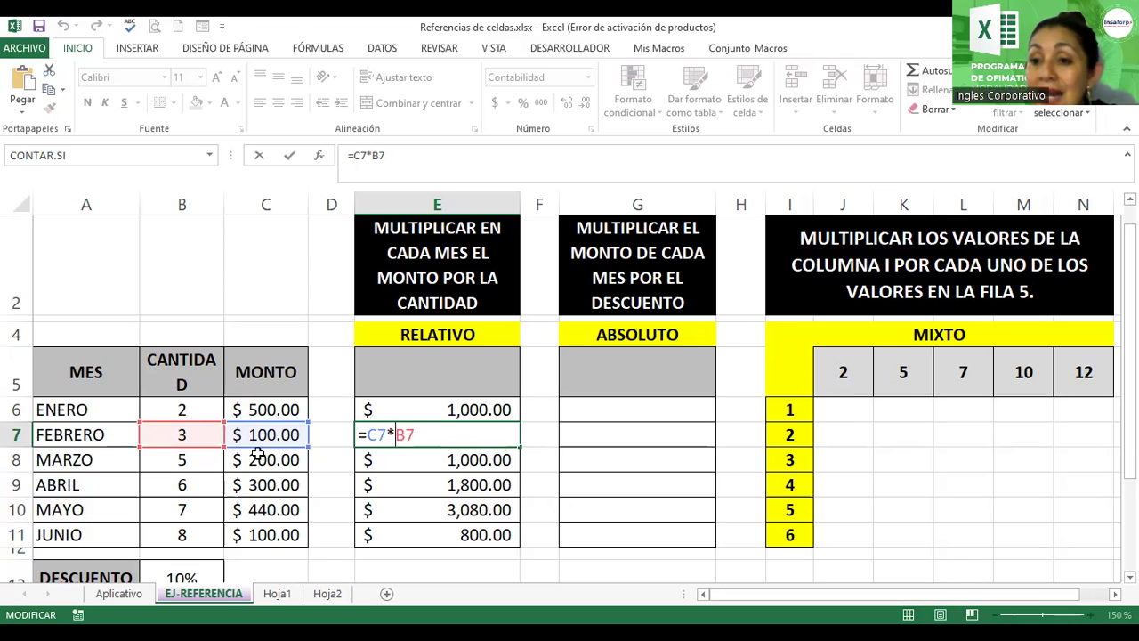
pyautogui.press('Return')
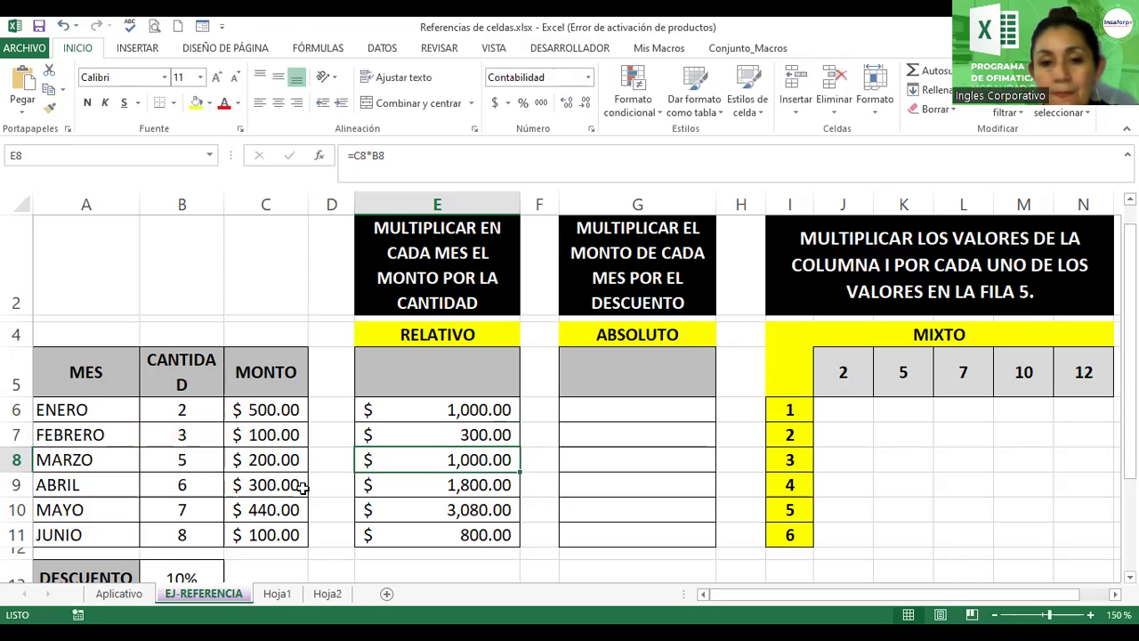
pyautogui.doubleClick(385, 459)
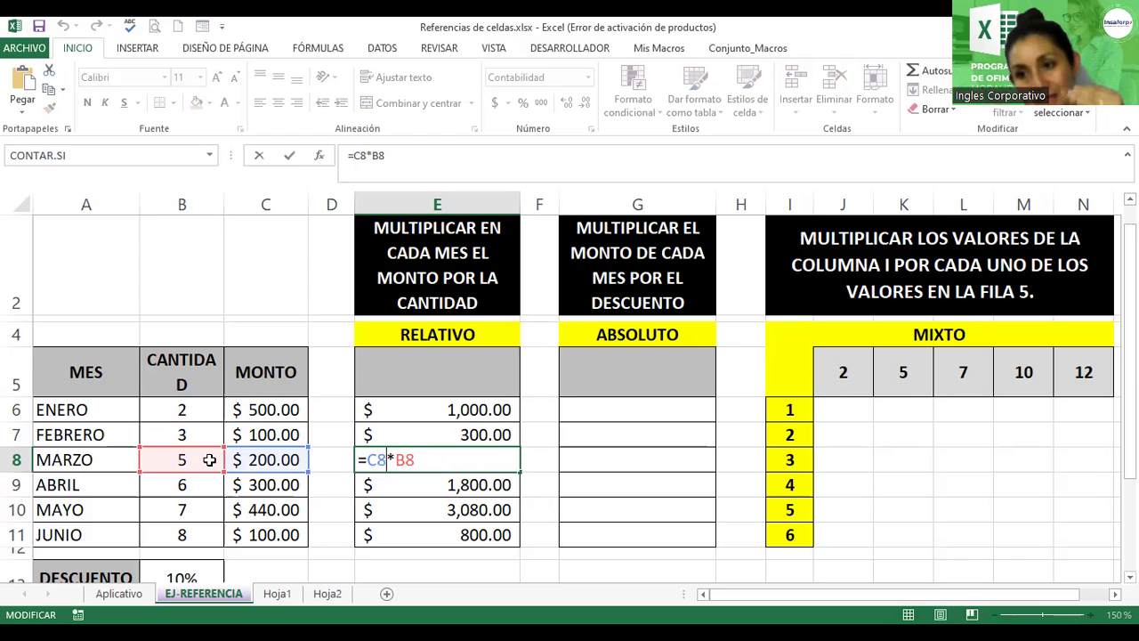
pyautogui.press('Return')
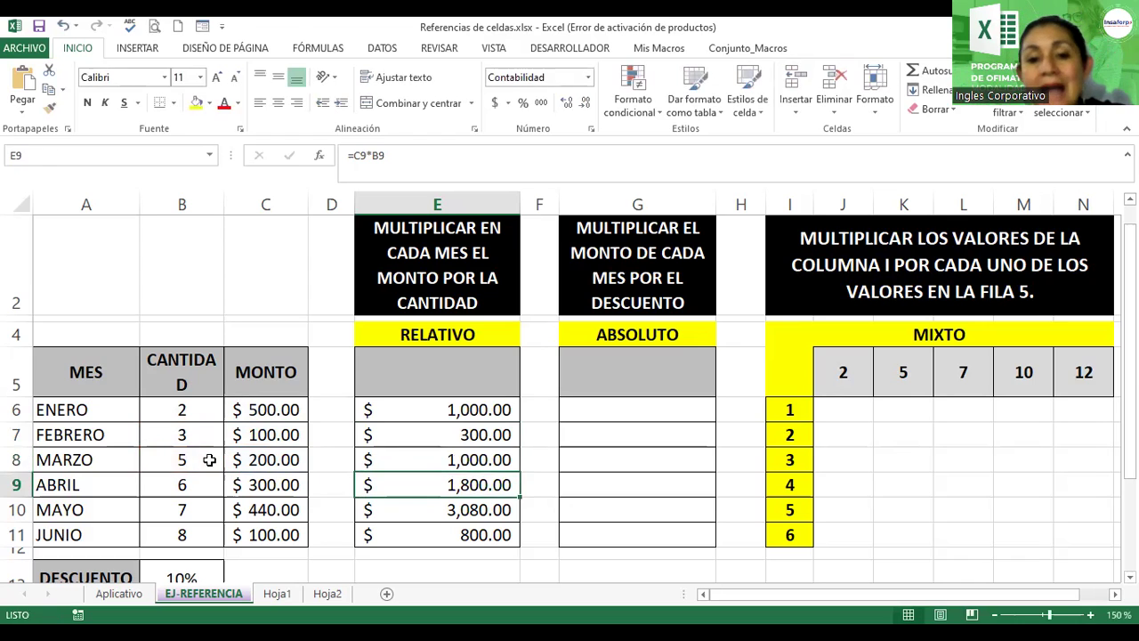
# Step: Copy E11's formula into E12 and make row 12 taller
pyautogui.scroll(-1, 494, 421)
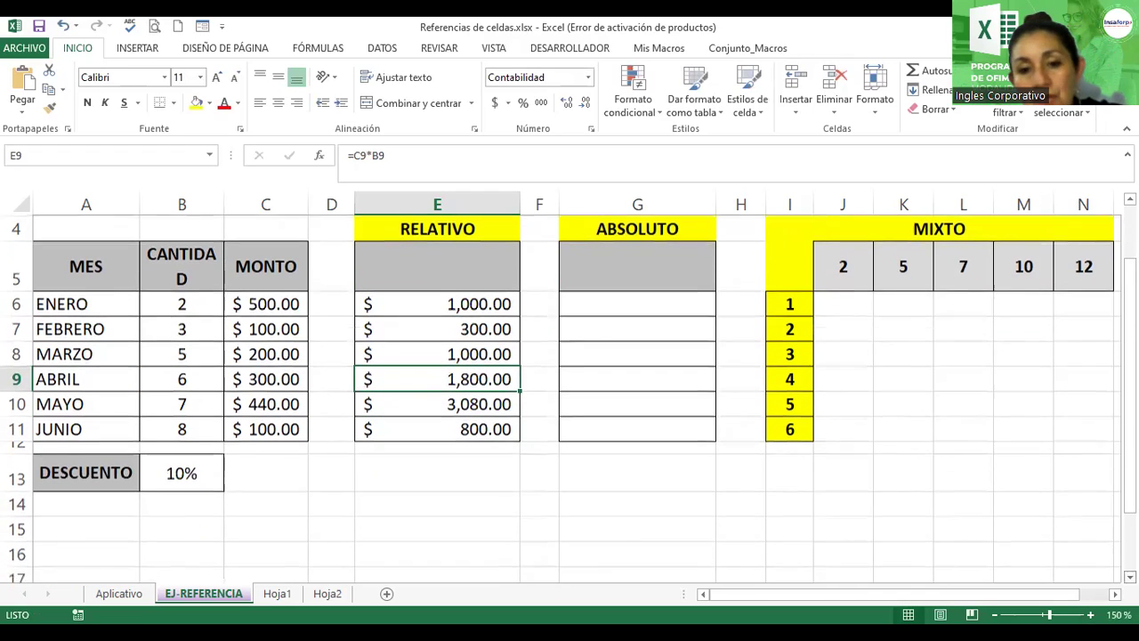
pyautogui.click(442, 432)
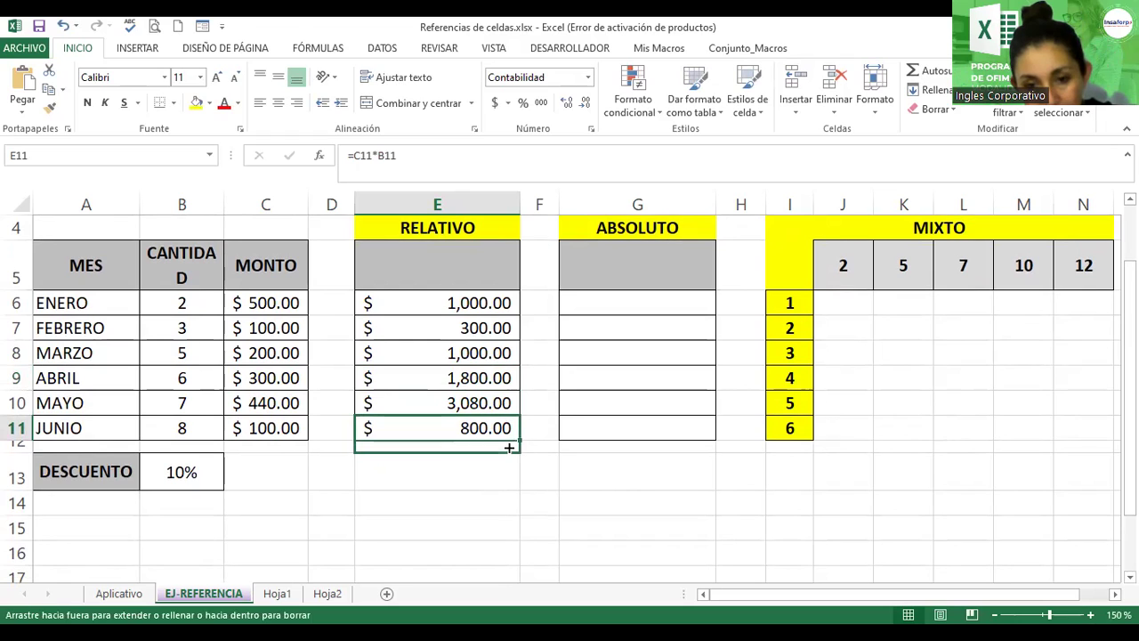
pyautogui.moveTo(516, 442); pyautogui.dragTo(507, 447)
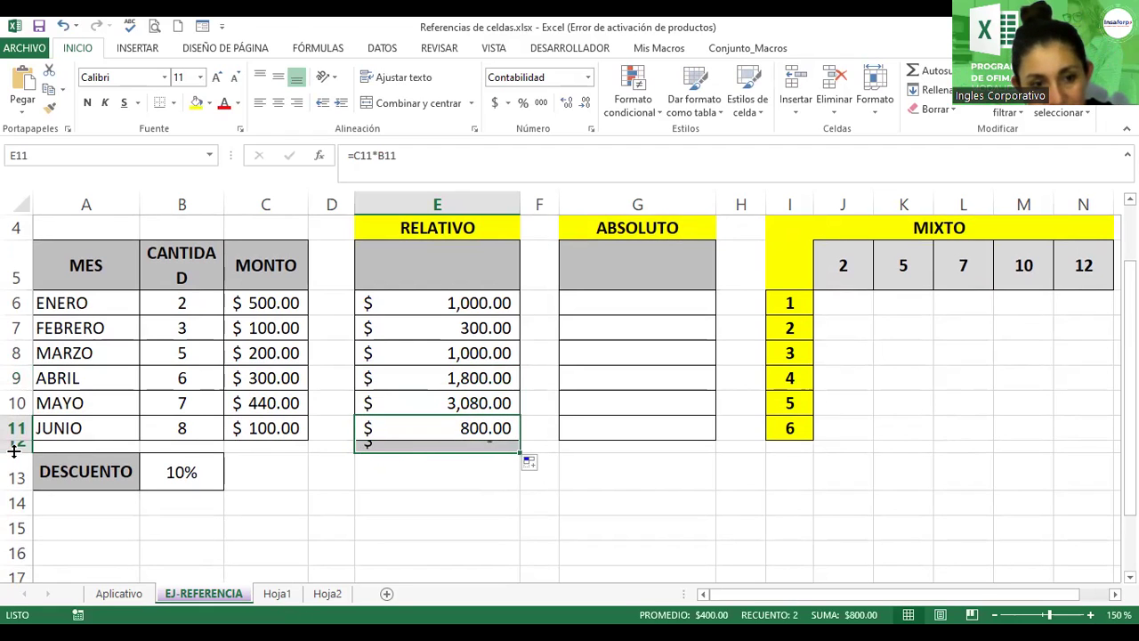
pyautogui.moveTo(14, 451); pyautogui.dragTo(15, 483)
pyautogui.doubleClick(411, 460)
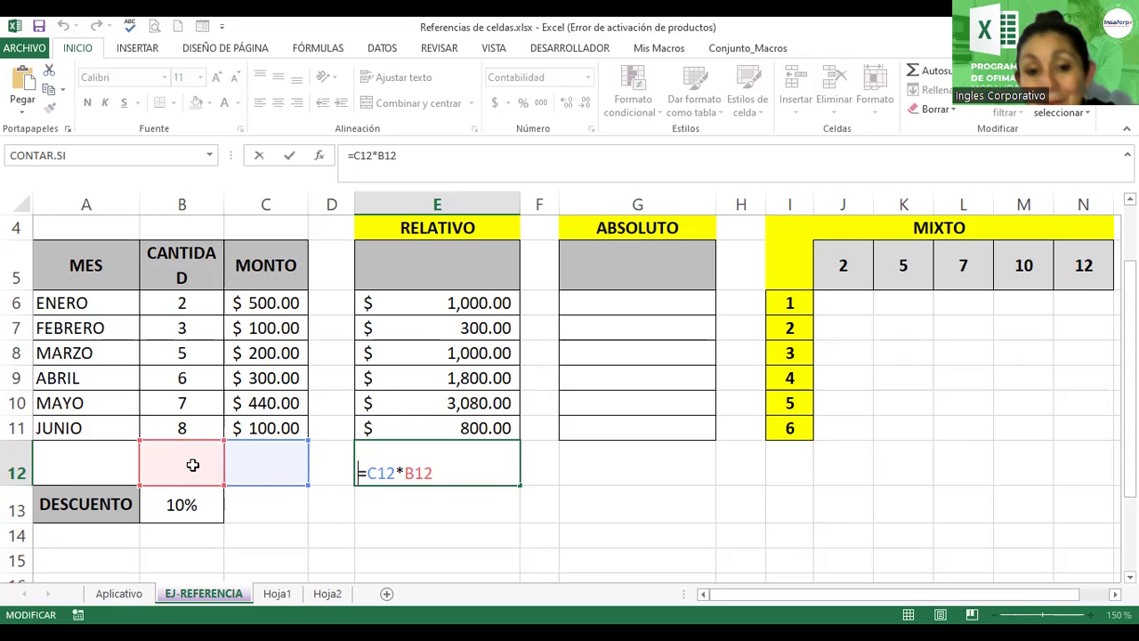
pyautogui.press('Return')
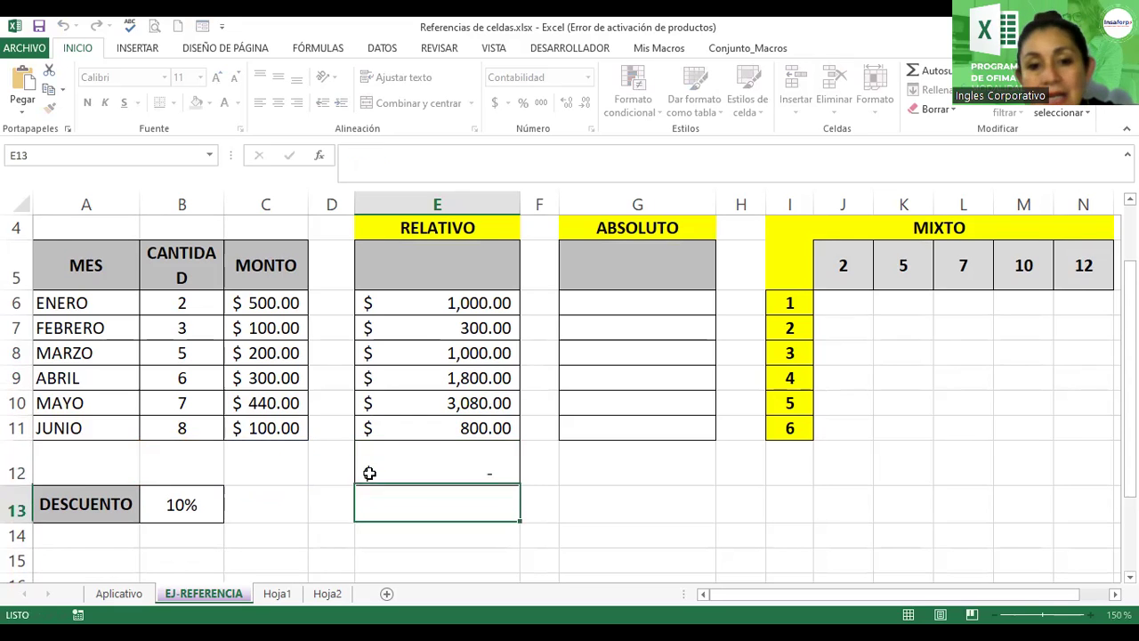
# Step: Extend the formula into E13, inspect it, then clear E13 and E12
pyautogui.click(507, 479)
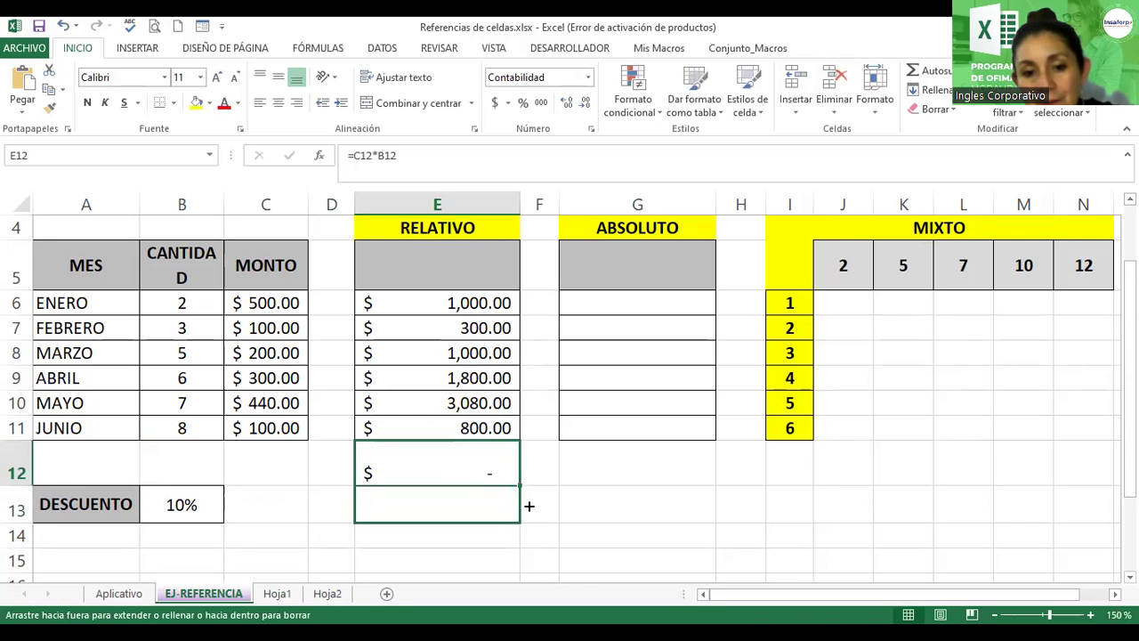
pyautogui.moveTo(509, 481); pyautogui.dragTo(525, 507)
pyautogui.doubleClick(444, 503)
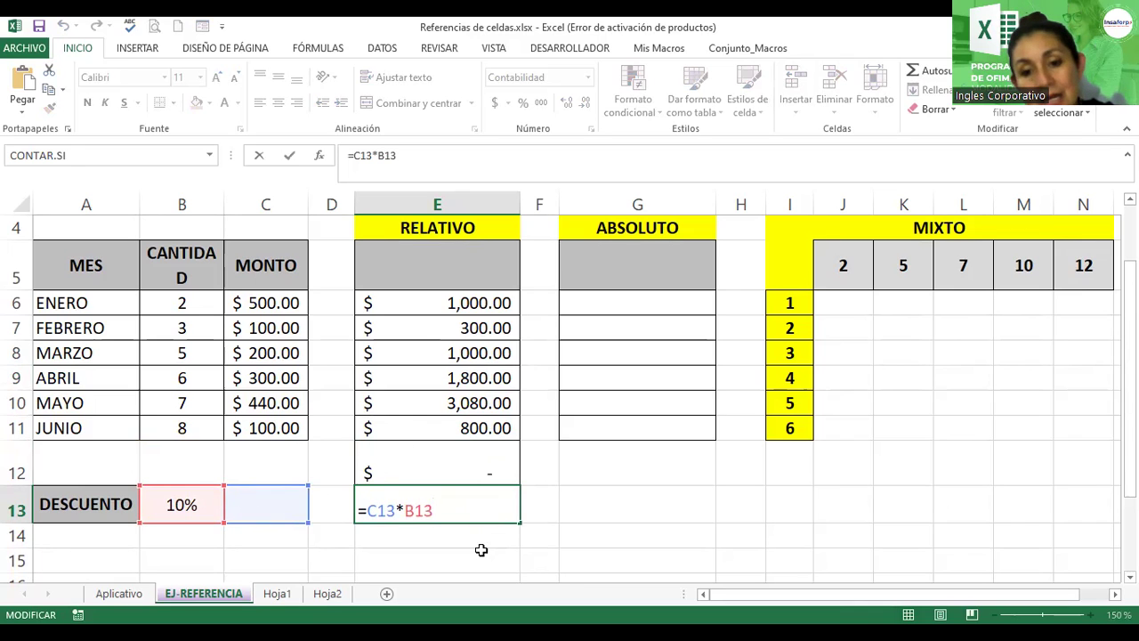
pyautogui.press('Return')
pyautogui.click(488, 503)
pyautogui.press('Delete')
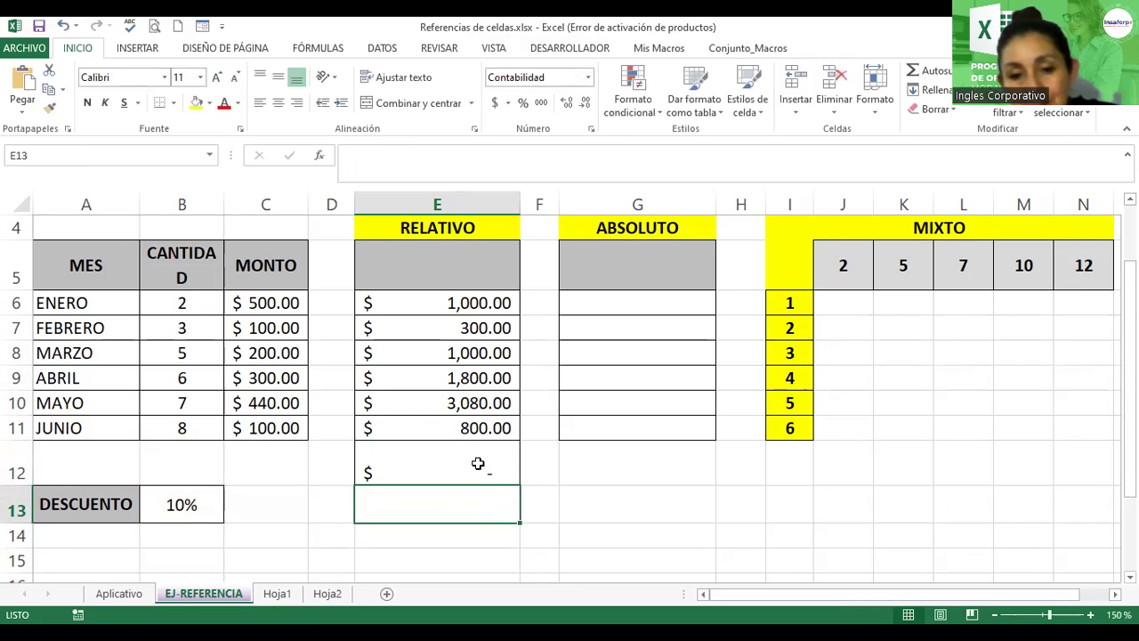
pyautogui.click(464, 460)
pyautogui.press('Delete')
pyautogui.moveTo(466, 475); pyautogui.dragTo(466, 511)
pyautogui.click(466, 510)
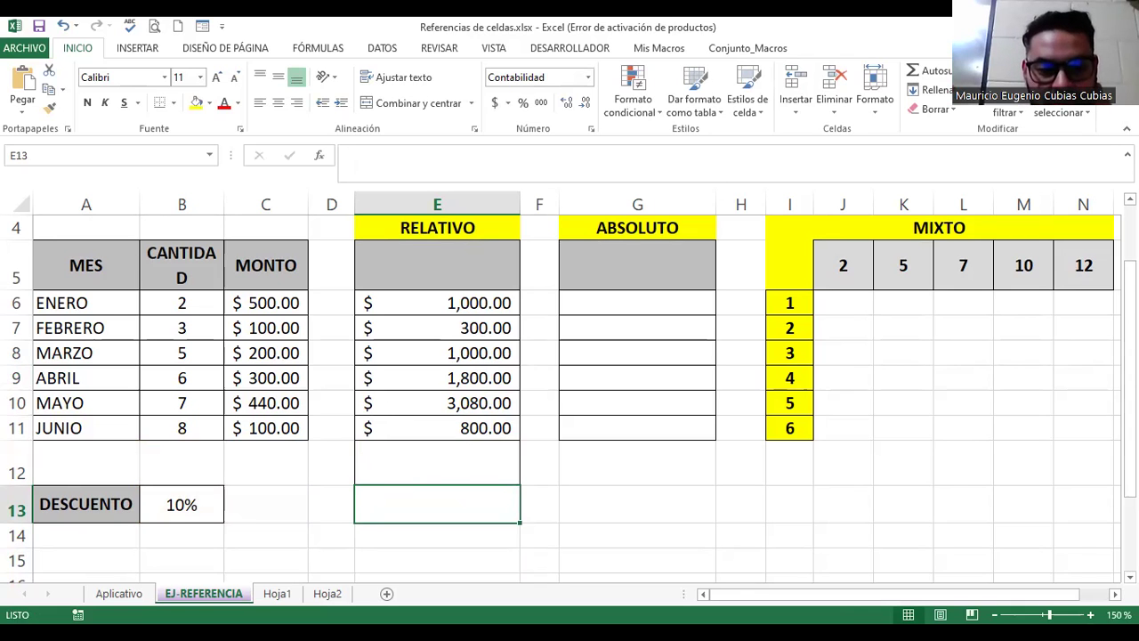
pyautogui.scroll(1, 570, 392)
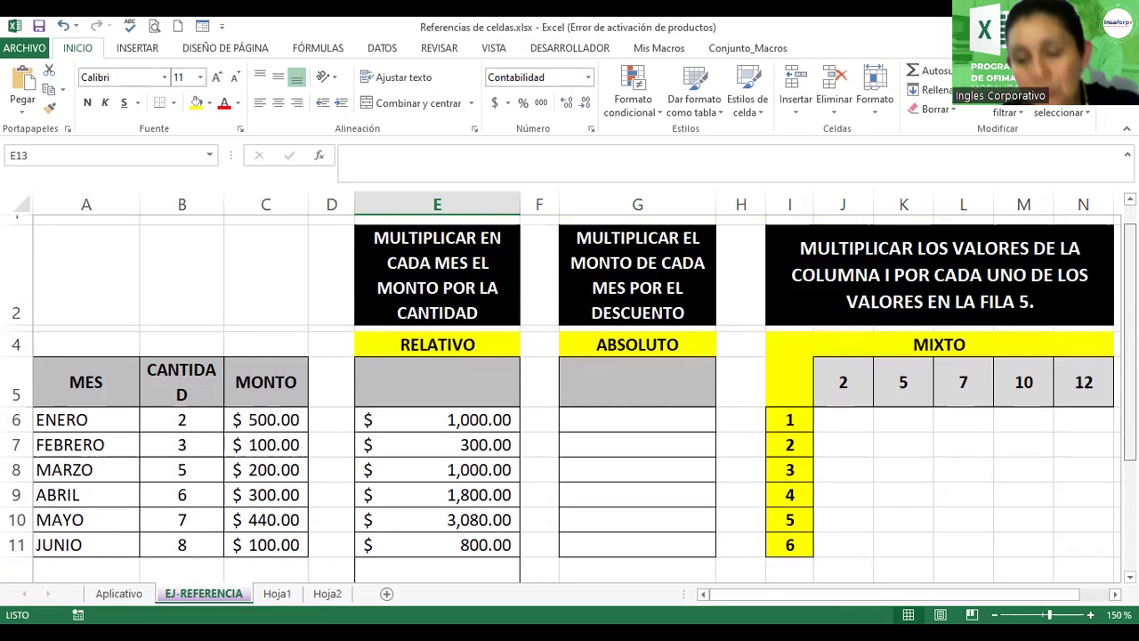
pyautogui.scroll(-1, 570, 392)
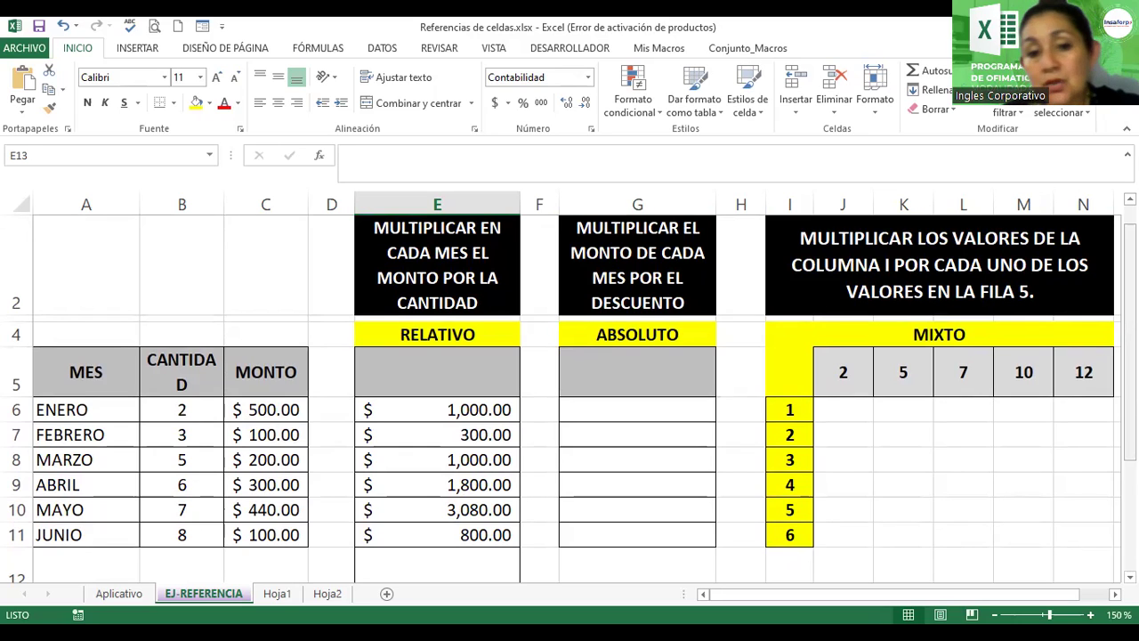
pyautogui.click(449, 415)
pyautogui.doubleClick(454, 414)
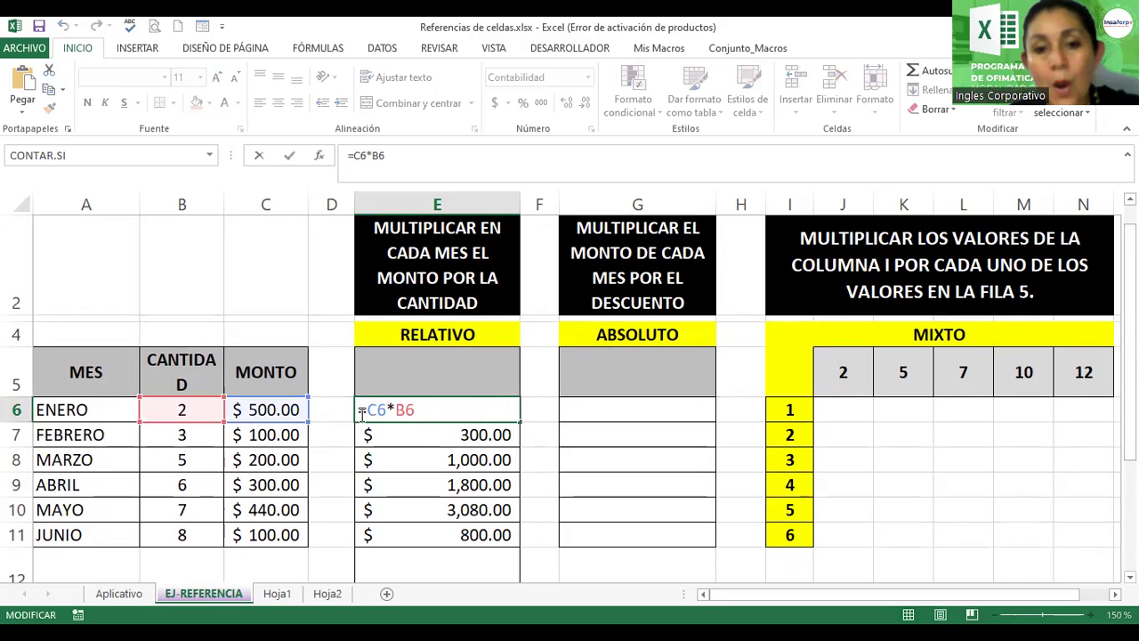
pyautogui.click(439, 433)
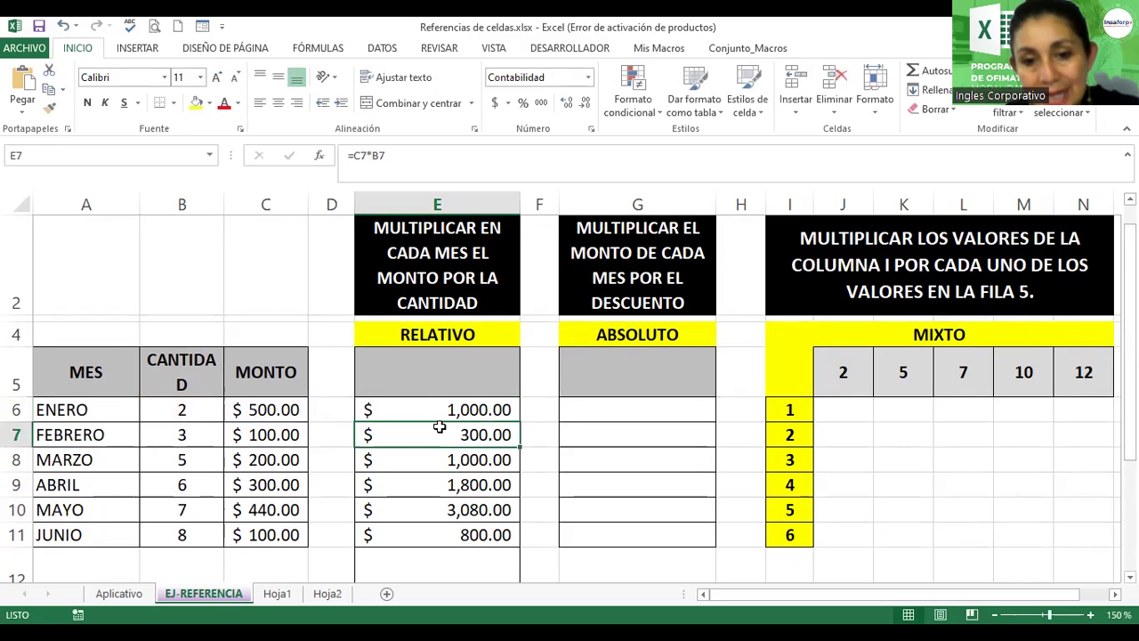
pyautogui.doubleClick(439, 434)
pyautogui.click(441, 467)
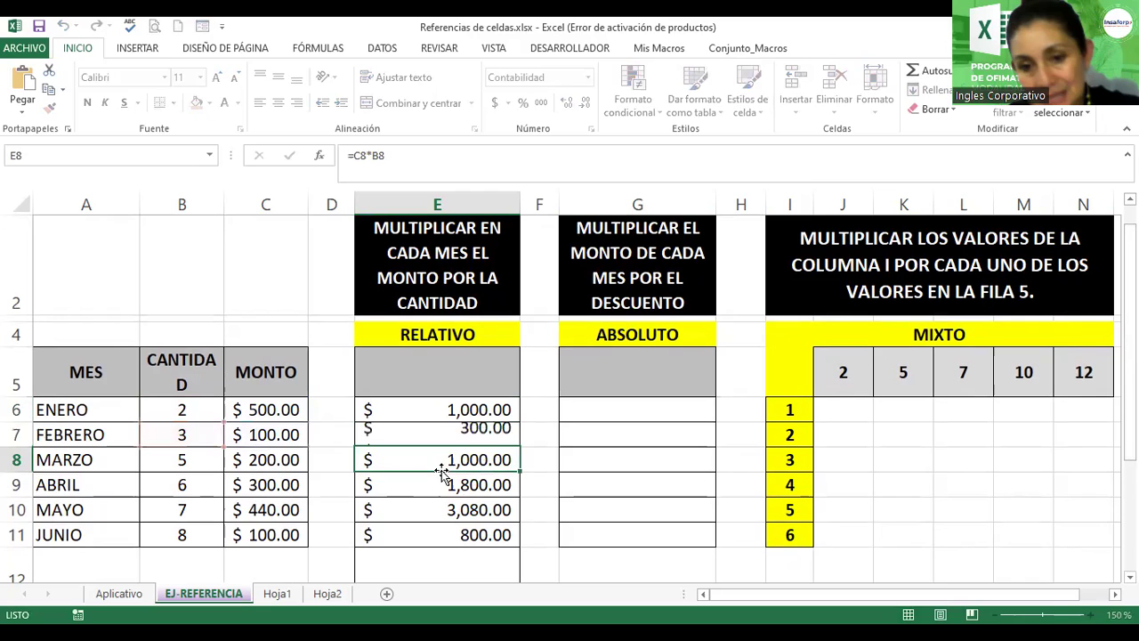
pyautogui.doubleClick(441, 459)
pyautogui.press('Return')
pyautogui.press('Return')
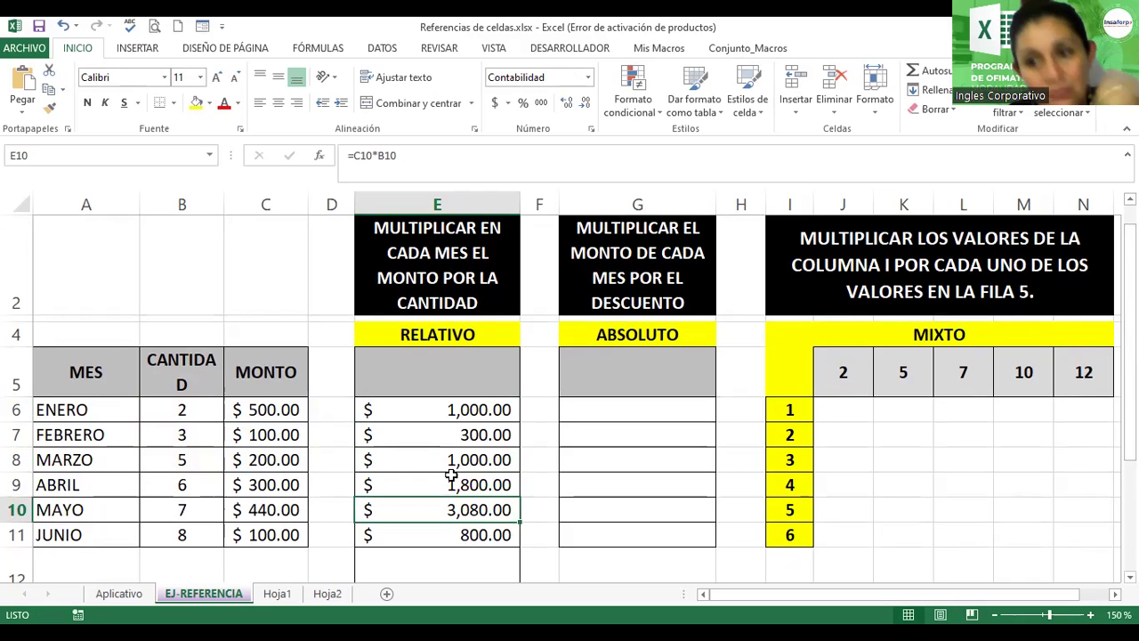
pyautogui.doubleClick(627, 408)
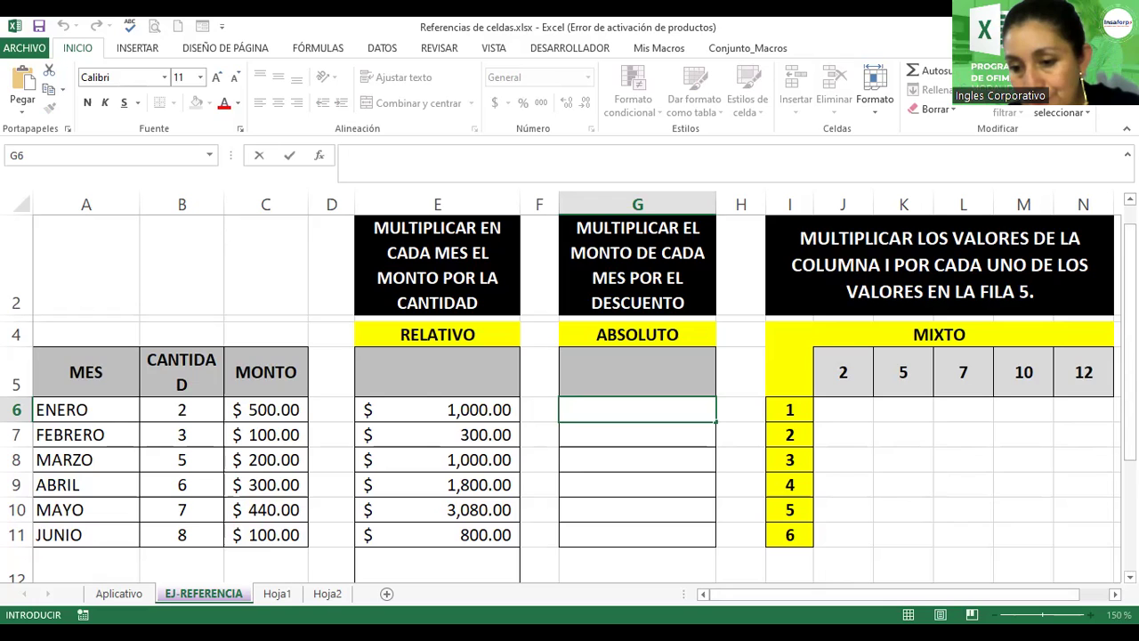
# Step: Enter =C6*B13 in G6 for January's 10% discount, giving $50.00
pyautogui.click(598, 442)
pyautogui.click(587, 411)
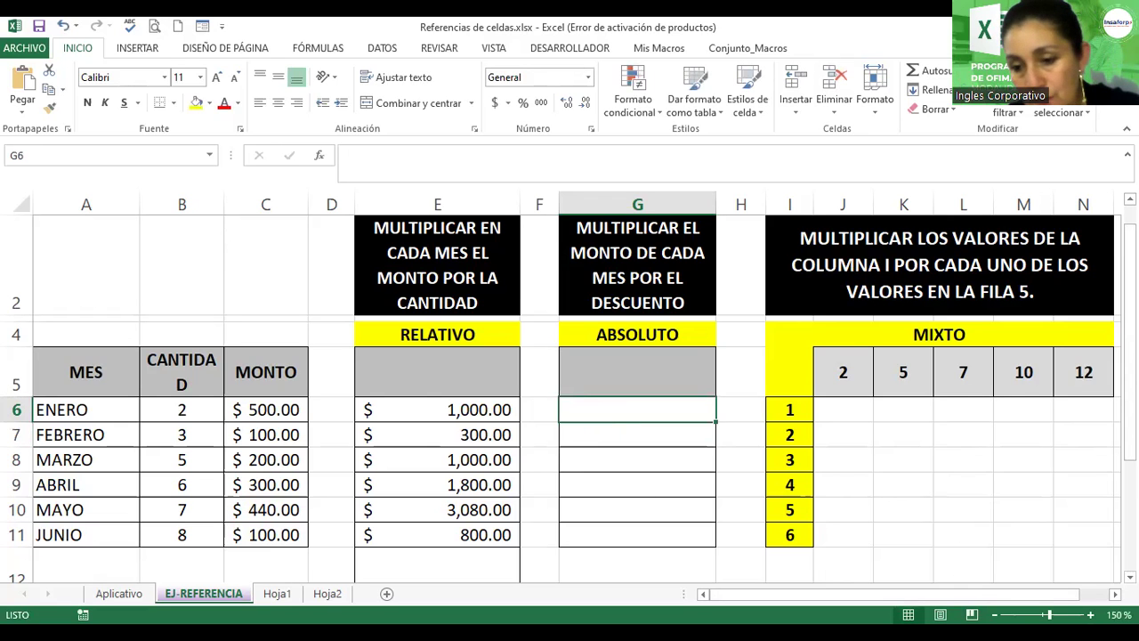
pyautogui.scroll(-2, 569, 387)
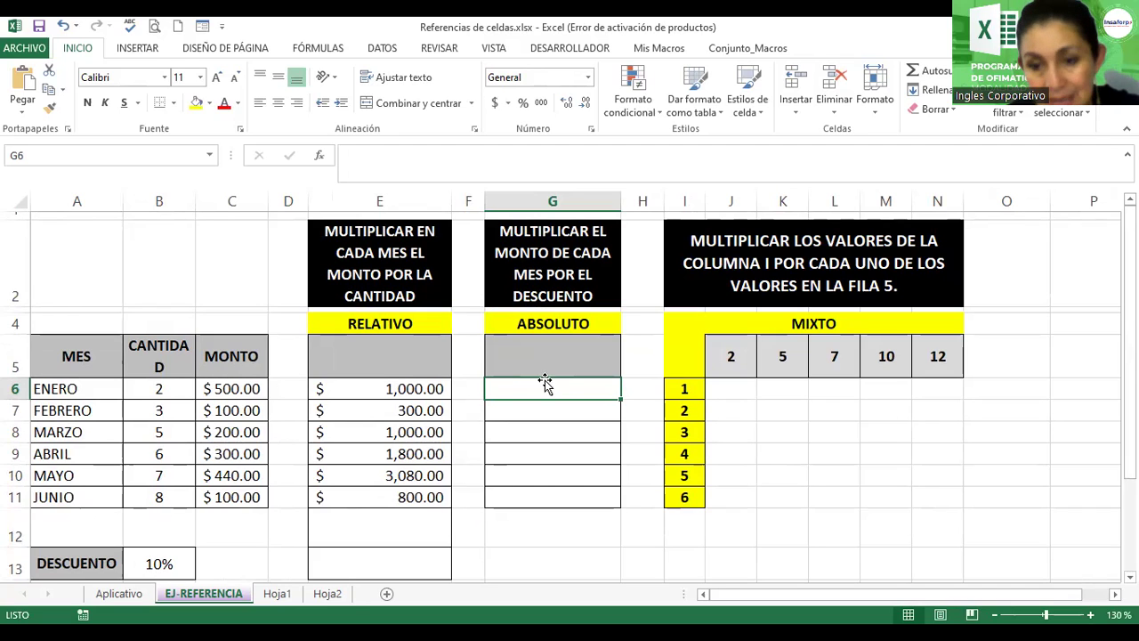
pyautogui.write('=')
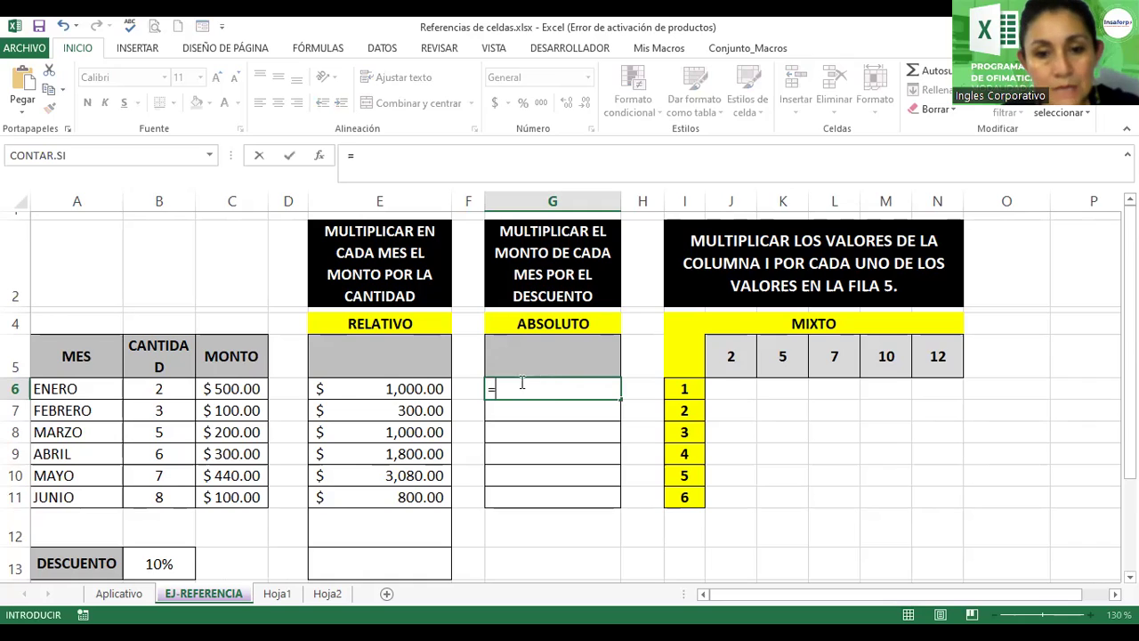
pyautogui.click(235, 386)
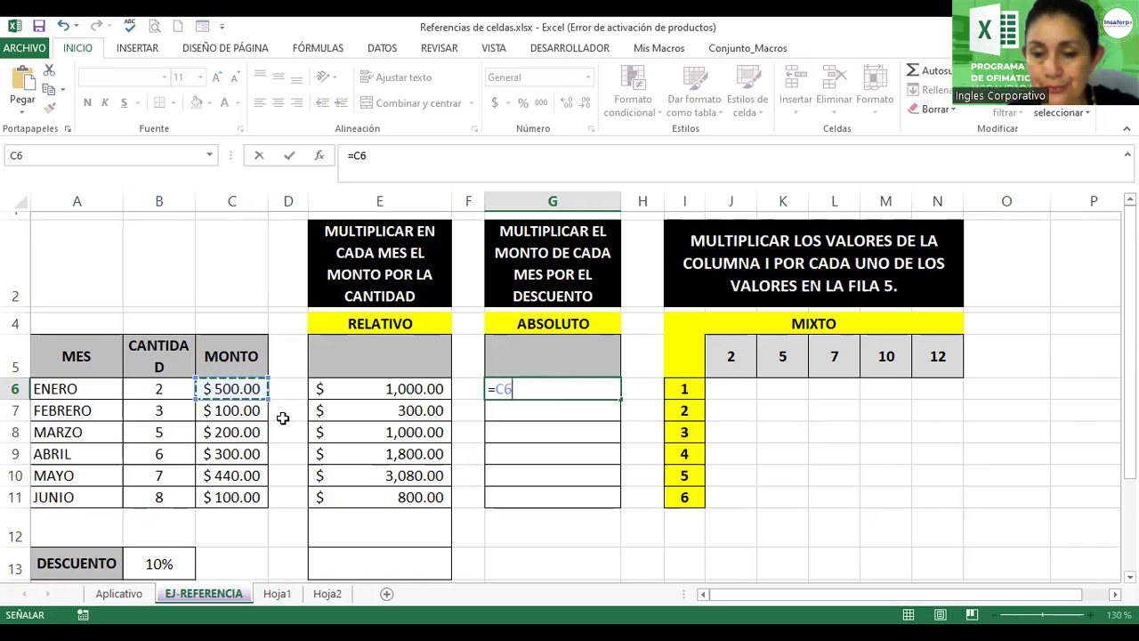
pyautogui.write('*')
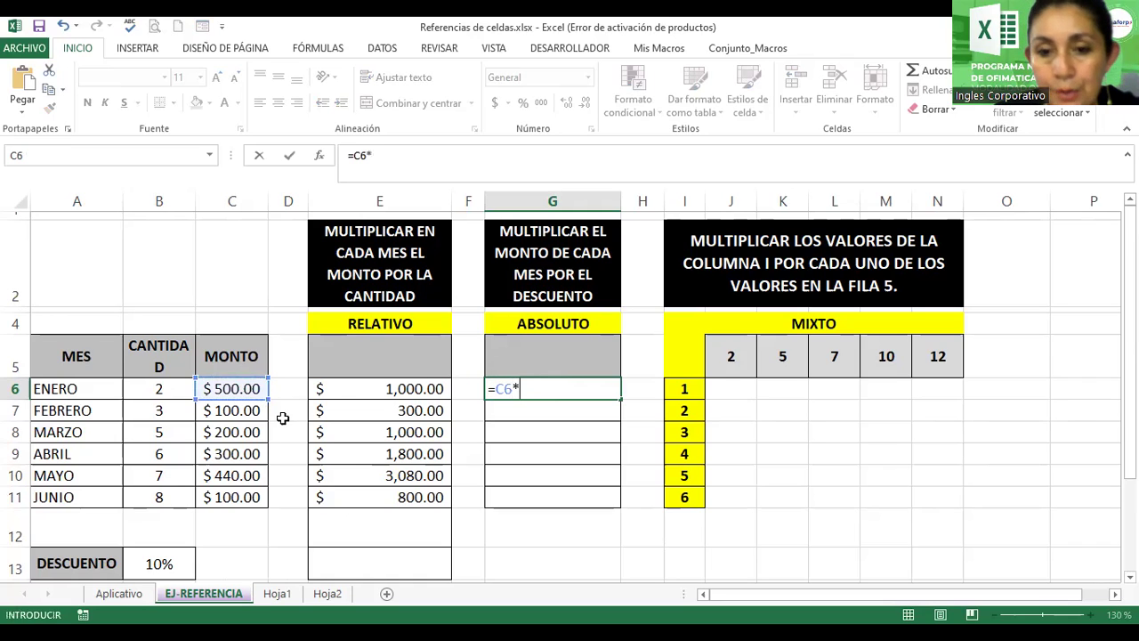
pyautogui.click(148, 558)
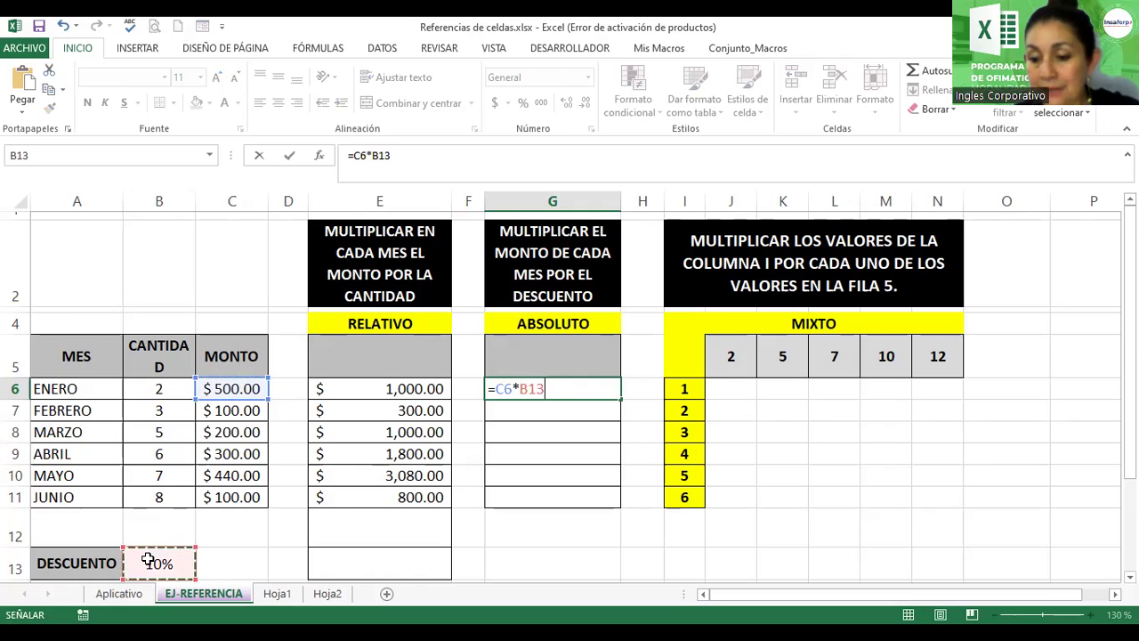
pyautogui.press('Return')
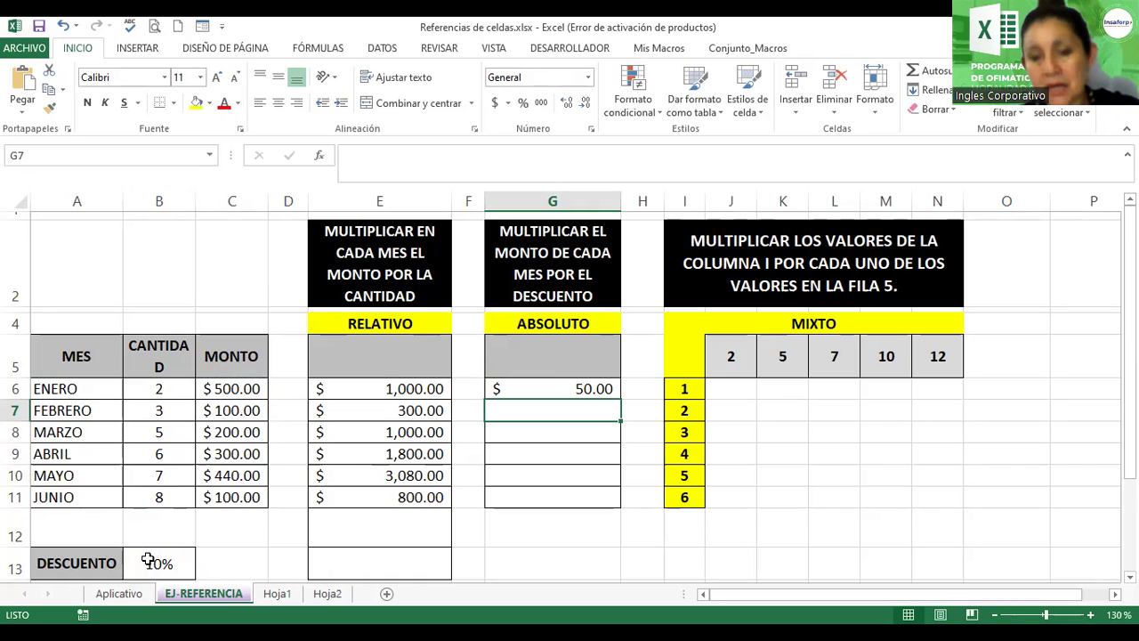
pyautogui.click(534, 388)
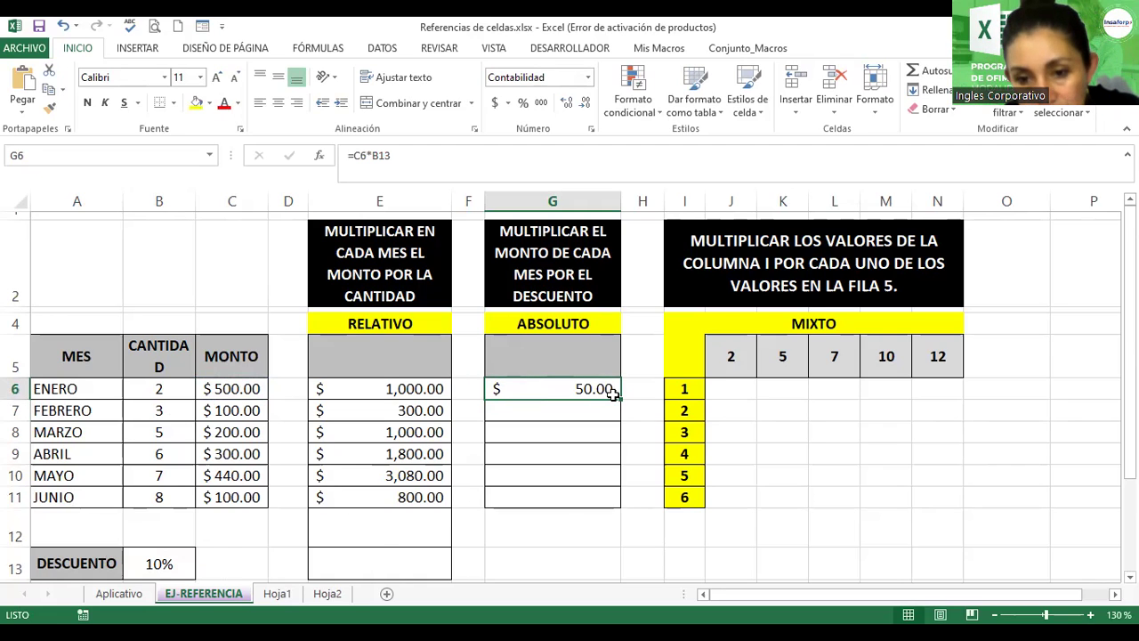
# Step: Fill G6's discount formula down to G11, then inspect G7's shifted =C7*B14 formula
pyautogui.moveTo(620, 399); pyautogui.dragTo(615, 505)
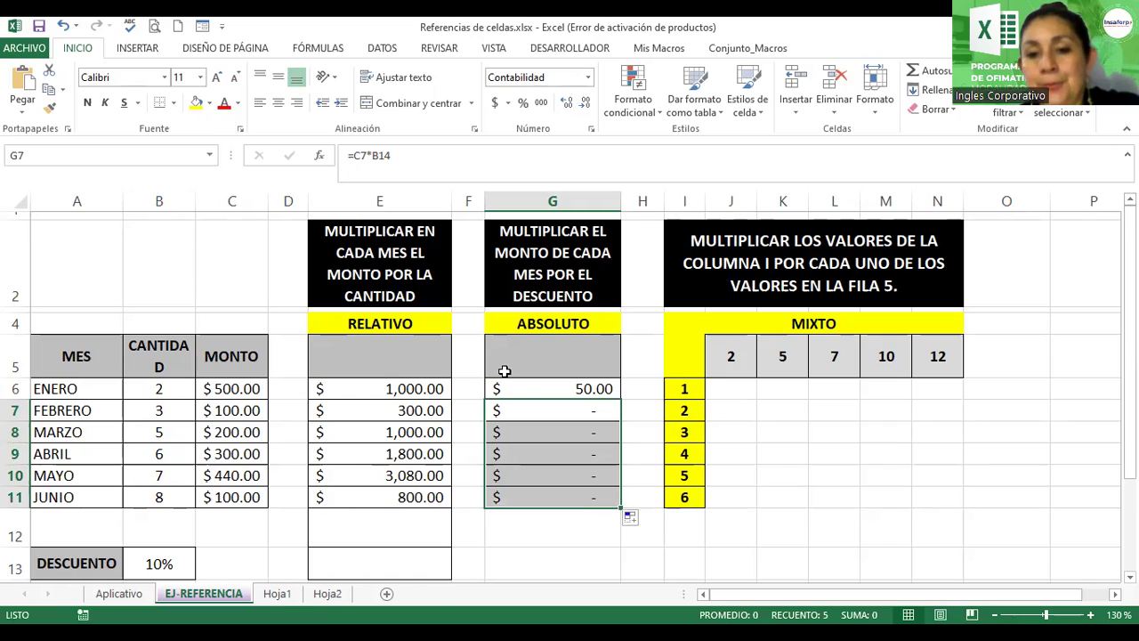
pyautogui.click(530, 386)
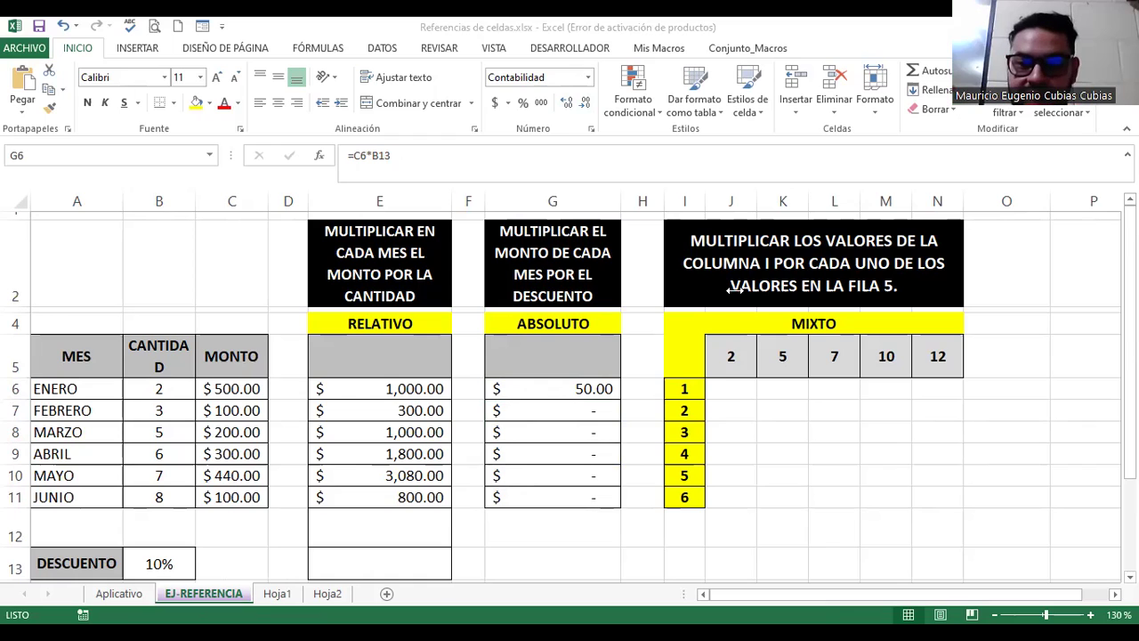
pyautogui.doubleClick(569, 411)
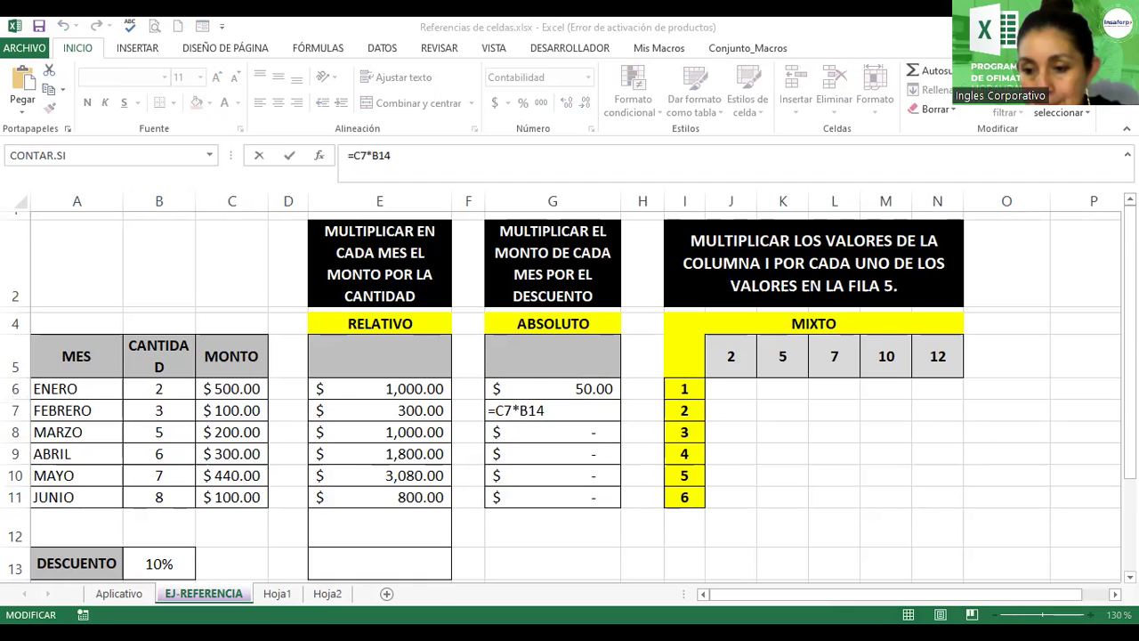
pyautogui.scroll(-1, 569, 400)
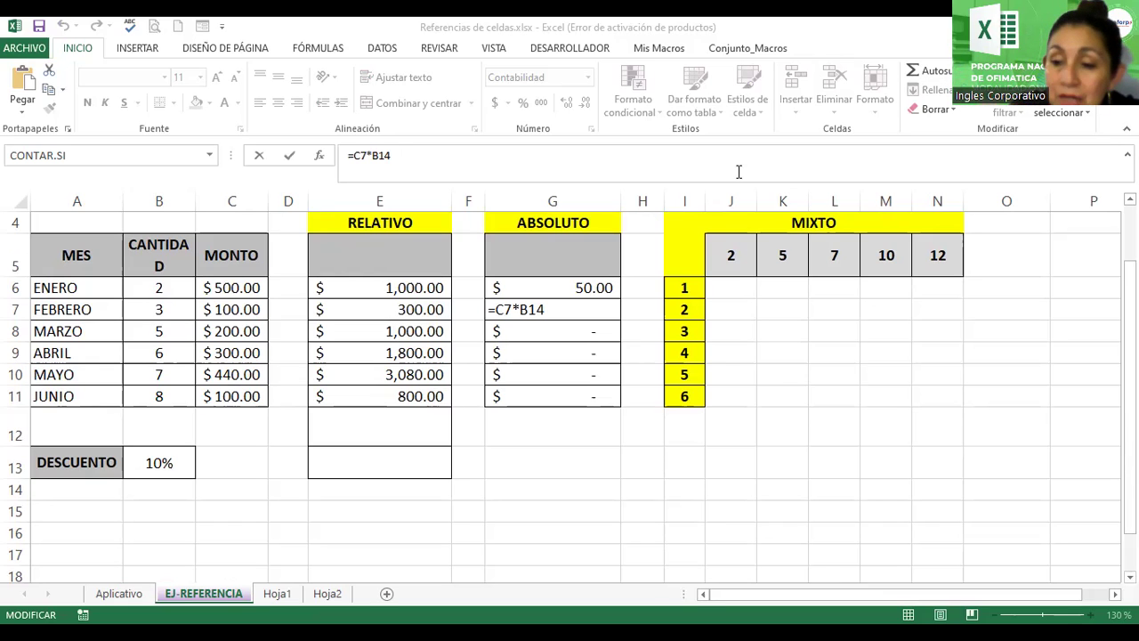
pyautogui.doubleClick(501, 309)
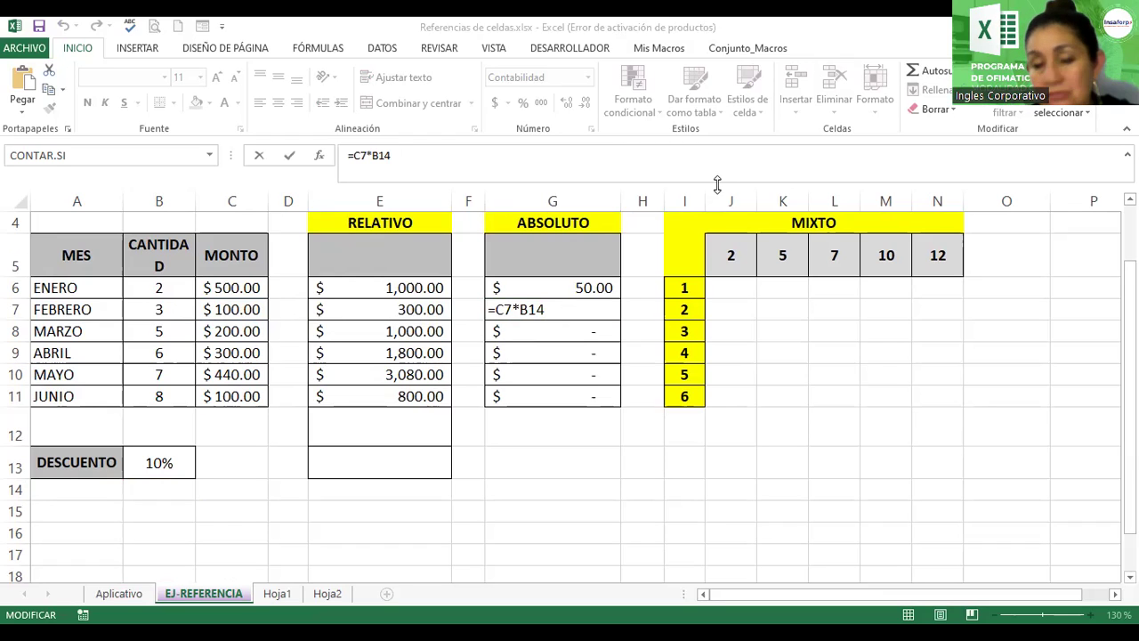
pyautogui.click(558, 308)
pyautogui.click(555, 325)
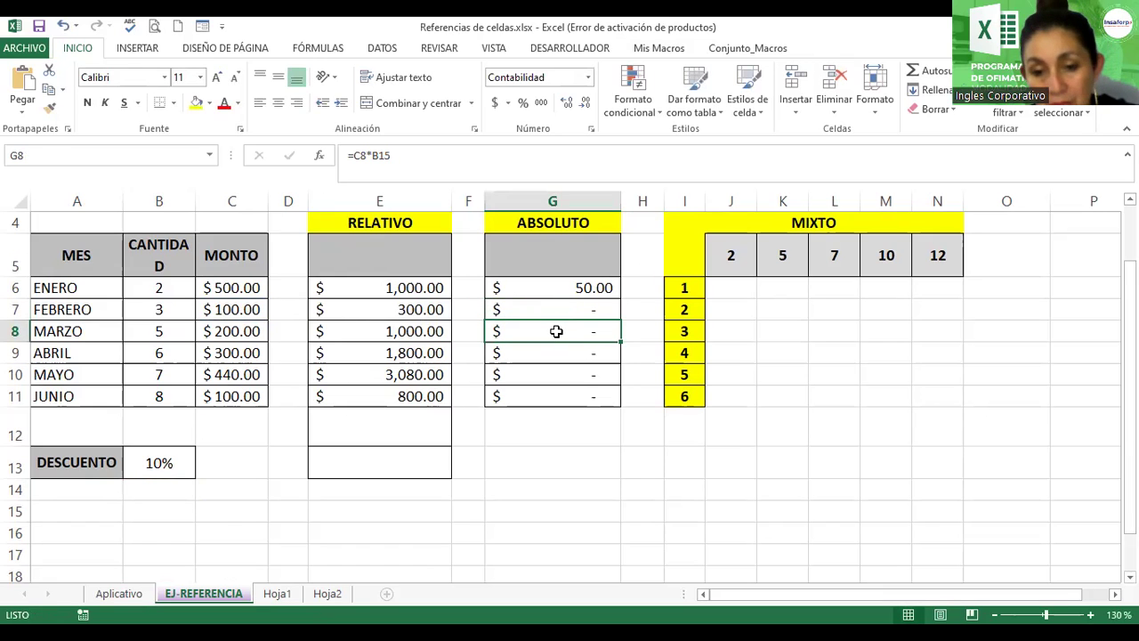
pyautogui.doubleClick(555, 326)
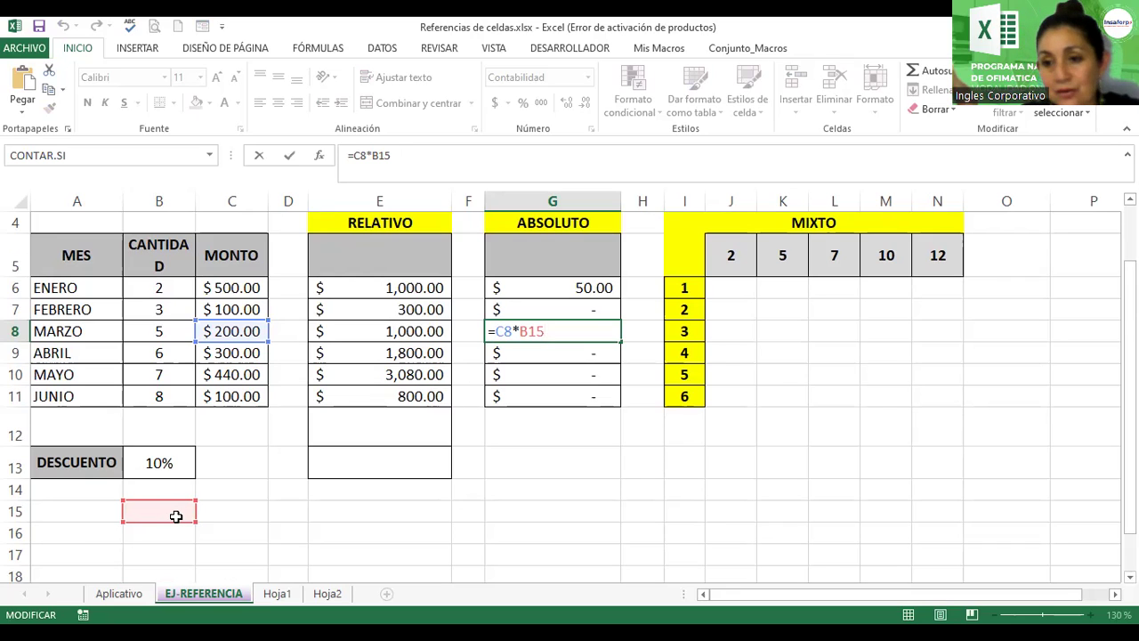
pyautogui.press('Return')
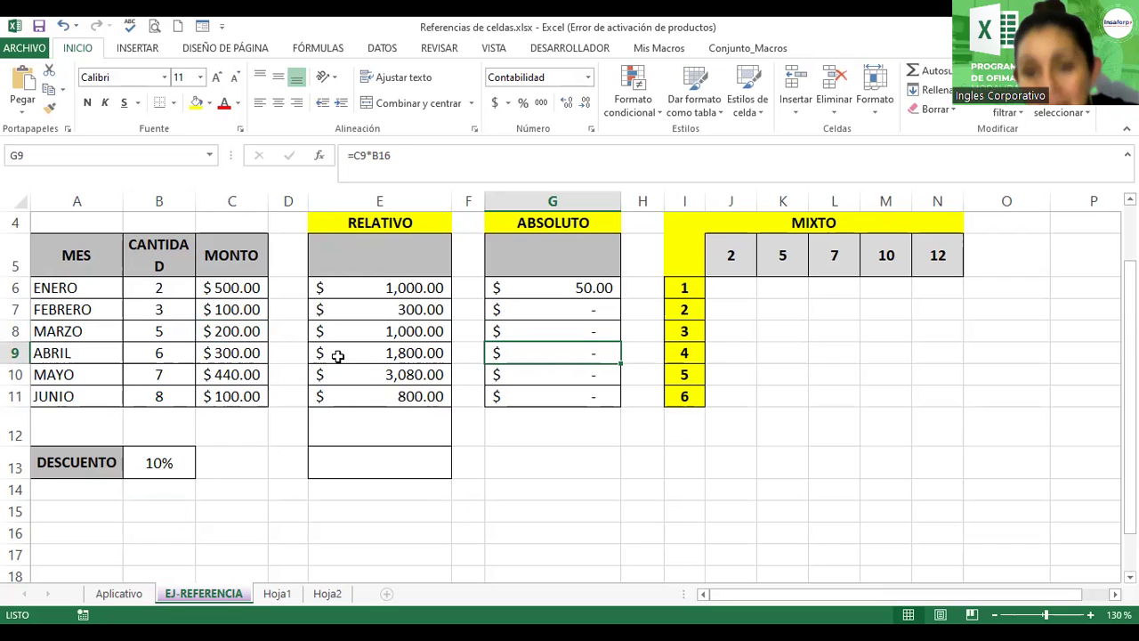
pyautogui.doubleClick(554, 285)
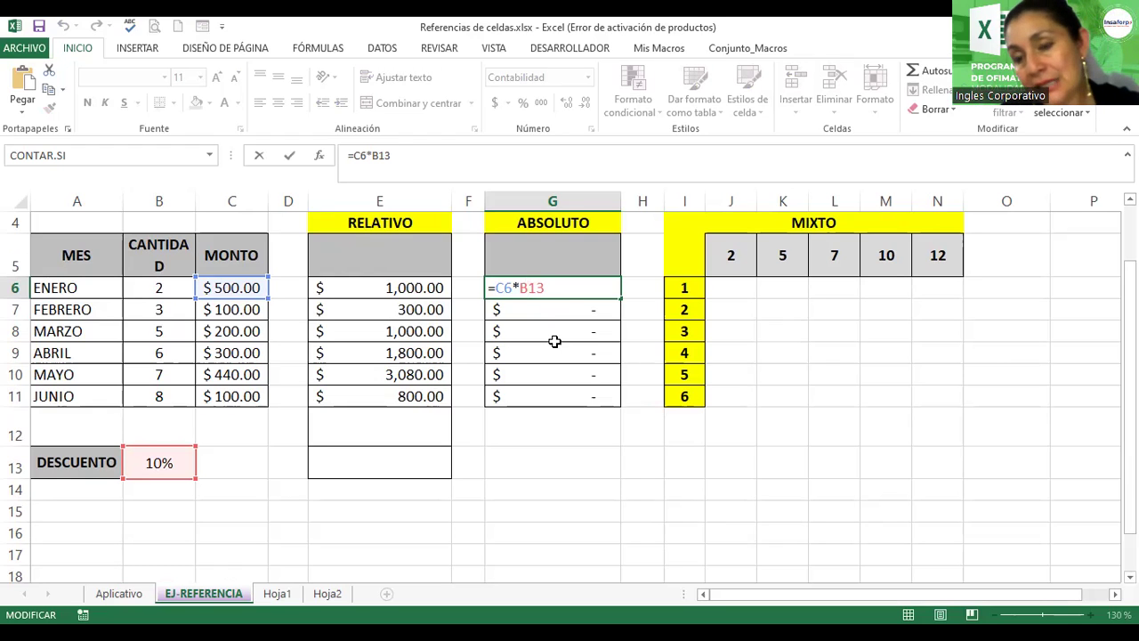
# Step: Change G6 to =C6*$B$13 and fill it to G11, giving 50.00, 10.00, 20.00, 30.00, 44.00, 10.00
pyautogui.press('Left')
pyautogui.press('Left')
pyautogui.press('Left')
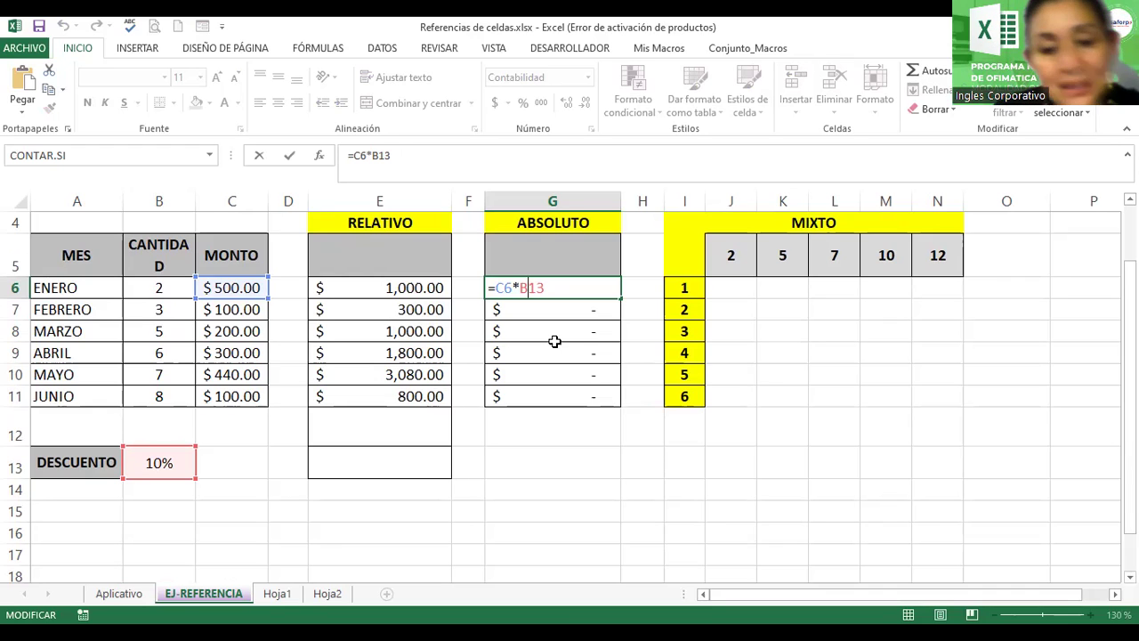
pyautogui.press('F4')
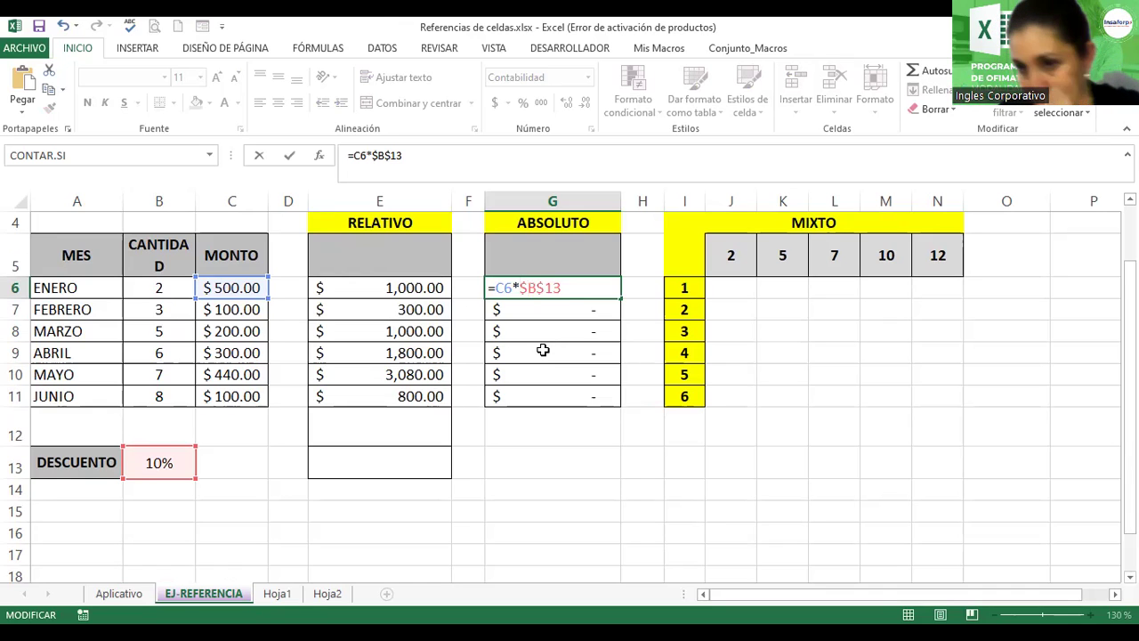
pyautogui.click(549, 290)
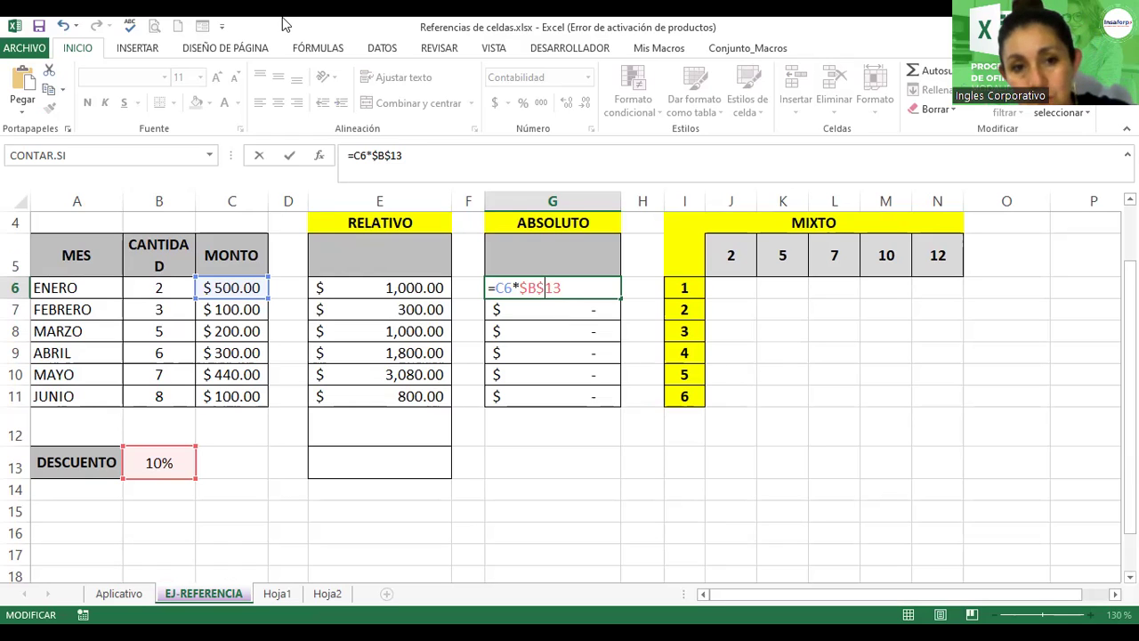
pyautogui.hotkey('alt', 'Tab')
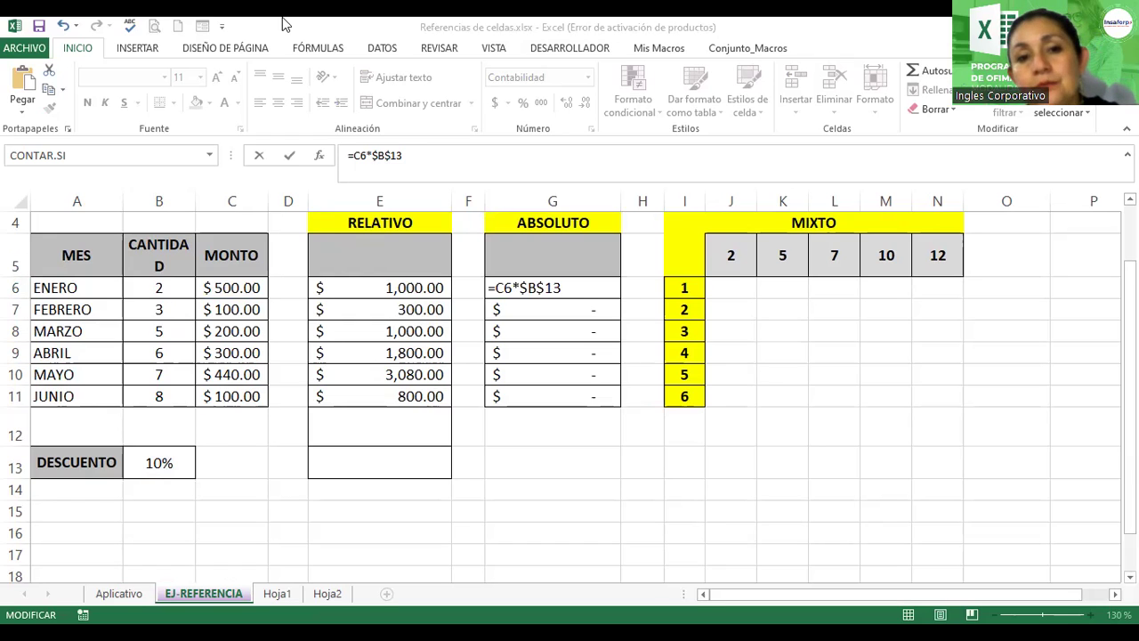
pyautogui.click(565, 287)
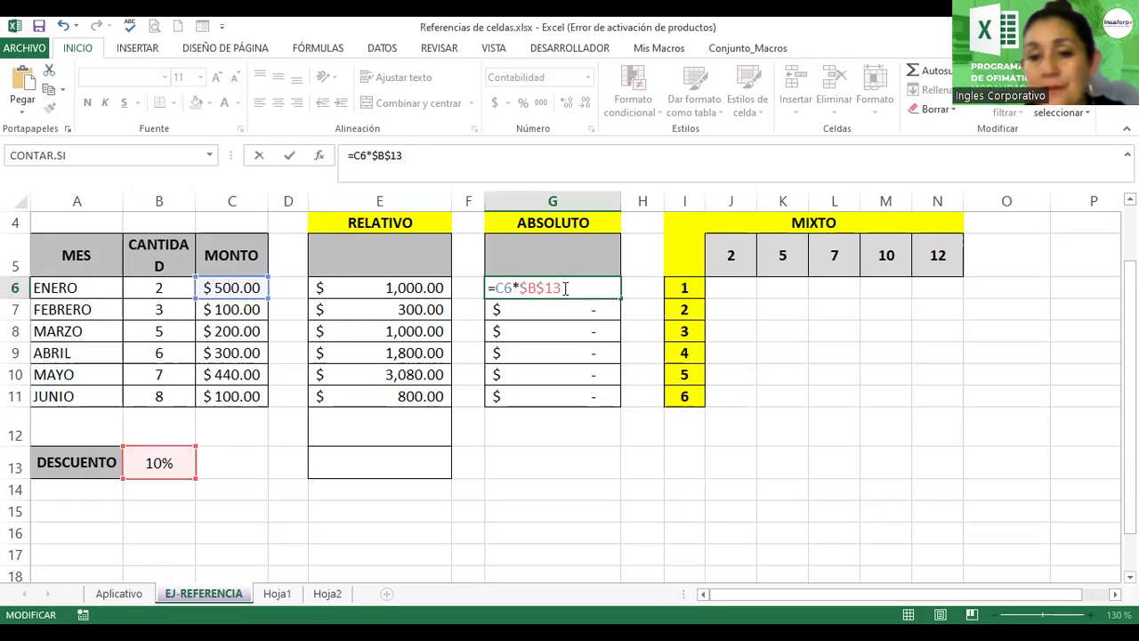
pyautogui.press('Return')
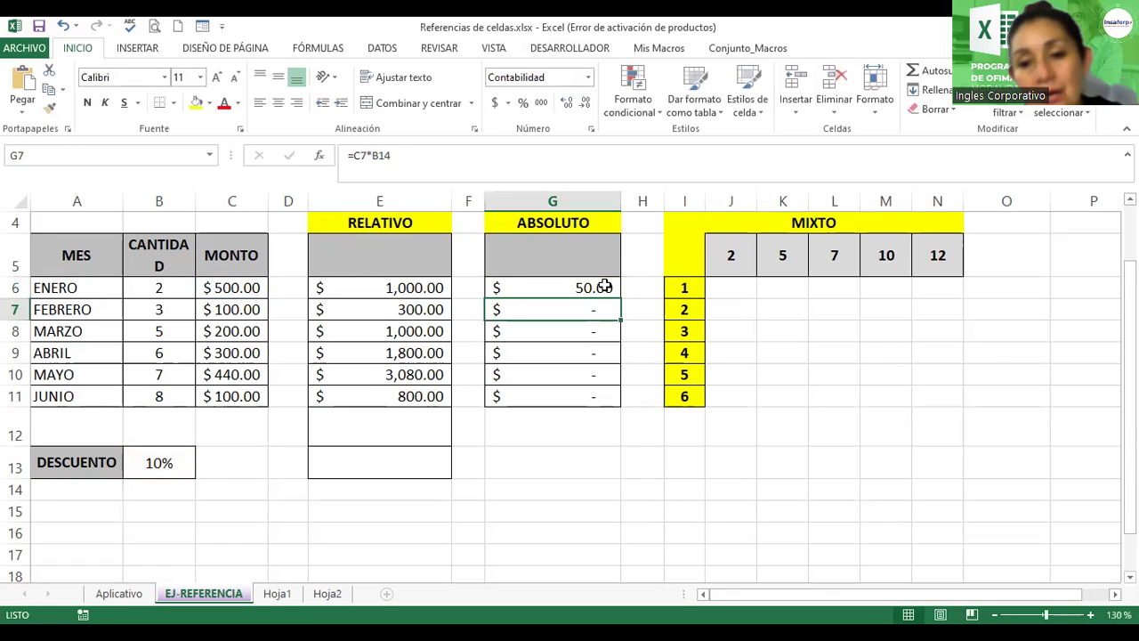
pyautogui.click(604, 285)
pyautogui.moveTo(620, 301); pyautogui.dragTo(615, 402)
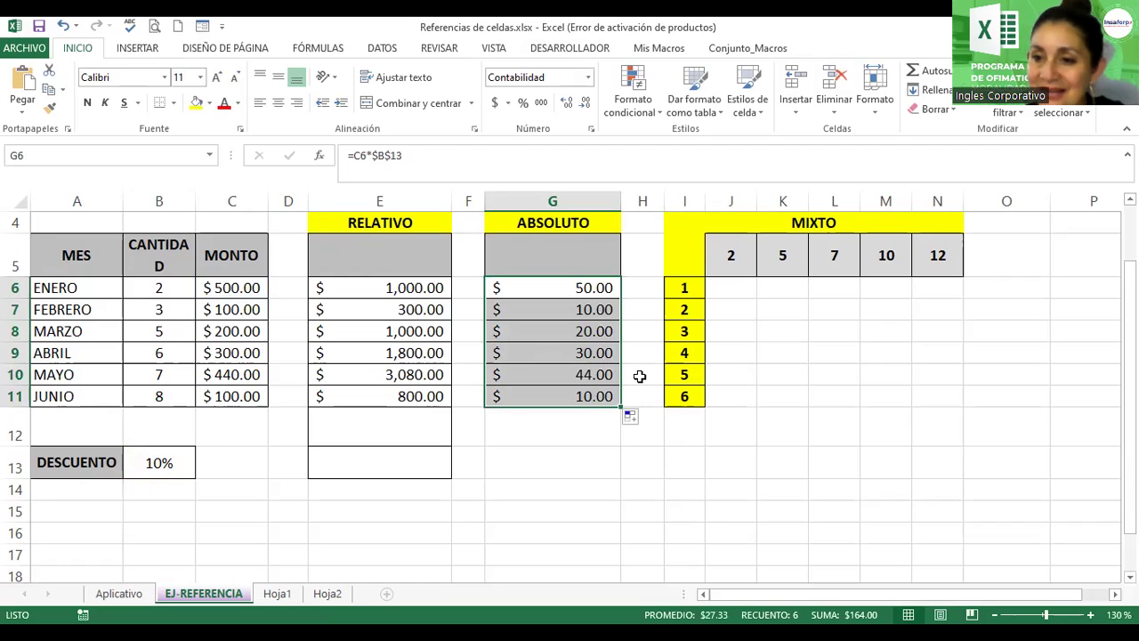
pyautogui.doubleClick(576, 310)
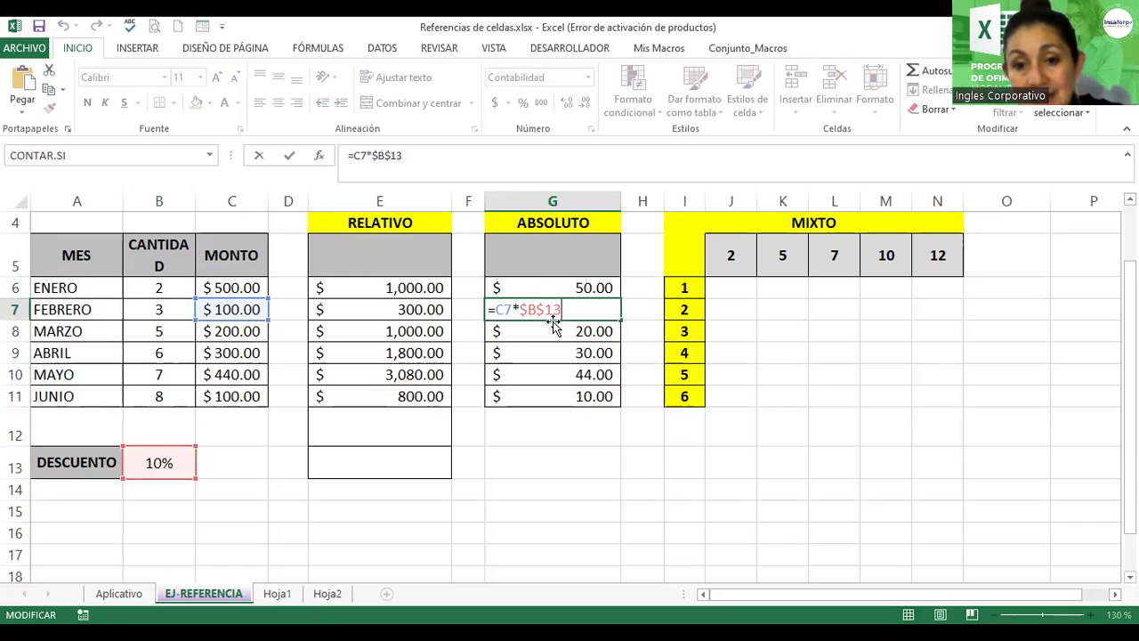
pyautogui.click(553, 329)
pyautogui.doubleClick(538, 331)
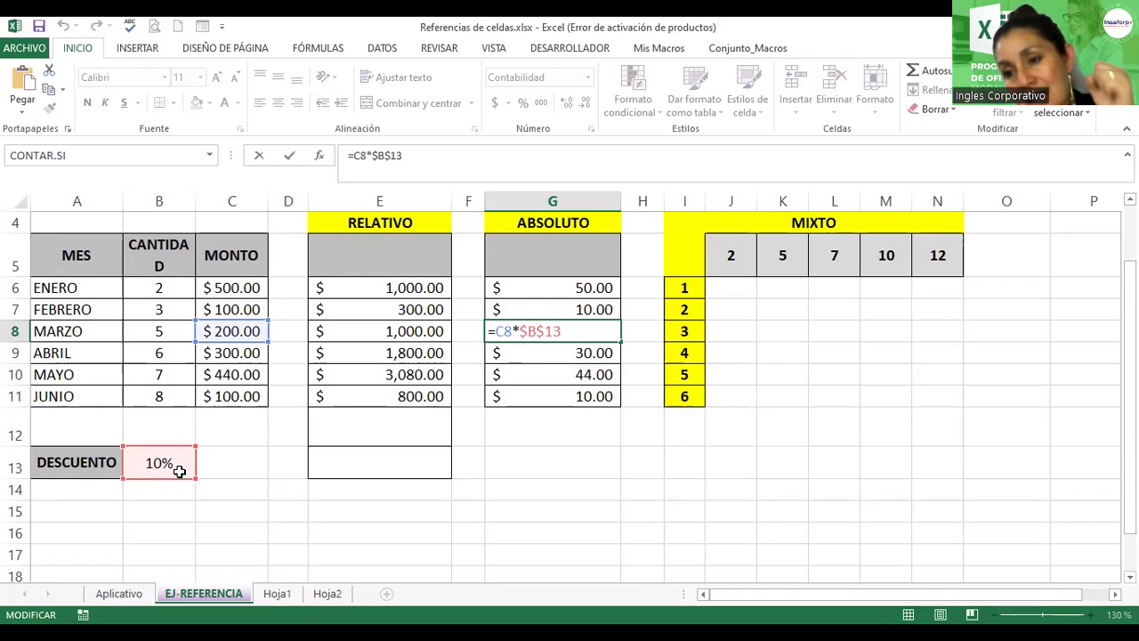
pyautogui.press('Return')
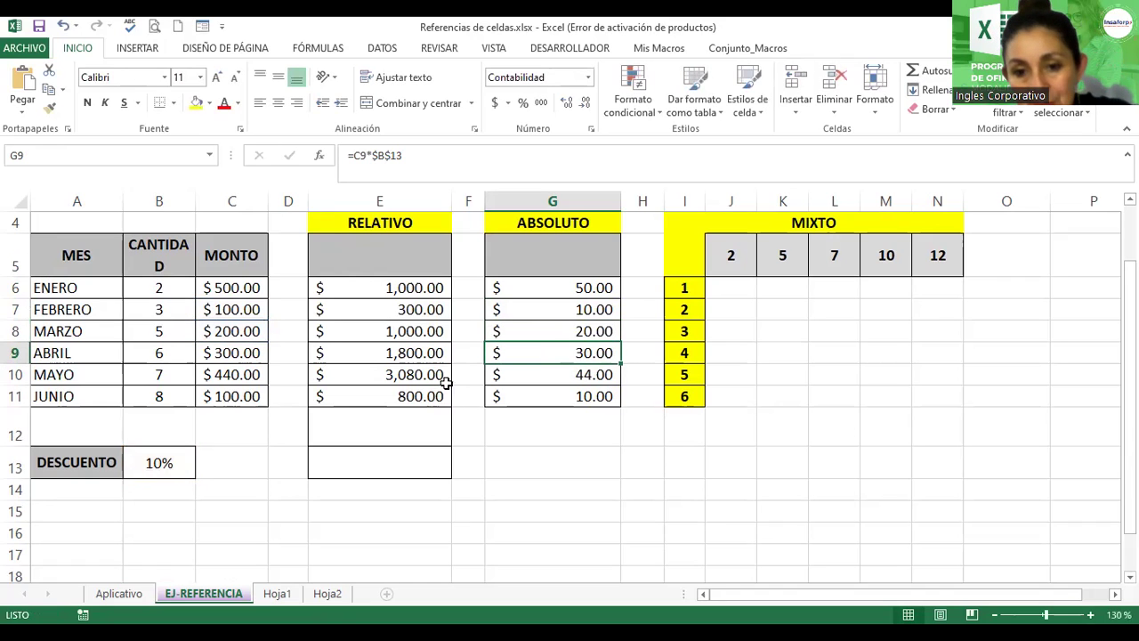
pyautogui.doubleClick(549, 354)
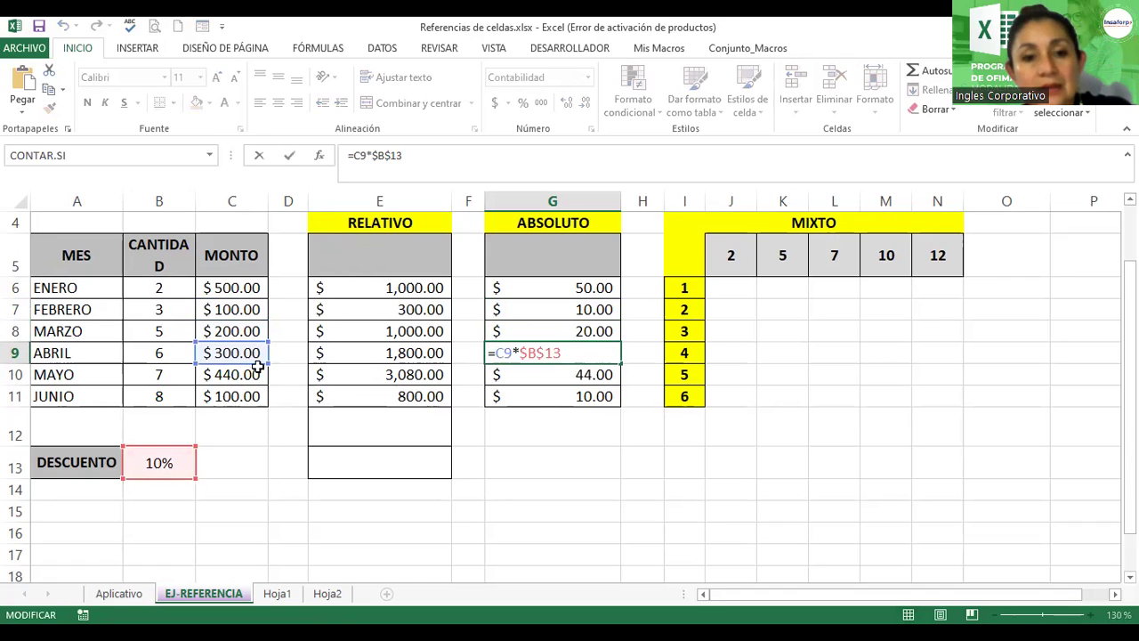
pyautogui.press('Return')
pyautogui.doubleClick(525, 379)
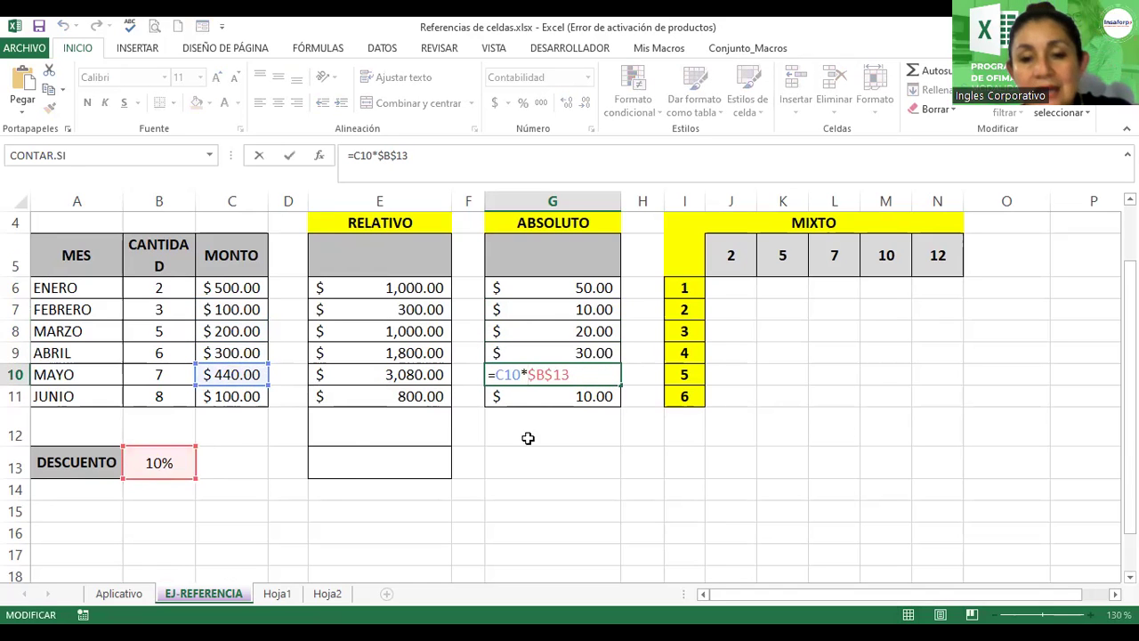
pyautogui.press('Return')
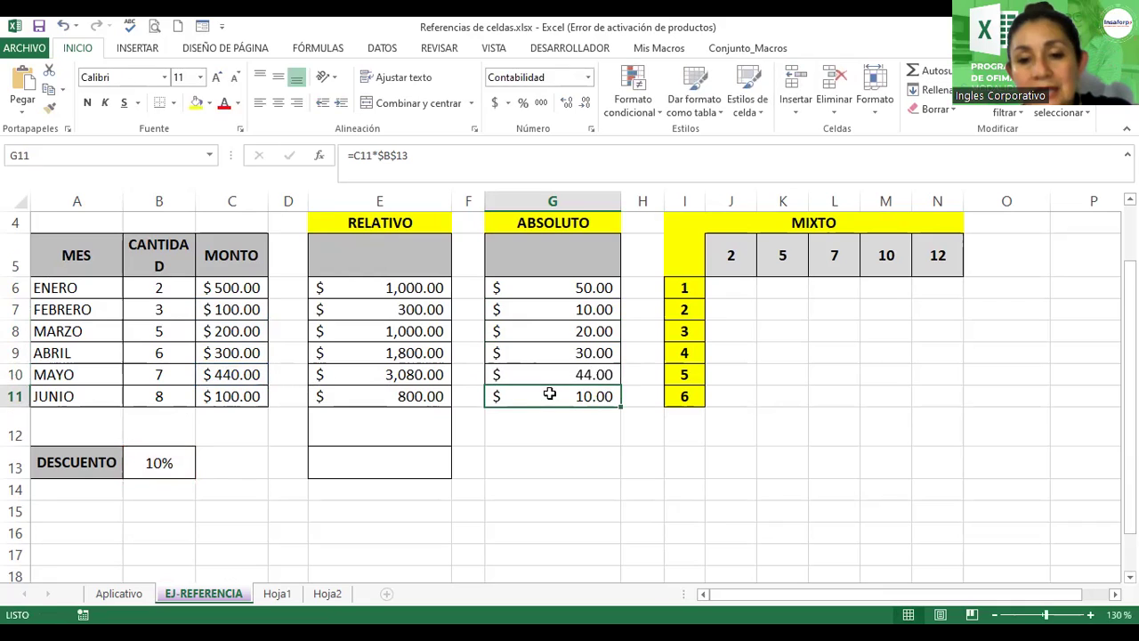
pyautogui.doubleClick(547, 392)
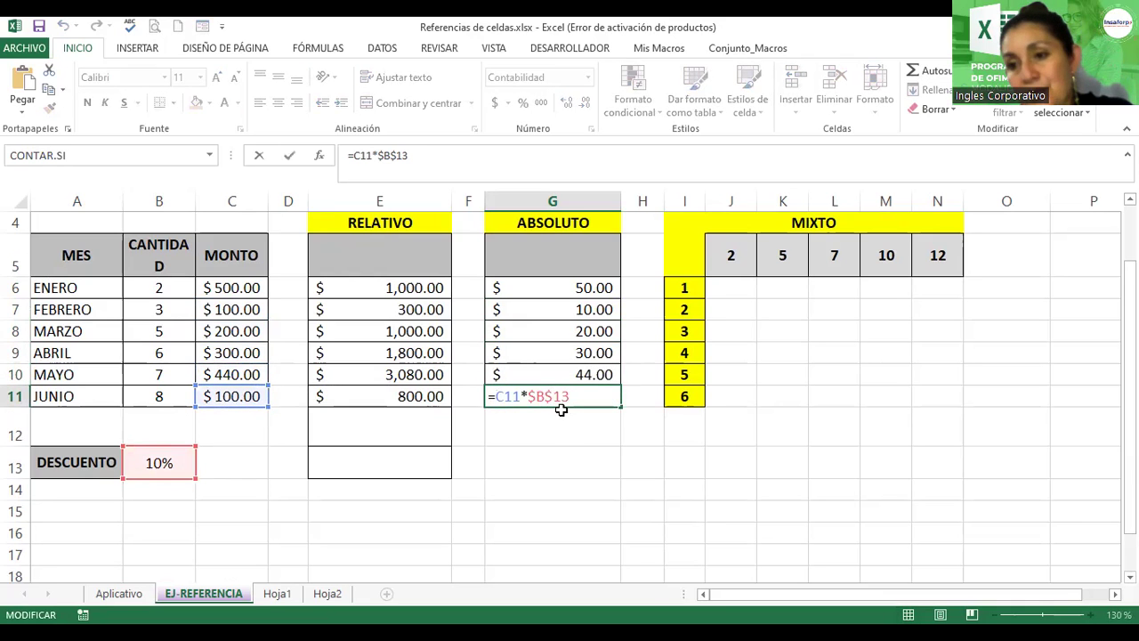
pyautogui.press('Return')
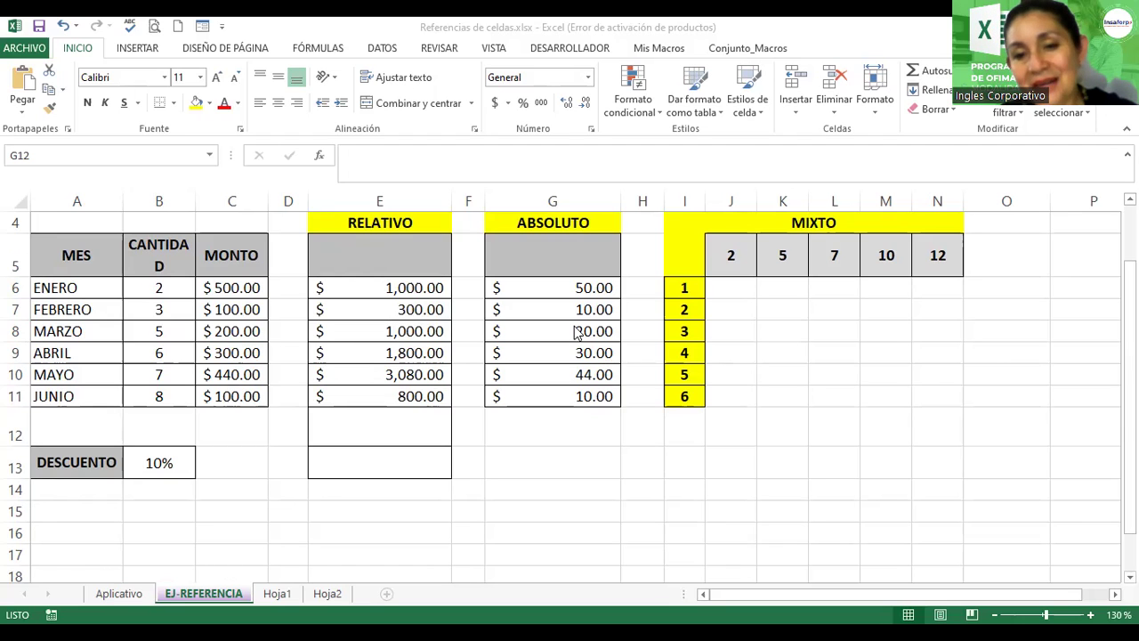
pyautogui.click(534, 292)
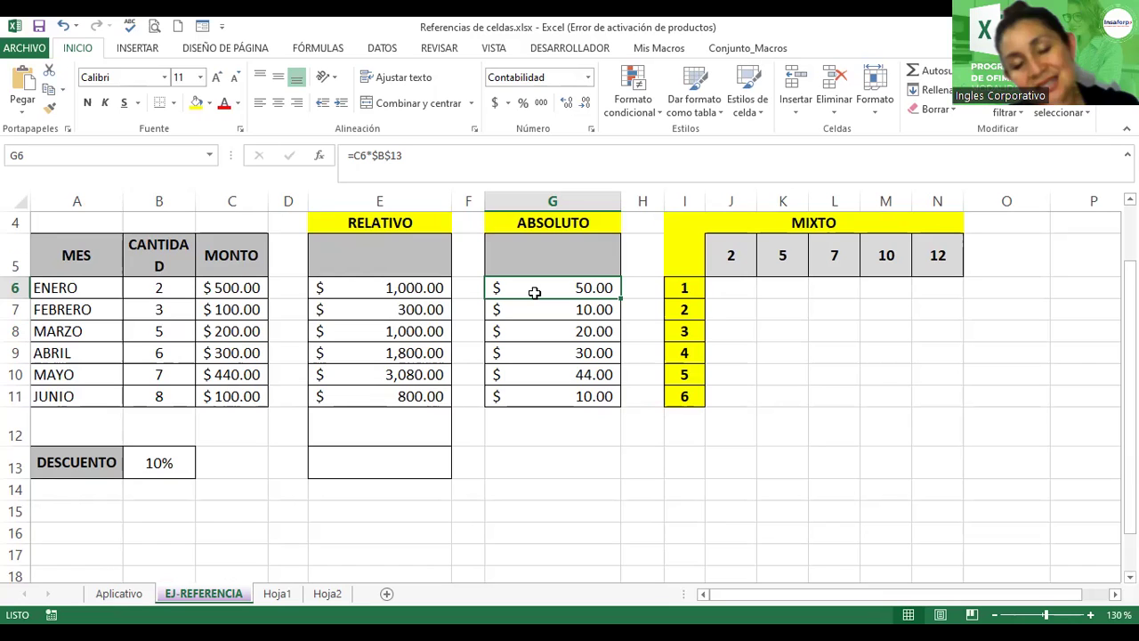
pyautogui.click(547, 349)
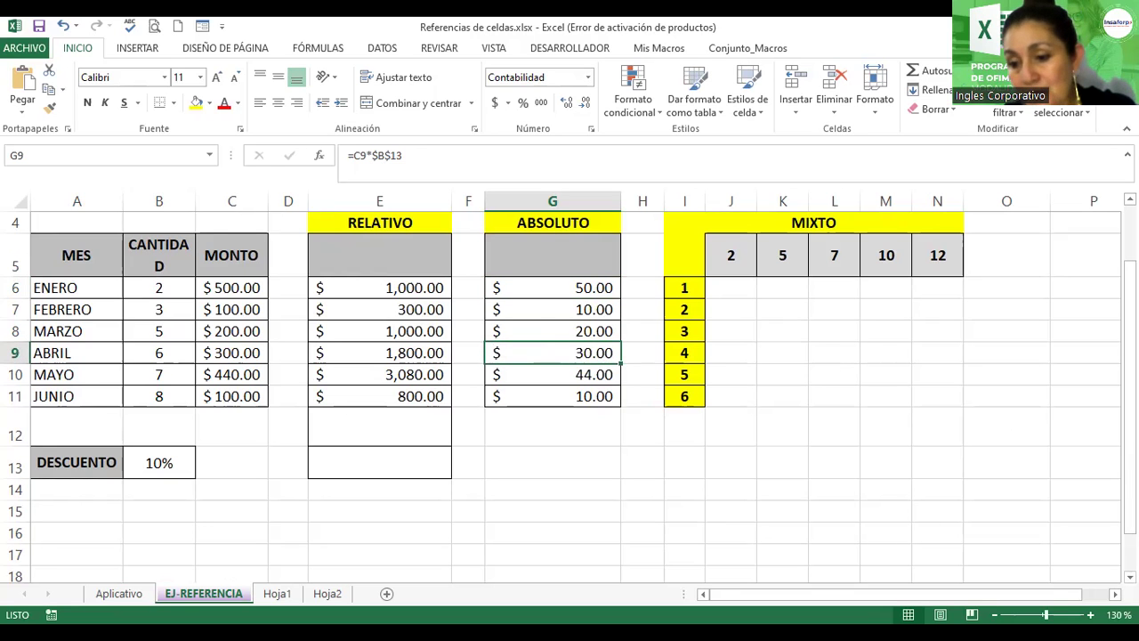
pyautogui.hscroll(2, 1060, 387)
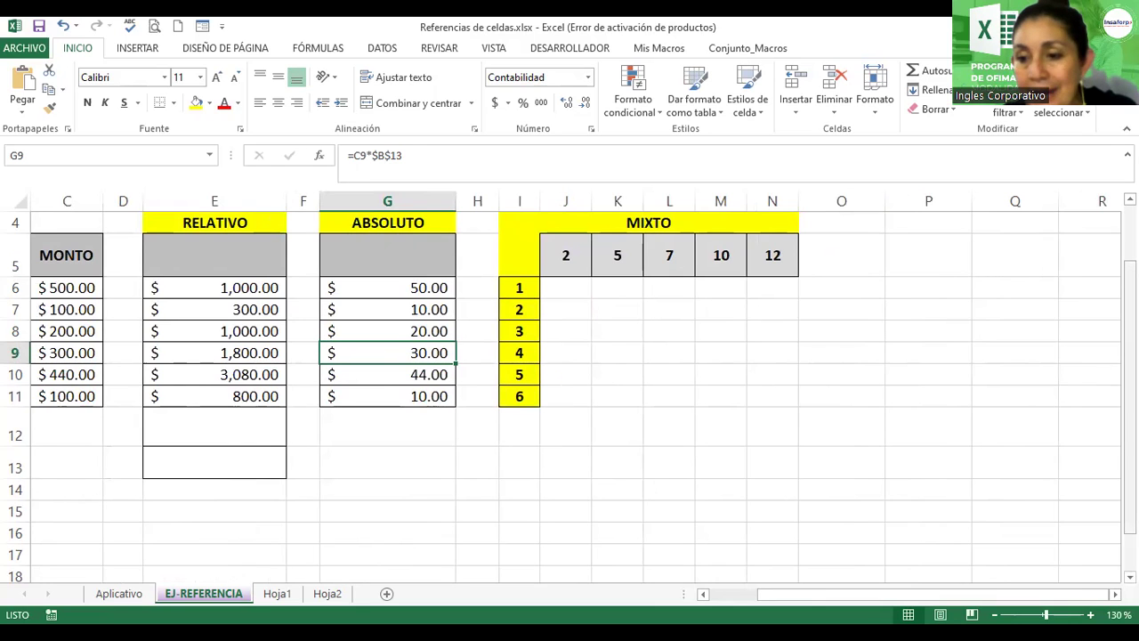
pyautogui.scroll(1, 654, 317)
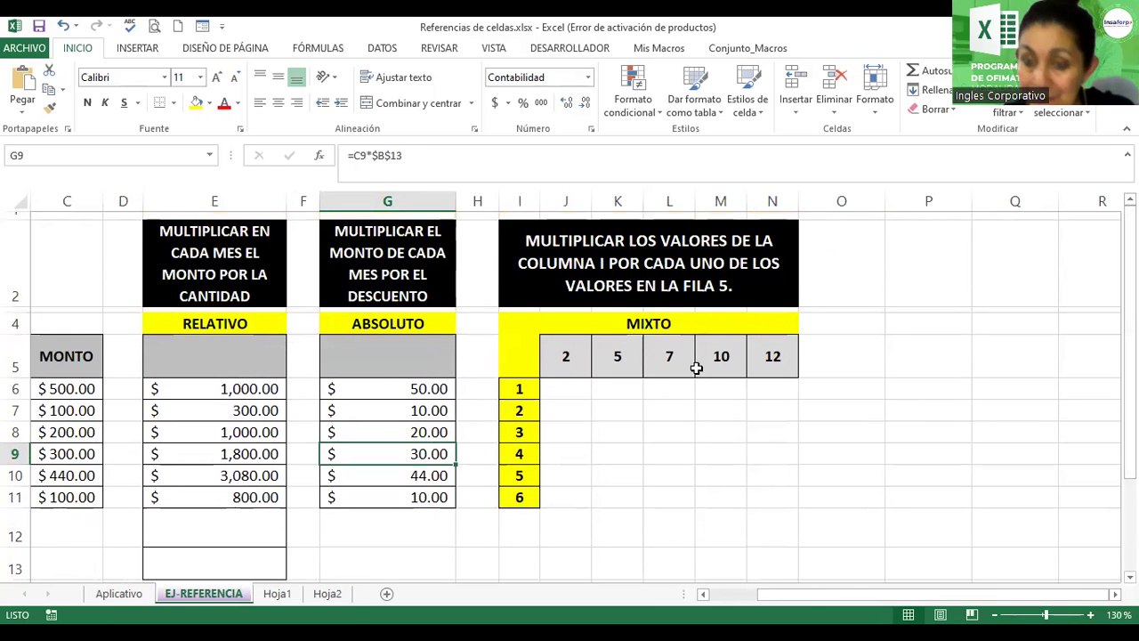
pyautogui.click(554, 390)
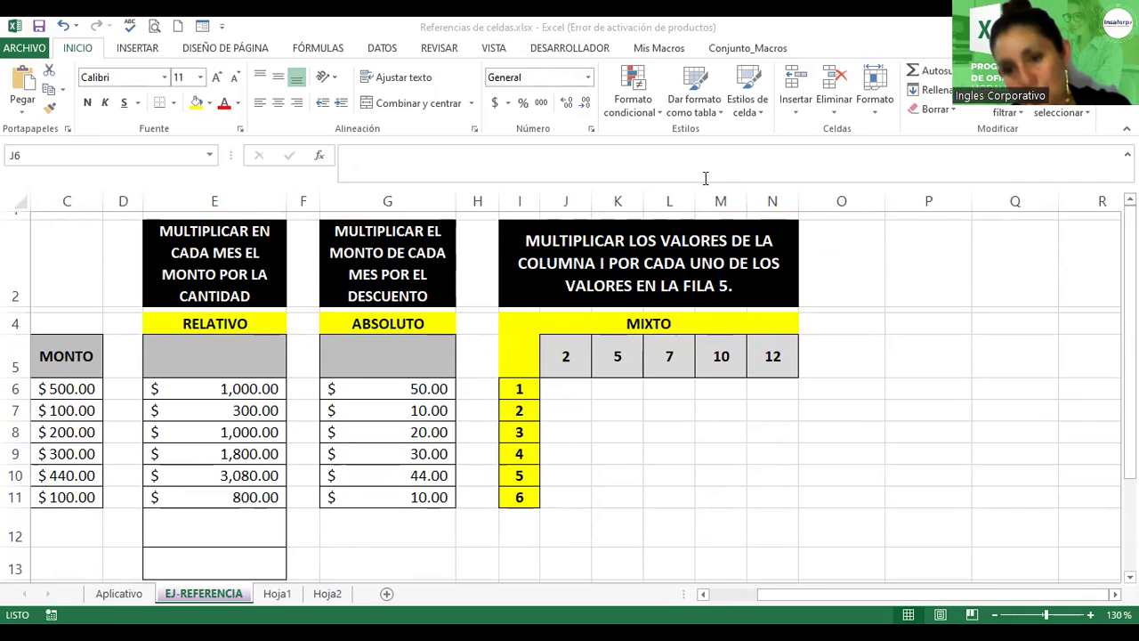
# Step: Enter =J5*I6 in J6 so it returns 2, viewing the sheet at 150%
pyautogui.click(568, 394)
pyautogui.write('=')
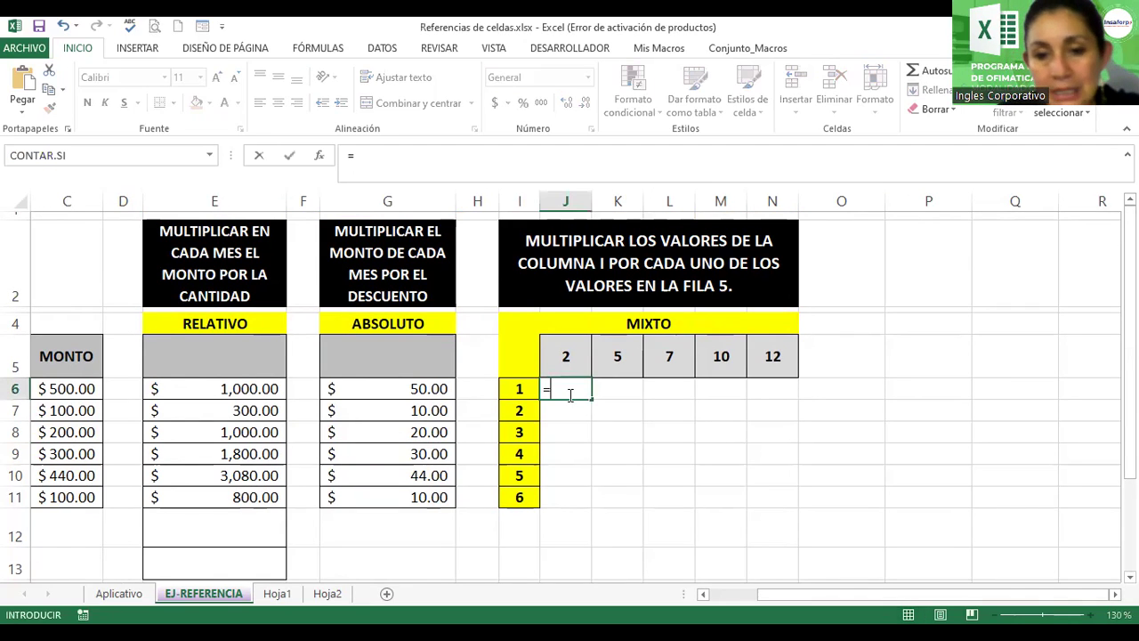
pyautogui.click(554, 357)
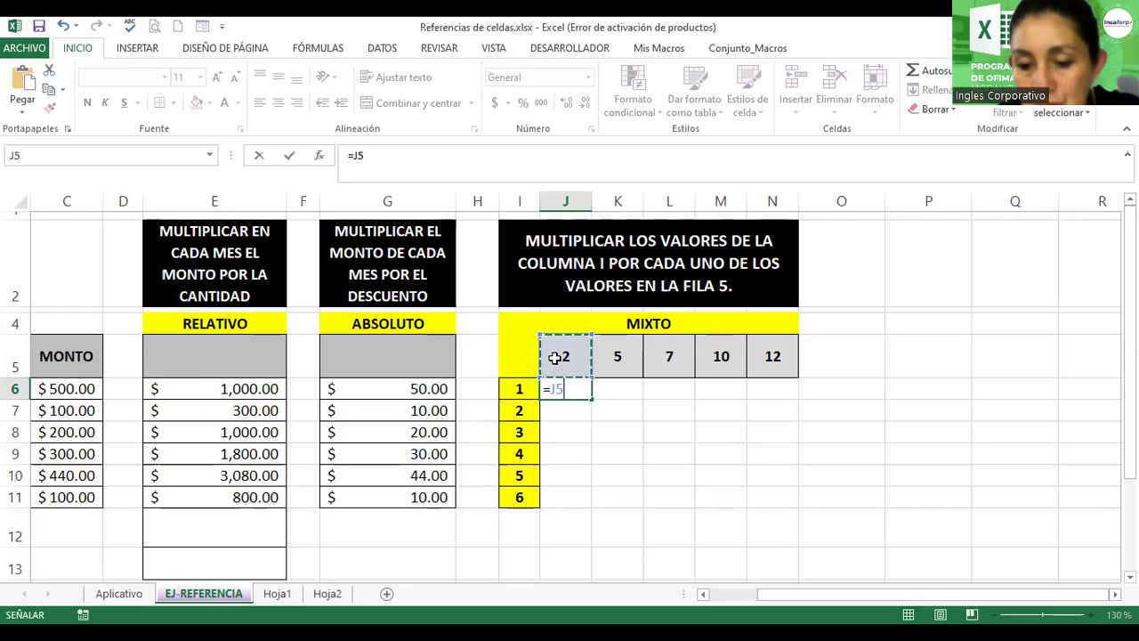
pyautogui.write('*')
pyautogui.click(524, 389)
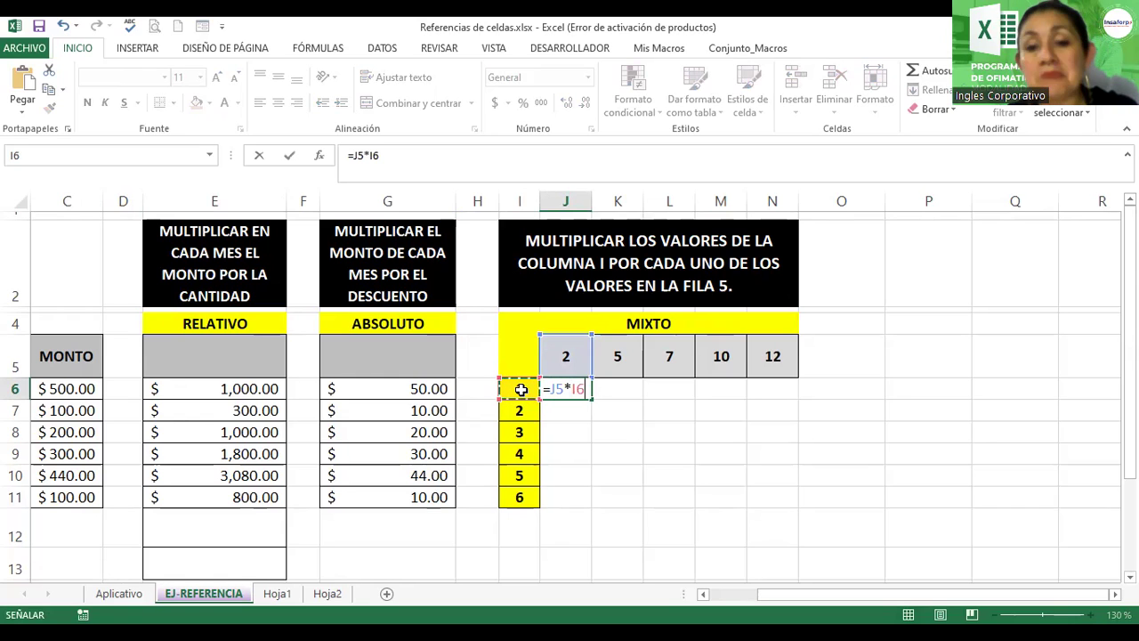
pyautogui.press('Return')
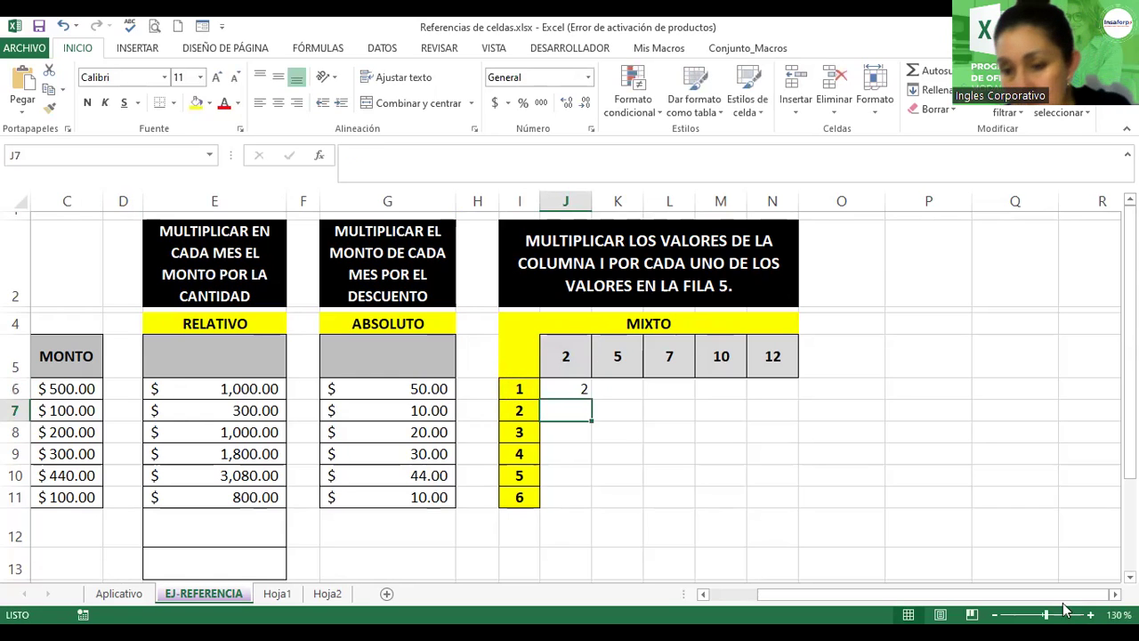
pyautogui.keyDown('ctrl'); pyautogui.scroll(1, 1024, 600); pyautogui.keyUp('ctrl')
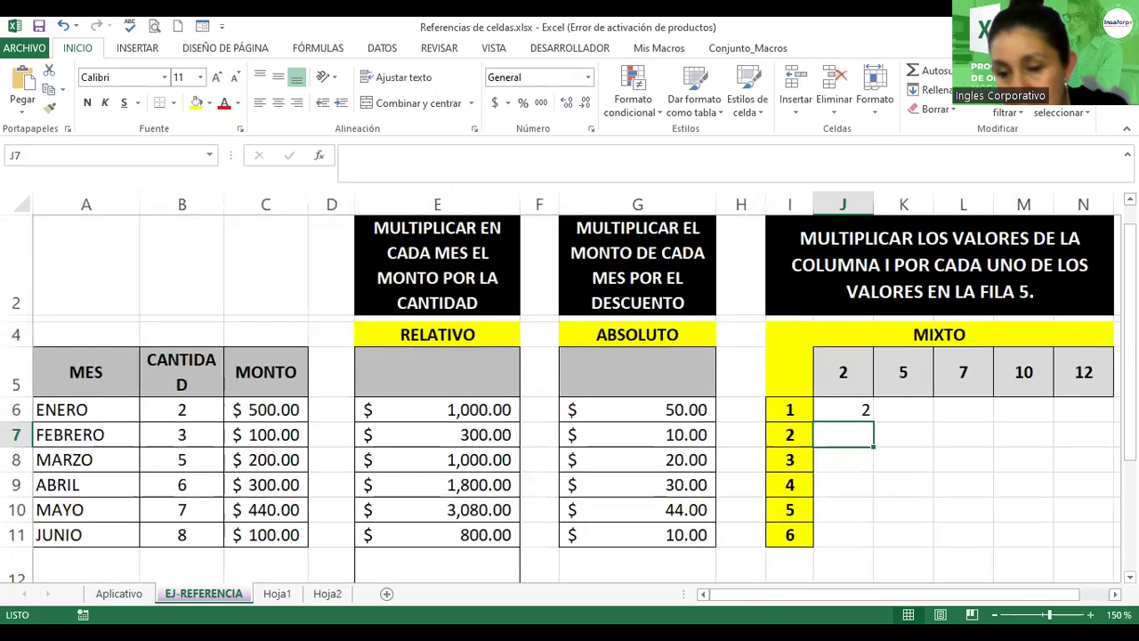
pyautogui.keyDown('ctrl'); pyautogui.scroll(1, 1056, 598); pyautogui.keyUp('ctrl')
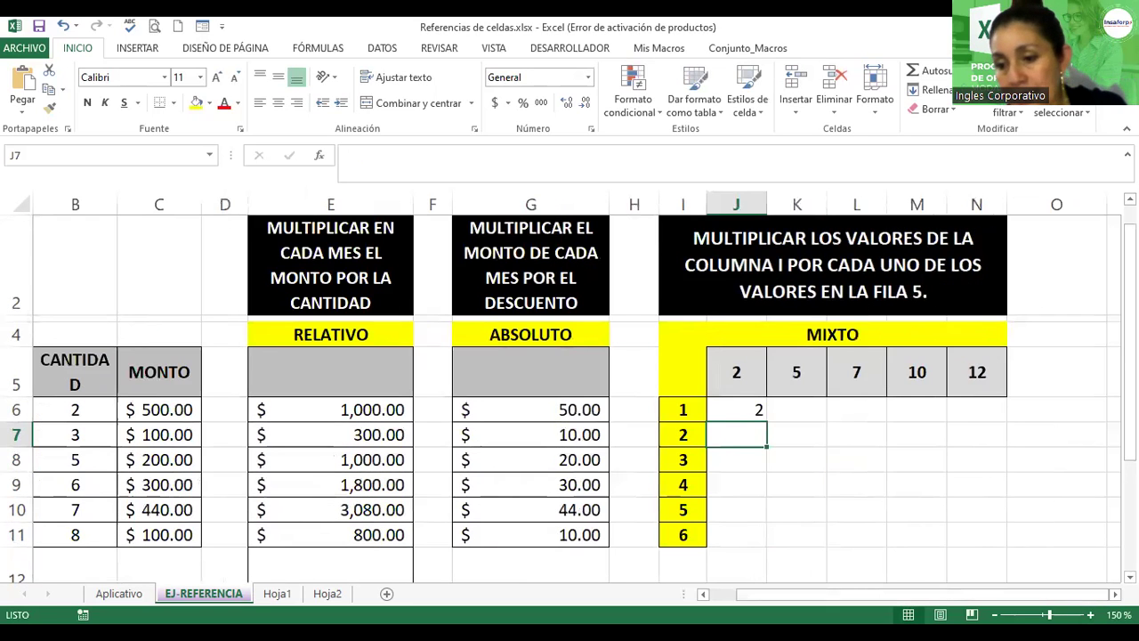
pyautogui.click(1129, 576)
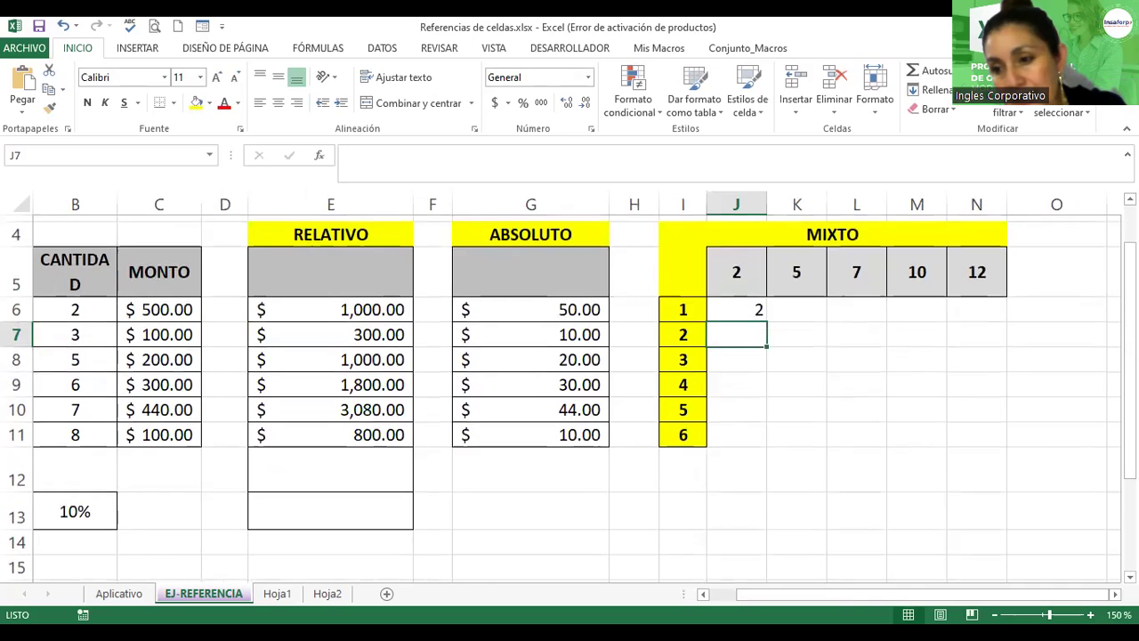
pyautogui.scroll(1, 570, 400)
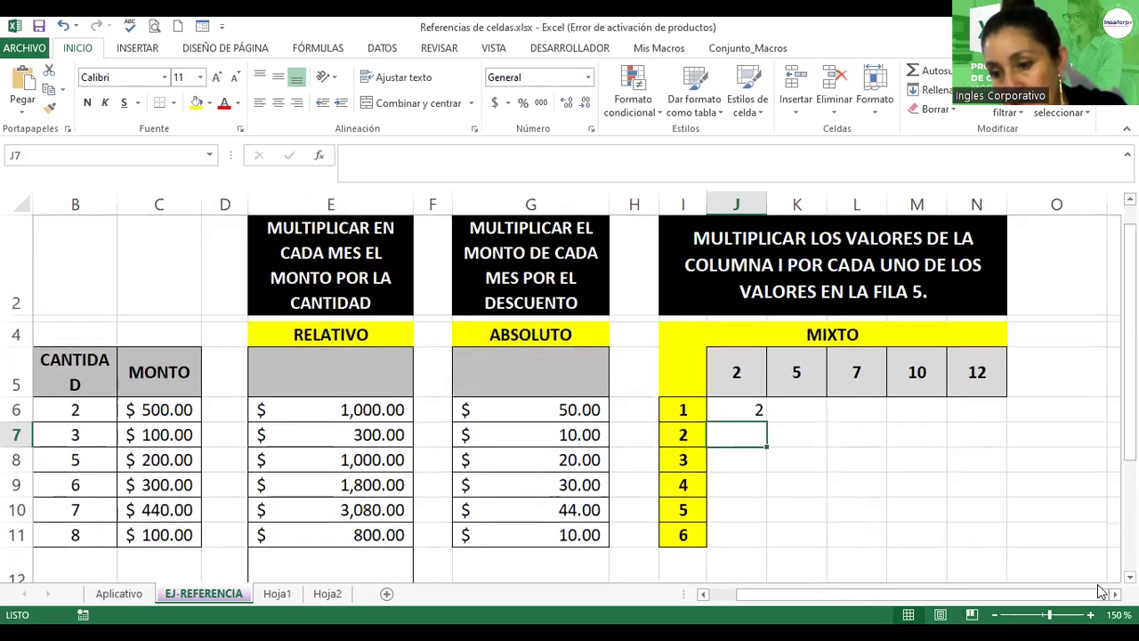
pyautogui.click(1113, 594)
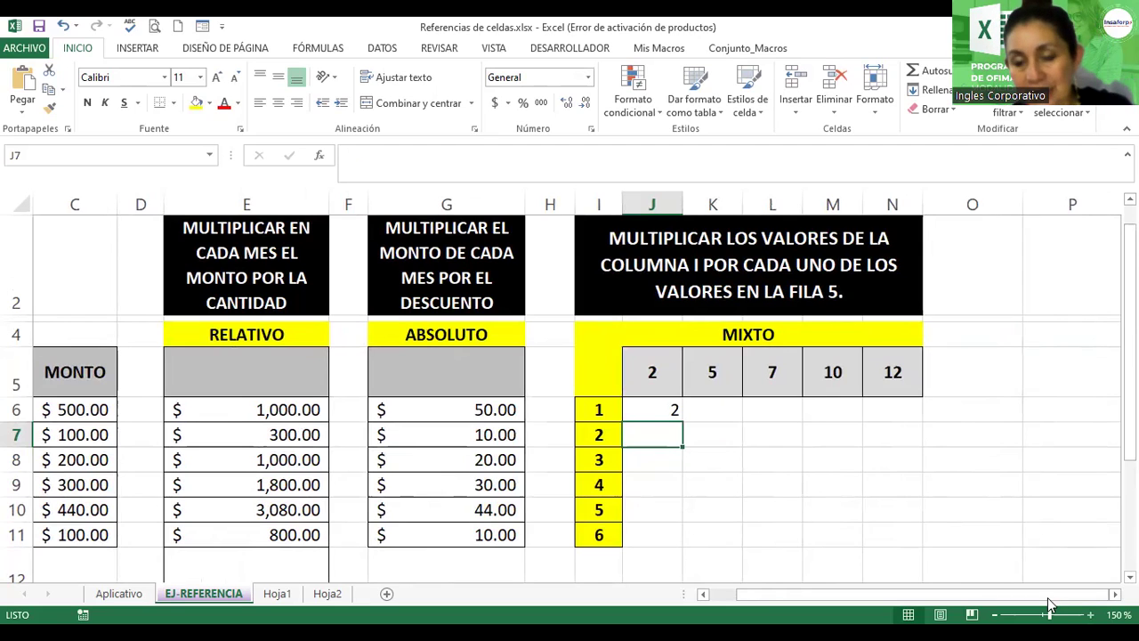
pyautogui.click(665, 412)
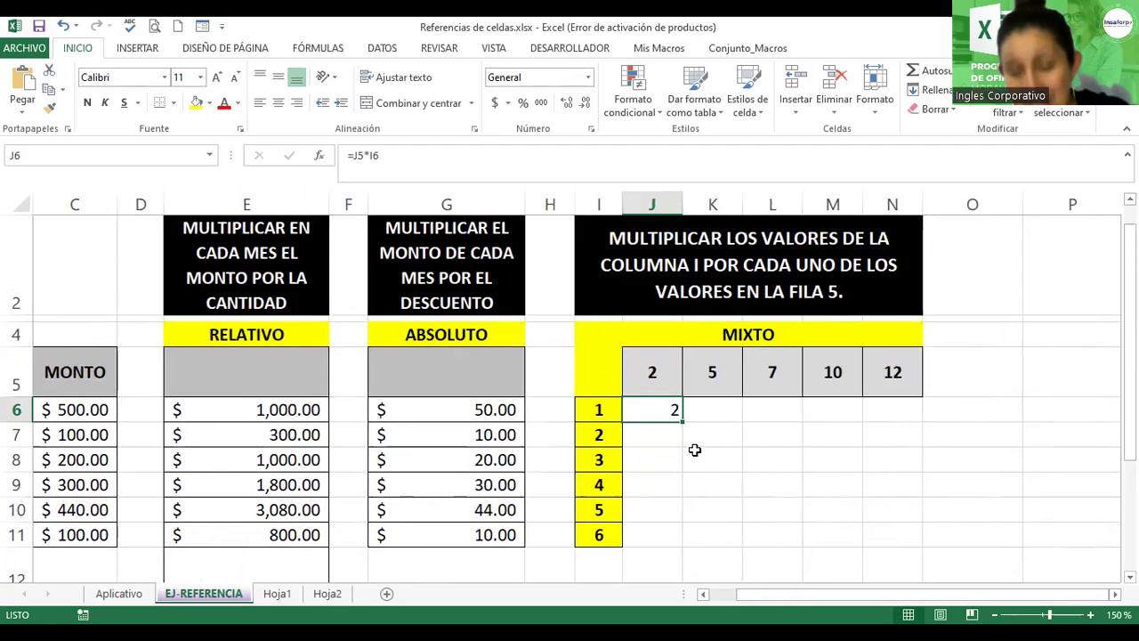
# Step: Fill J6's =J5*I6 formula down to J11 and across to column N
pyautogui.doubleClick(651, 405)
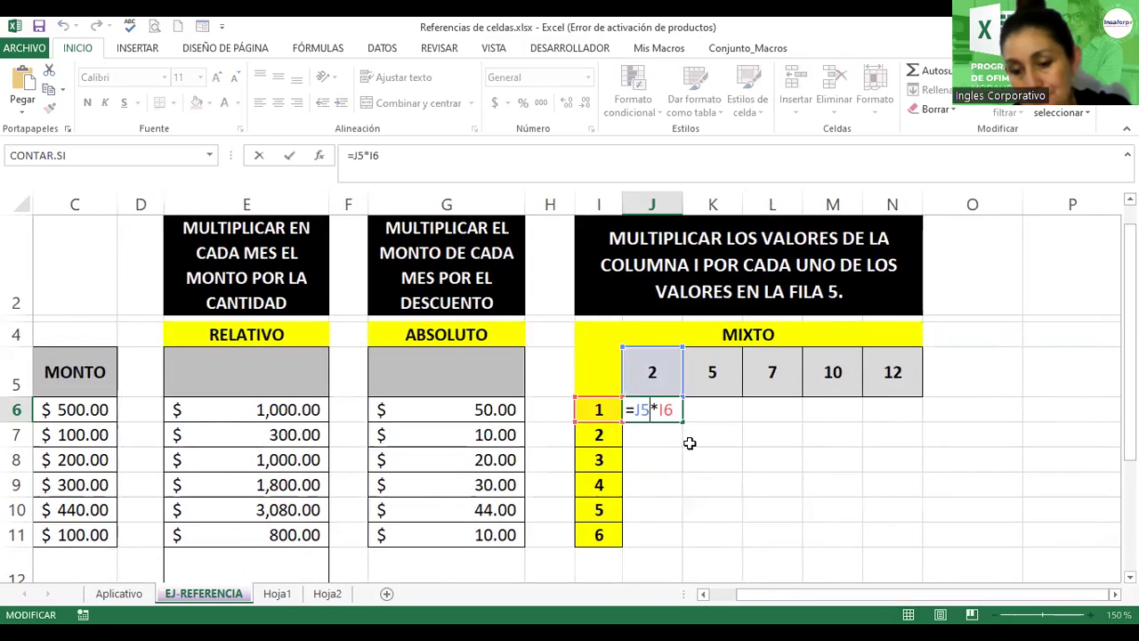
pyautogui.hotkey('ctrl', 'Return')
pyautogui.press('Return')
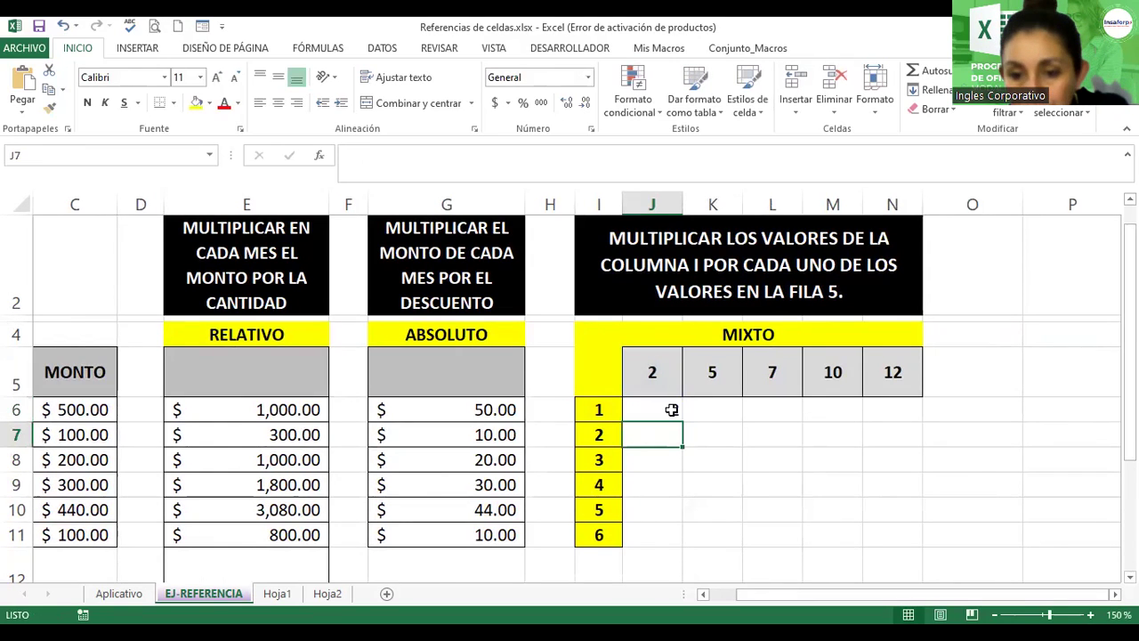
pyautogui.click(669, 411)
pyautogui.moveTo(682, 422); pyautogui.dragTo(684, 469)
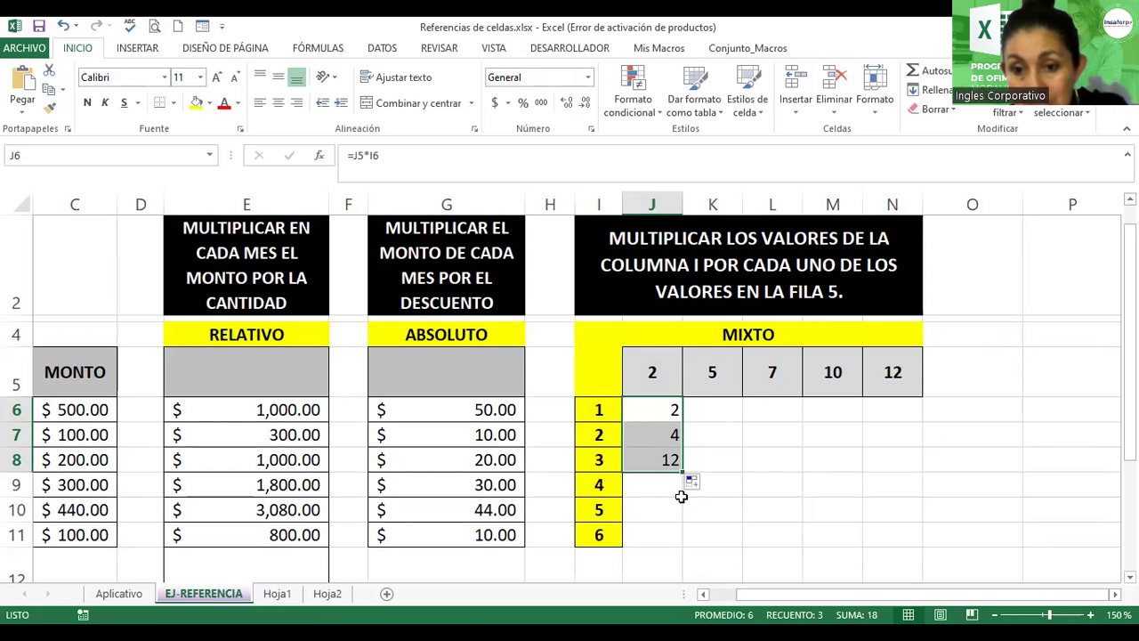
pyautogui.moveTo(682, 472); pyautogui.dragTo(676, 538)
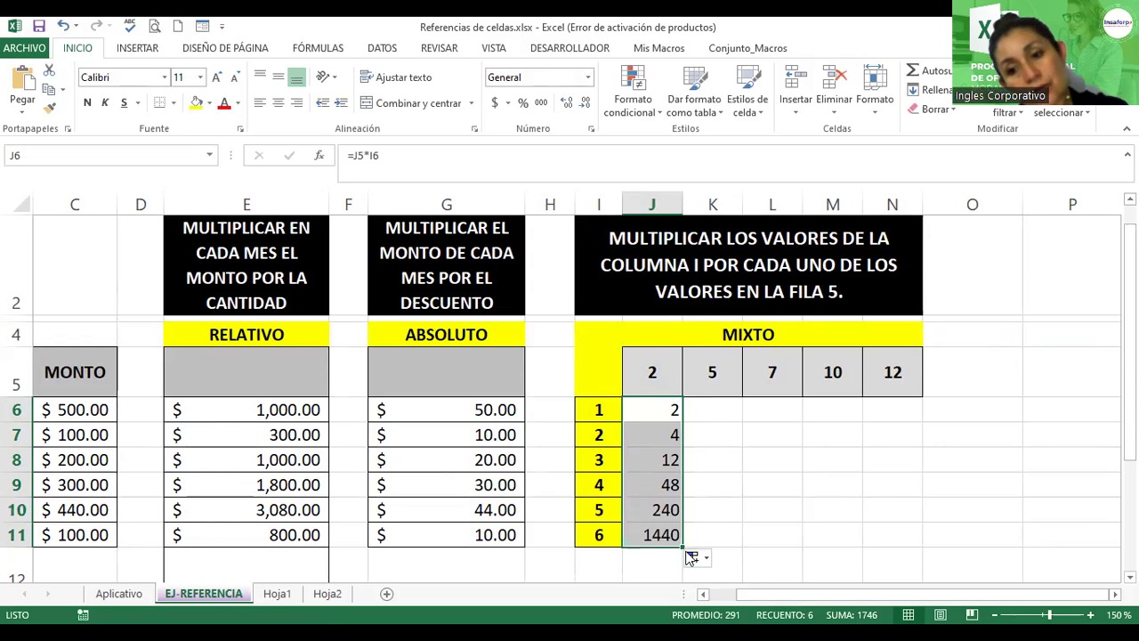
pyautogui.moveTo(682, 545); pyautogui.dragTo(878, 554)
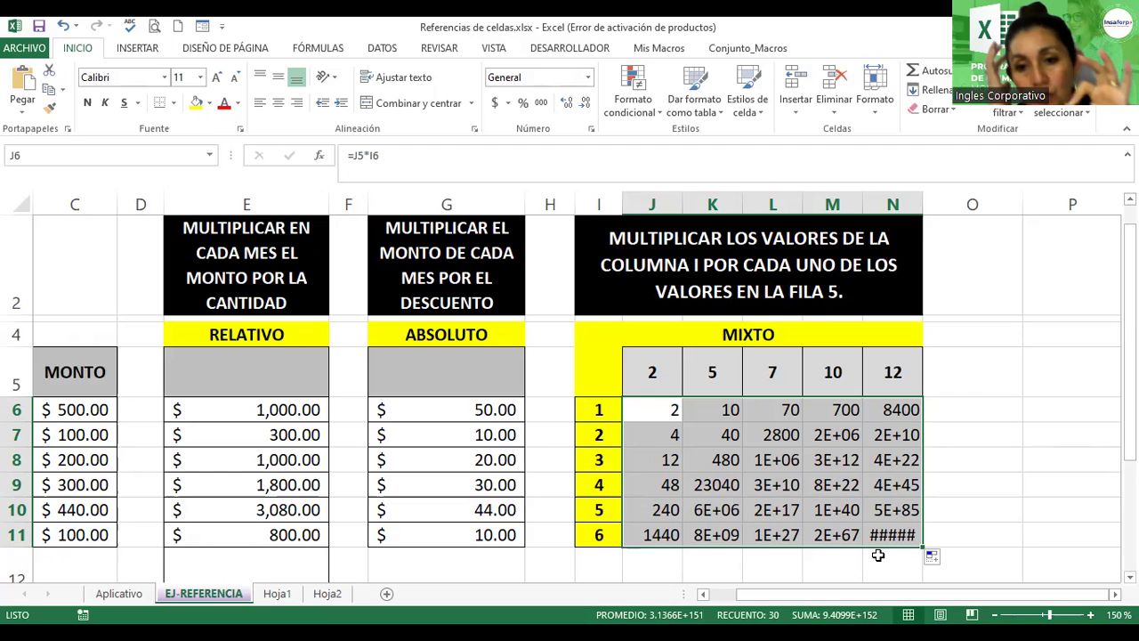
# Step: Clear J6's formula and restart it as =$I6, locking column I
pyautogui.doubleClick(637, 411)
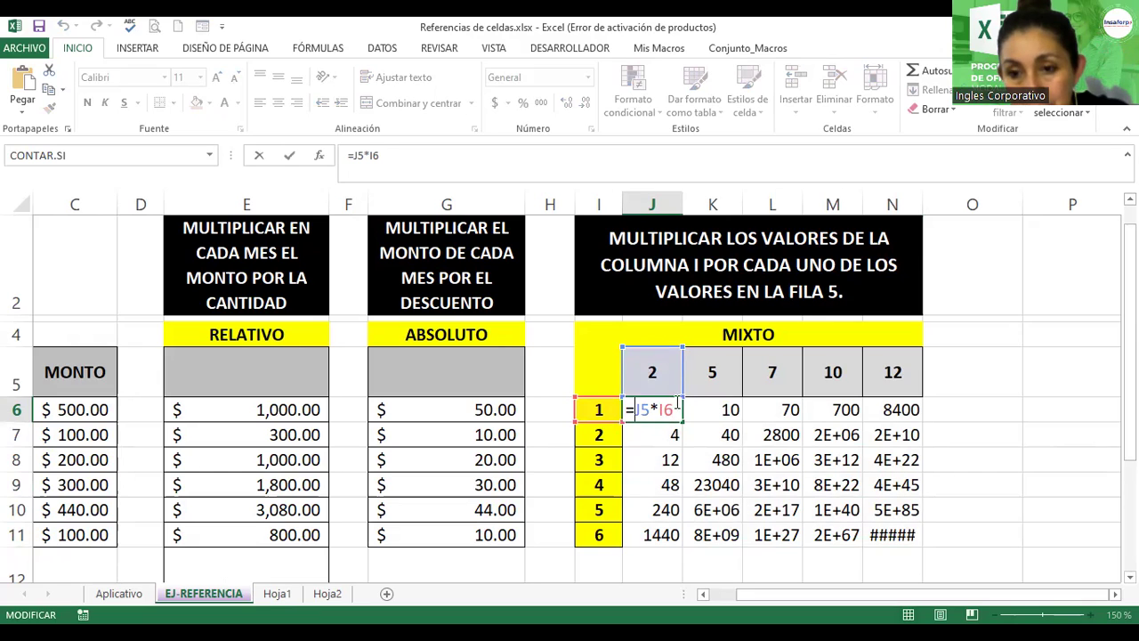
pyautogui.press('BackSpace')
pyautogui.press('BackSpace')
pyautogui.press('BackSpace')
pyautogui.press('BackSpace')
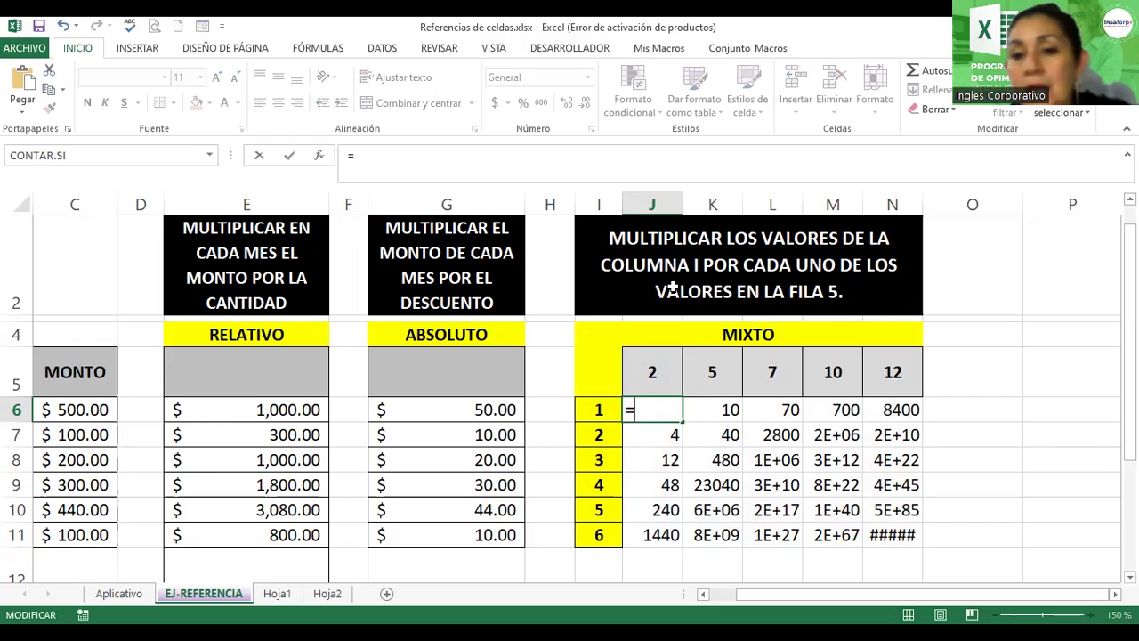
pyautogui.click(598, 408)
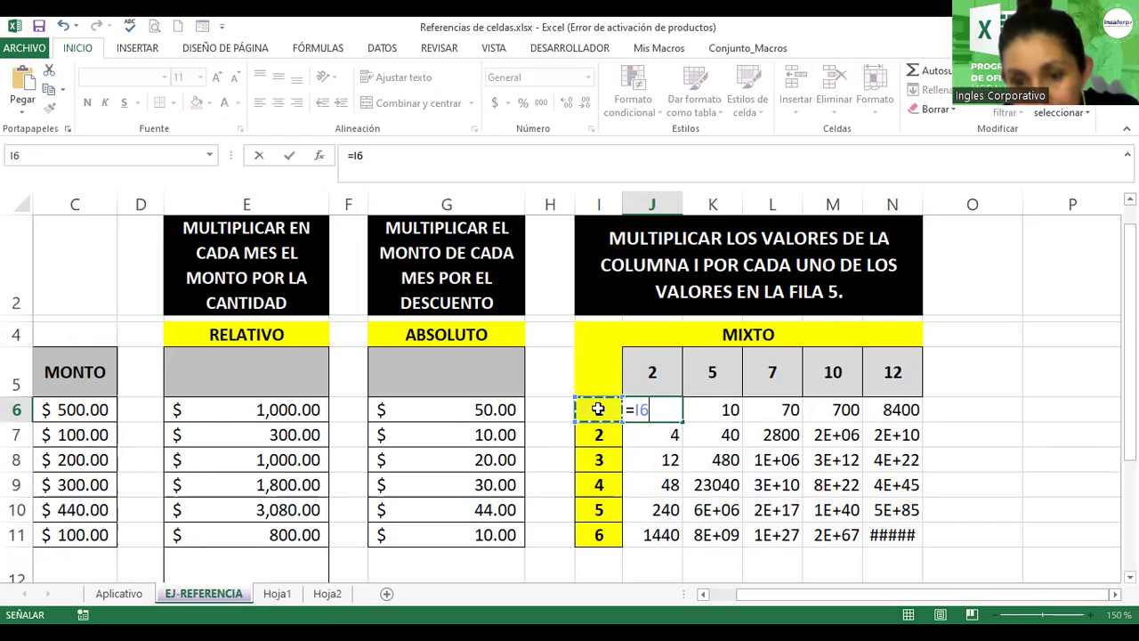
pyautogui.press('F2')
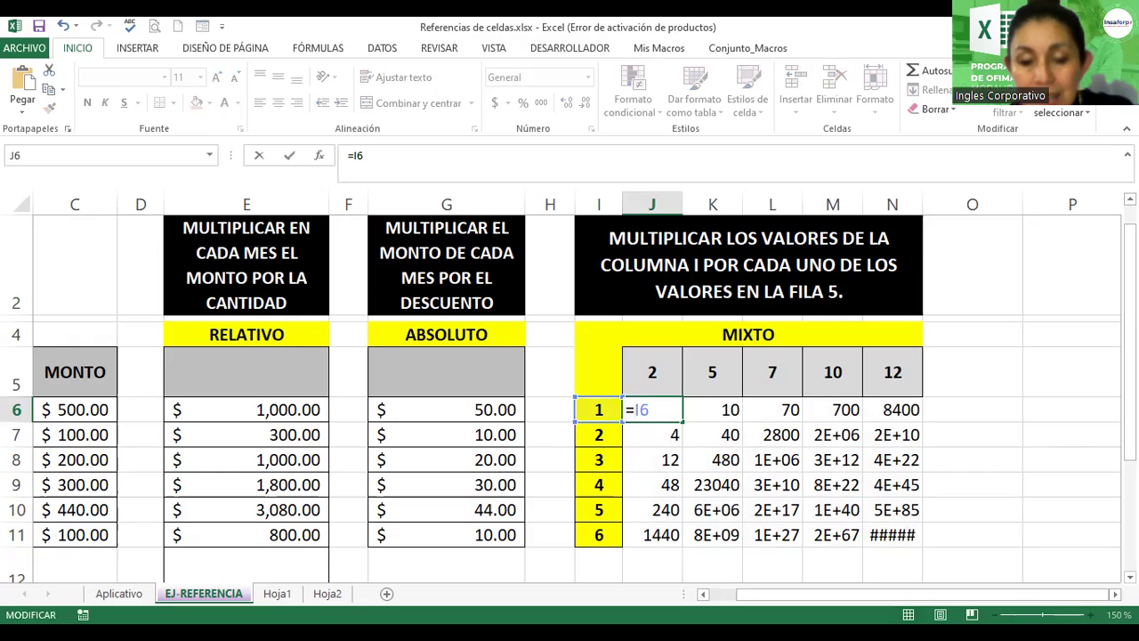
pyautogui.write('&')
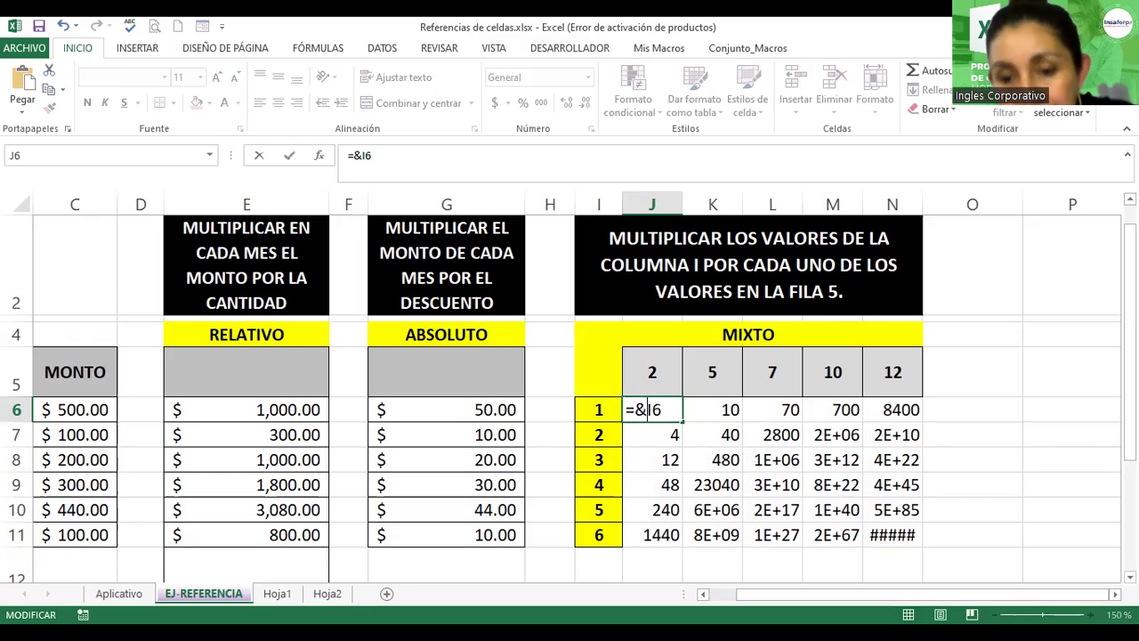
pyautogui.press('BackSpace')
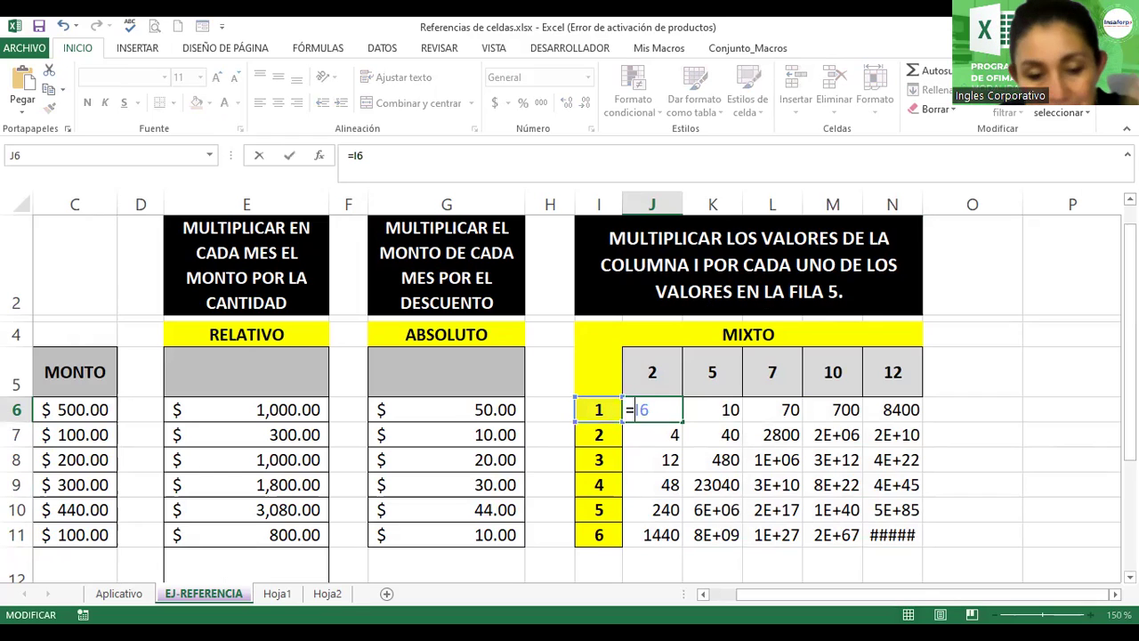
pyautogui.write('$')
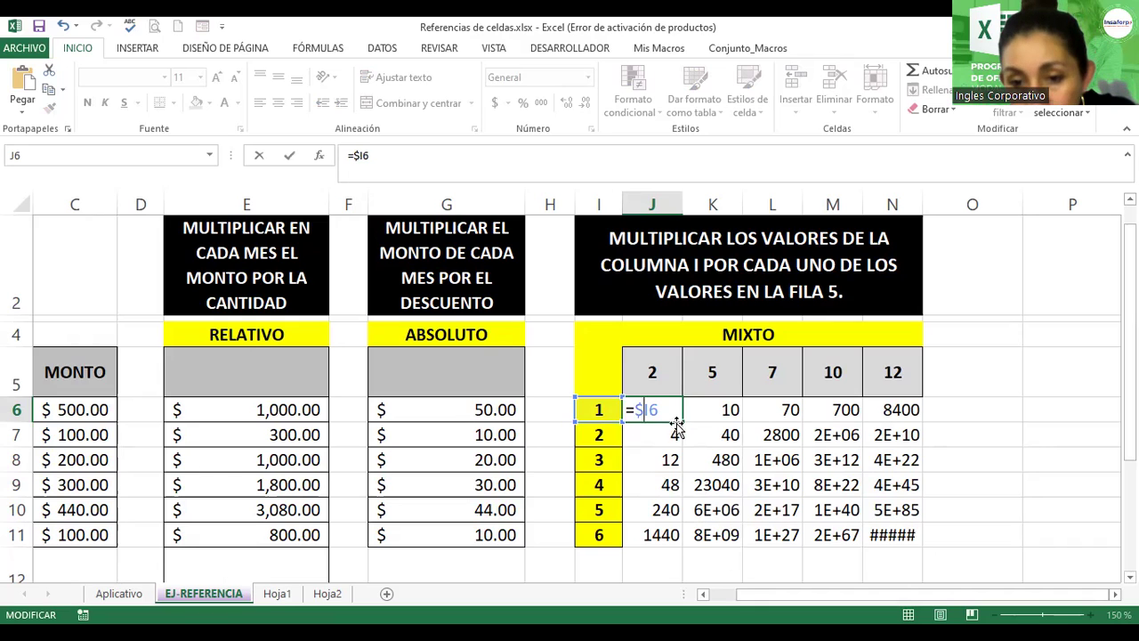
# Step: Multiply by the J5 header and add a $ to lock its row 5
pyautogui.write('*')
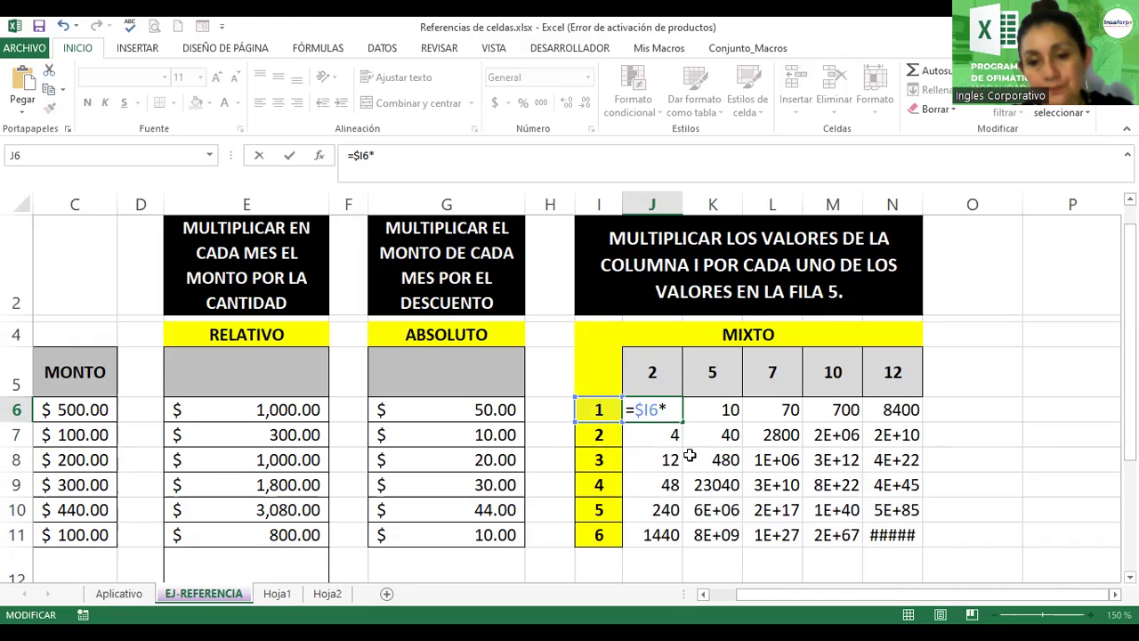
pyautogui.click(630, 374)
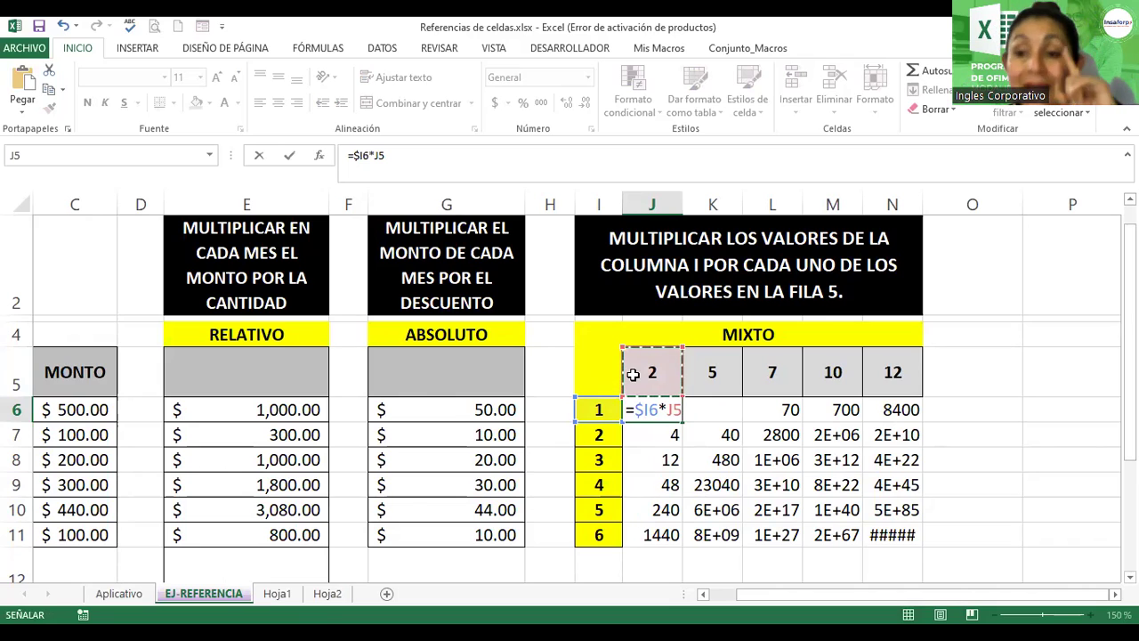
pyautogui.click(673, 409)
pyautogui.write('*')
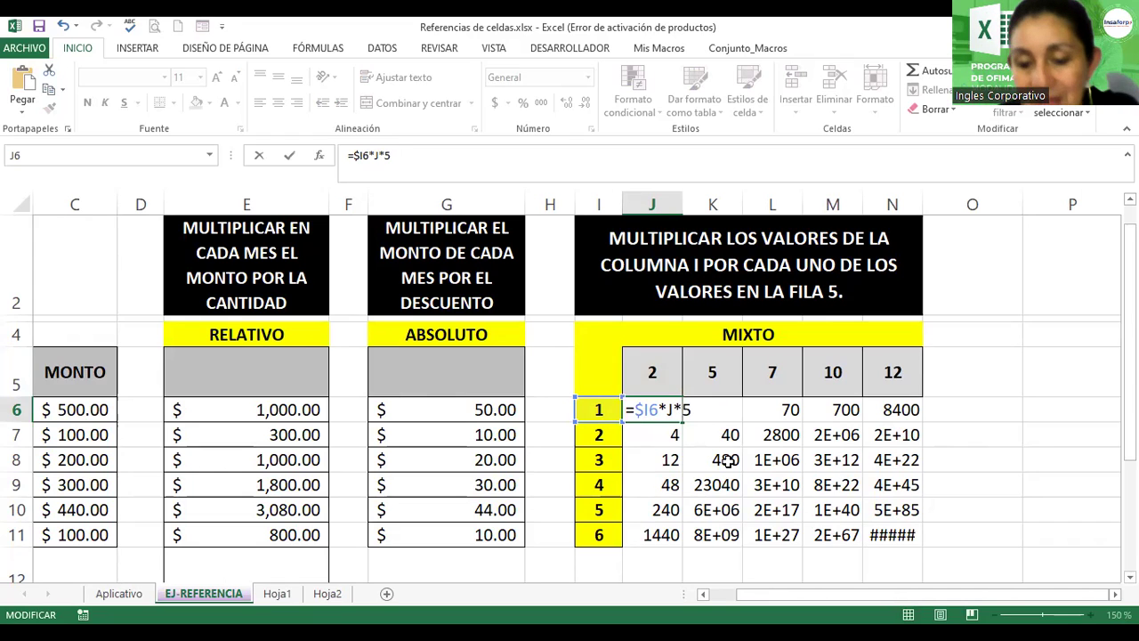
pyautogui.press('BackSpace')
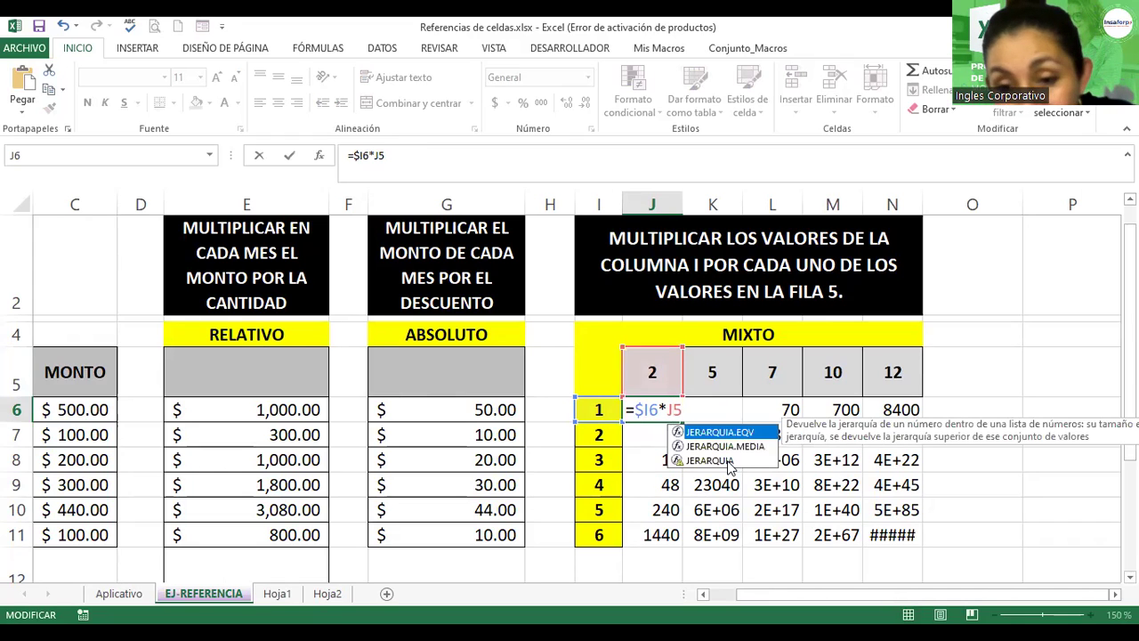
pyautogui.write('$')
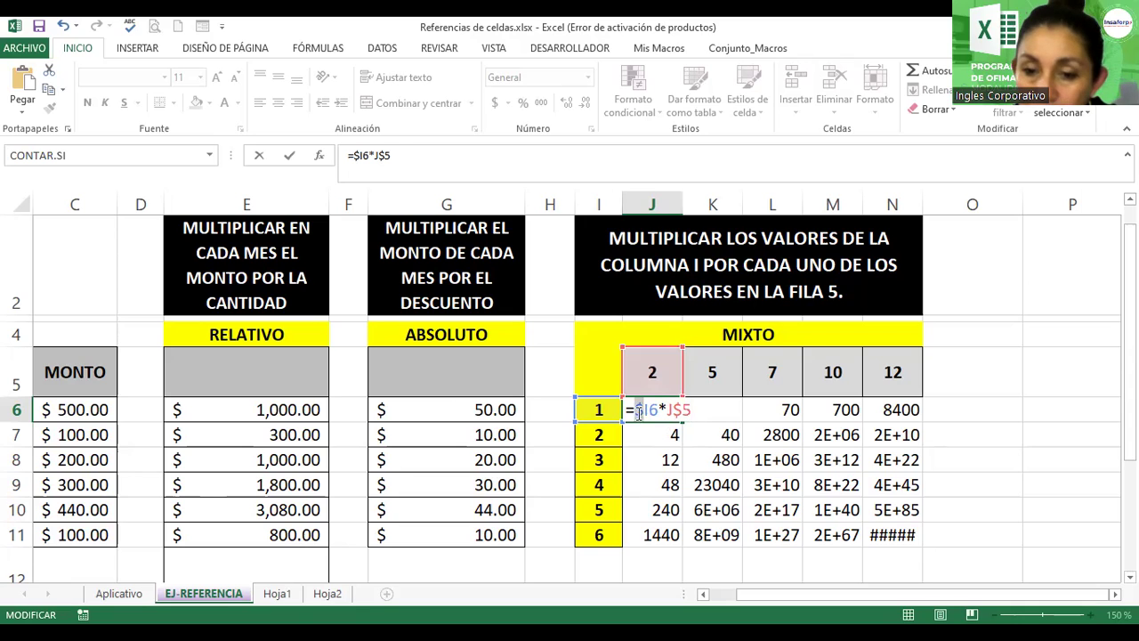
# Step: Highlight the $I6 and J$5 references in J6's =$I6*J$5 formula to explain each lock
pyautogui.moveTo(634, 411); pyautogui.dragTo(652, 410)
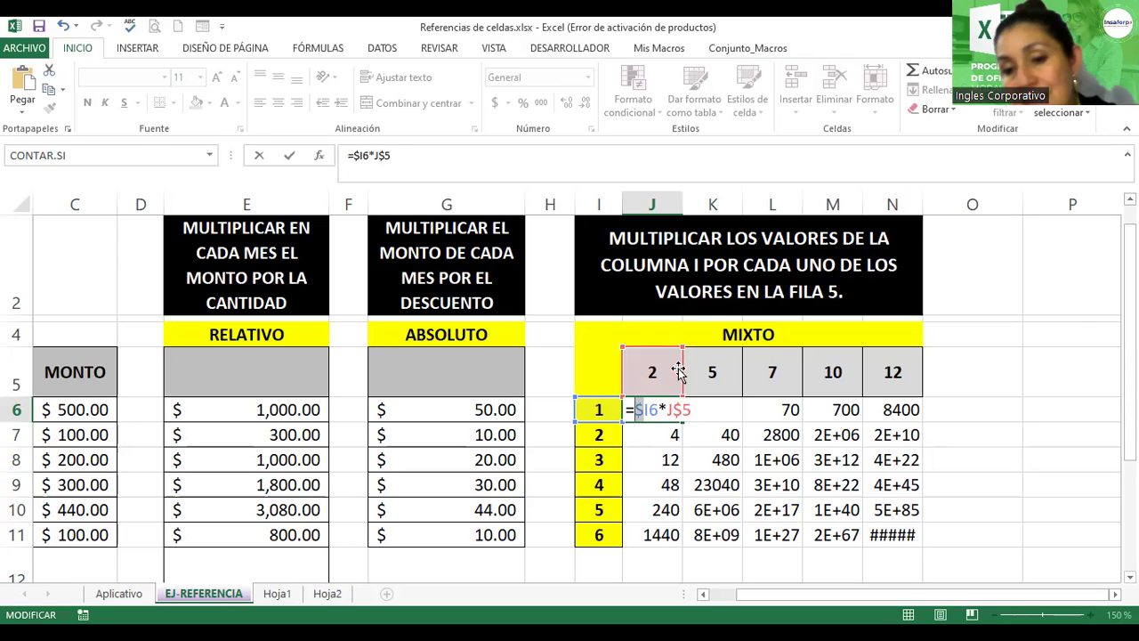
pyautogui.press('Right')
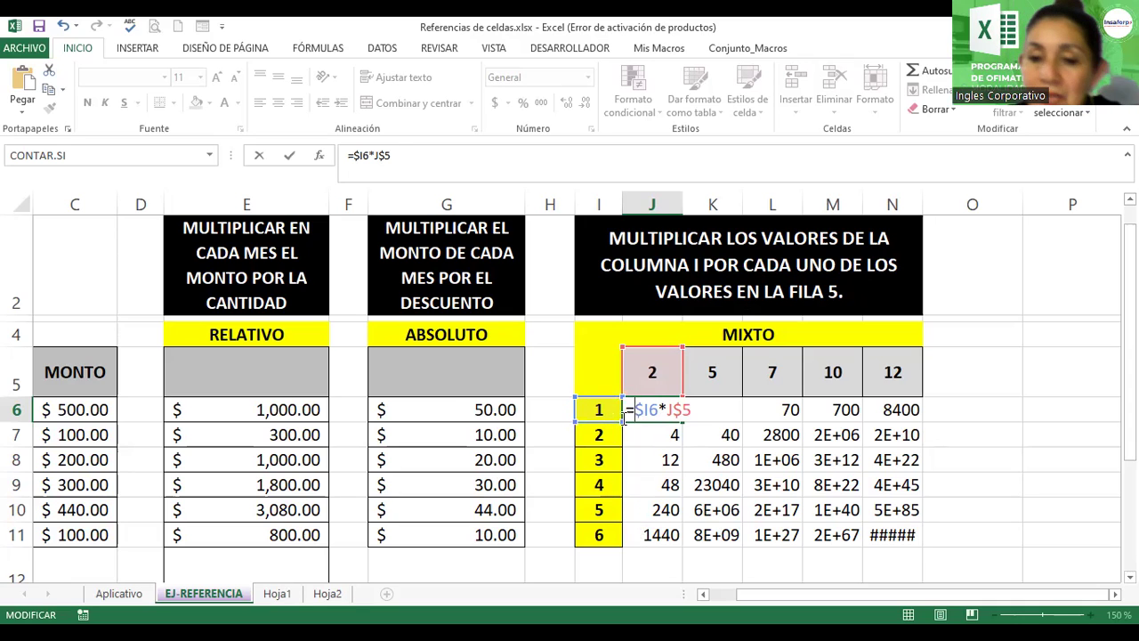
pyautogui.doubleClick(640, 411)
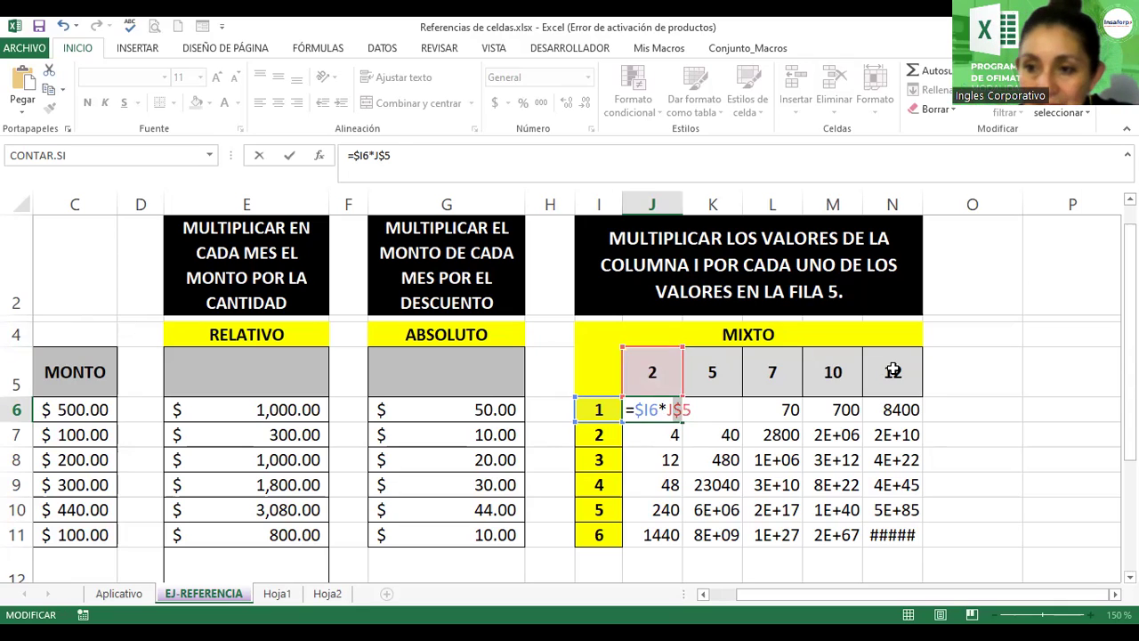
pyautogui.doubleClick(647, 411)
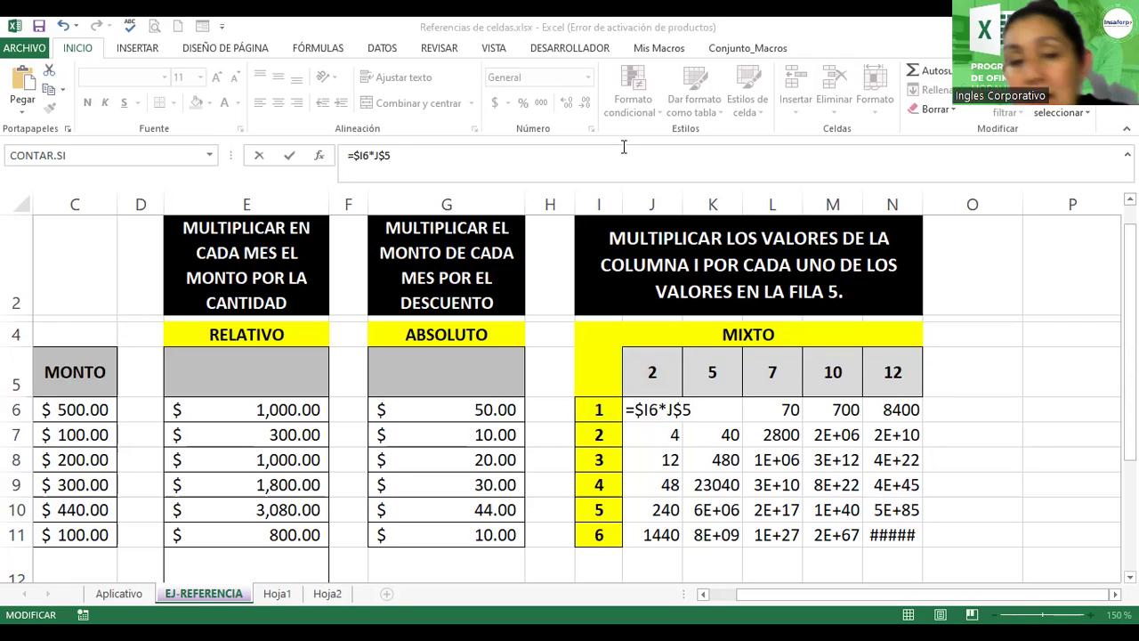
pyautogui.click(639, 411)
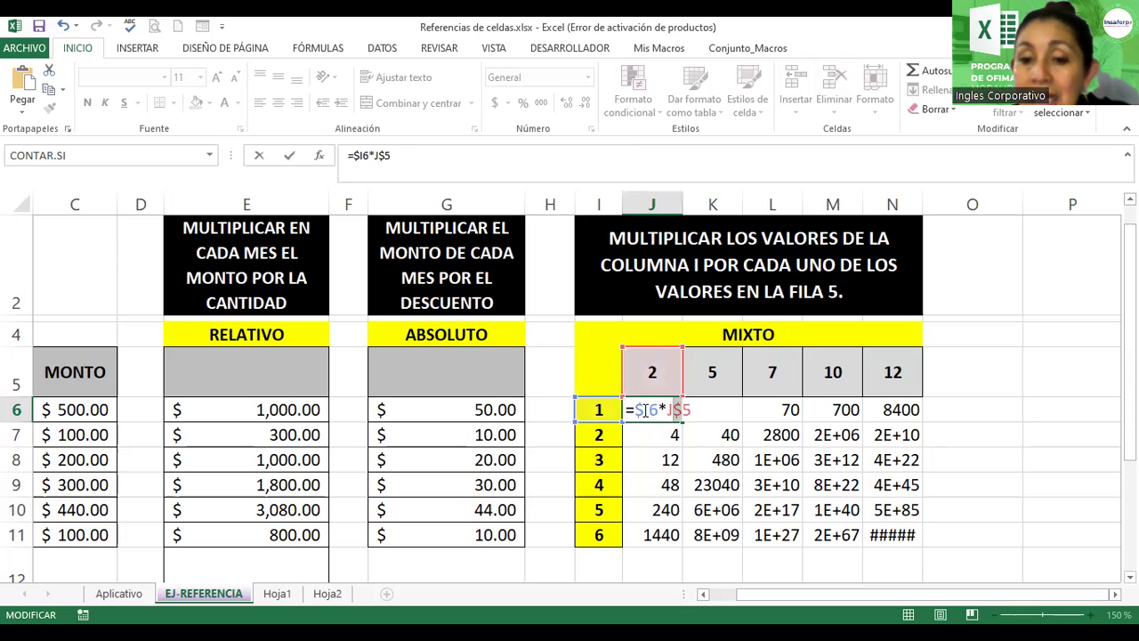
pyautogui.click(643, 410)
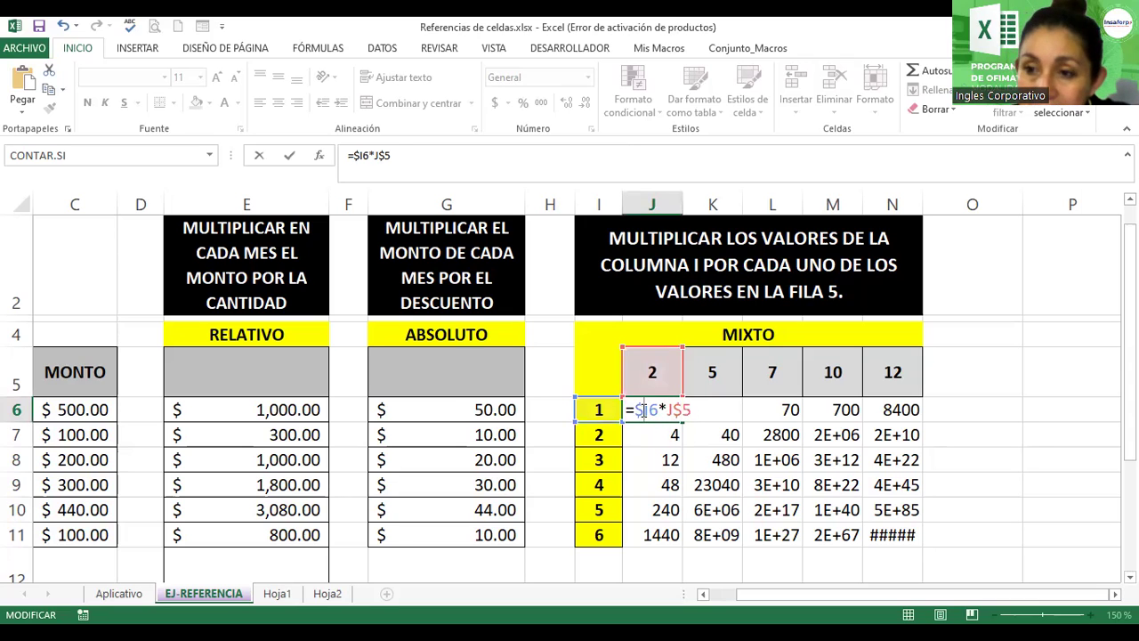
pyautogui.moveTo(642, 410); pyautogui.dragTo(637, 411)
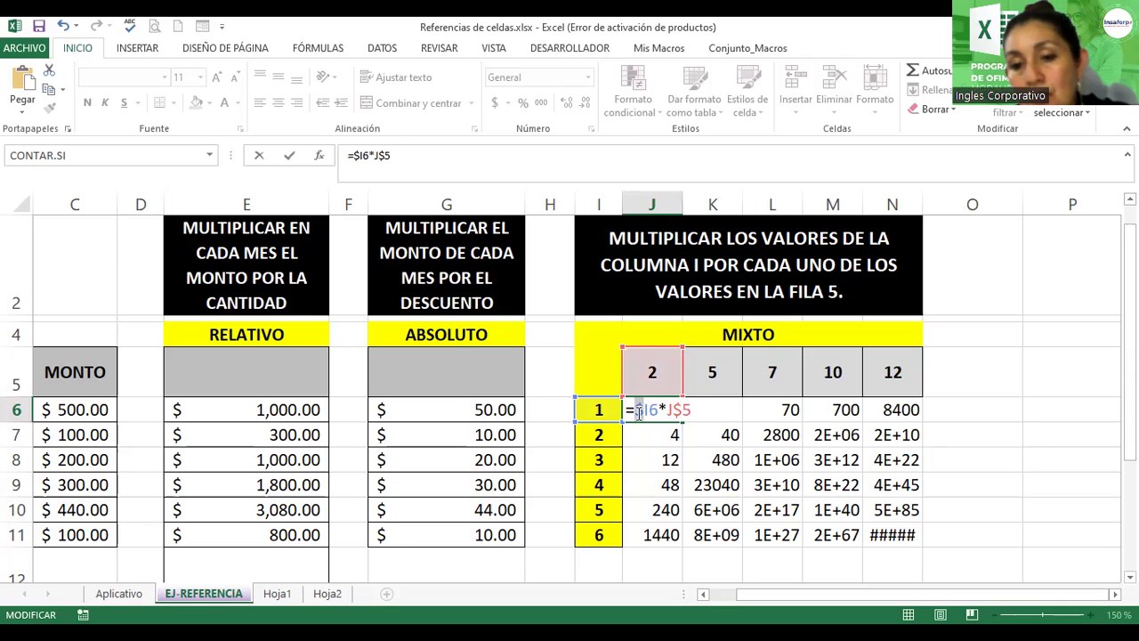
pyautogui.click(676, 409)
pyautogui.doubleClick(675, 410)
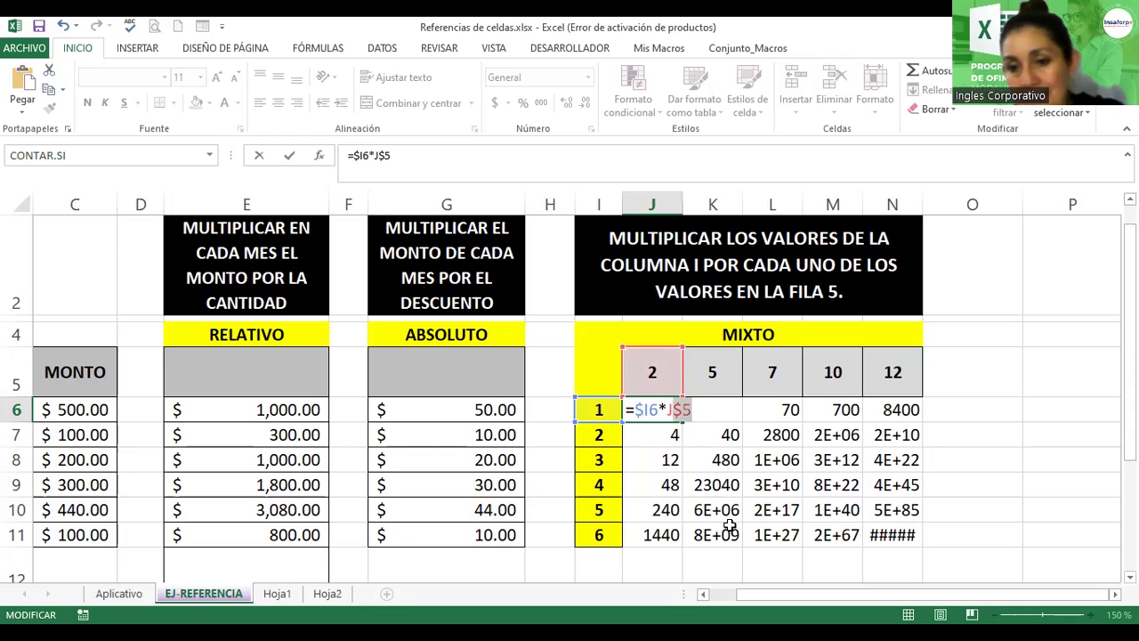
# Step: Commit =$I6*J$5 in J6 and fill it across to N and down to row 11
pyautogui.press('Return')
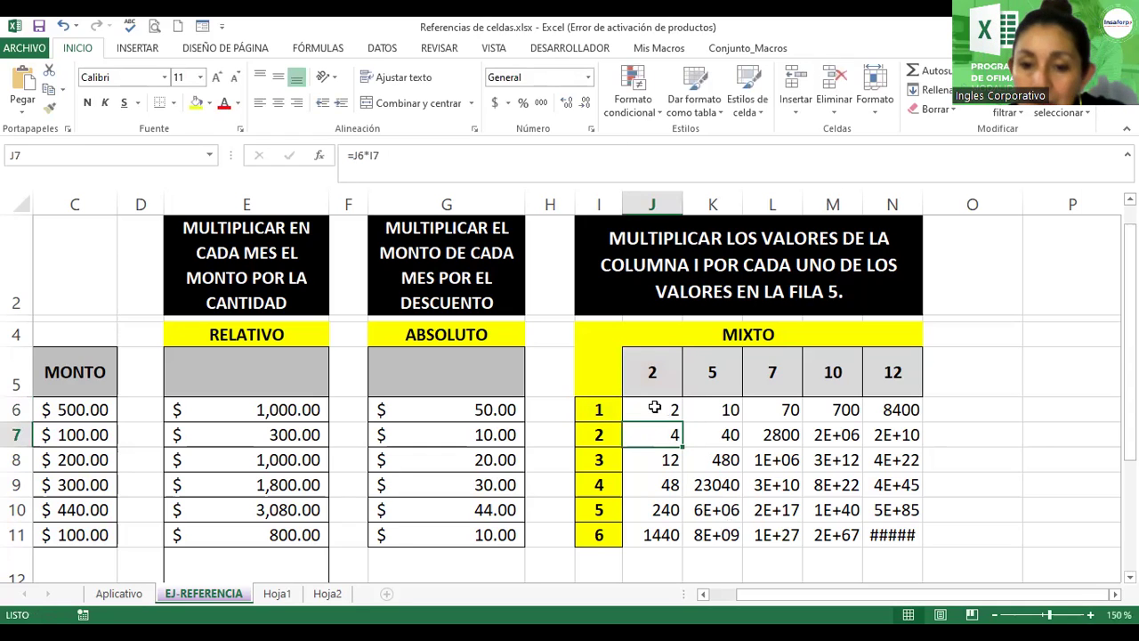
pyautogui.doubleClick(655, 406)
pyautogui.press('Return')
pyautogui.doubleClick(668, 411)
pyautogui.press('Return')
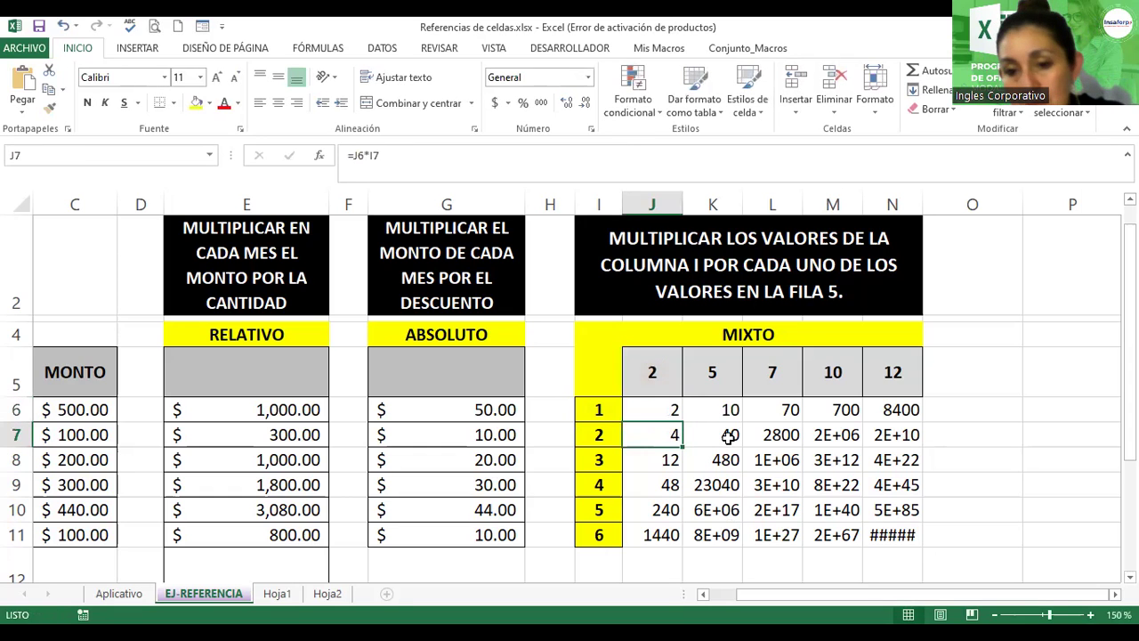
pyautogui.click(656, 413)
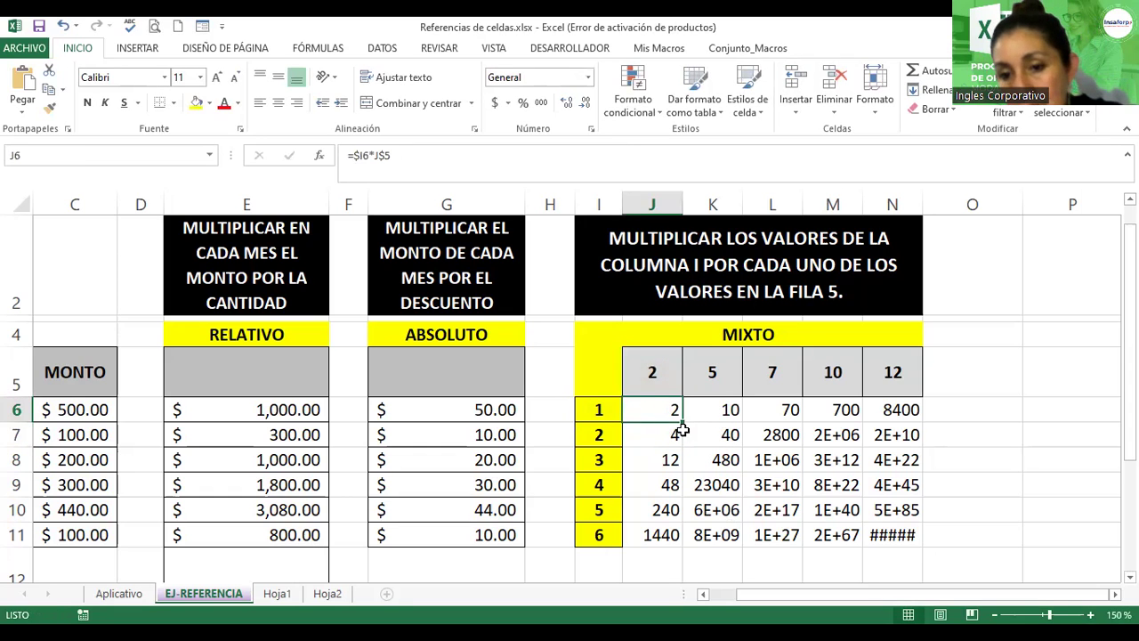
pyautogui.moveTo(682, 421); pyautogui.dragTo(906, 414)
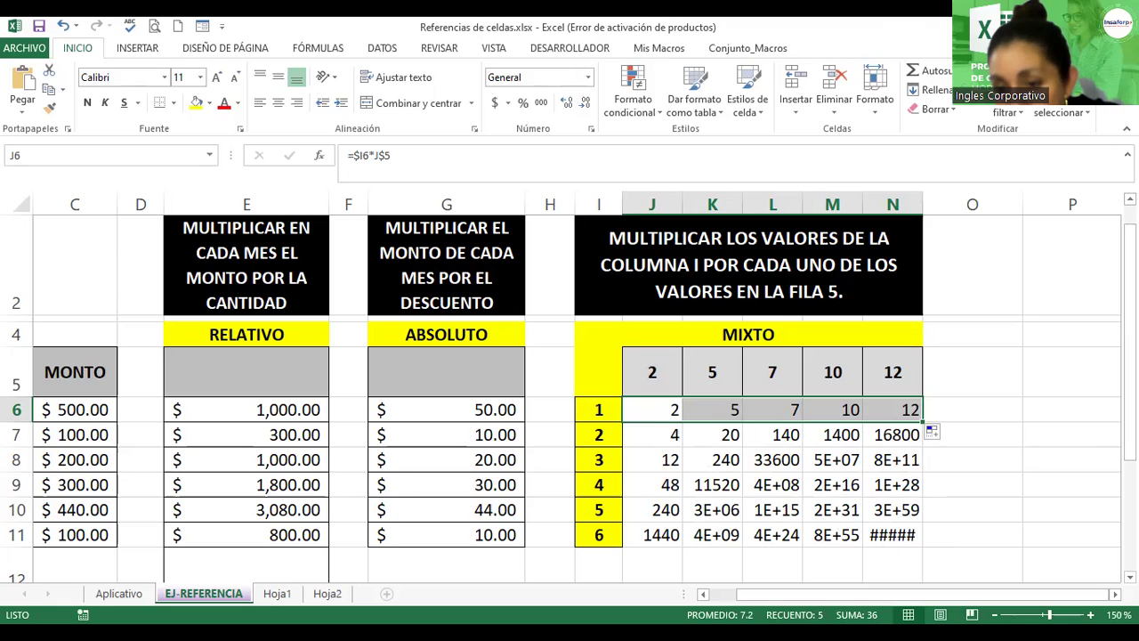
pyautogui.moveTo(920, 421); pyautogui.dragTo(905, 538)
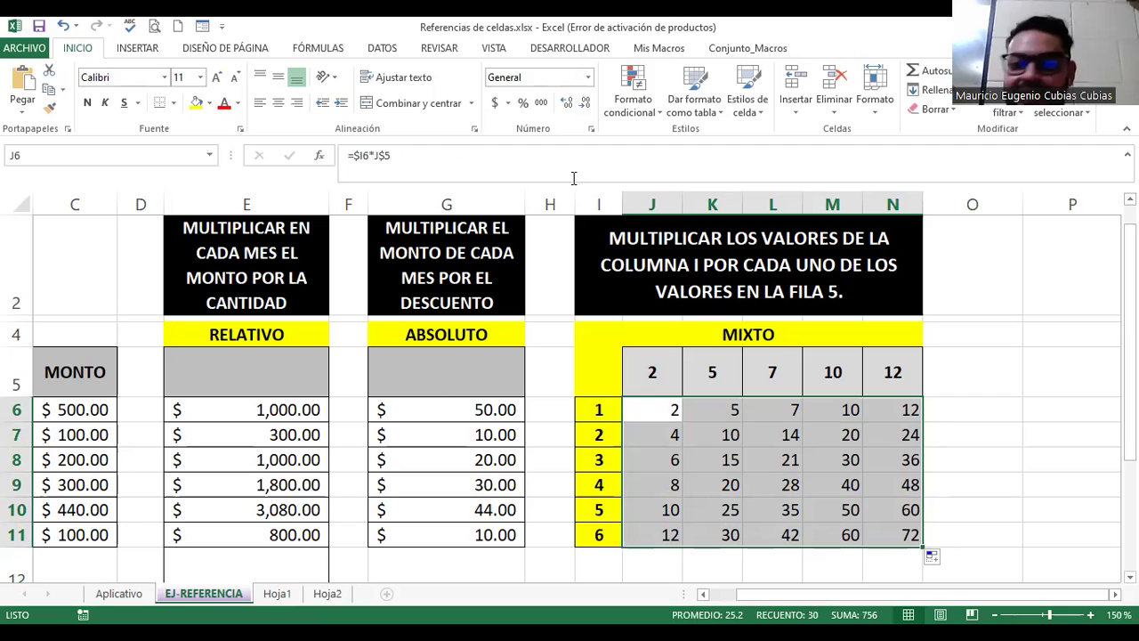
pyautogui.click(757, 441)
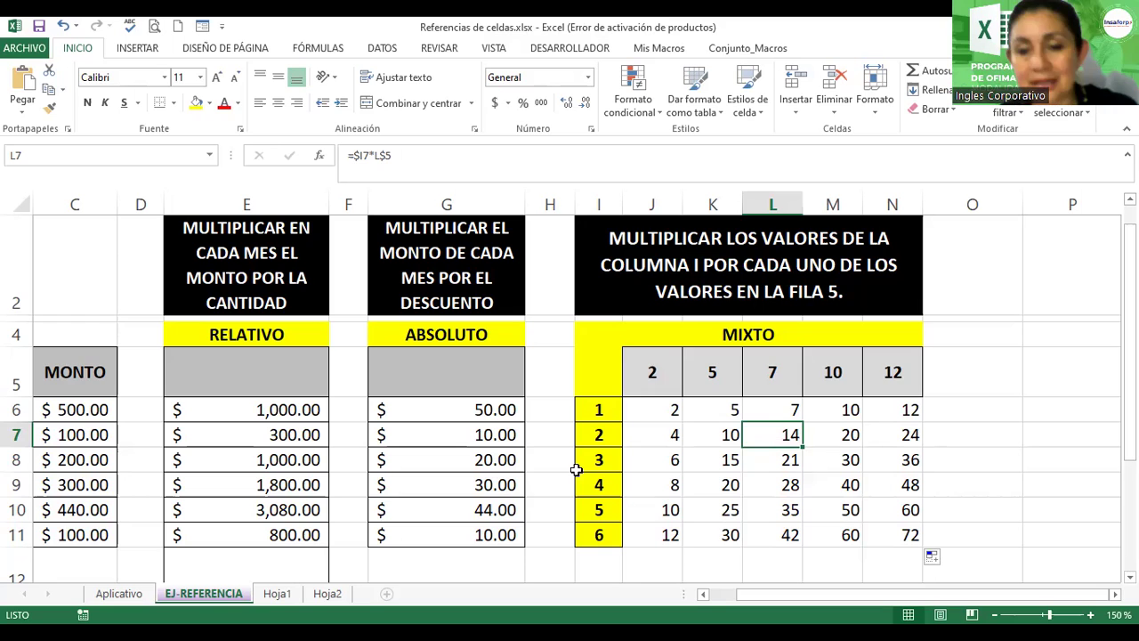
pyautogui.click(470, 480)
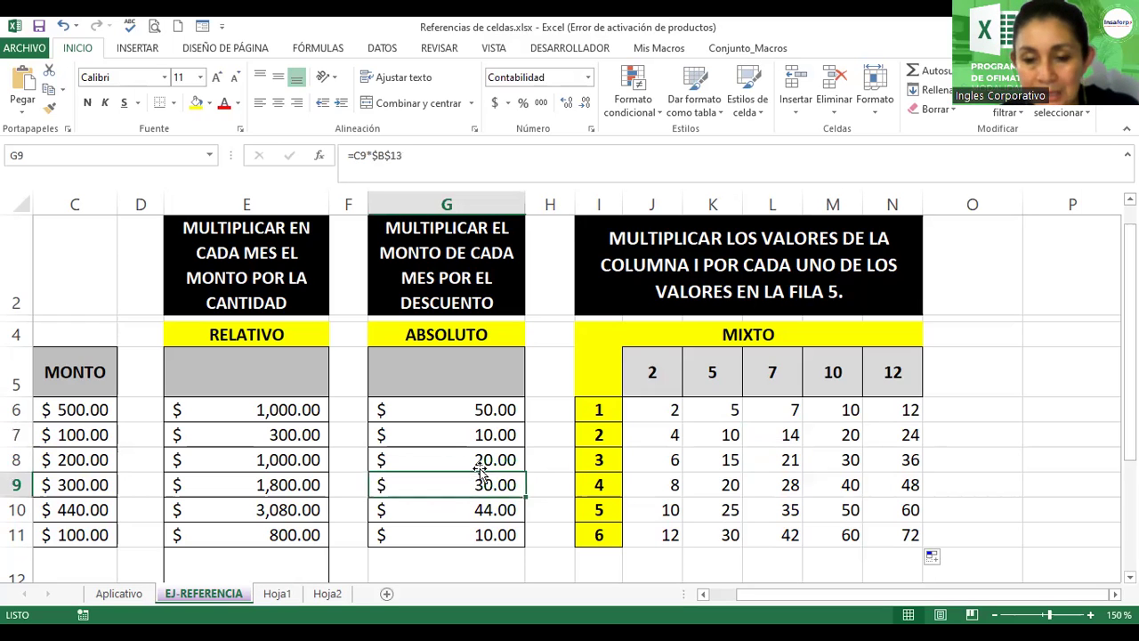
# Step: On Hoja1, move the answer picture next to the product table
pyautogui.click(274, 594)
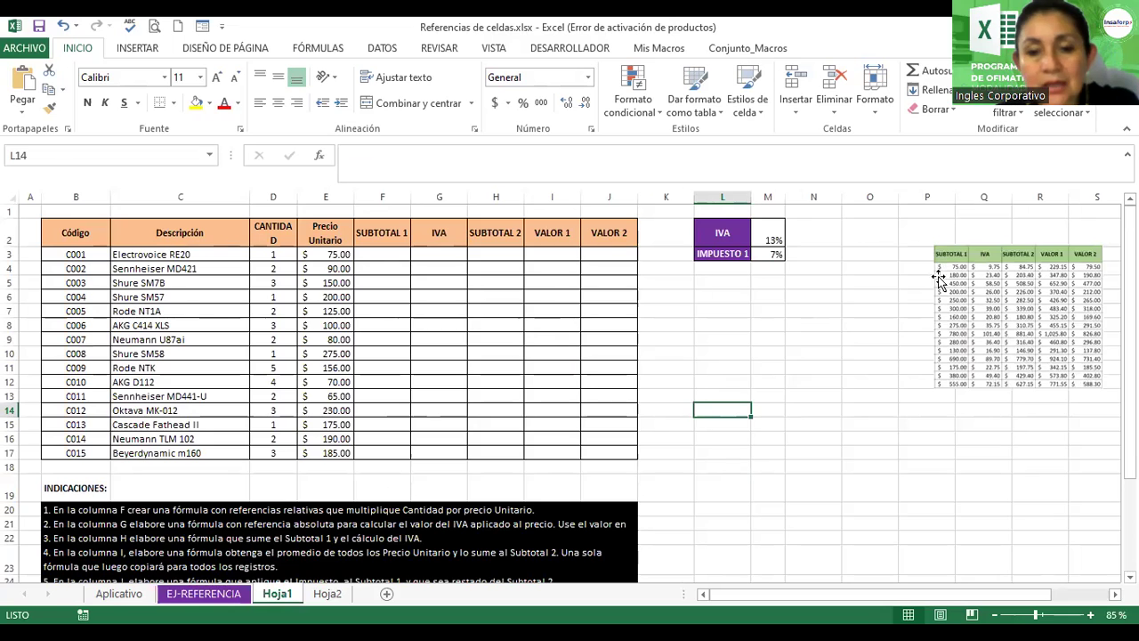
pyautogui.moveTo(1099, 384)
pyautogui.mouseDown()
pyautogui.moveTo(859, 439)
pyautogui.moveTo(971, 503)
pyautogui.moveTo(1052, 569)
pyautogui.mouseUp()
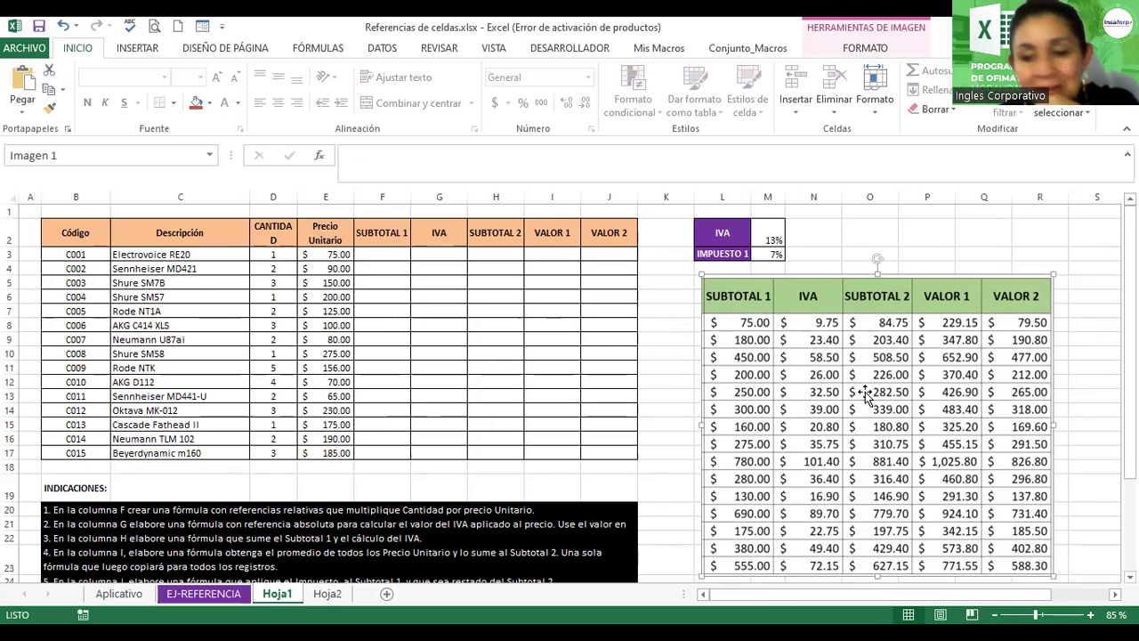
# Step: On Hoja2, move the COMPARE picture below its title and enlarge it
pyautogui.click(322, 595)
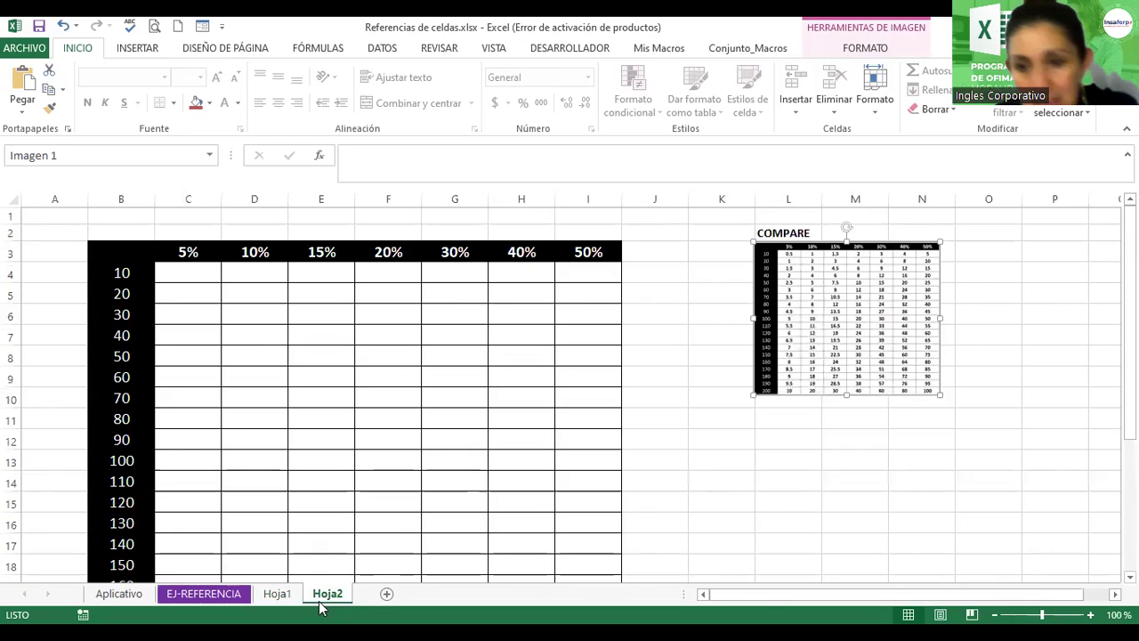
pyautogui.moveTo(790, 333); pyautogui.dragTo(747, 364)
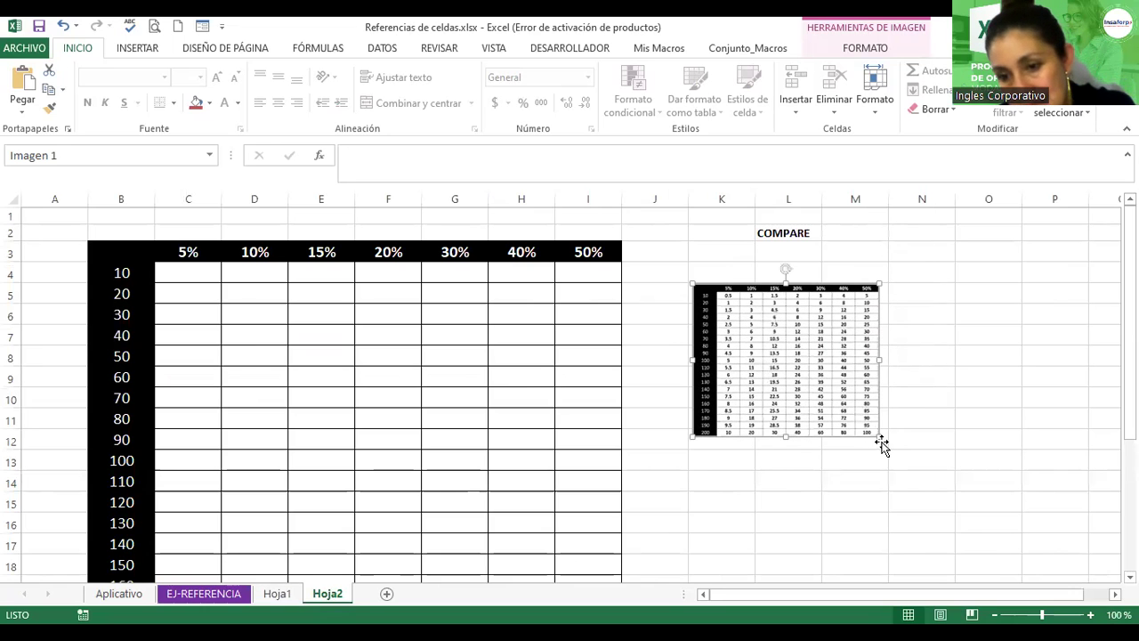
pyautogui.moveTo(879, 436); pyautogui.dragTo(925, 474)
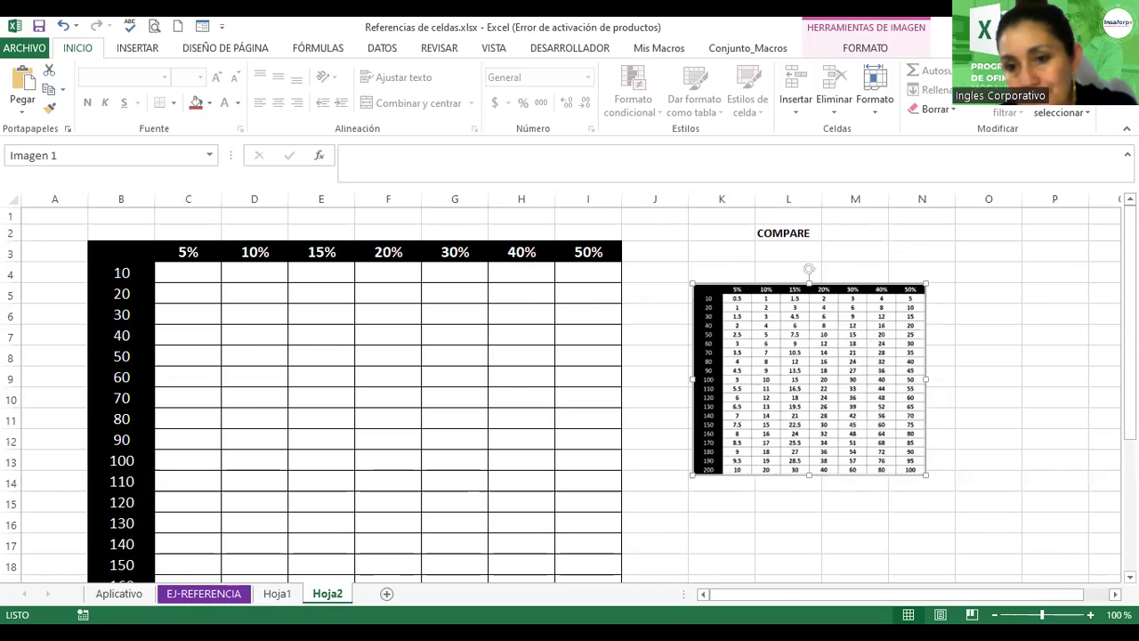
# Step: Select C4, read the instructions below, and return to Hoja1
pyautogui.click(190, 272)
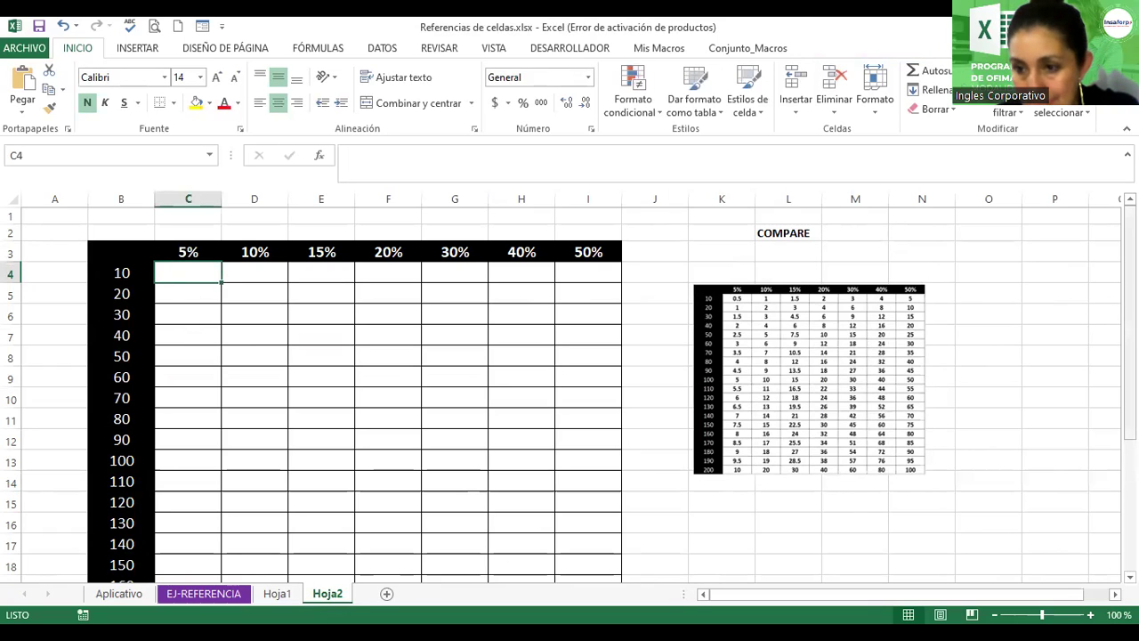
pyautogui.scroll(-3, 570, 391)
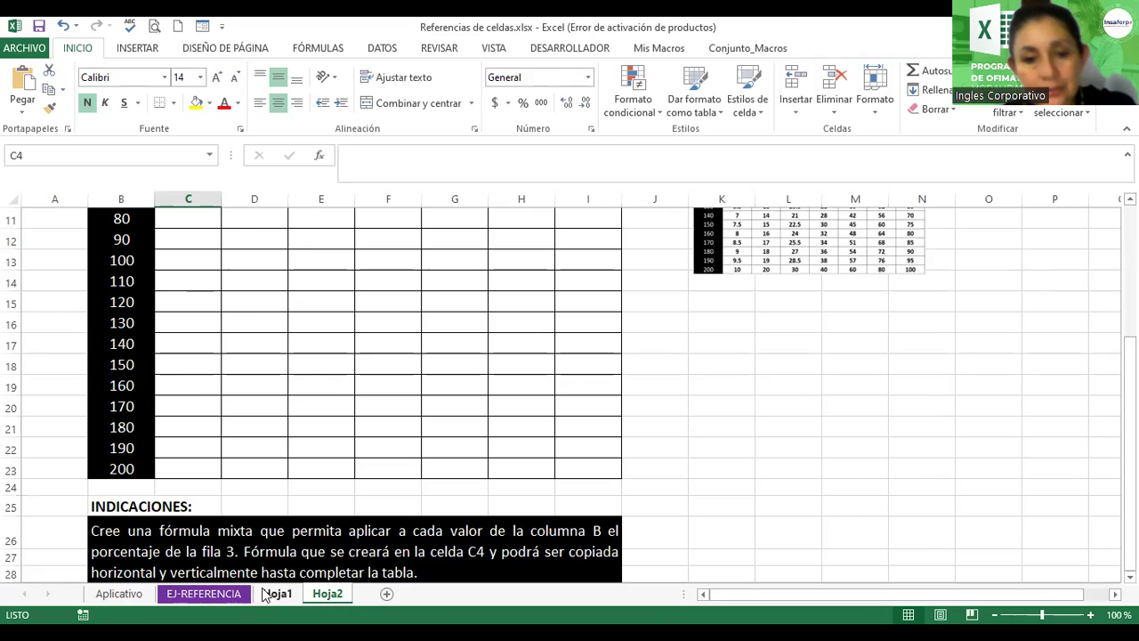
pyautogui.click(276, 593)
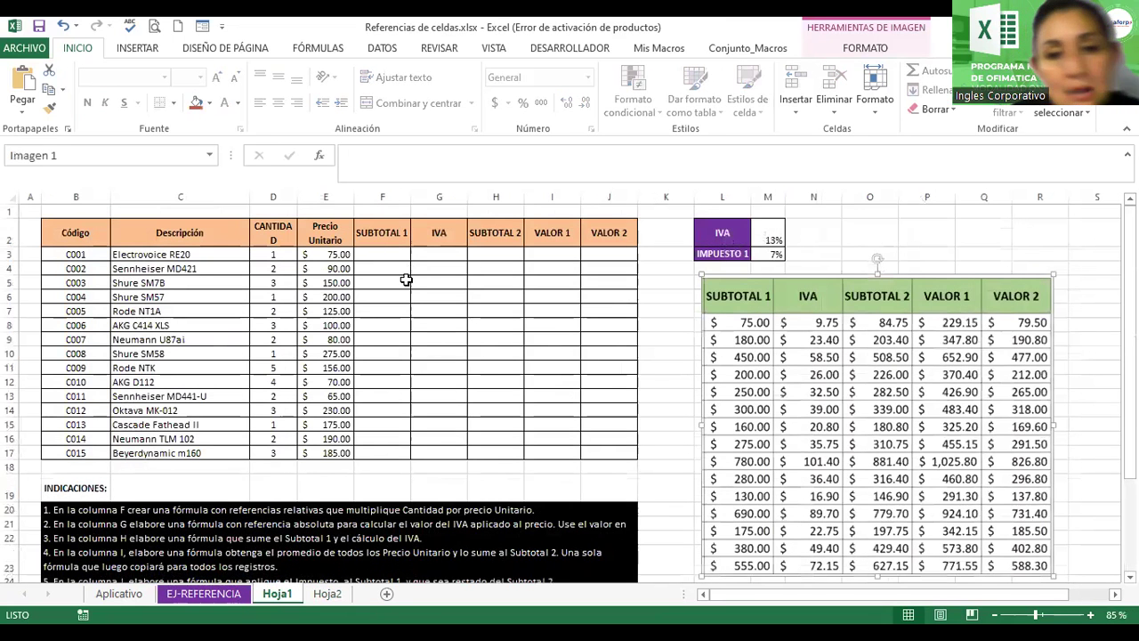
# Step: Select F3, zoom Hoja1 to 120%, and scroll through the five INDICACIONES
pyautogui.click(385, 253)
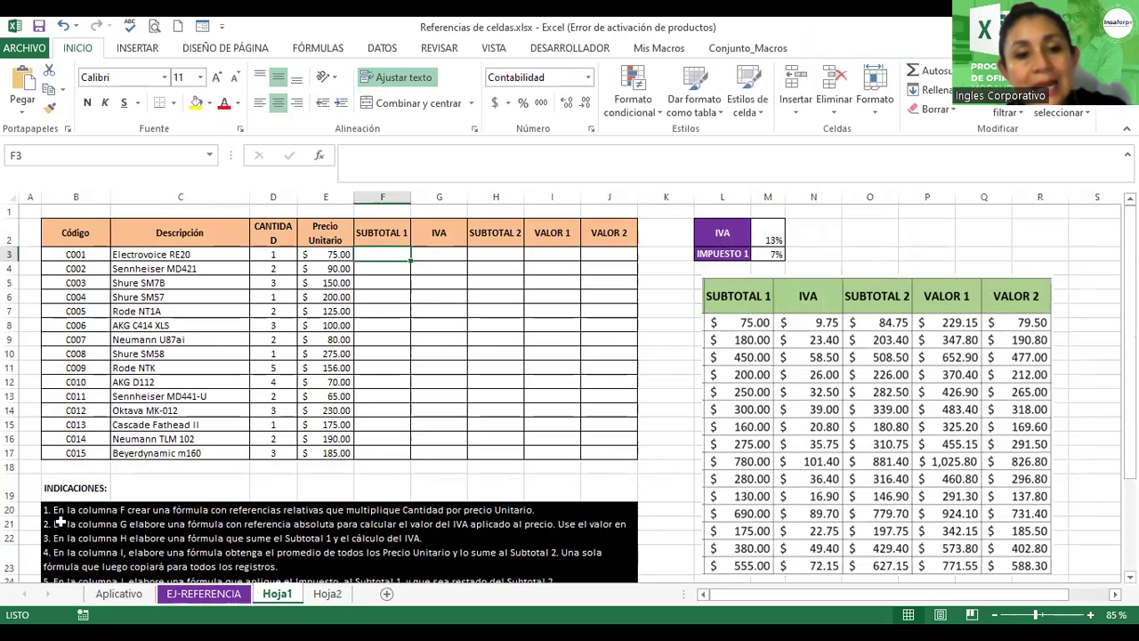
pyautogui.click(1090, 614)
pyautogui.click(1090, 614)
pyautogui.click(1090, 614)
pyautogui.click(1089, 613)
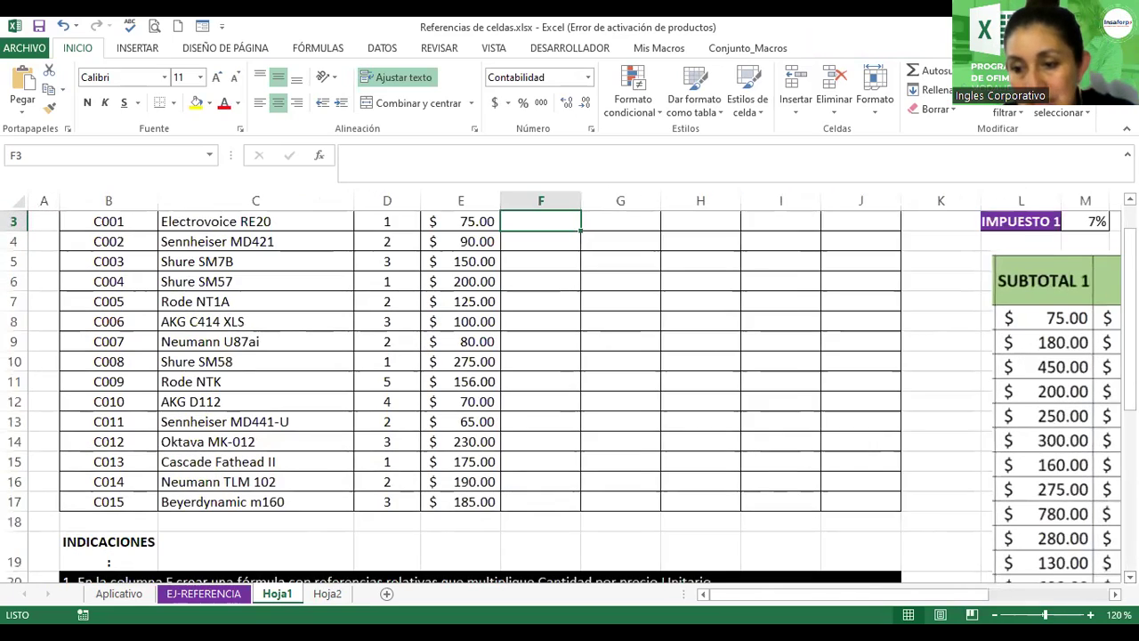
pyautogui.scroll(-1, 60, 421)
pyautogui.scroll(-1, 61, 421)
pyautogui.scroll(-1, 60, 421)
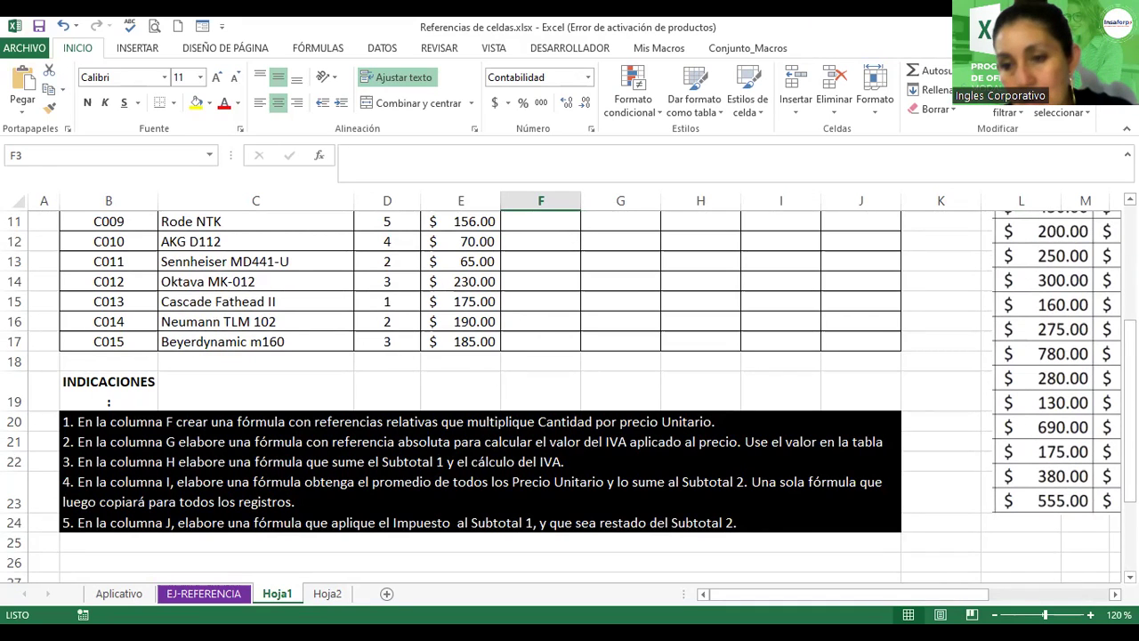
pyautogui.scroll(4, 516, 356)
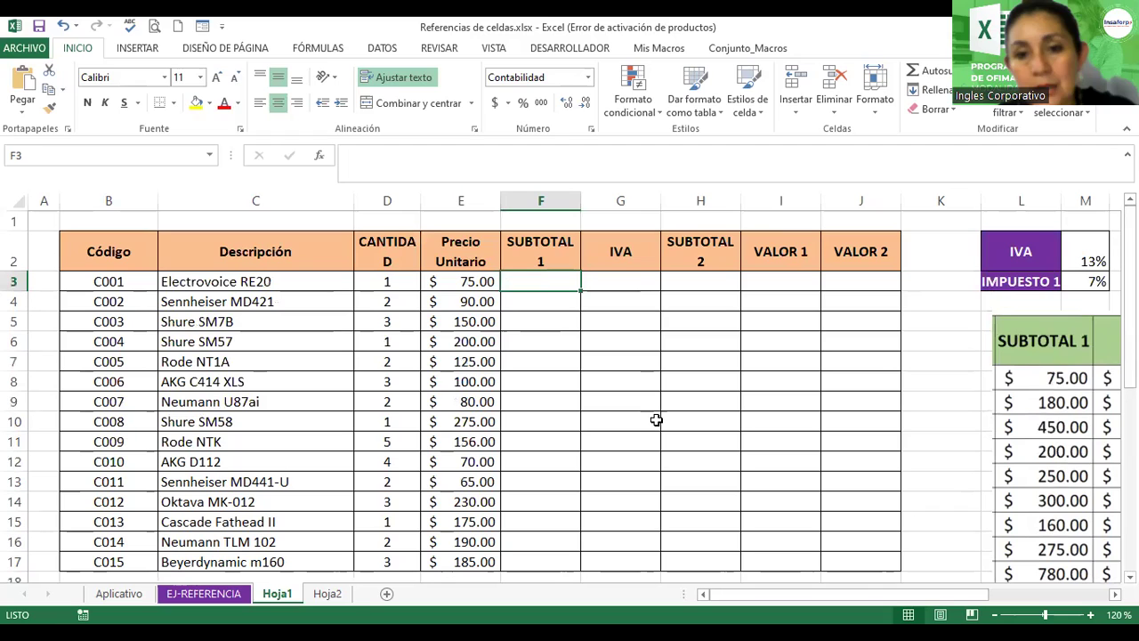
# Step: Enter the SUBTOTAL 1 formula =D3*E3 in F3
pyautogui.write('=')
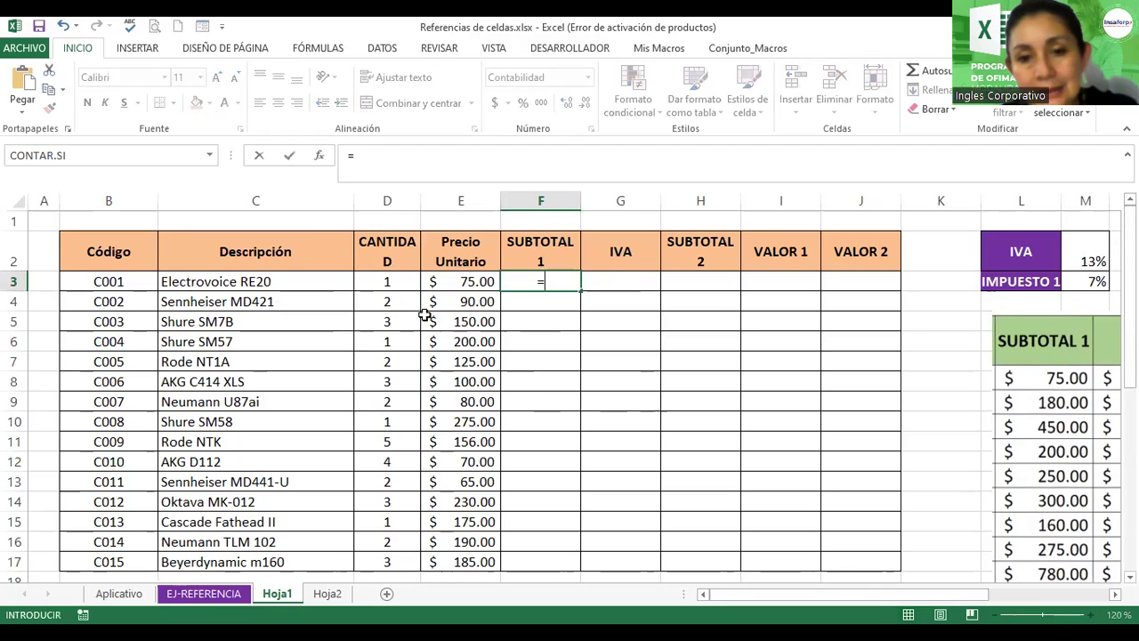
pyautogui.click(389, 280)
pyautogui.write('*')
pyautogui.click(456, 282)
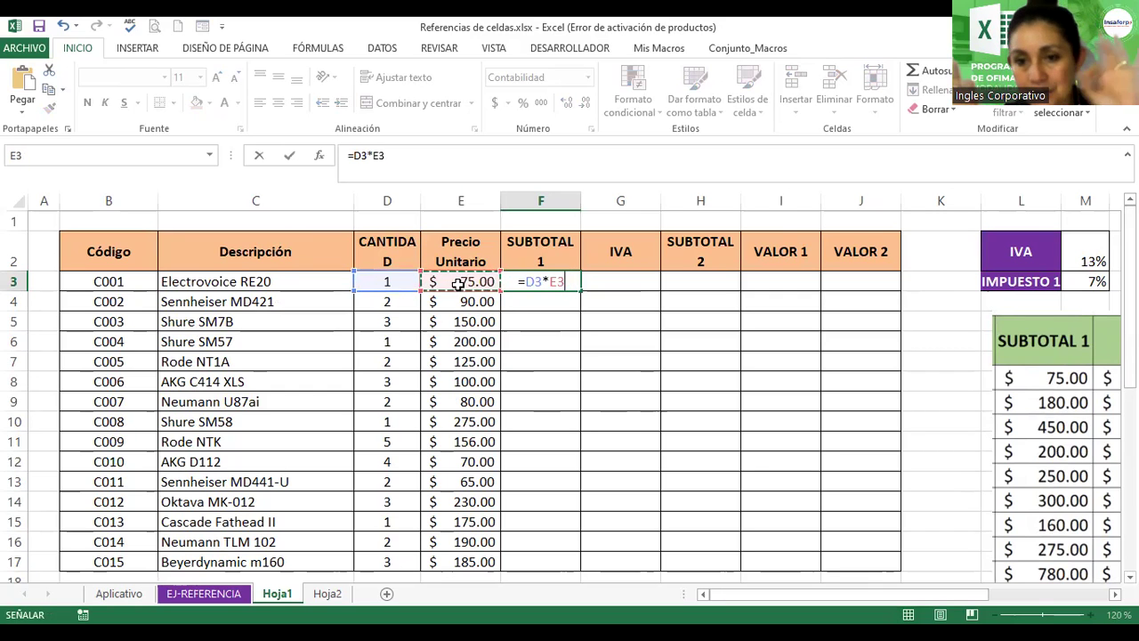
pyautogui.press('Return')
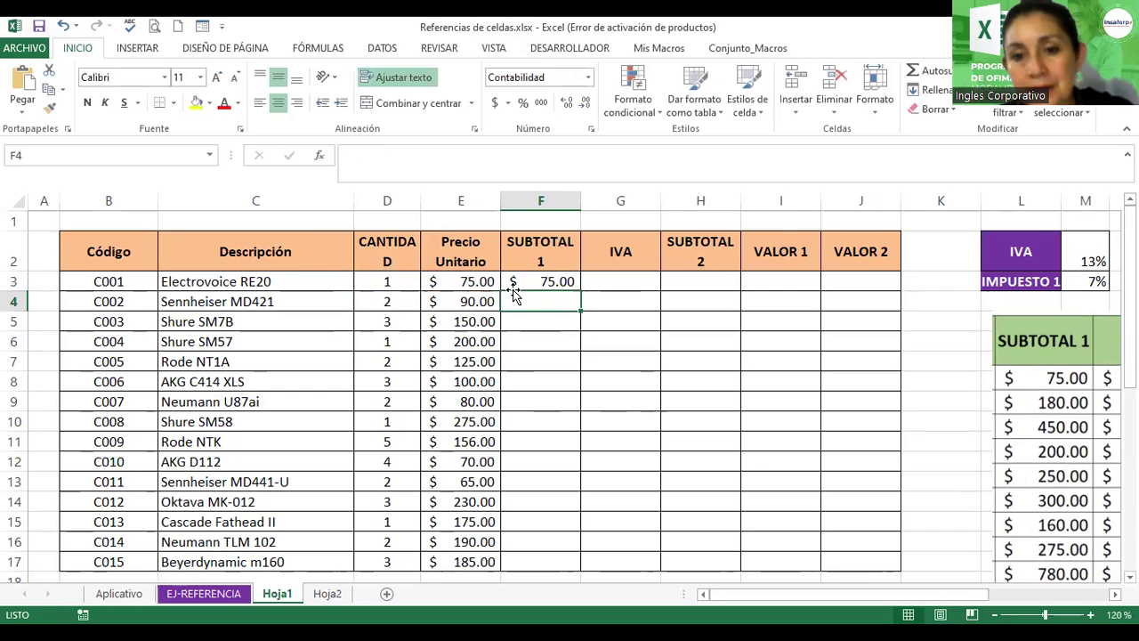
# Step: Fill F3's formula down to F17 and move the answer picture beside the table
pyautogui.click(527, 283)
pyautogui.moveTo(580, 290); pyautogui.dragTo(576, 569)
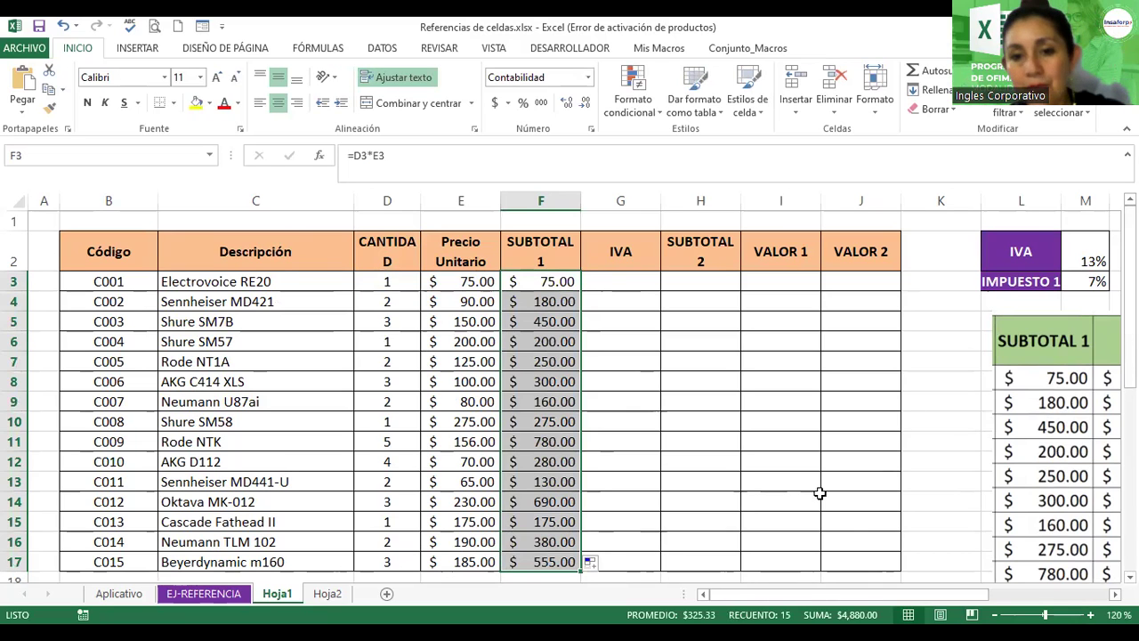
pyautogui.moveTo(1041, 461)
pyautogui.mouseDown()
pyautogui.moveTo(980, 372)
pyautogui.moveTo(966, 381)
pyautogui.mouseUp()
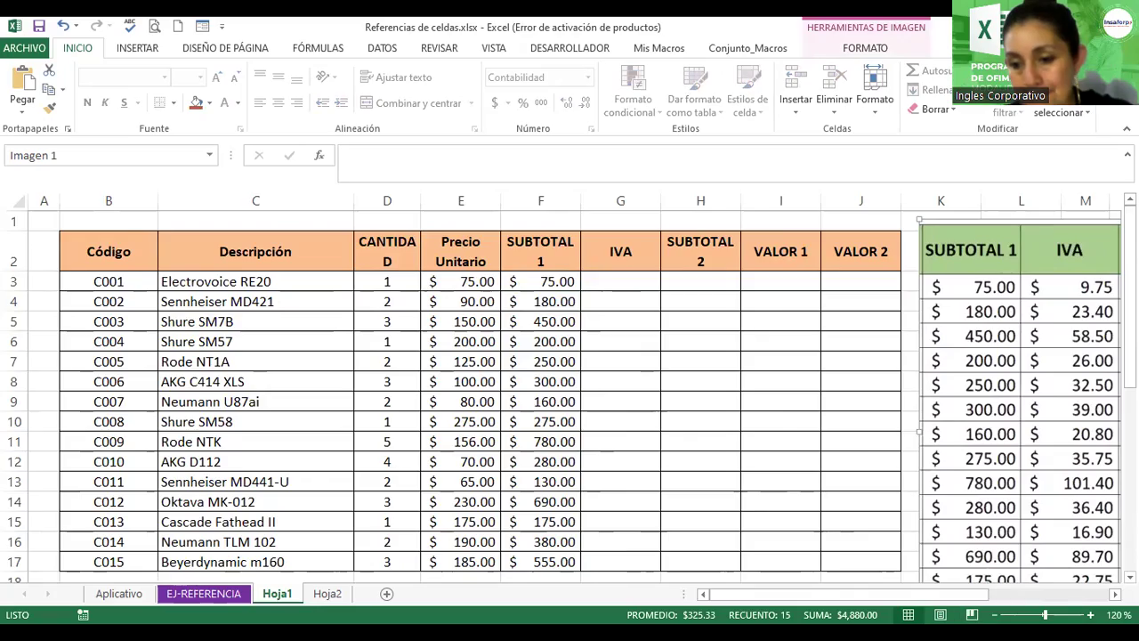
pyautogui.click(994, 614)
pyautogui.scroll(-1, 783, 361)
pyautogui.scroll(-1, 783, 361)
pyautogui.scroll(-1, 783, 360)
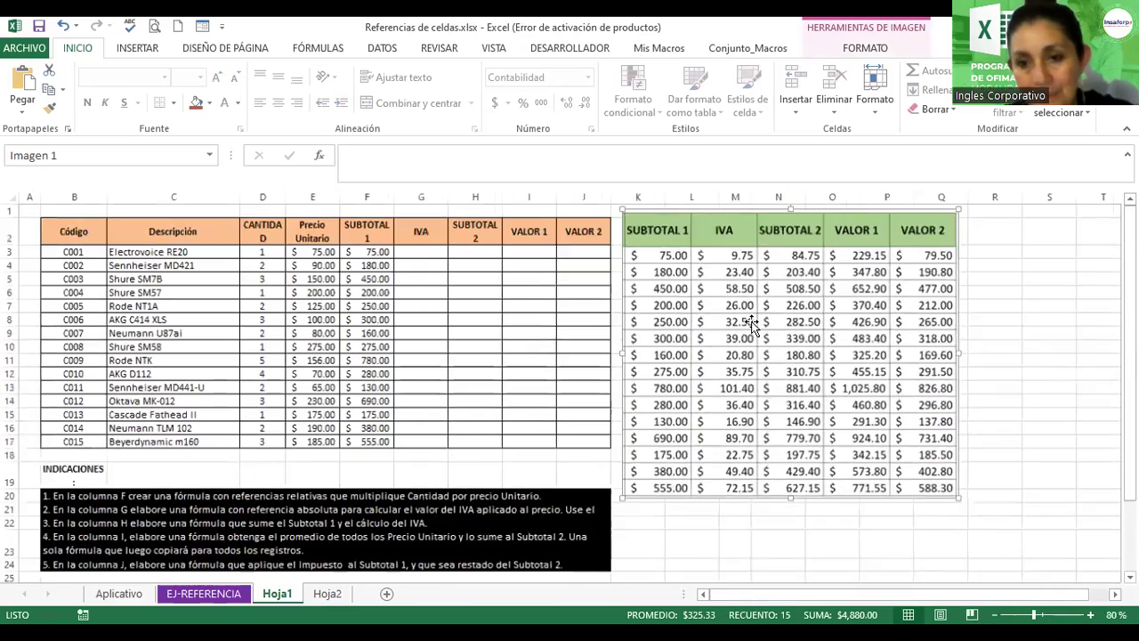
pyautogui.moveTo(783, 360); pyautogui.dragTo(804, 360)
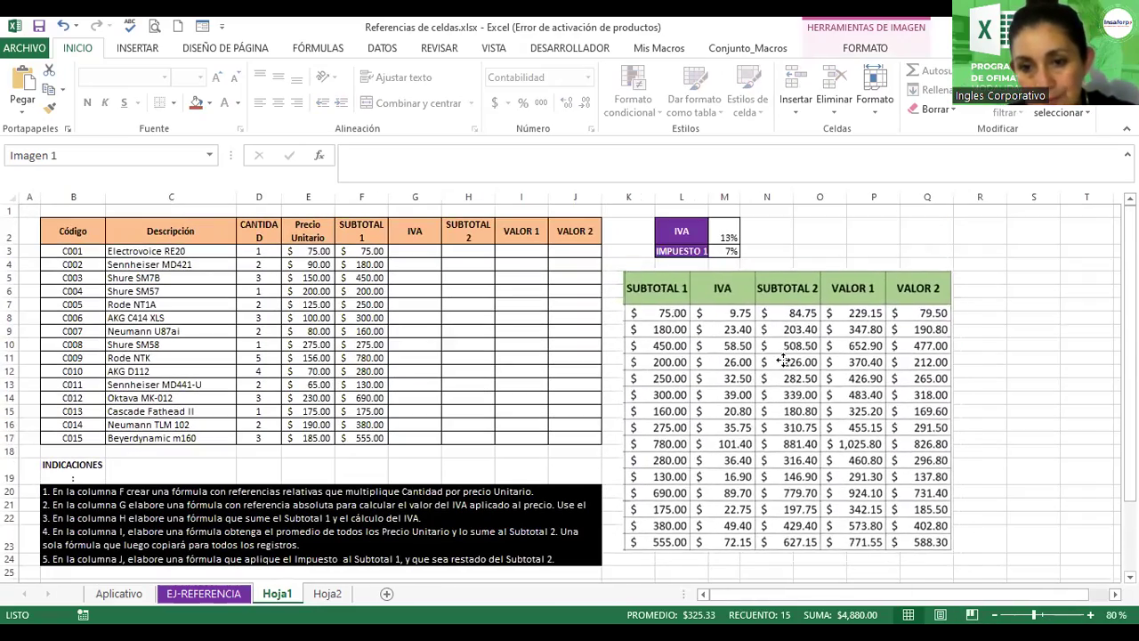
pyautogui.moveTo(803, 360); pyautogui.dragTo(816, 362)
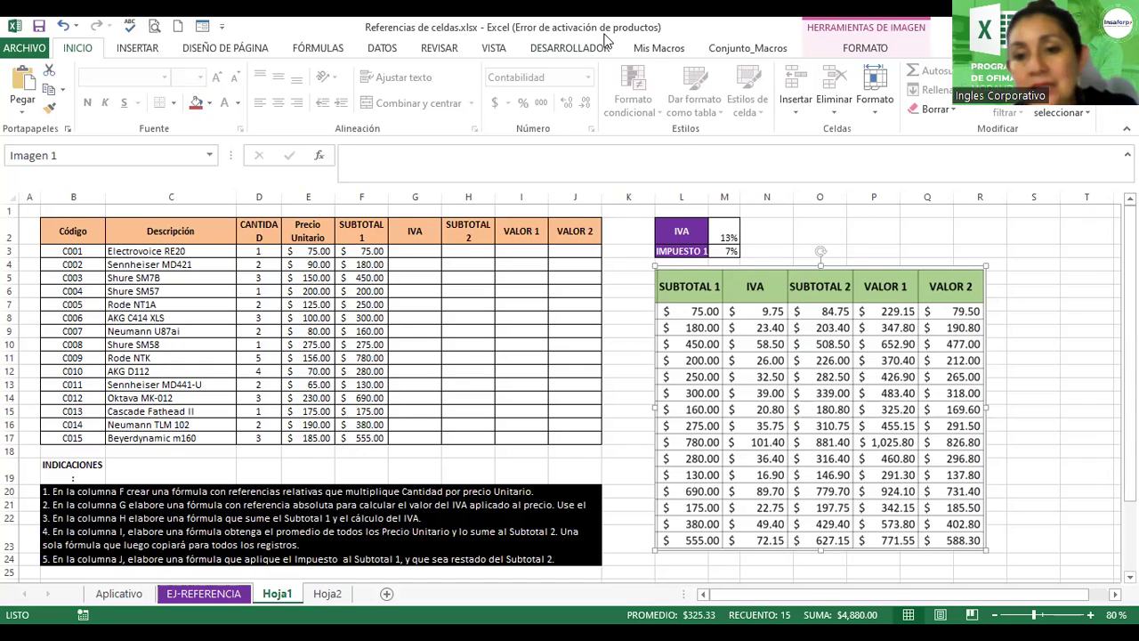
pyautogui.click(729, 235)
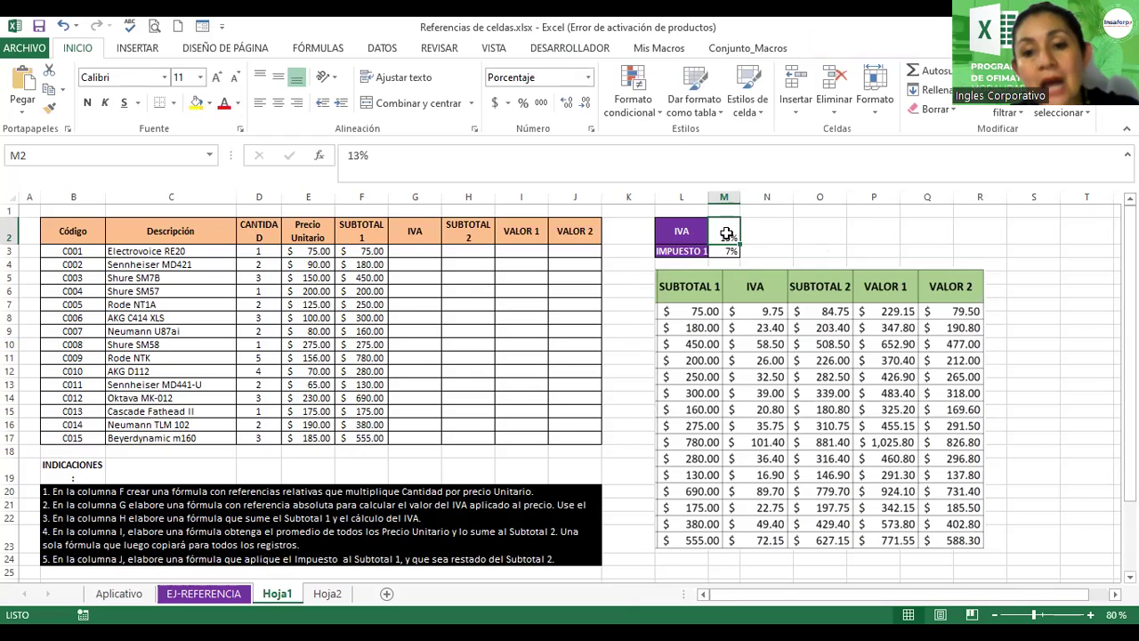
pyautogui.click(573, 519)
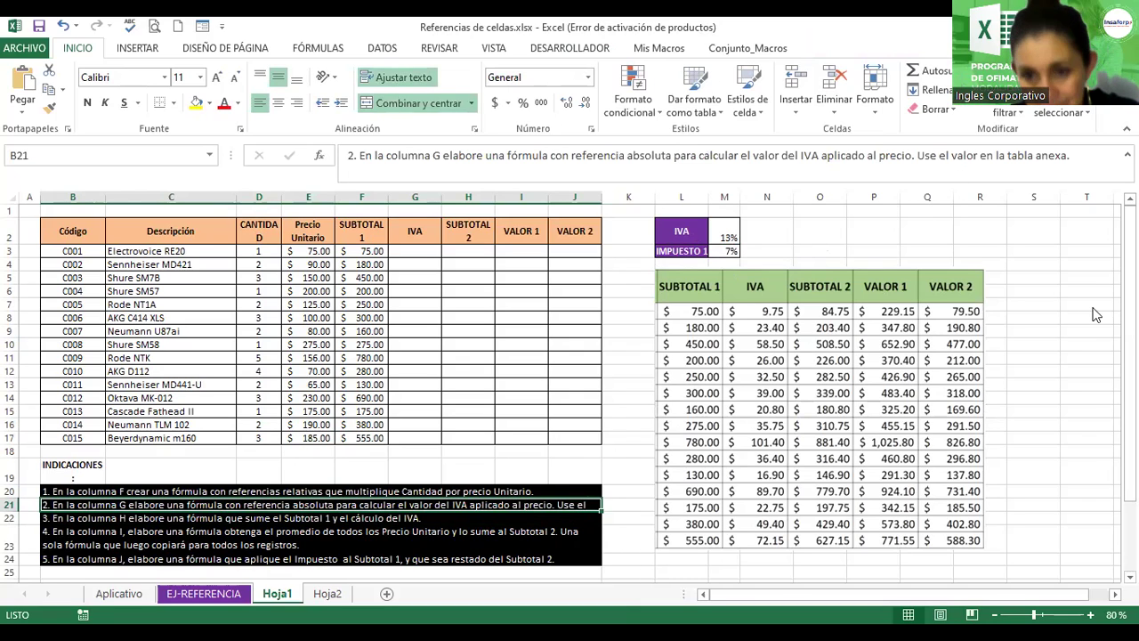
# Step: Enter the IVA formula =E3*M2 in G3, giving $9.75
pyautogui.click(411, 252)
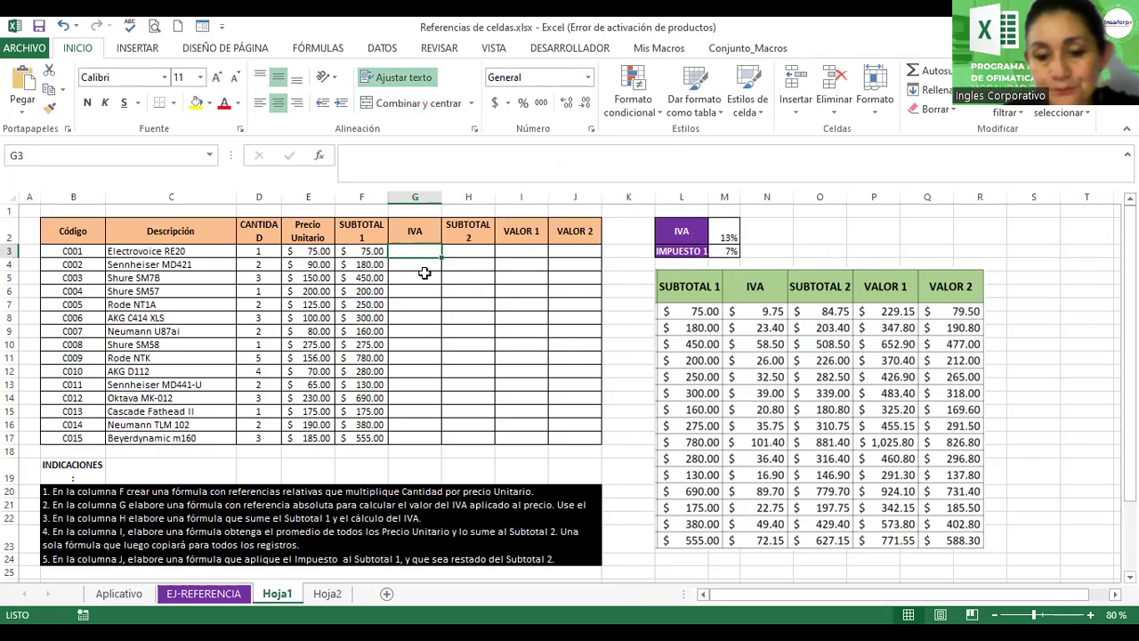
pyautogui.write('=')
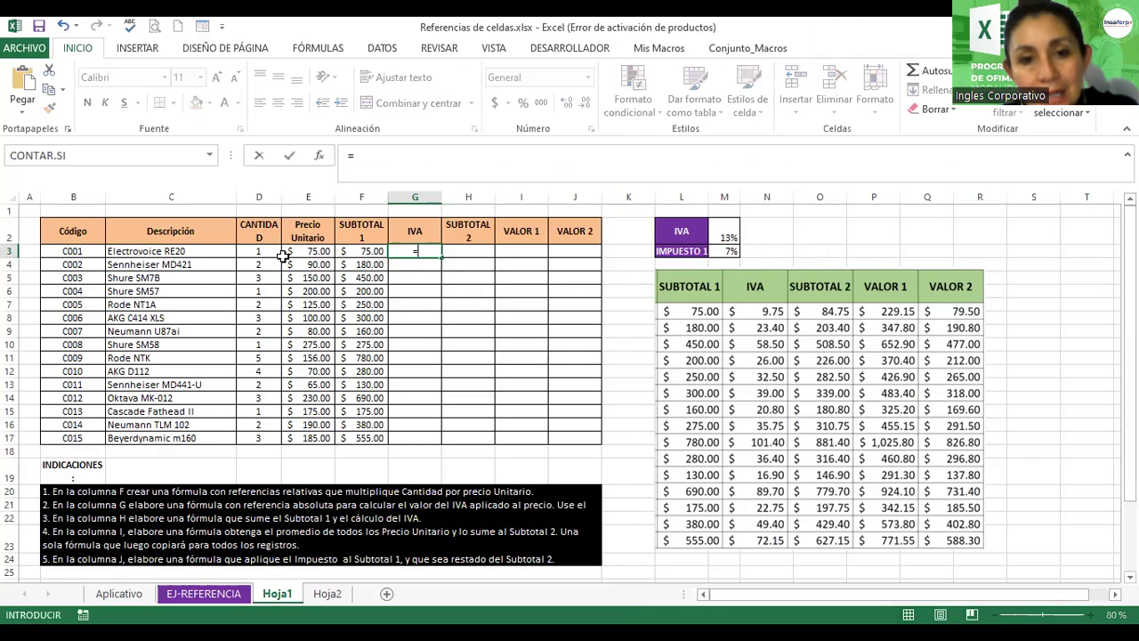
pyautogui.click(293, 252)
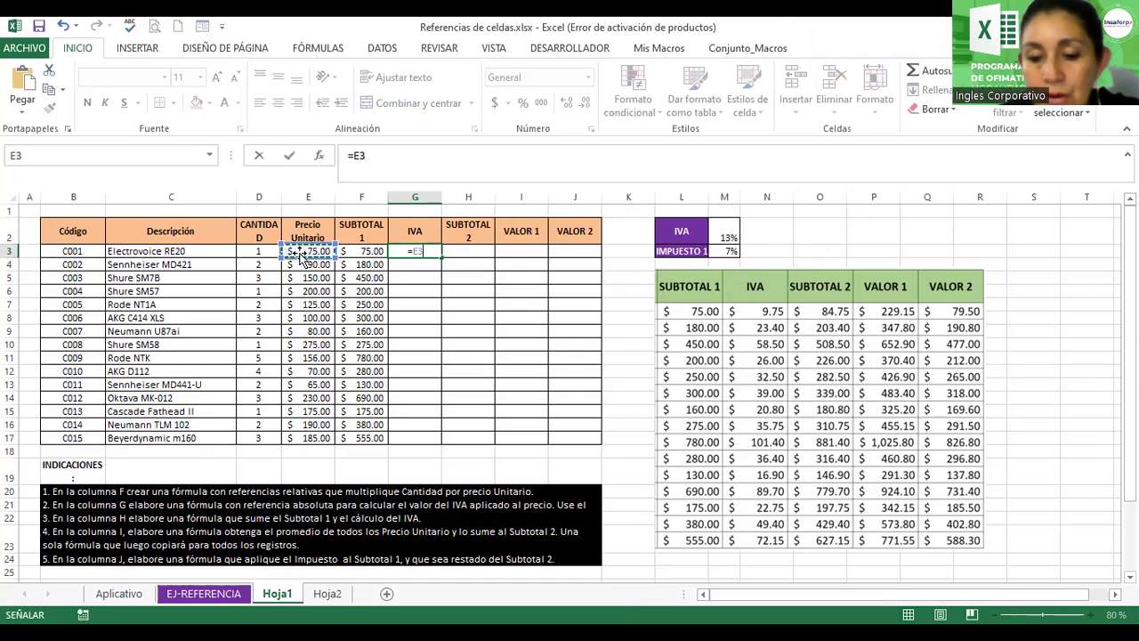
pyautogui.write('*')
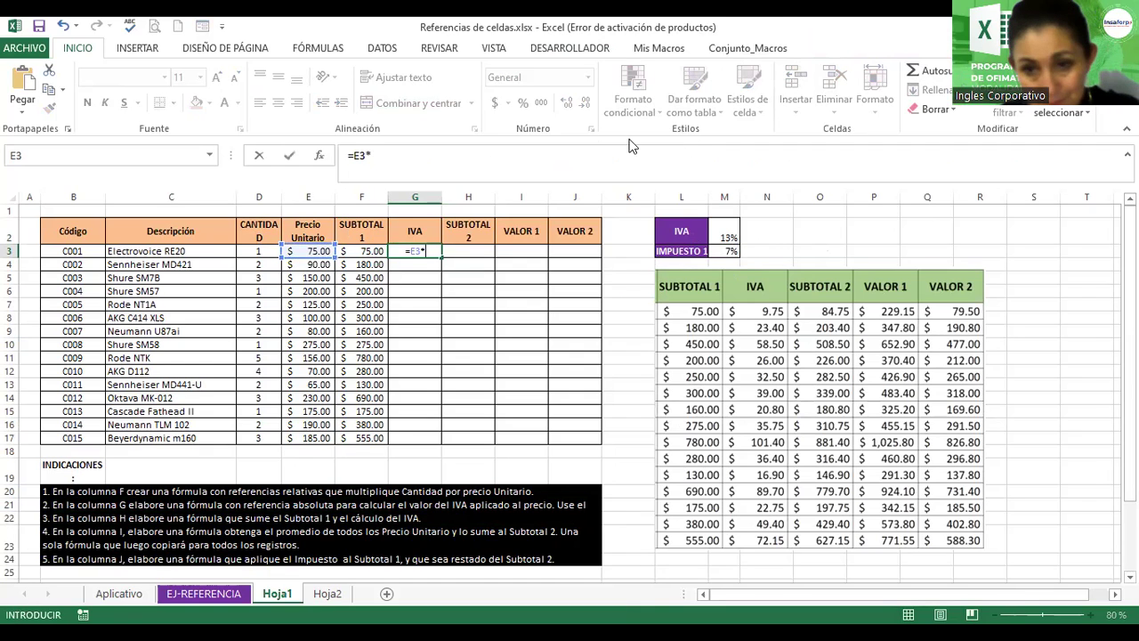
pyautogui.click(727, 237)
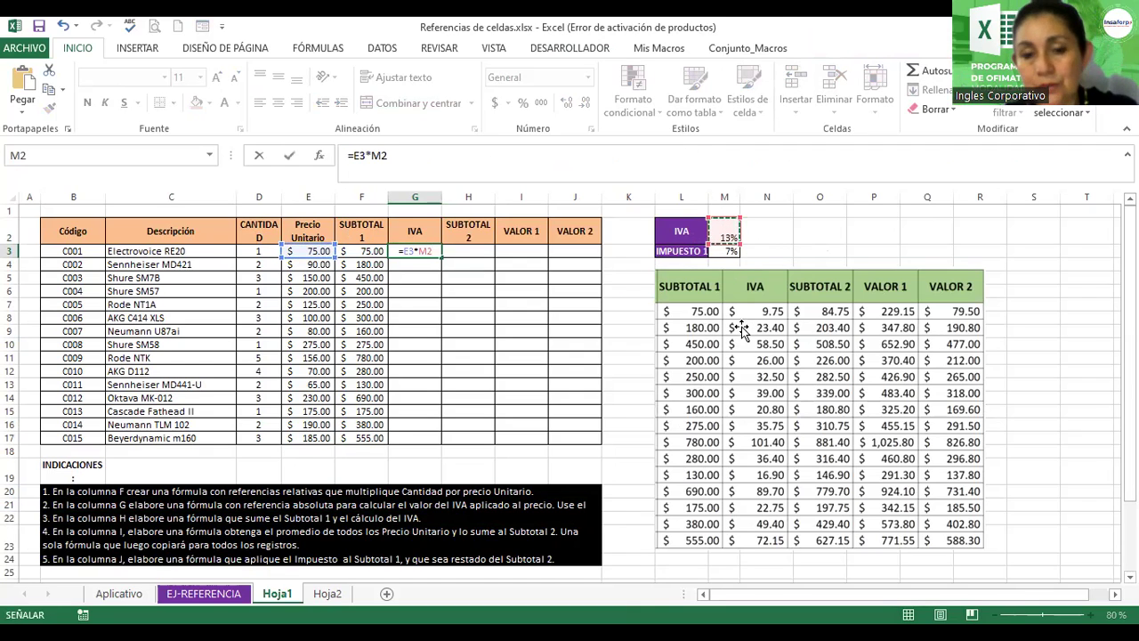
pyautogui.press('Return')
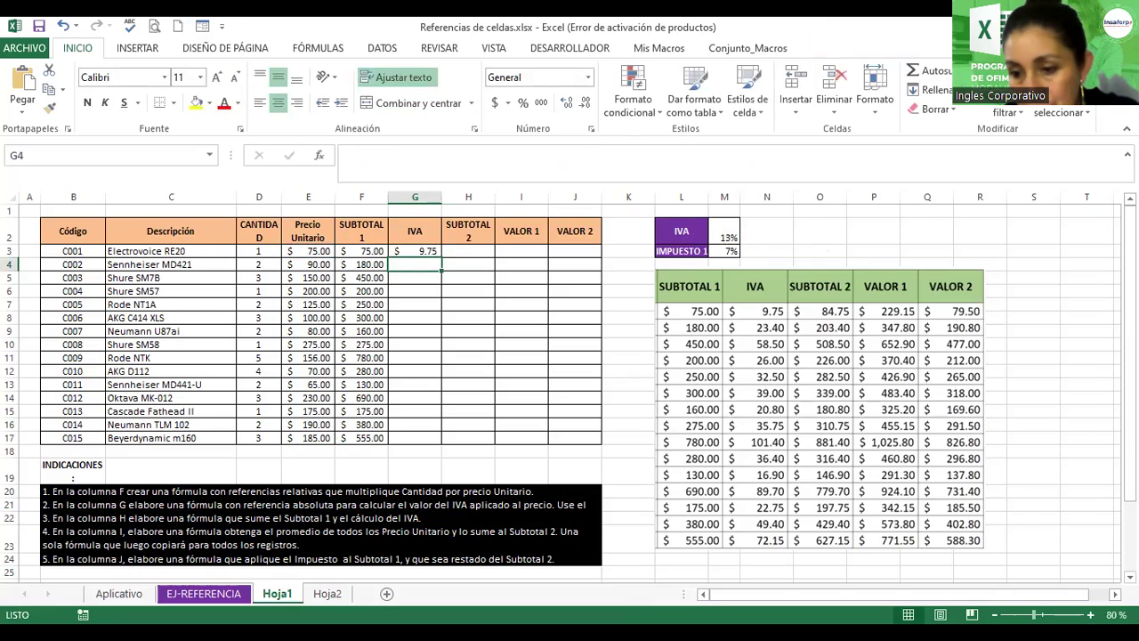
# Step: Zoom the sheet to 130% and review G3's formula references without changing them
pyautogui.moveTo(1034, 613); pyautogui.dragTo(1045, 614)
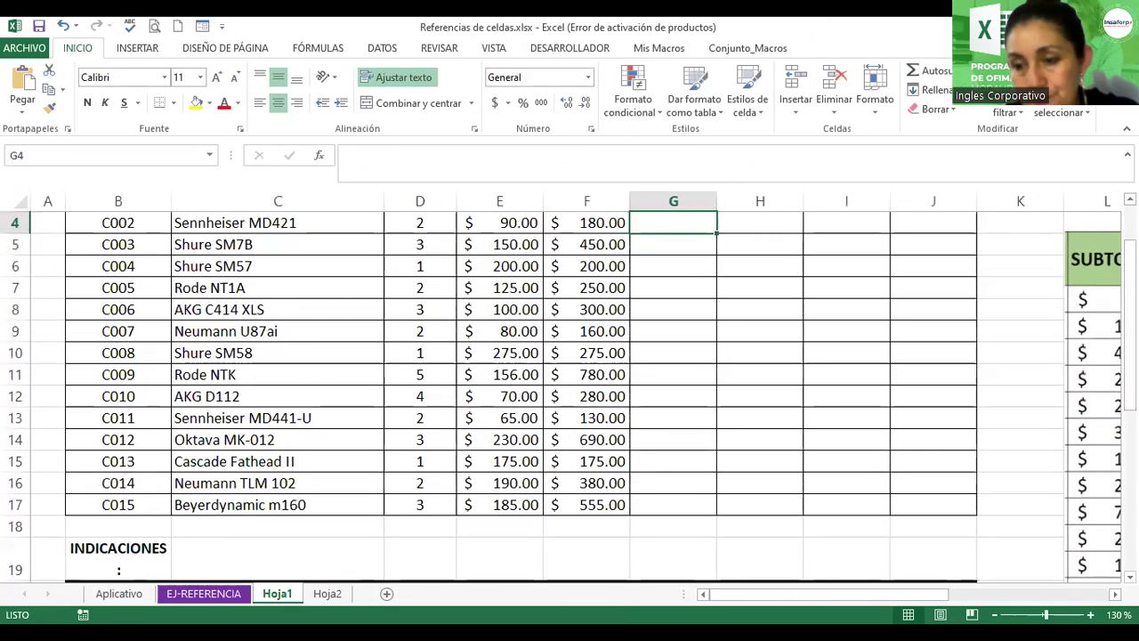
pyautogui.scroll(1, 620, 287)
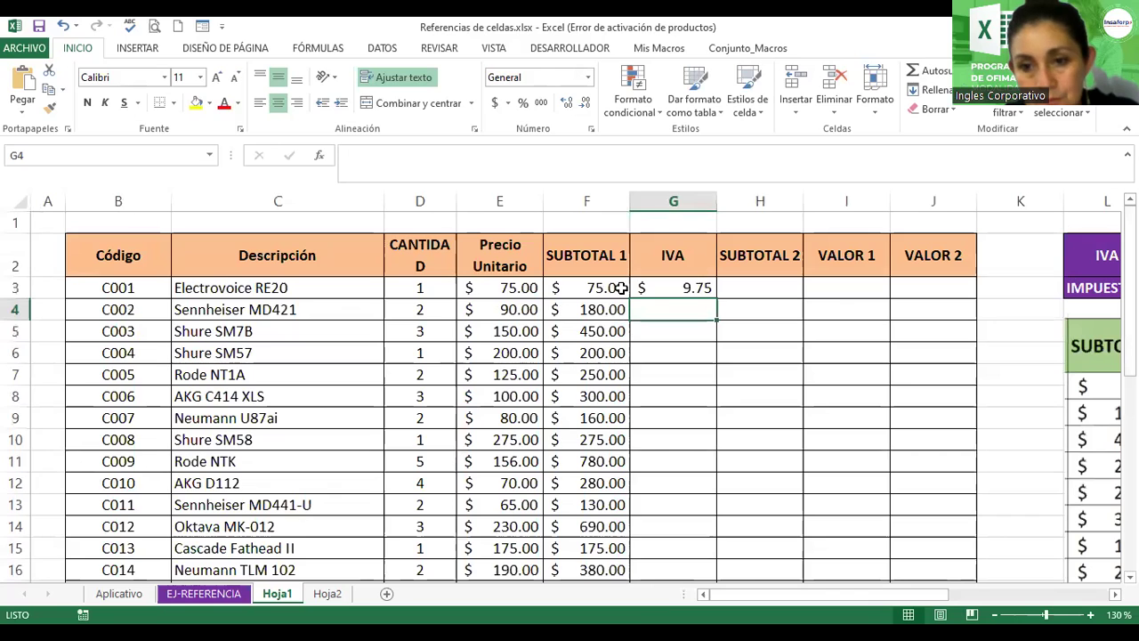
pyautogui.doubleClick(682, 287)
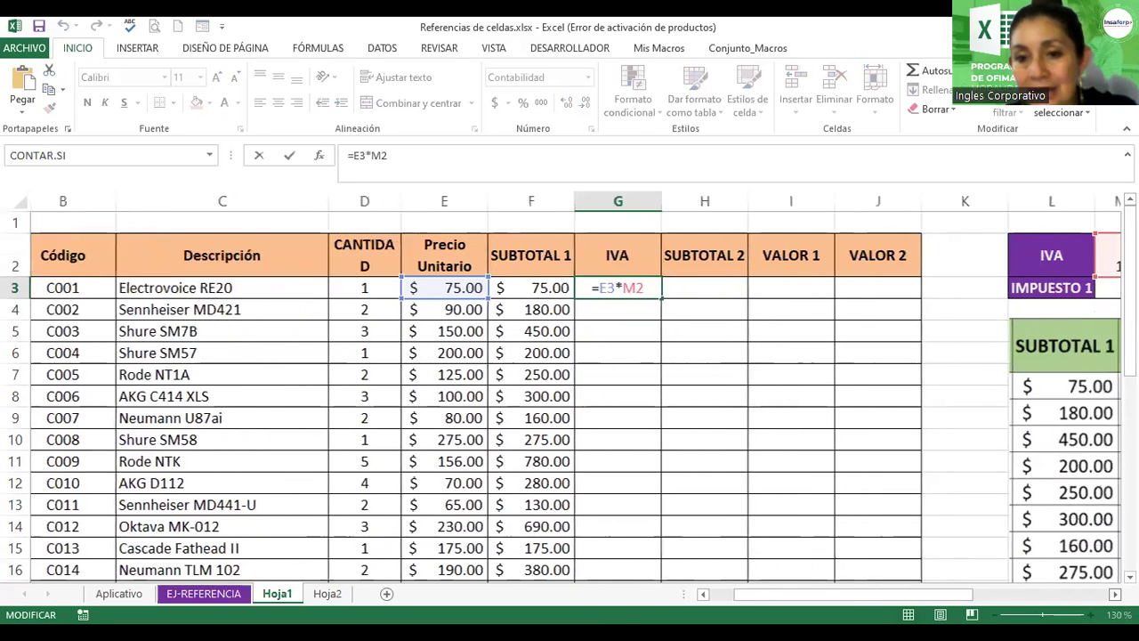
pyautogui.hscroll(3, 1067, 574)
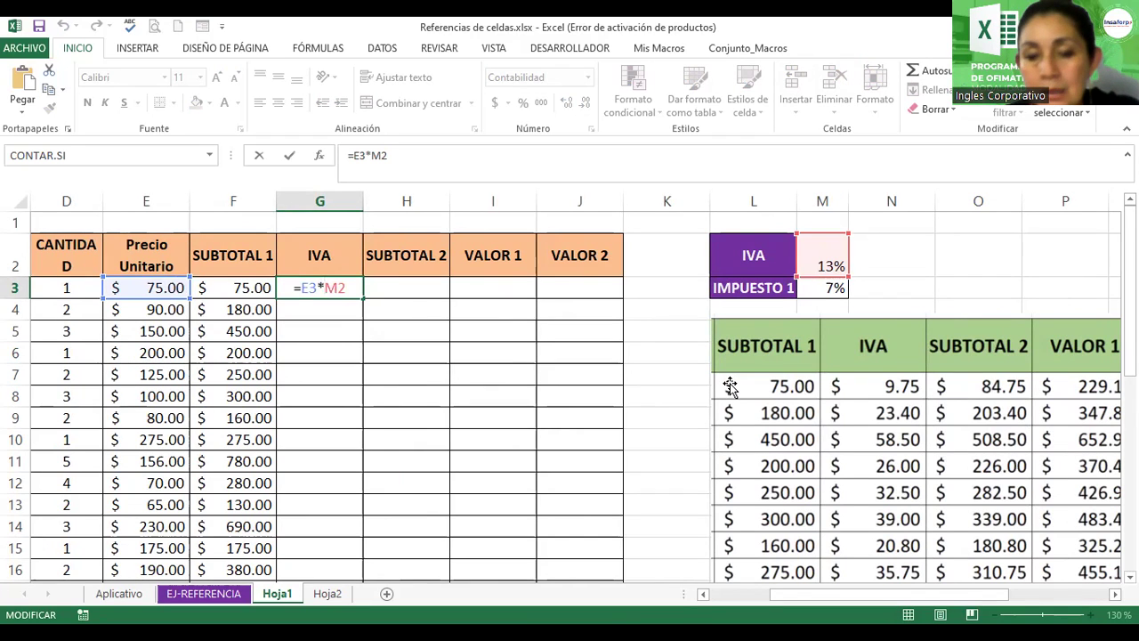
pyautogui.press('Return')
pyautogui.click(314, 285)
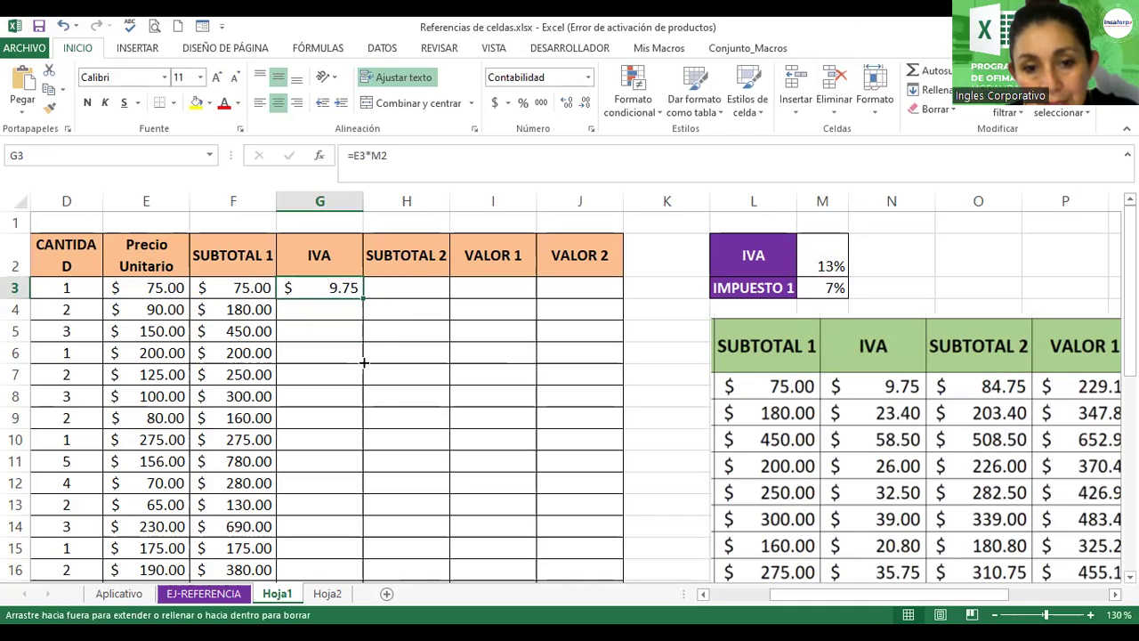
# Step: Make G3's rate reference absolute as $M$2 and copy it down the column
pyautogui.moveTo(365, 300); pyautogui.dragTo(365, 534)
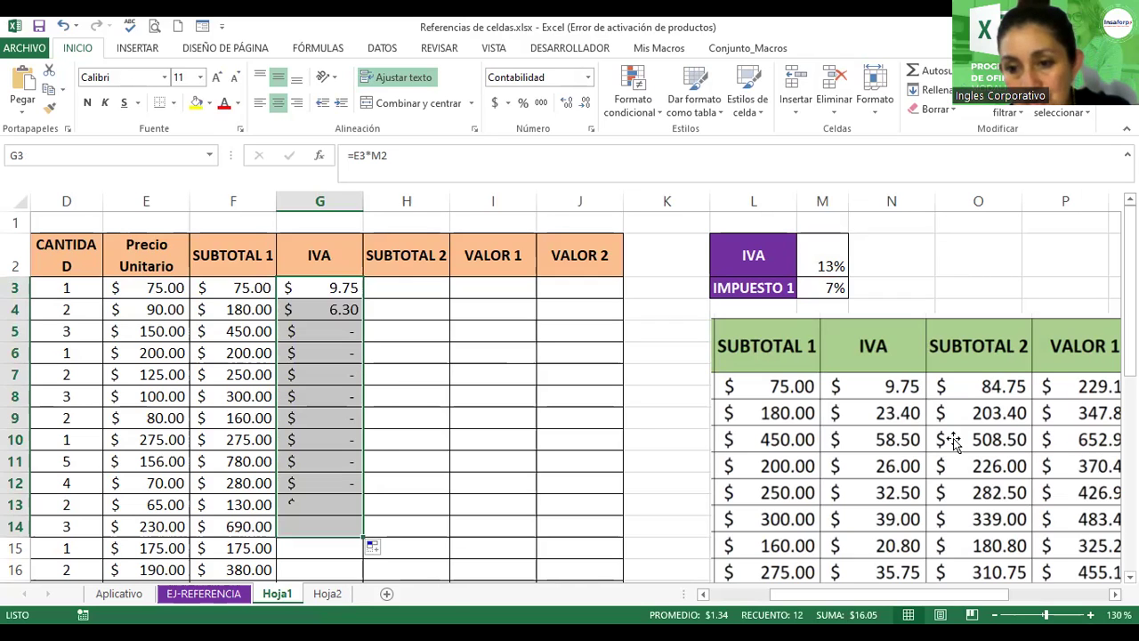
pyautogui.click(328, 287)
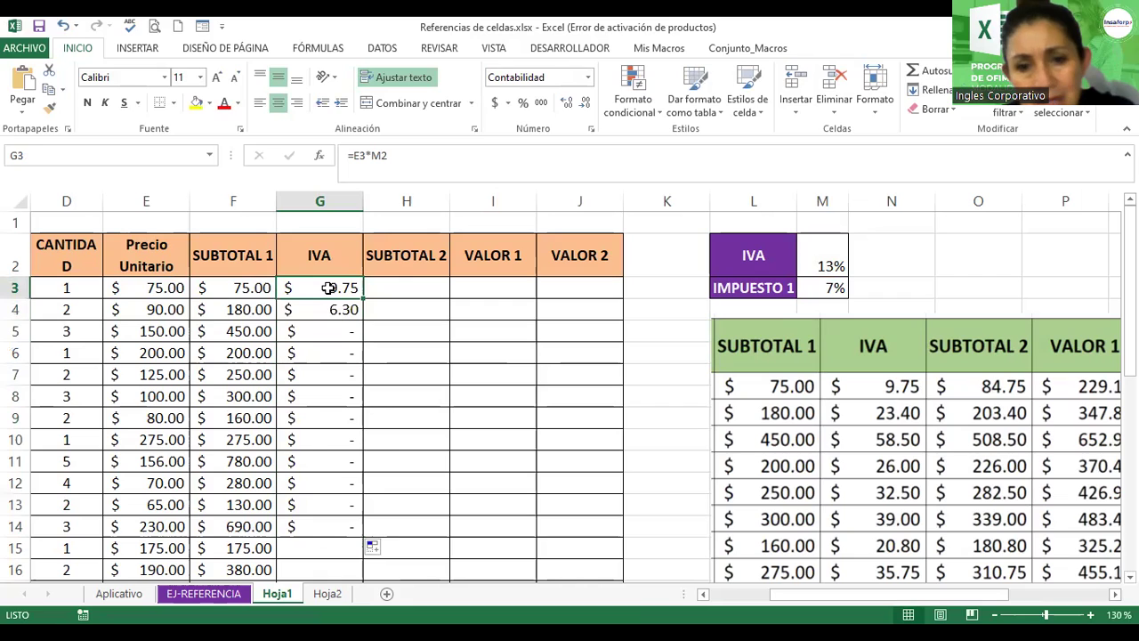
pyautogui.doubleClick(328, 287)
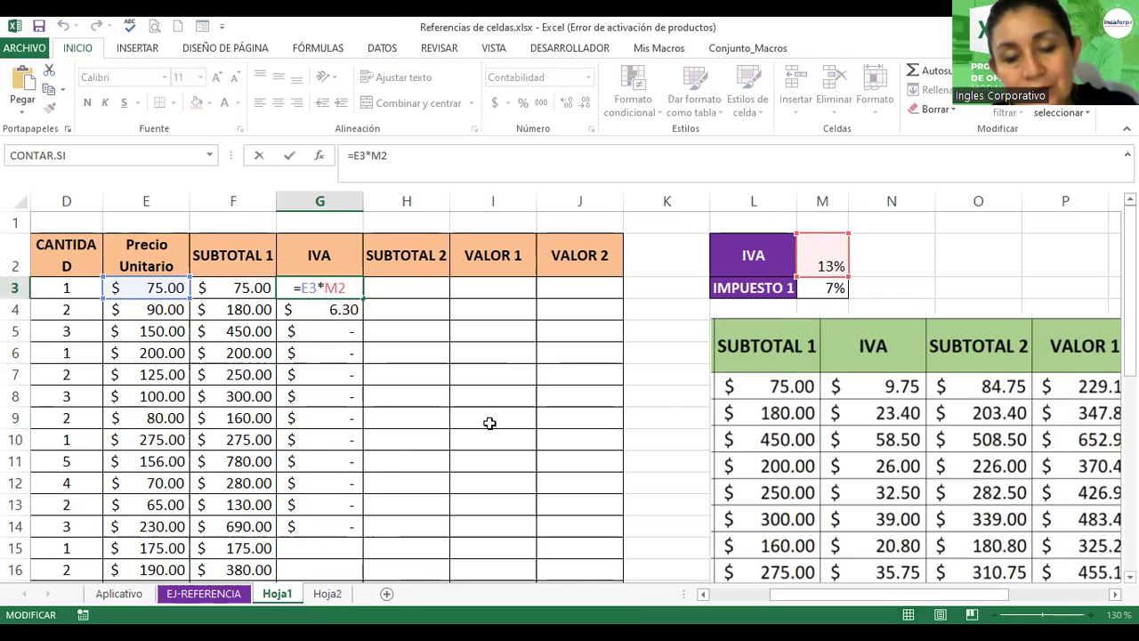
pyautogui.press('F4')
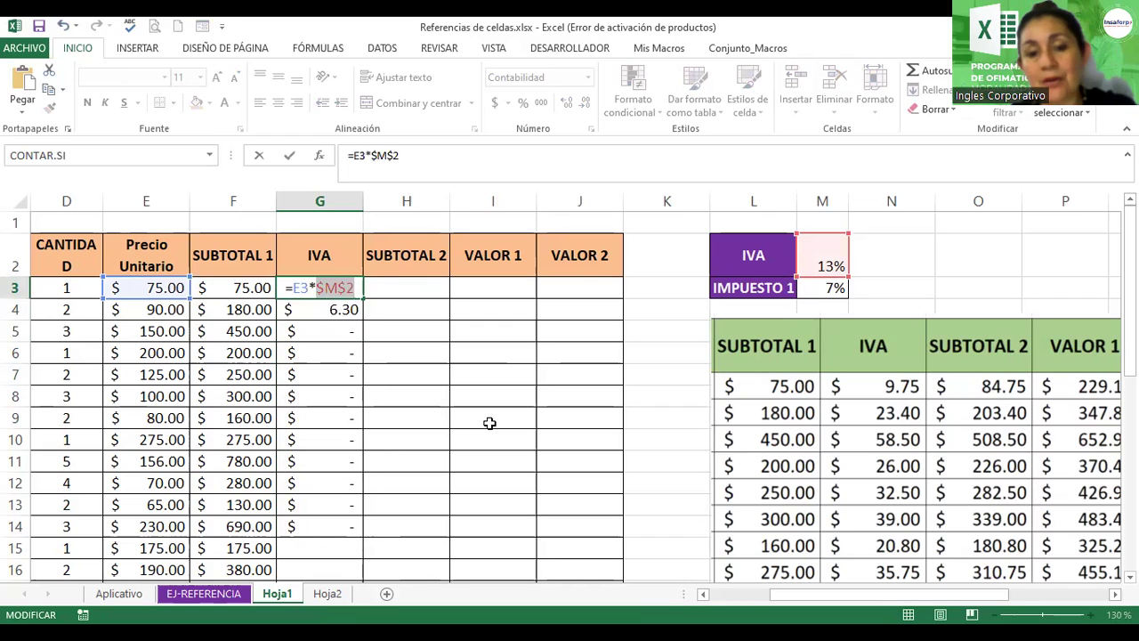
pyautogui.press('Return')
pyautogui.click(316, 289)
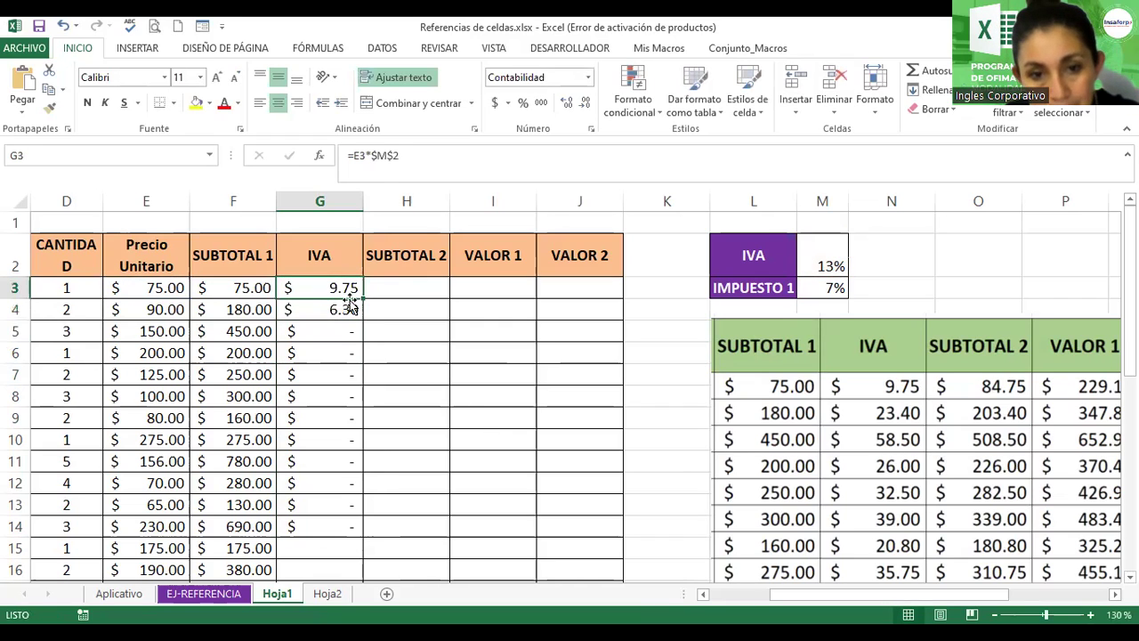
pyautogui.moveTo(362, 298); pyautogui.dragTo(371, 557)
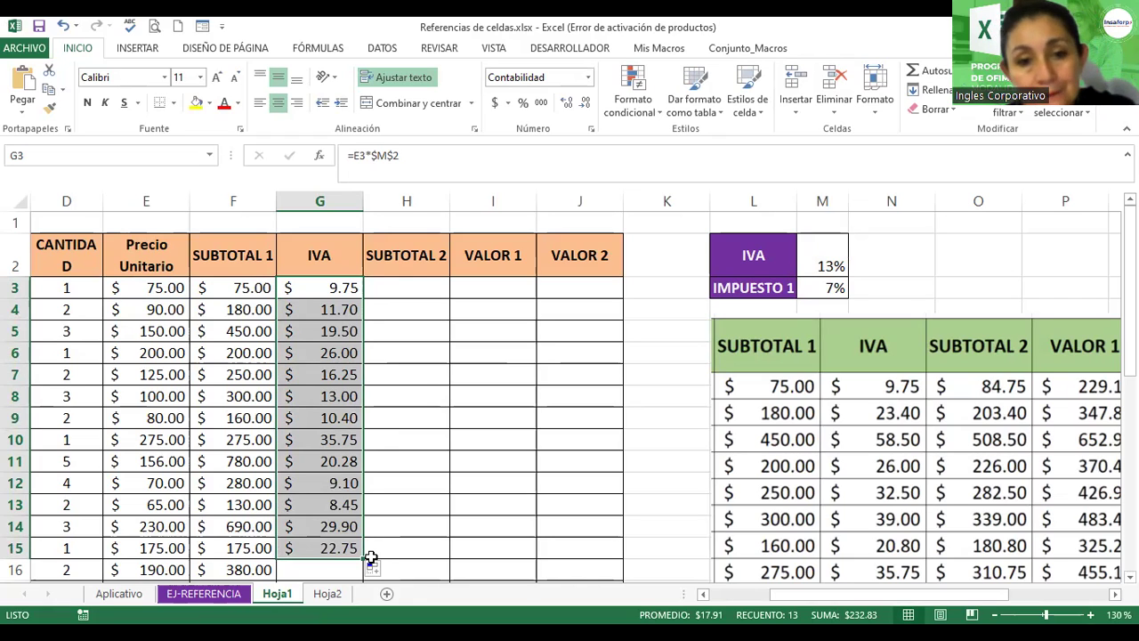
# Step: Change G3 to =F3*$M$2 and fill it down to G15
pyautogui.click(320, 287)
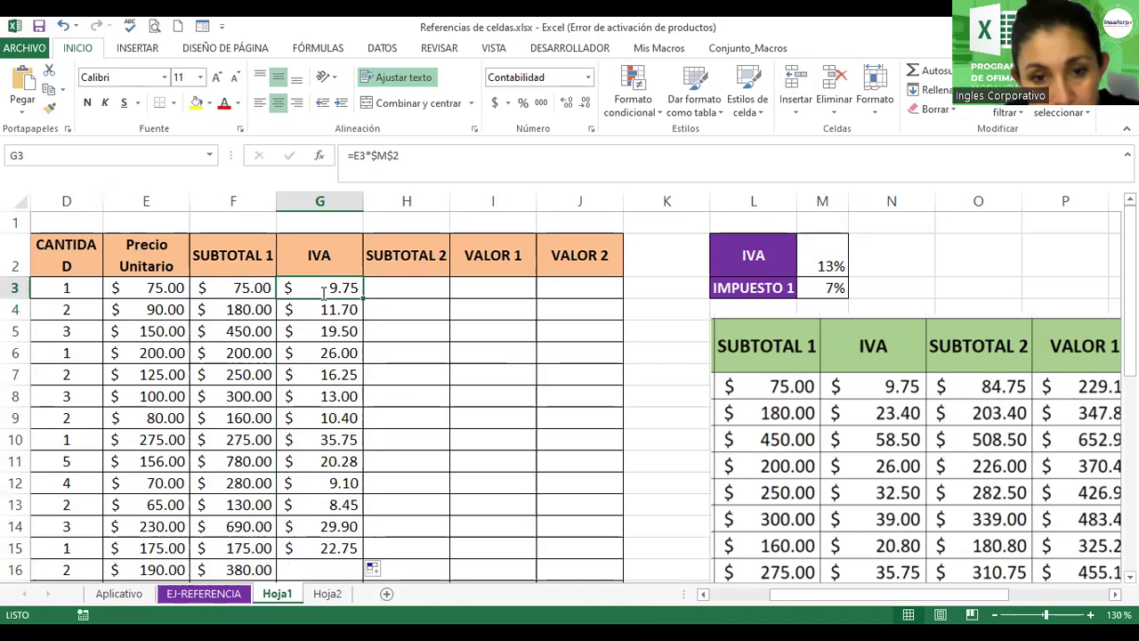
pyautogui.doubleClick(323, 289)
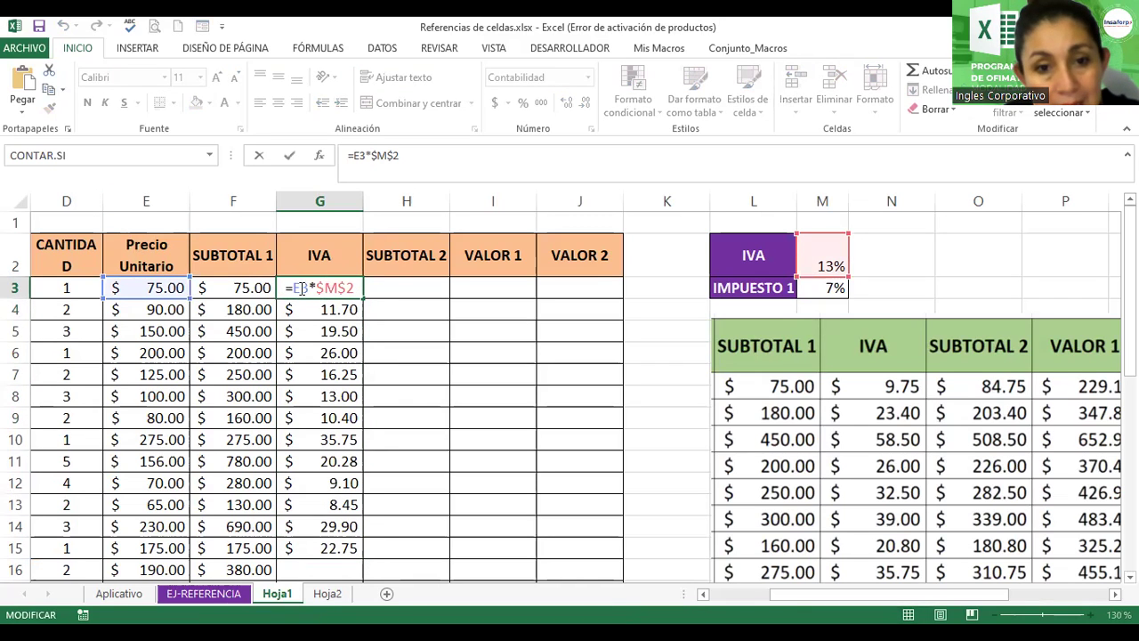
pyautogui.write('F3')
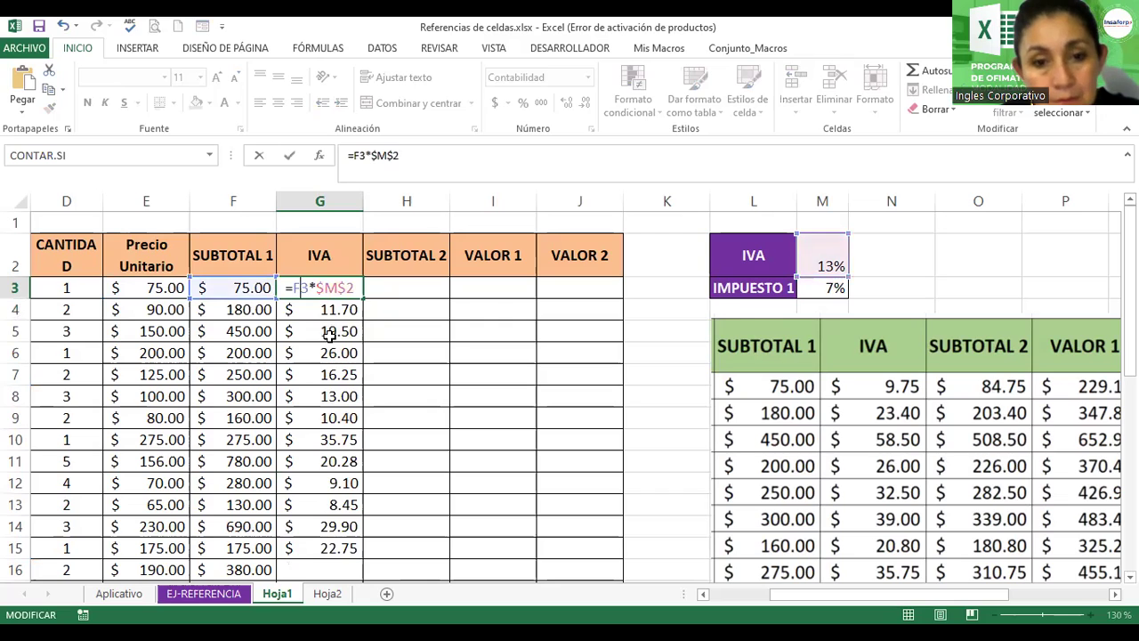
pyautogui.press('Return')
pyautogui.click(342, 287)
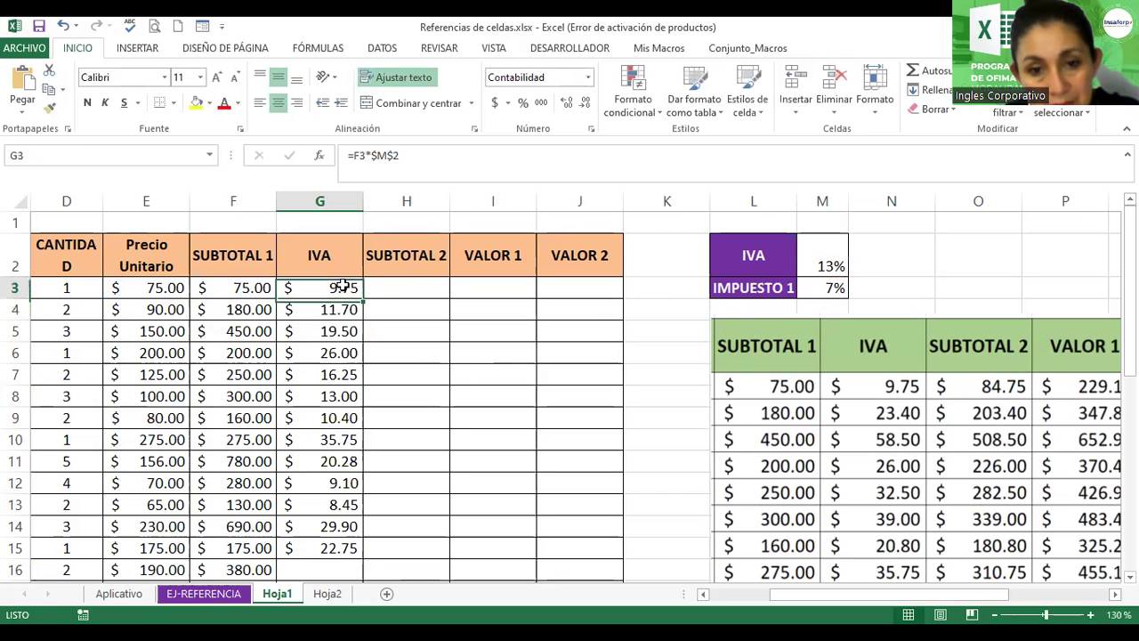
pyautogui.moveTo(361, 299); pyautogui.dragTo(365, 553)
# Step: Check the copied IVA formulas' references, ending on G3's formula
pyautogui.click(316, 353)
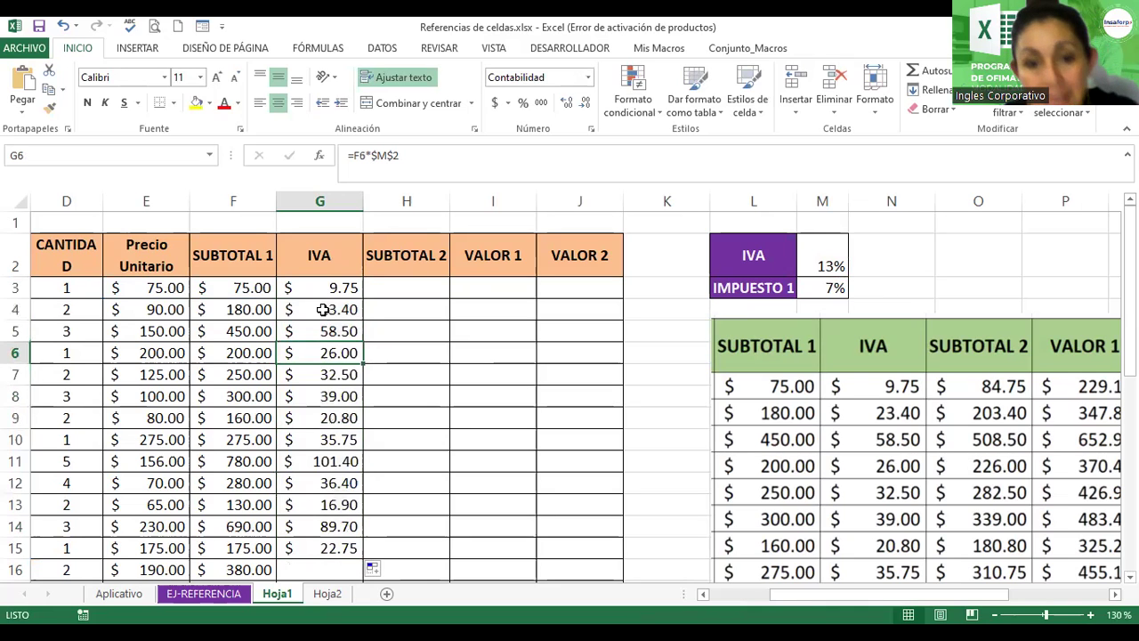
pyautogui.doubleClick(322, 309)
pyautogui.press('Escape')
pyautogui.press('Up')
pyautogui.press('F2')
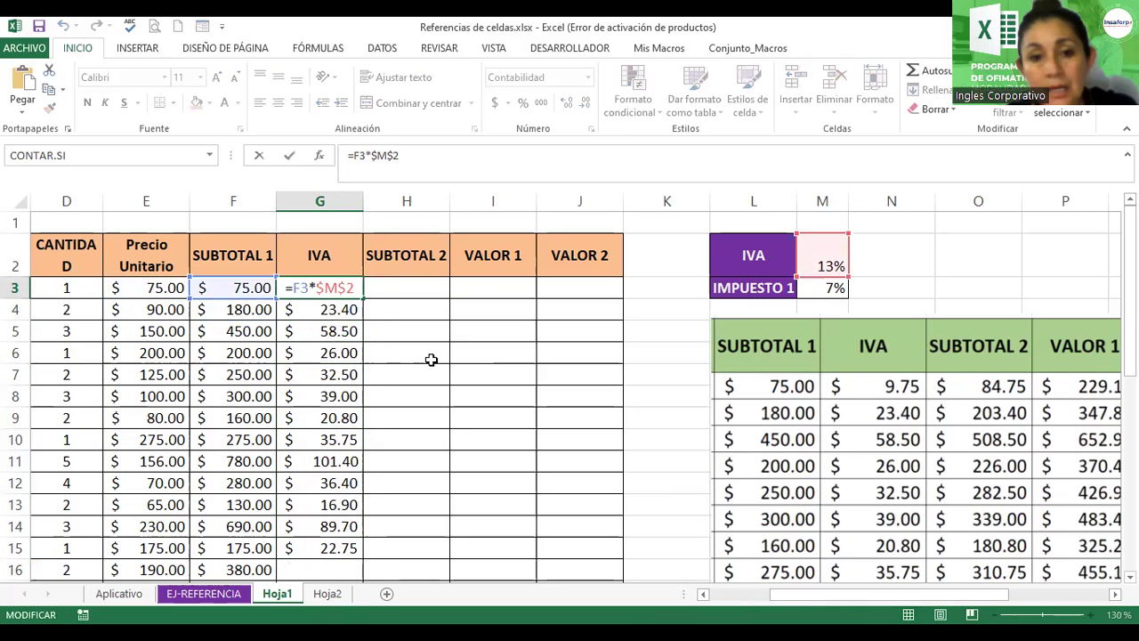
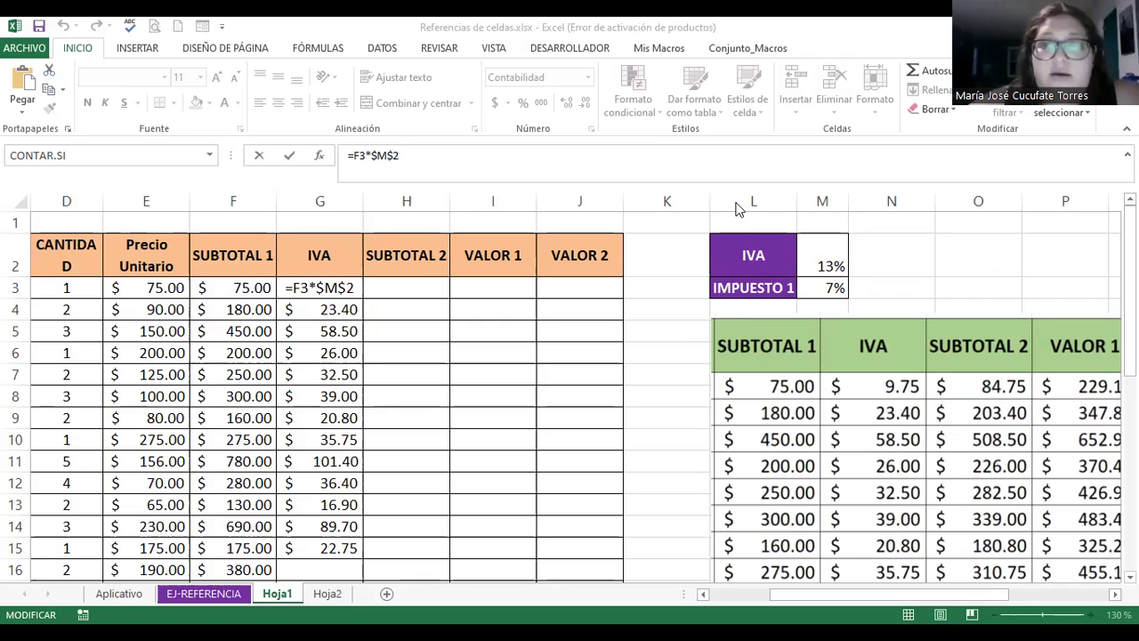
# Step: Commit the IVA formula =F3*$M$2 in G3 so it shows 9.75
pyautogui.click(357, 291)
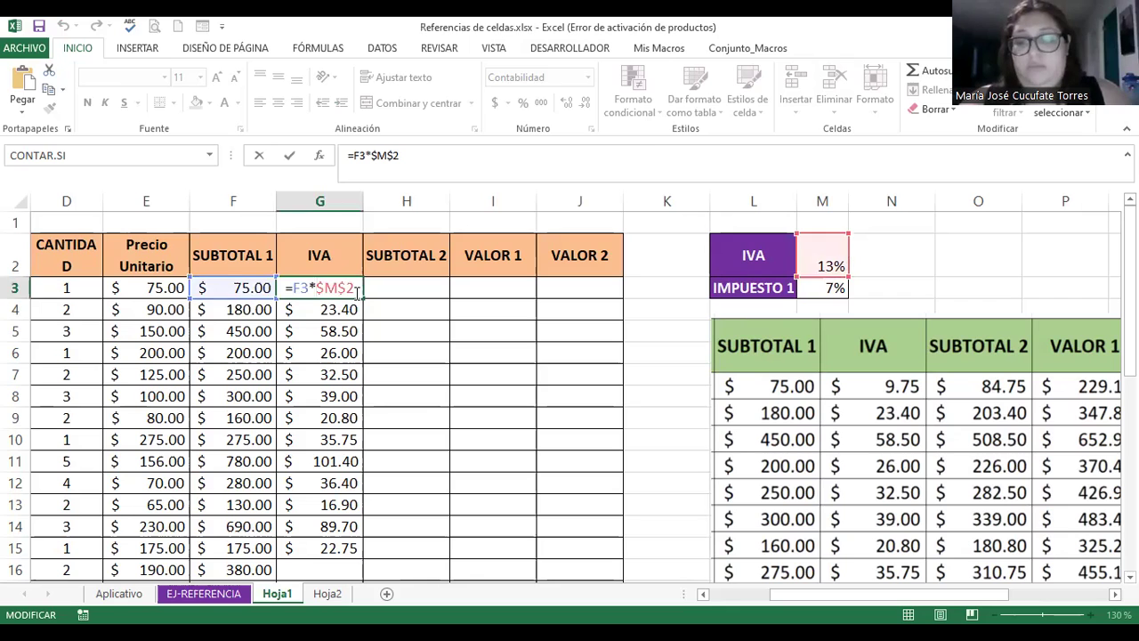
pyautogui.press('Return')
pyautogui.click(409, 286)
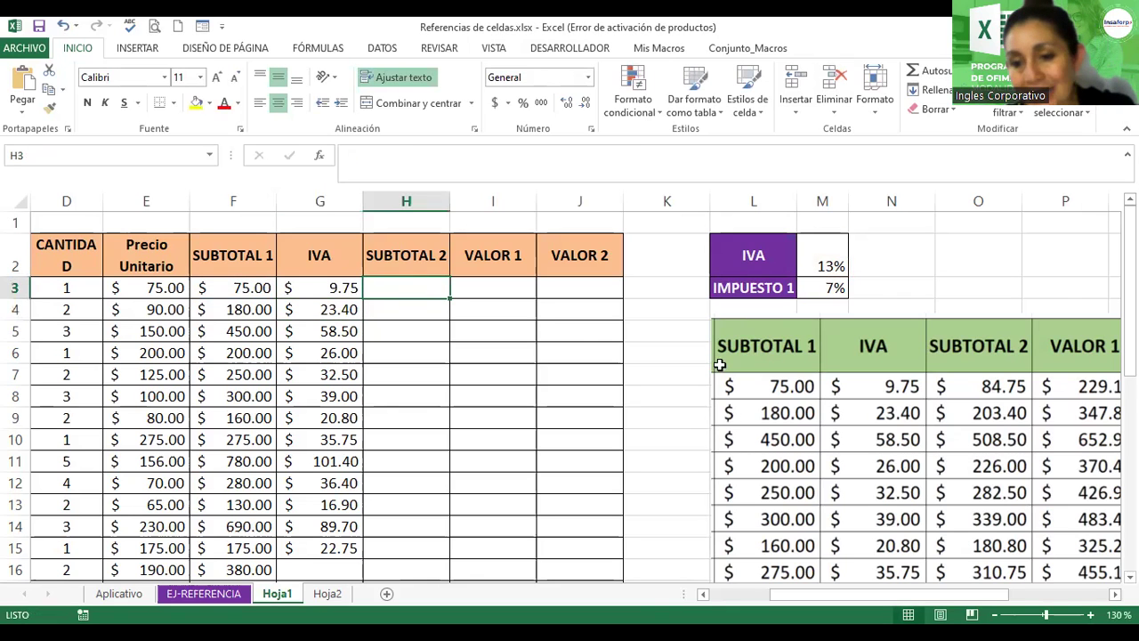
# Step: Scroll down to read the INDICACIONES notes, then return to the table
pyautogui.scroll(-4, 925, 516)
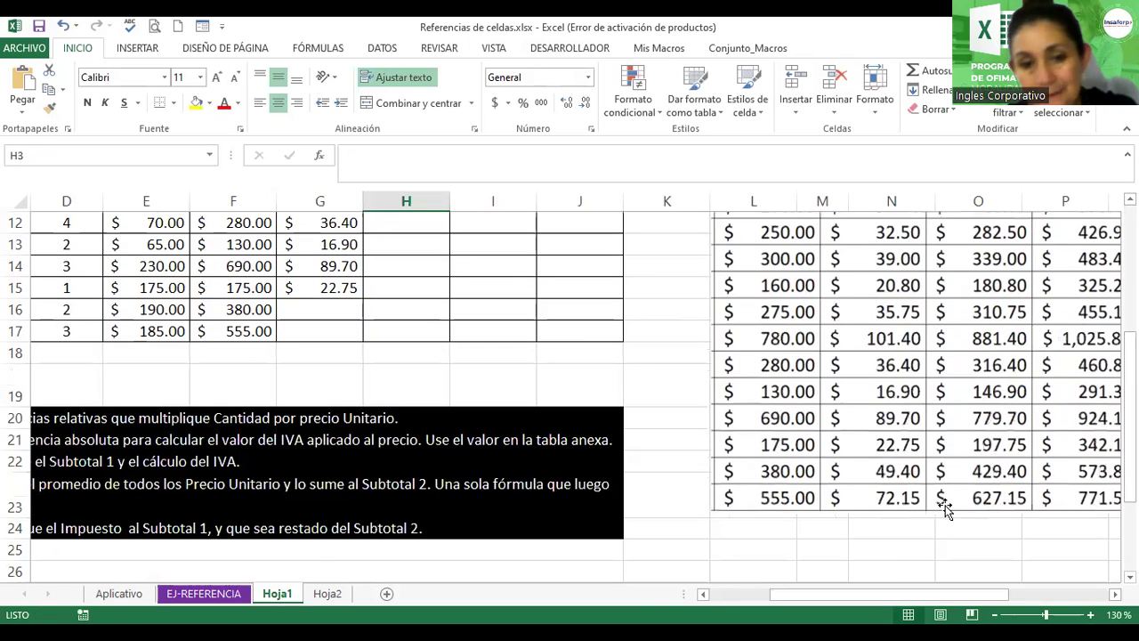
pyautogui.moveTo(907, 602); pyautogui.dragTo(850, 602)
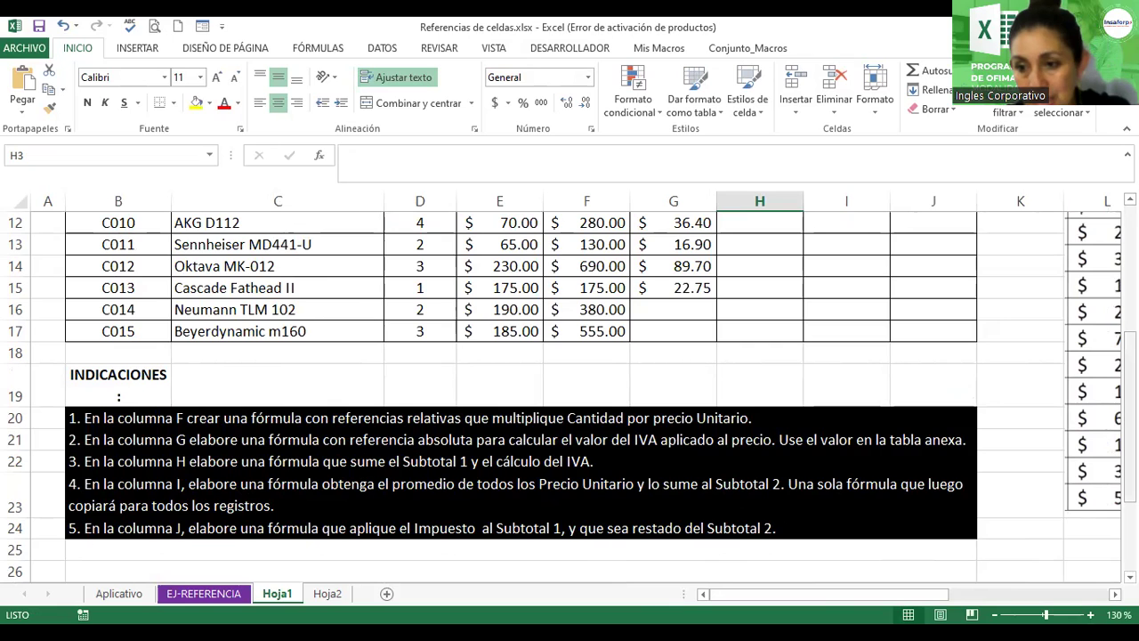
pyautogui.scroll(4, 1128, 356)
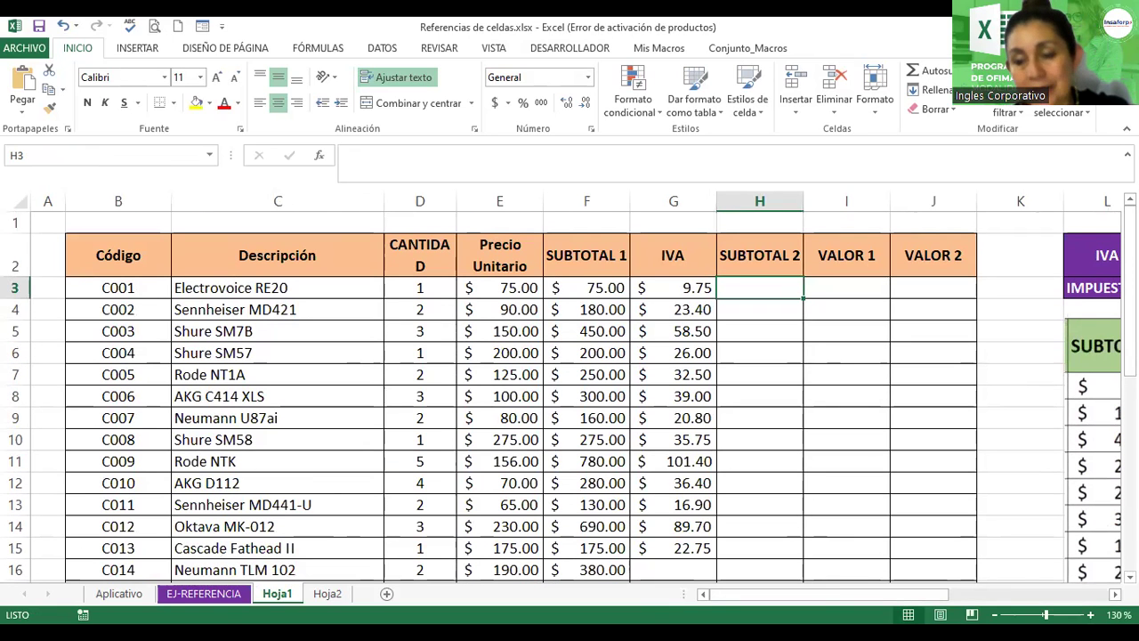
pyautogui.scroll(-4, 445, 338)
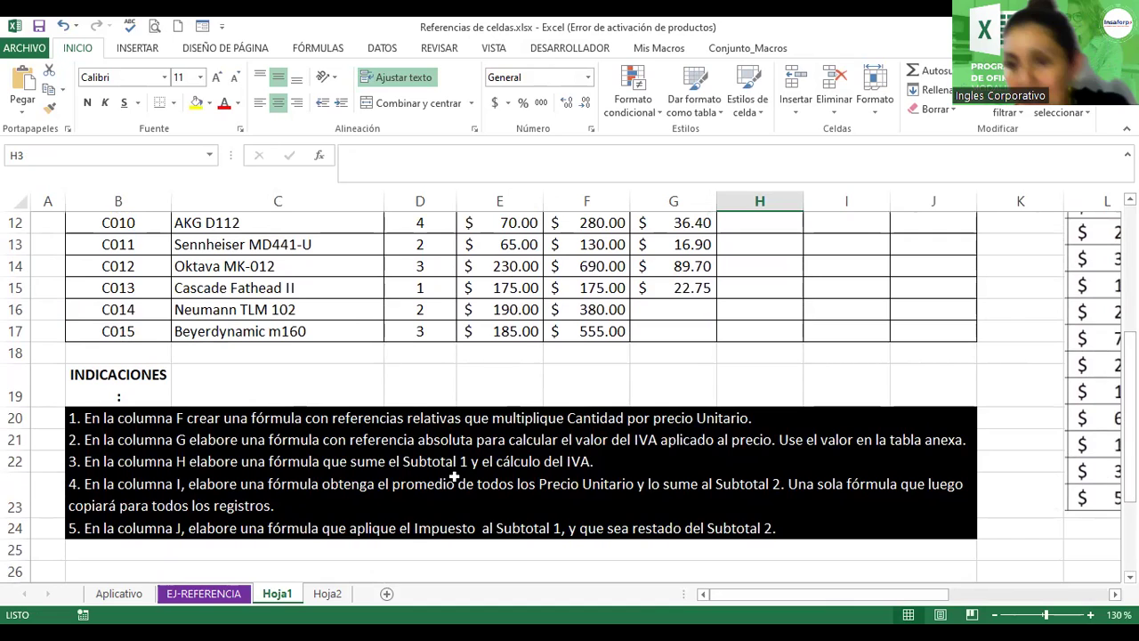
pyautogui.moveTo(1128, 416); pyautogui.dragTo(1128, 291)
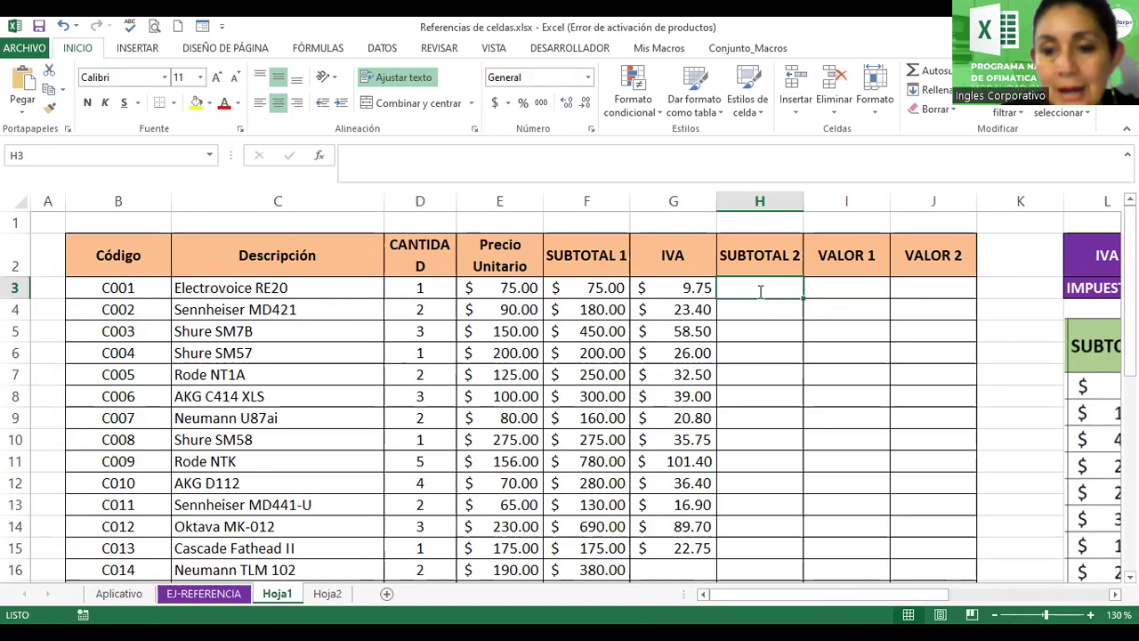
# Step: Enter =F3+G3 in H3 so SUBTOTAL 2 shows 84.75
pyautogui.write('=')
pyautogui.click(591, 287)
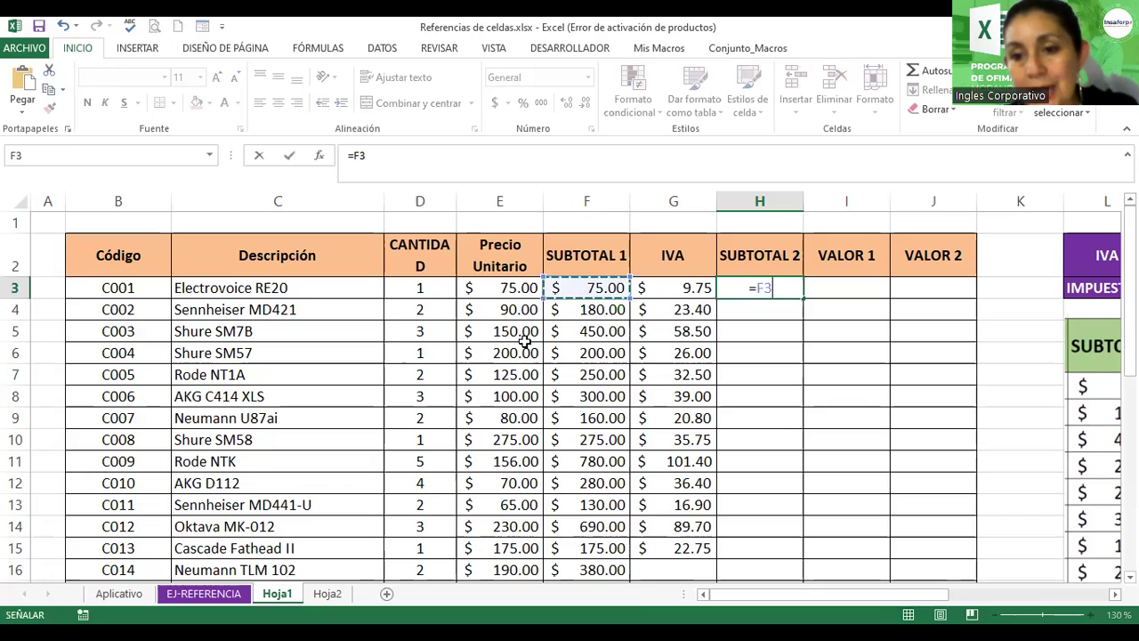
pyautogui.write('+')
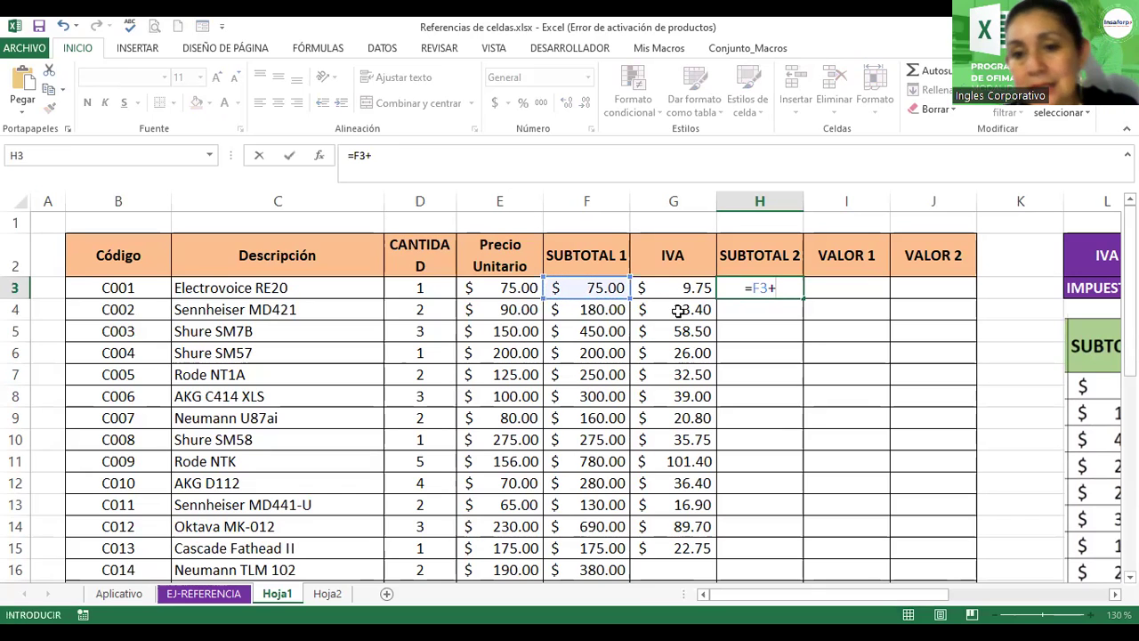
pyautogui.click(663, 288)
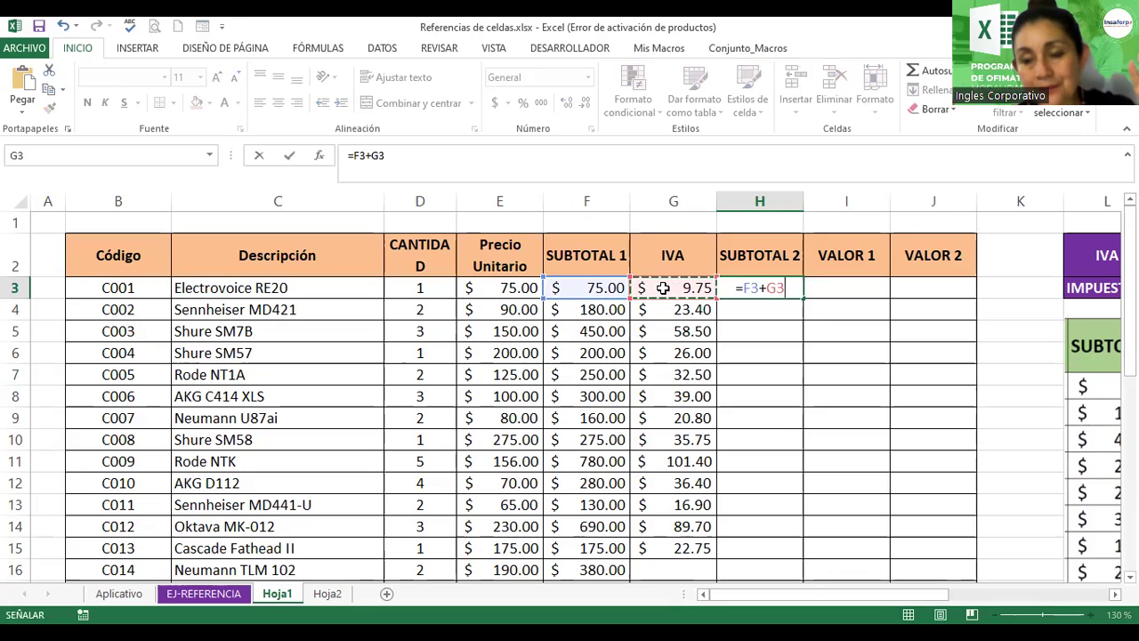
pyautogui.press('Return')
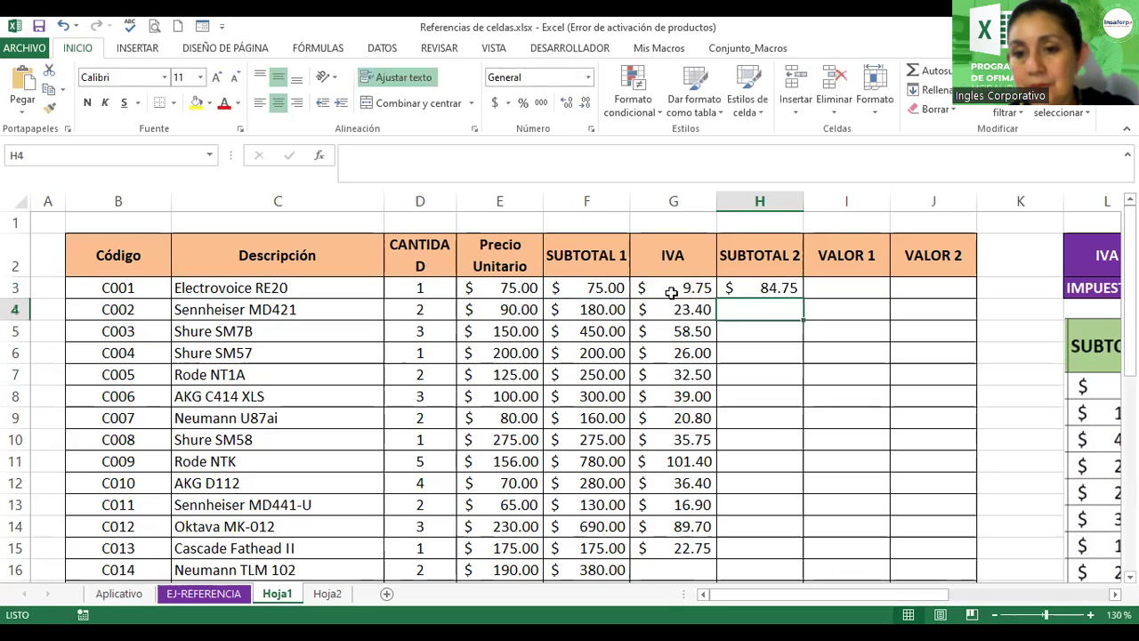
# Step: Fill the SUBTOTAL 2 formula from H3 down to H14
pyautogui.click(742, 292)
pyautogui.moveTo(805, 301); pyautogui.dragTo(805, 533)
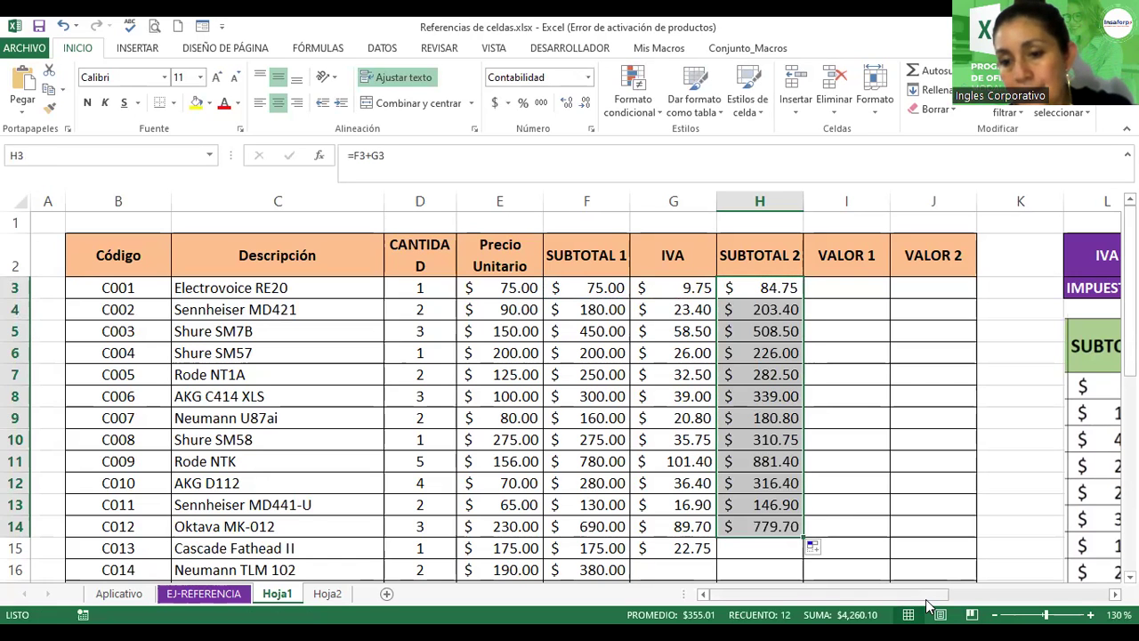
pyautogui.moveTo(926, 600); pyautogui.dragTo(987, 599)
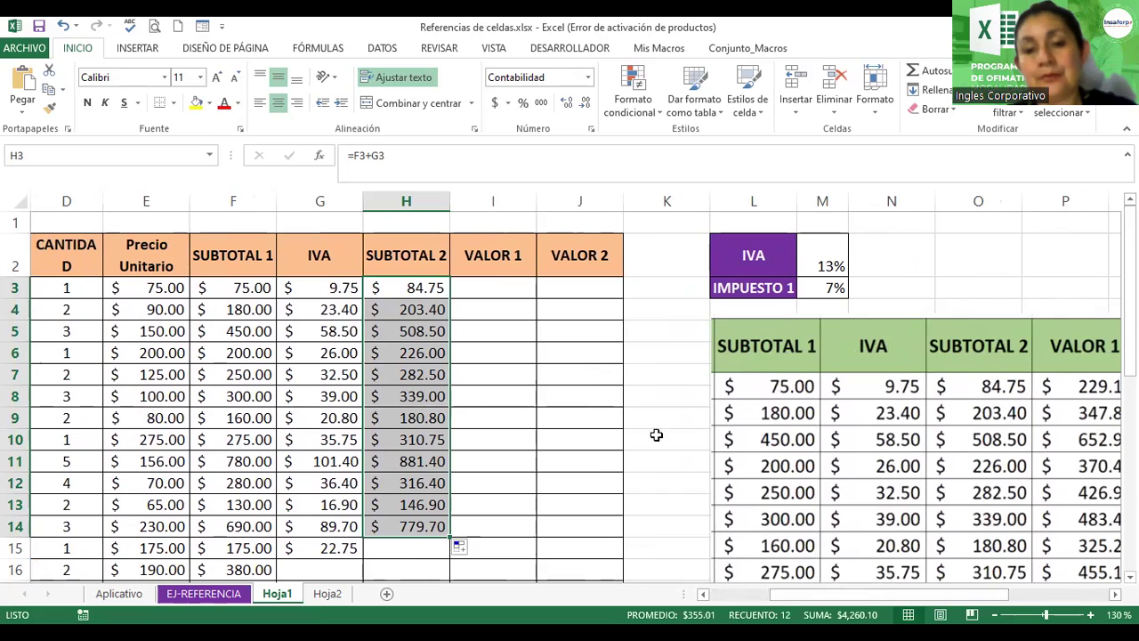
pyautogui.click(503, 336)
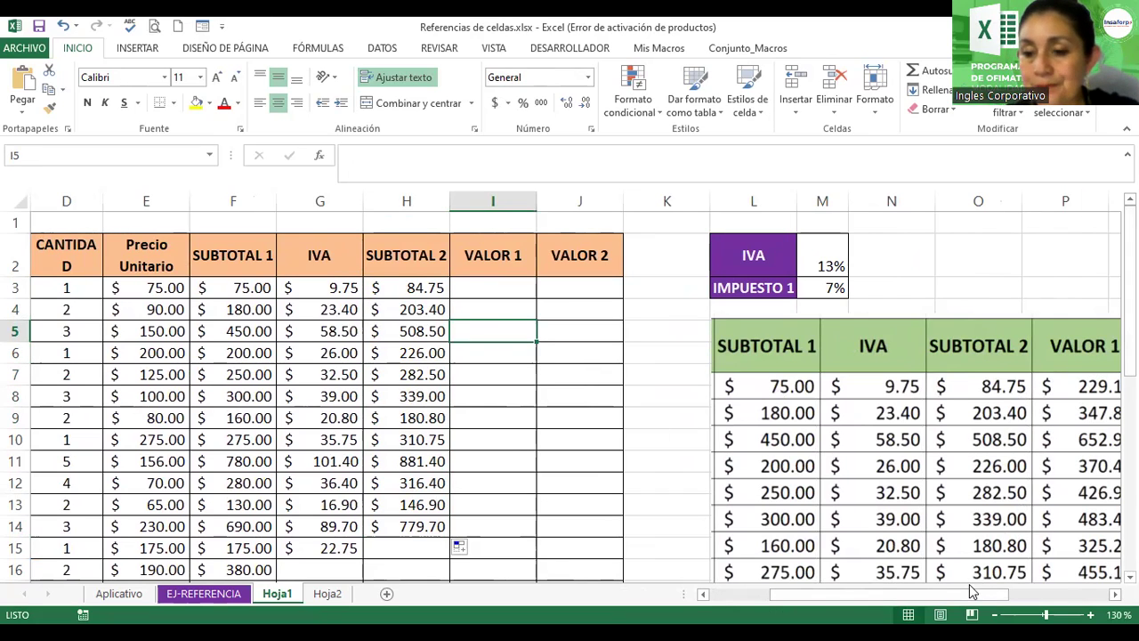
pyautogui.moveTo(967, 599); pyautogui.dragTo(909, 599)
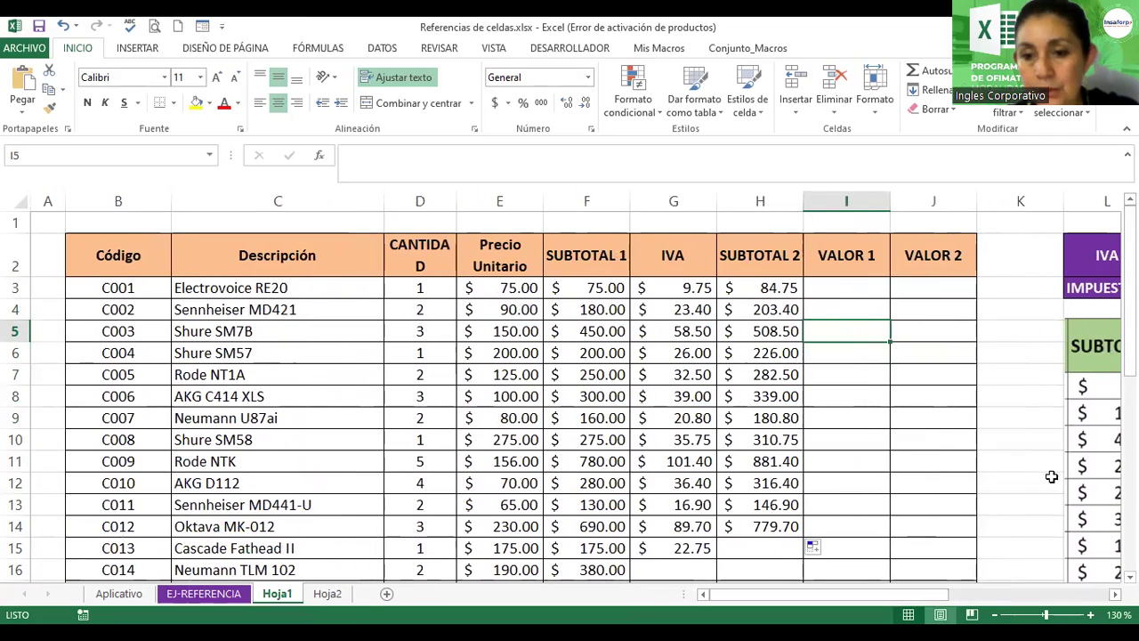
pyautogui.scroll(-3, 1067, 401)
pyautogui.scroll(-2, 1020, 475)
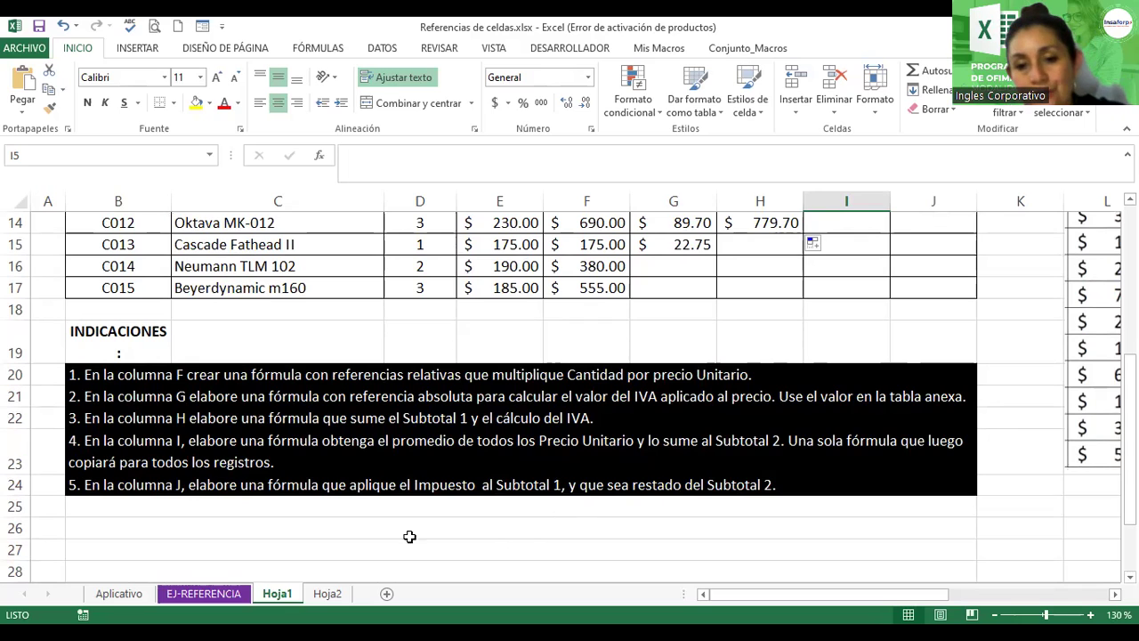
pyautogui.moveTo(1128, 471); pyautogui.dragTo(1100, 509)
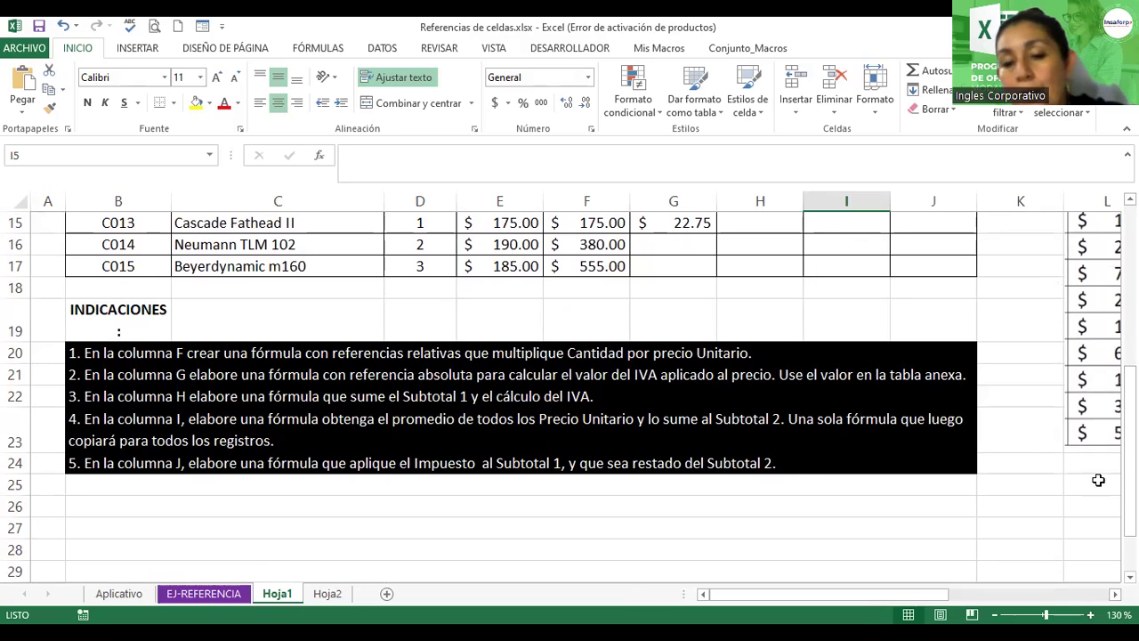
pyautogui.scroll(5, 934, 356)
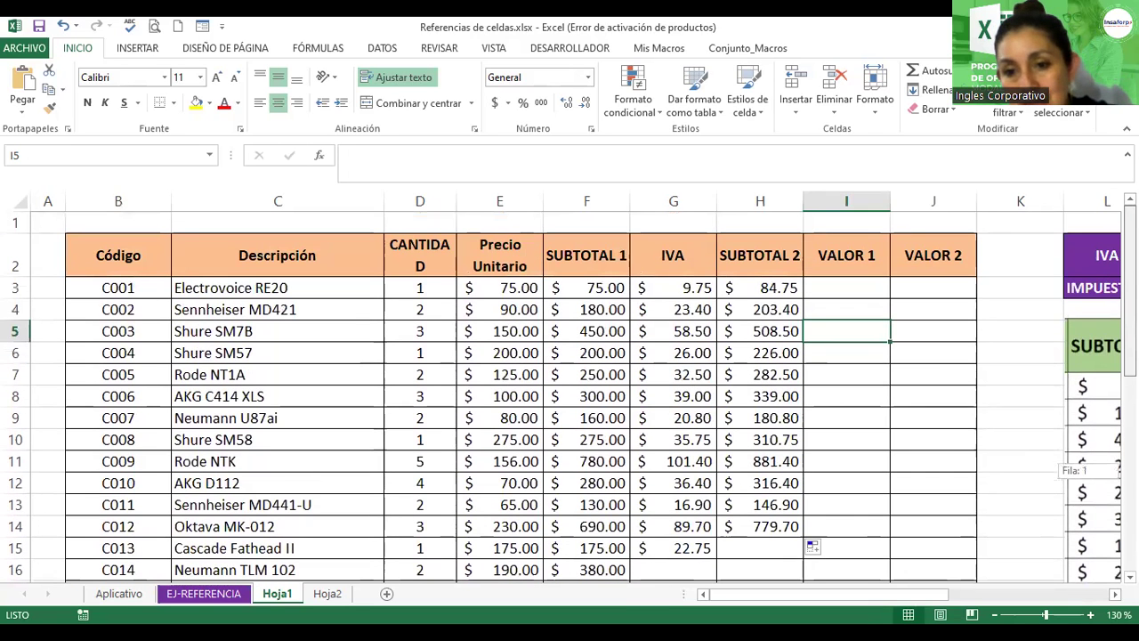
# Step: Enter =promedio(E3:E17) in I3 to average all unit prices, showing $144.40
pyautogui.click(811, 286)
pyautogui.write('=')
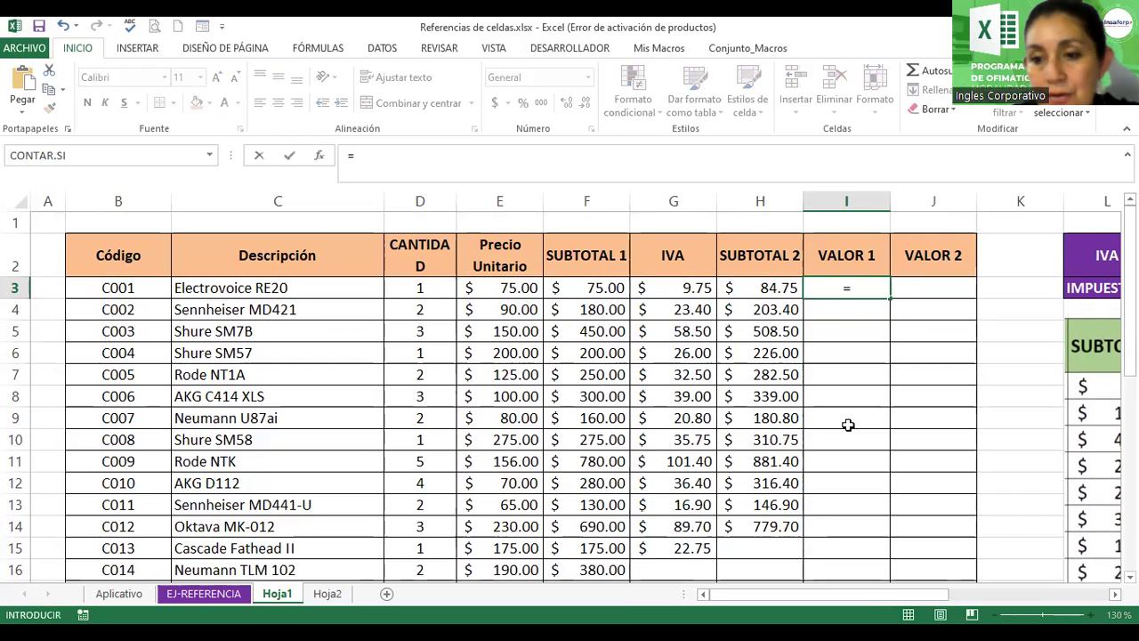
pyautogui.write('promedio(')
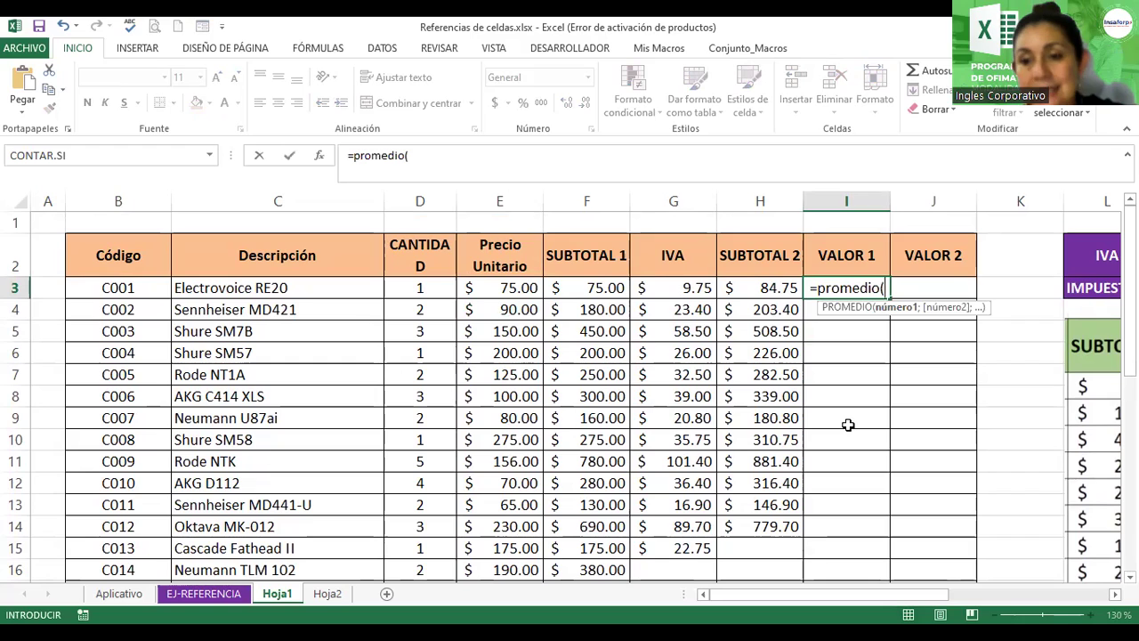
pyautogui.click(494, 288)
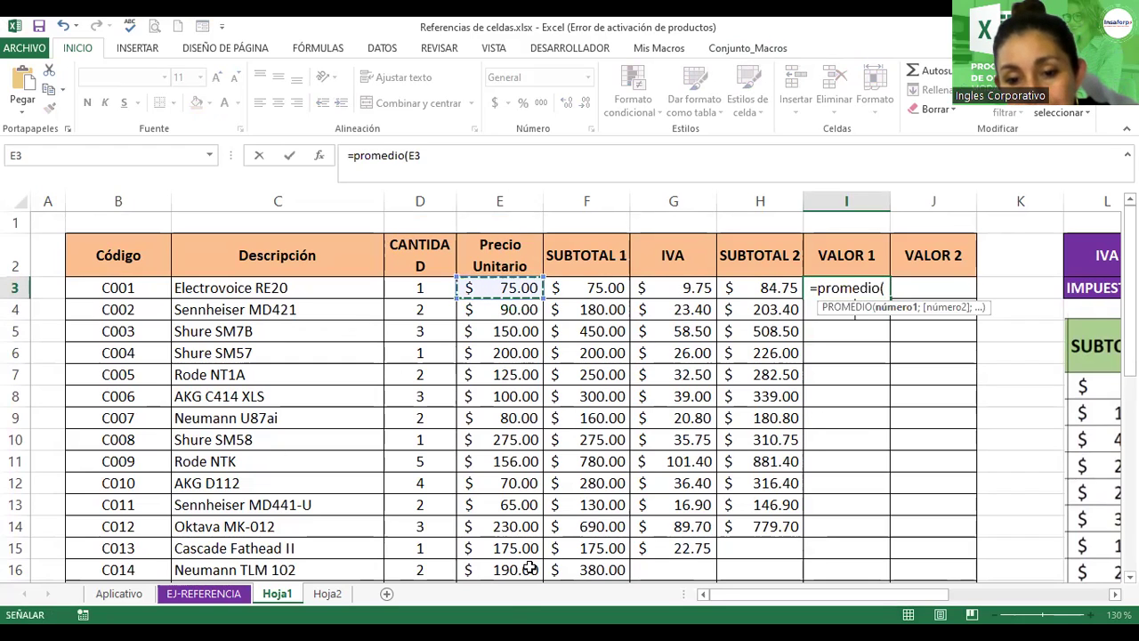
pyautogui.moveTo(500, 338); pyautogui.dragTo(534, 521)
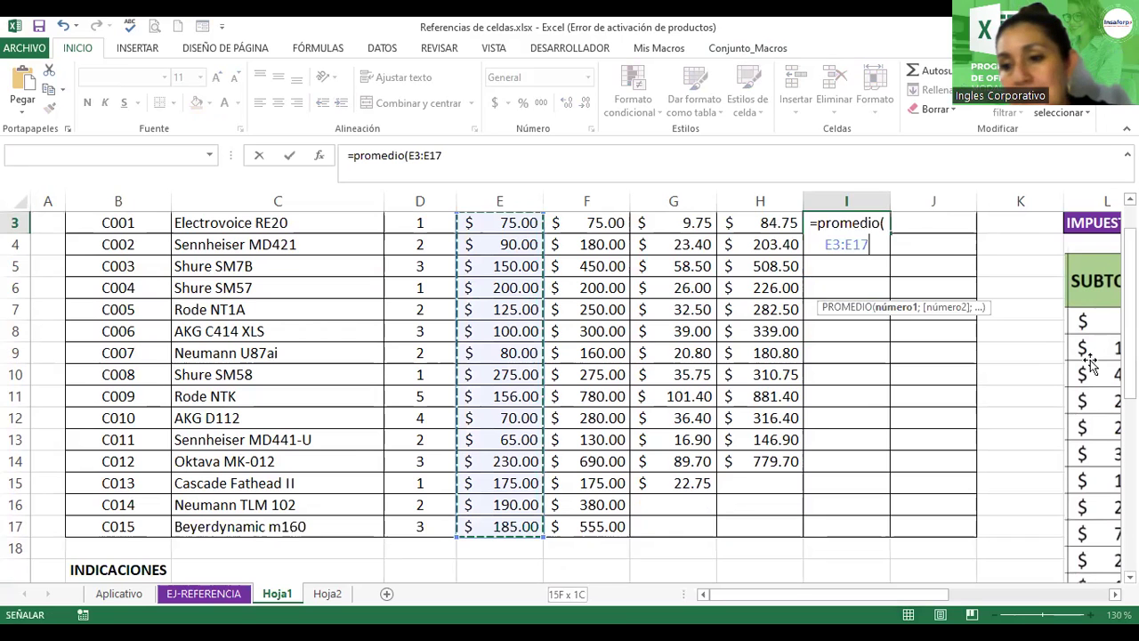
pyautogui.scroll(1, 991, 355)
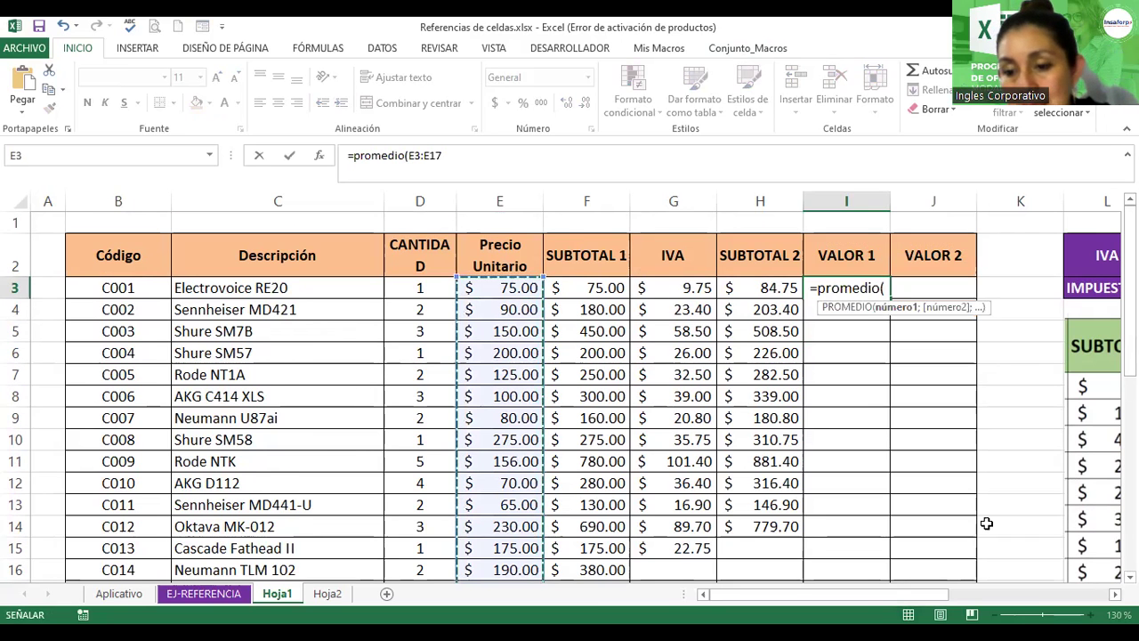
pyautogui.hscroll(2, 796, 352)
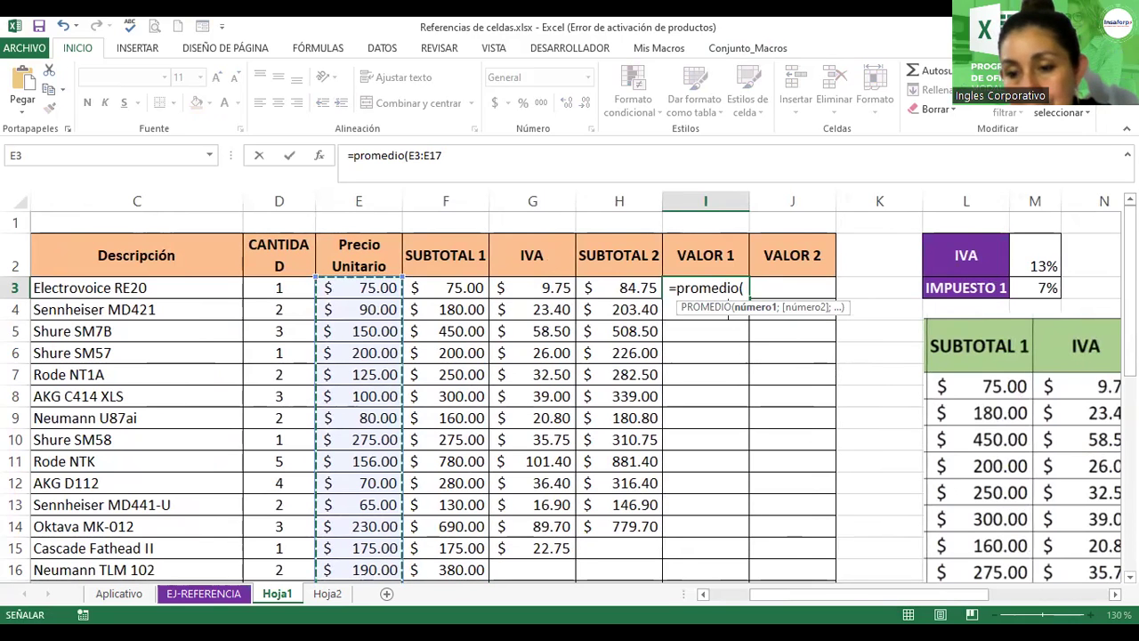
pyautogui.hscroll(2, 570, 400)
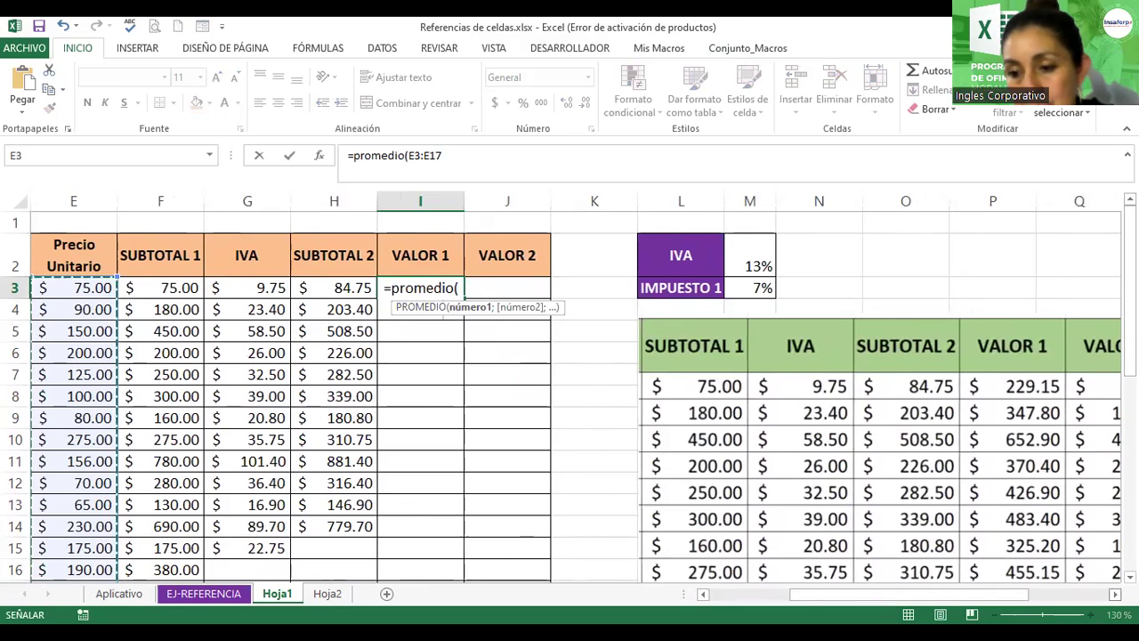
pyautogui.click(1115, 594)
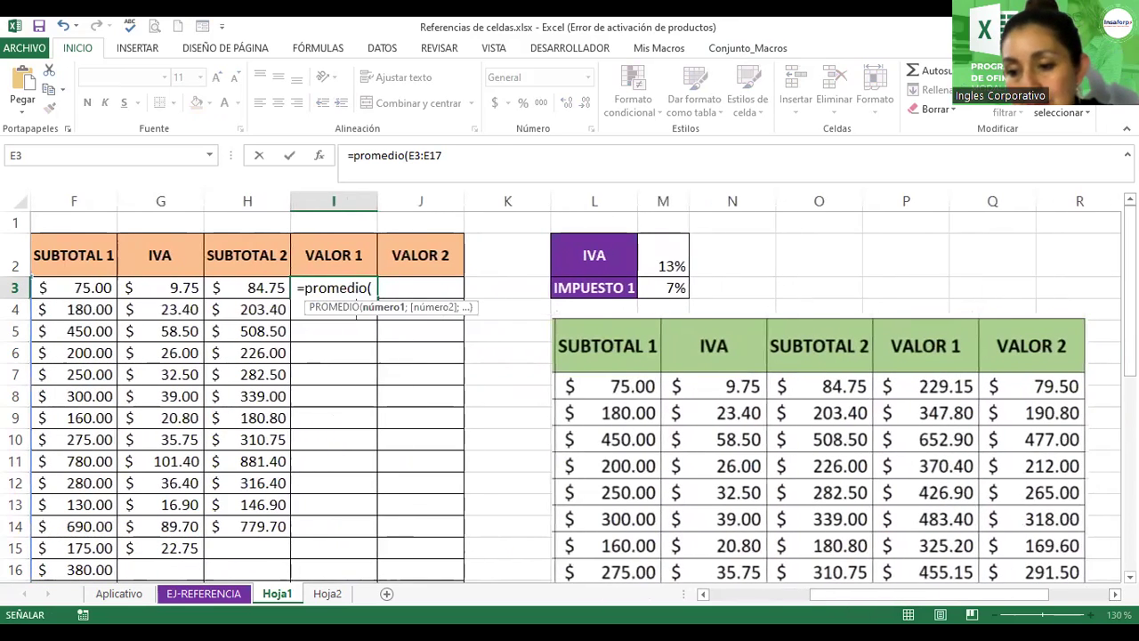
pyautogui.click(1115, 593)
pyautogui.write(')')
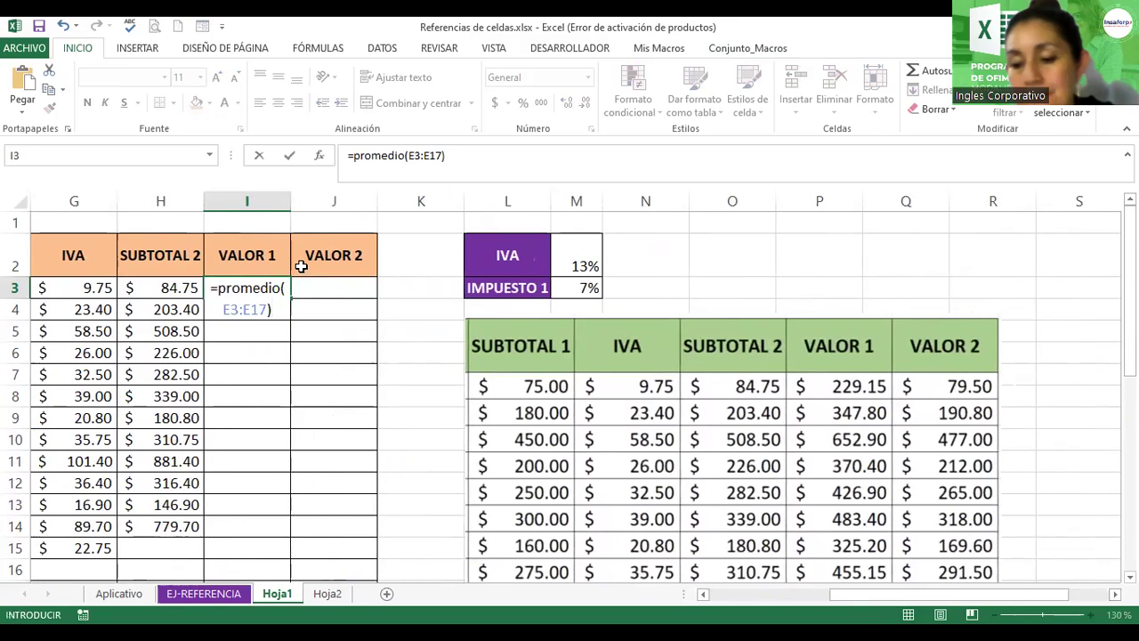
pyautogui.press('Return')
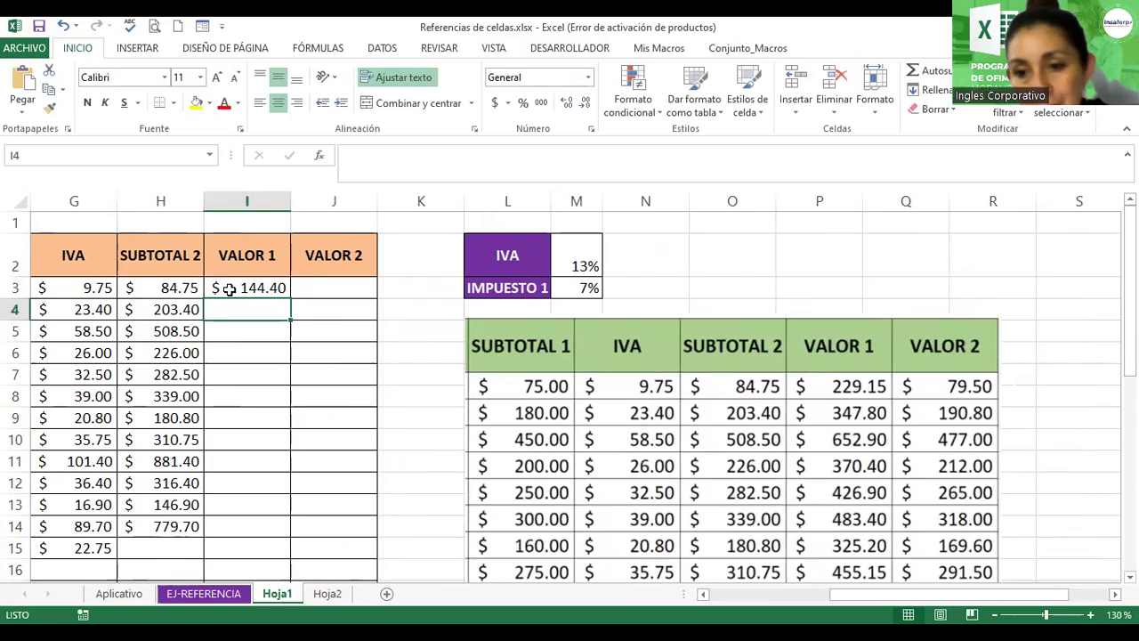
pyautogui.doubleClick(219, 288)
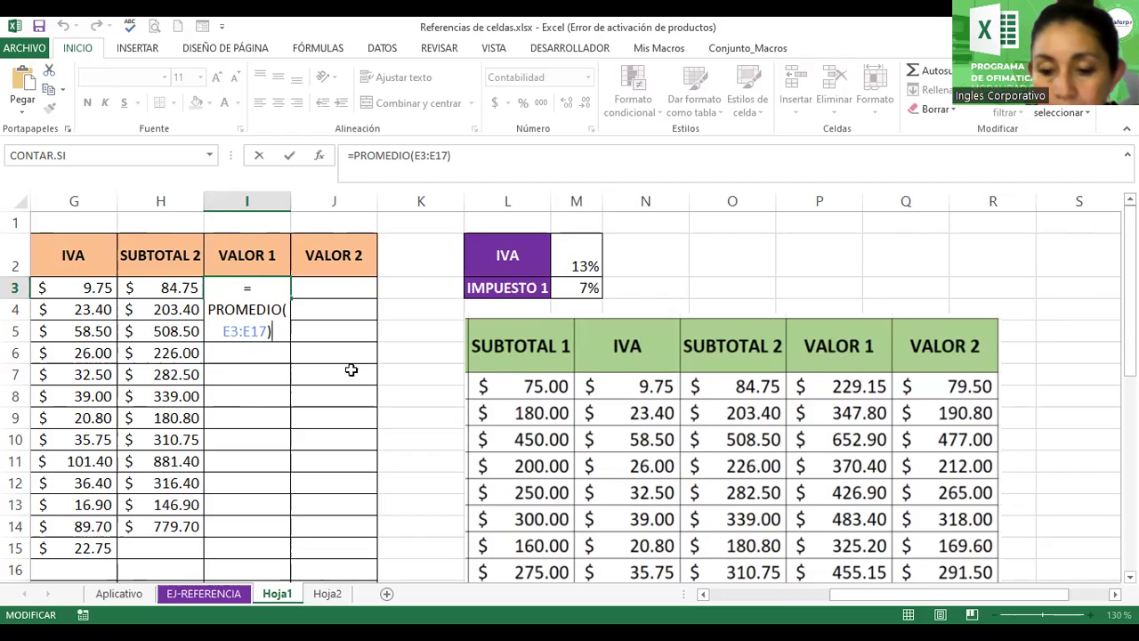
# Step: Append +H3 to the I3 average formula to add SUBTOTAL 2
pyautogui.write('+')
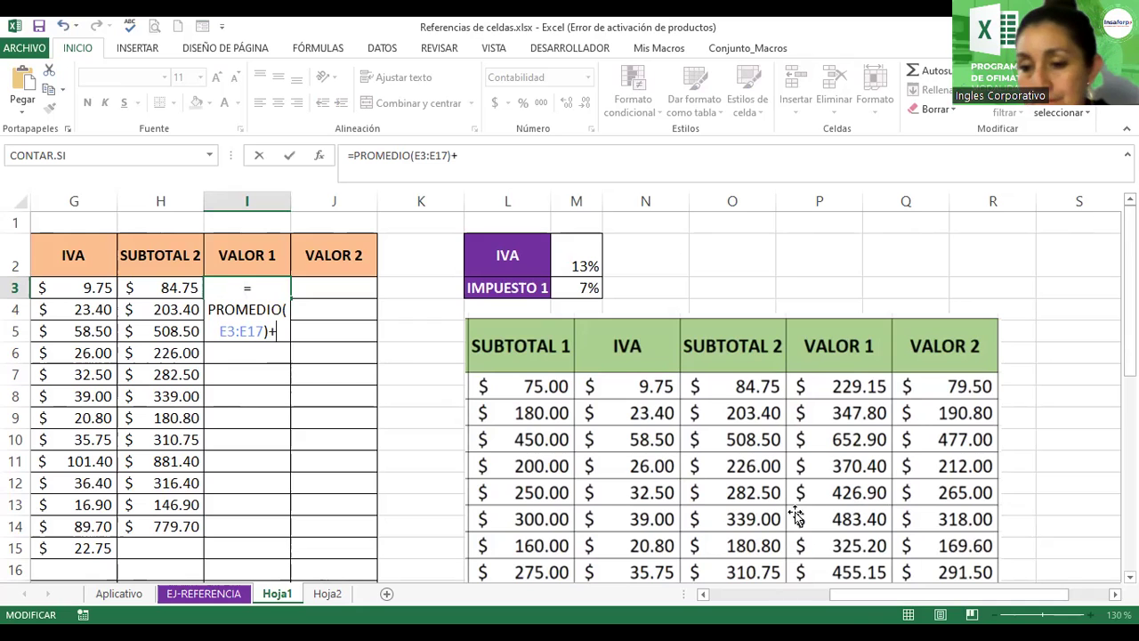
pyautogui.moveTo(948, 594); pyautogui.dragTo(849, 593)
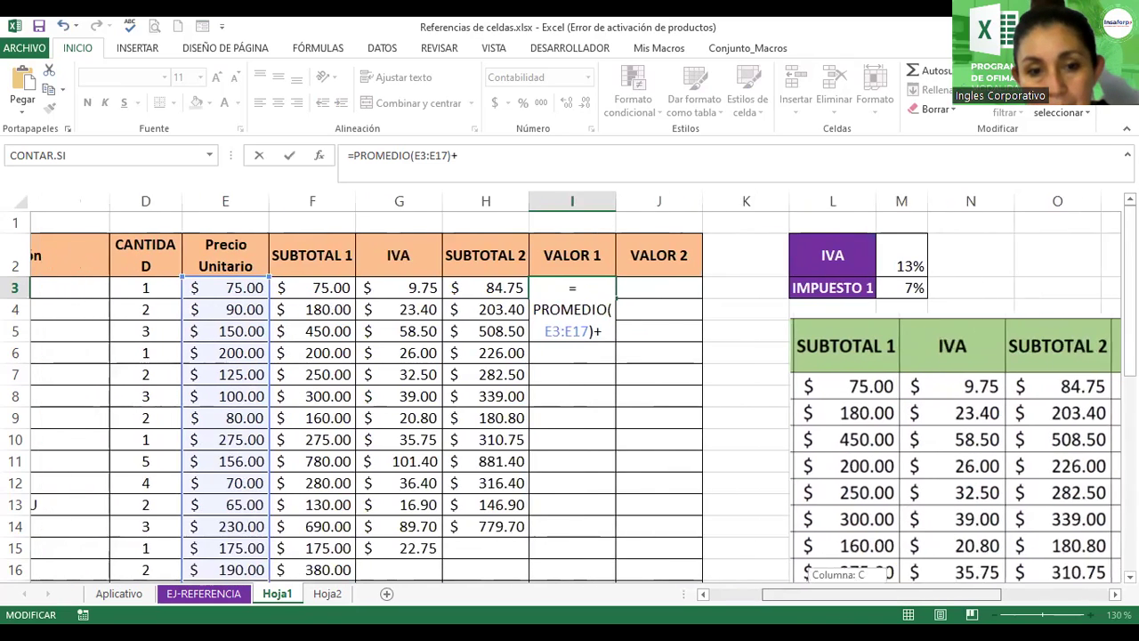
pyautogui.moveTo(1129, 267); pyautogui.dragTo(1130, 276)
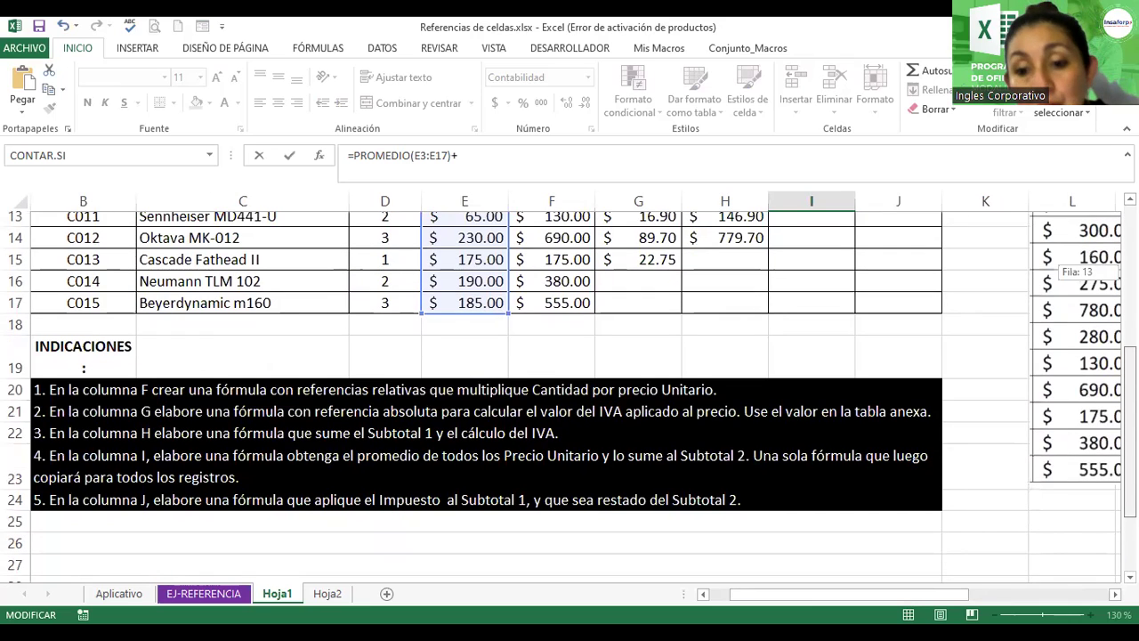
pyautogui.moveTo(1130, 276); pyautogui.dragTo(1130, 270)
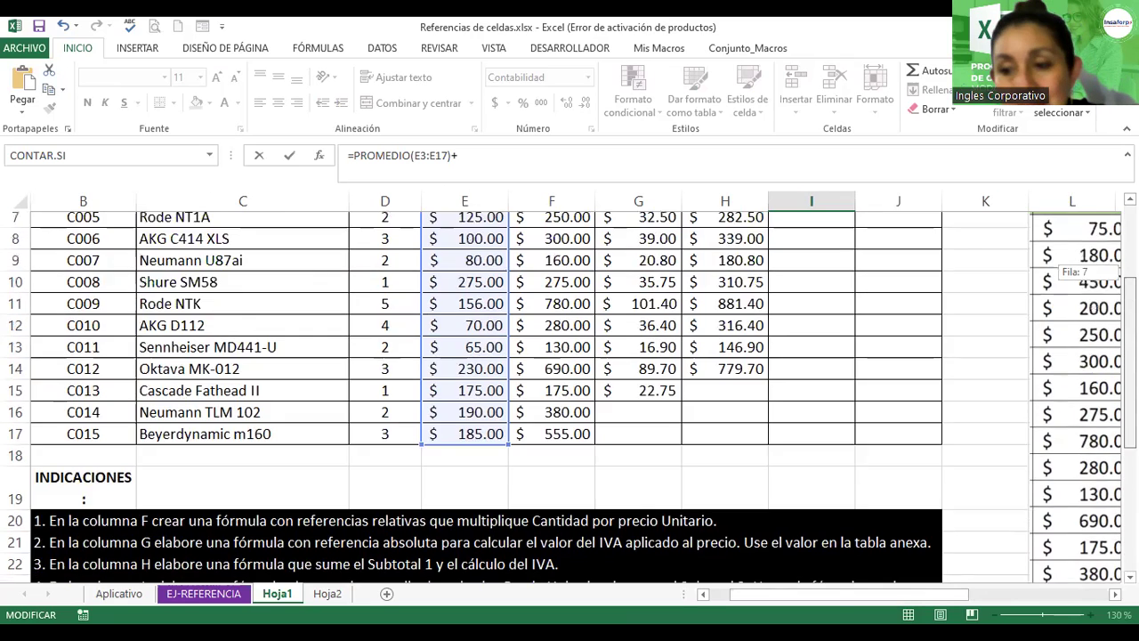
pyautogui.moveTo(1129, 356); pyautogui.dragTo(1128, 213)
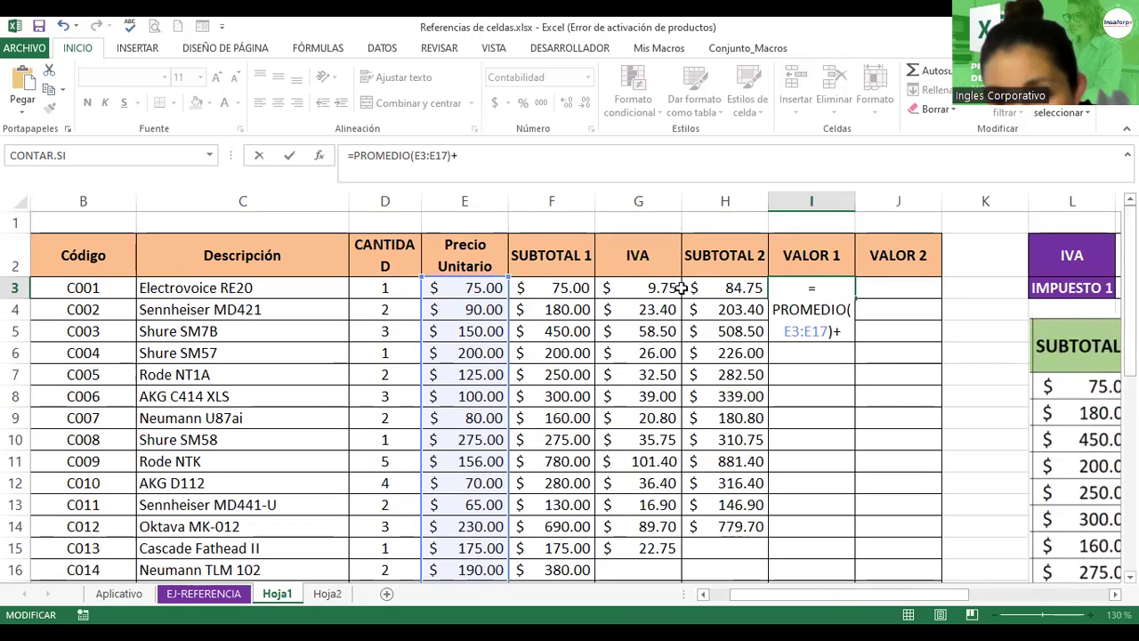
pyautogui.click(715, 285)
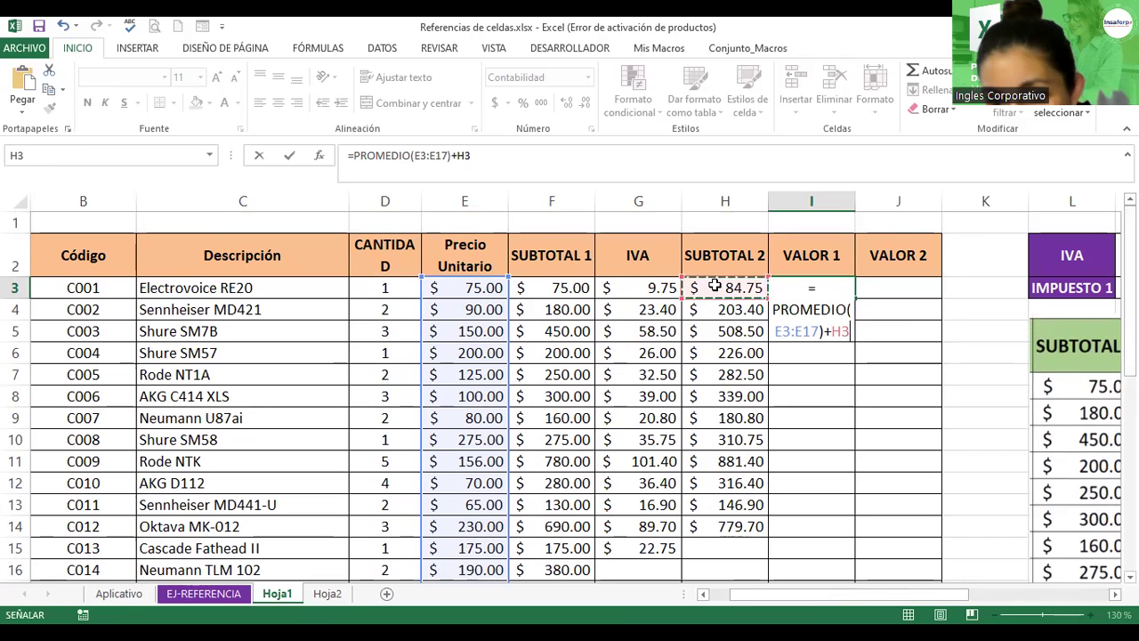
pyautogui.hscroll(2, 993, 570)
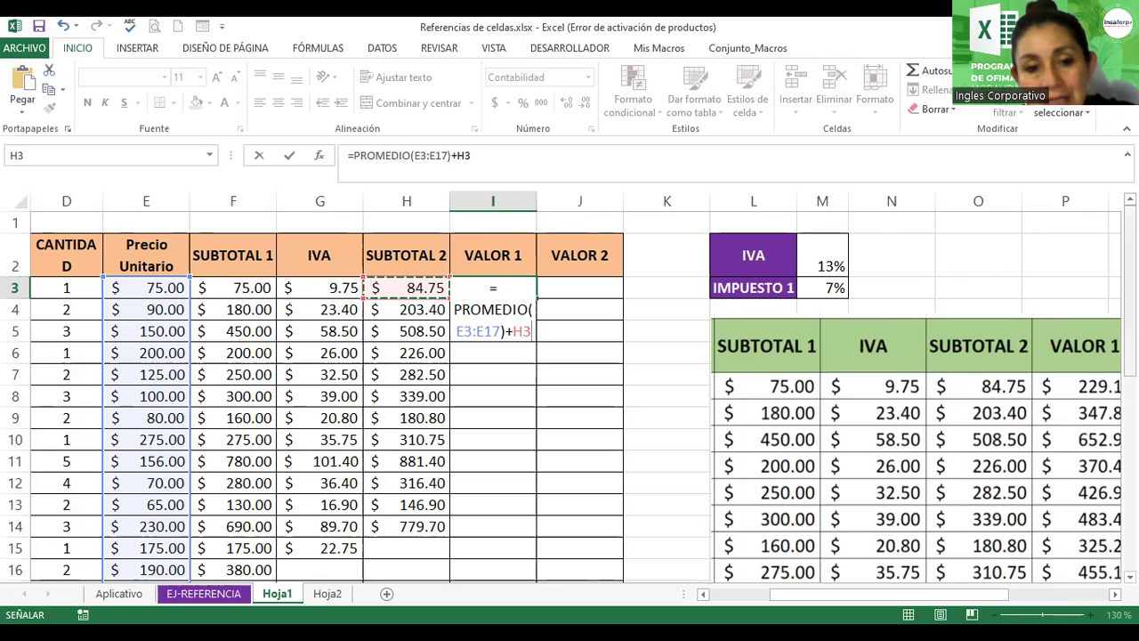
pyautogui.scroll(-3, 145, 371)
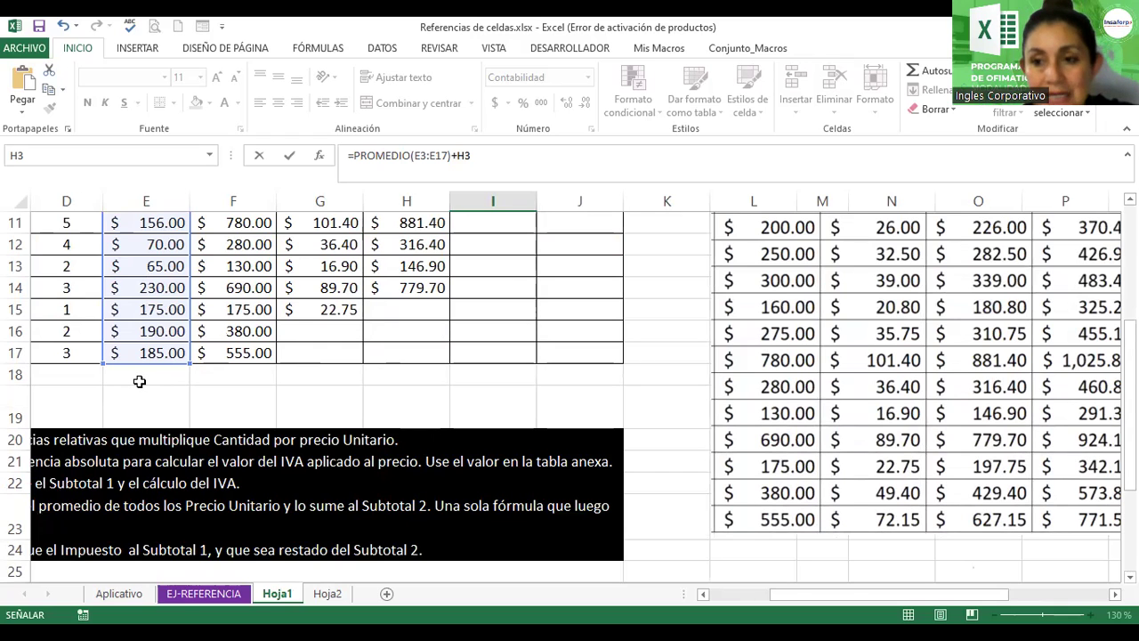
pyautogui.scroll(4, 1128, 356)
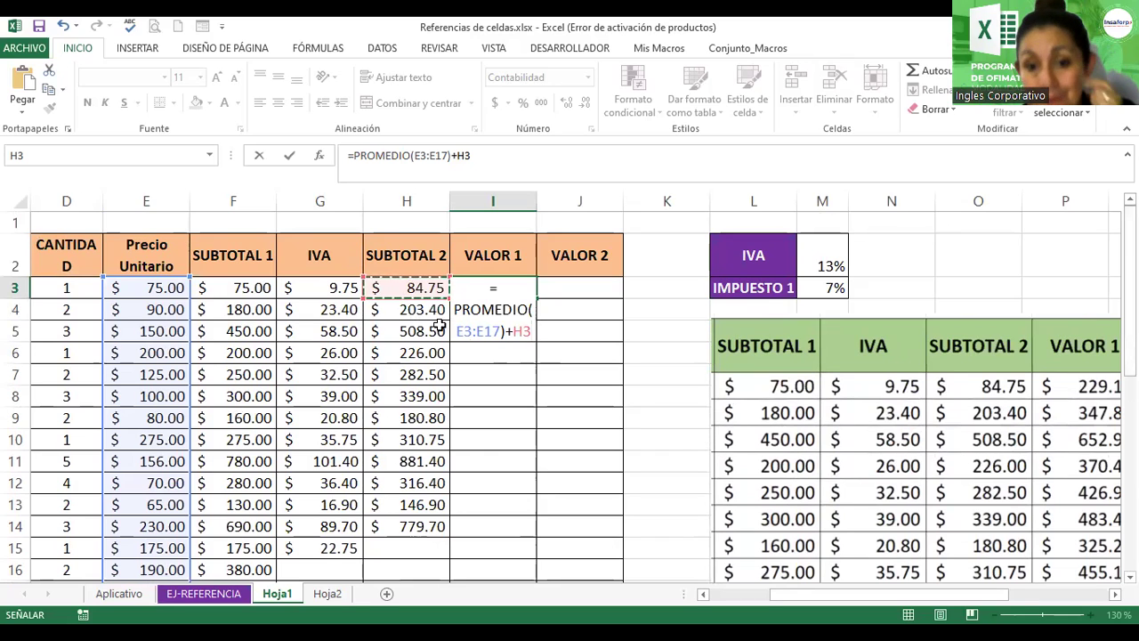
# Step: Lock the price range as $E$3:$E$17 and commit =PROMEDIO($E$3:$E$17)+H3
pyautogui.click(498, 347)
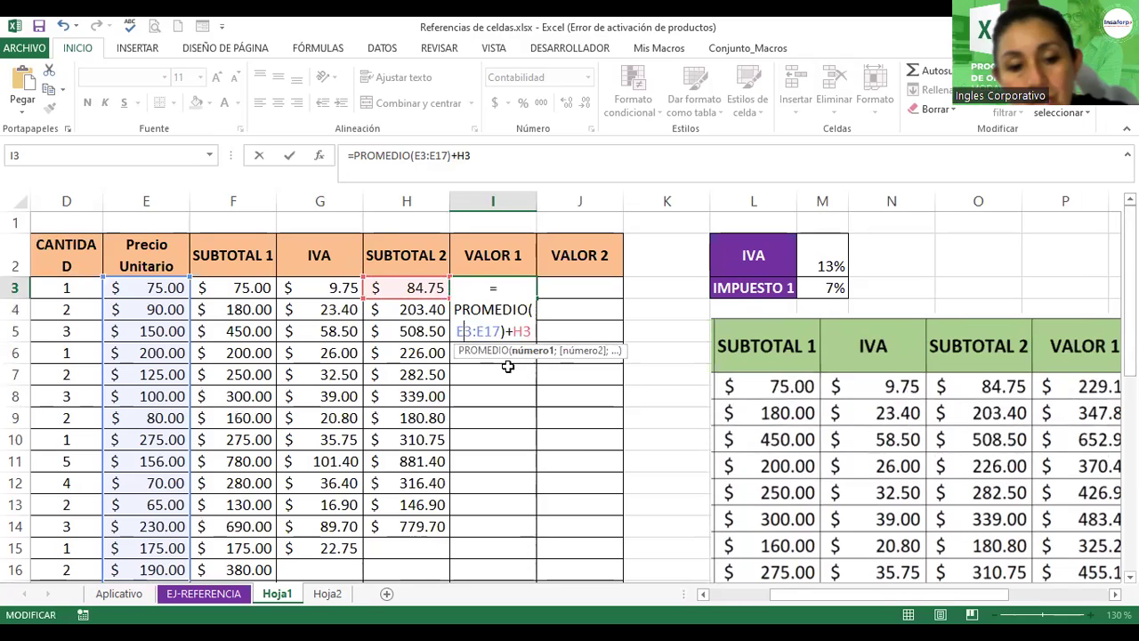
pyautogui.press('F4')
pyautogui.click(503, 331)
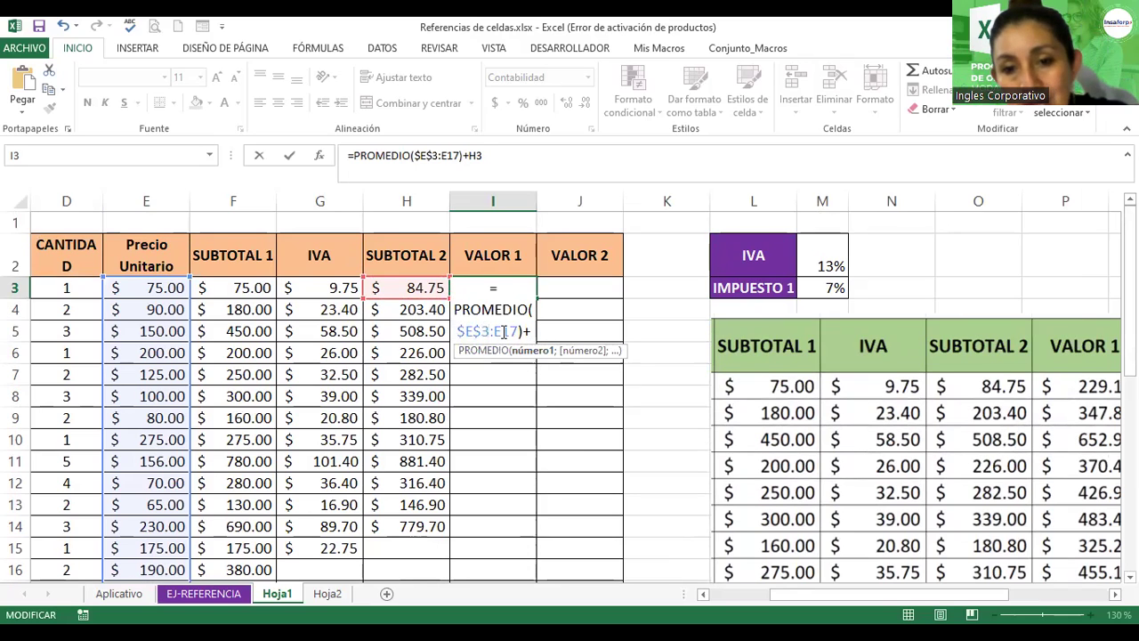
pyautogui.press('F4')
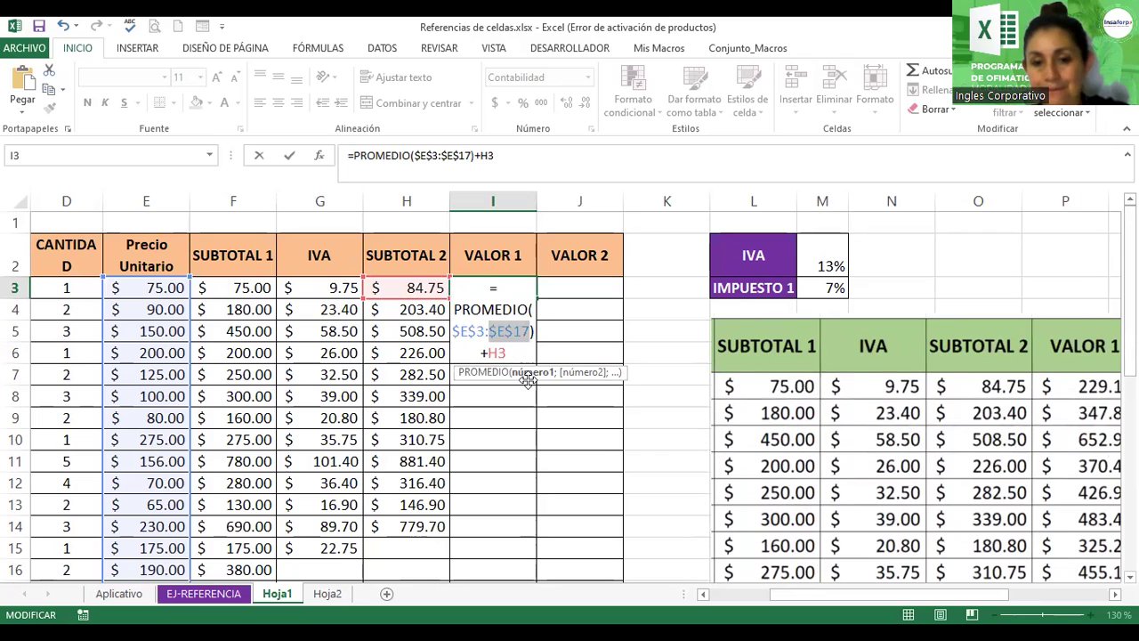
pyautogui.press('Return')
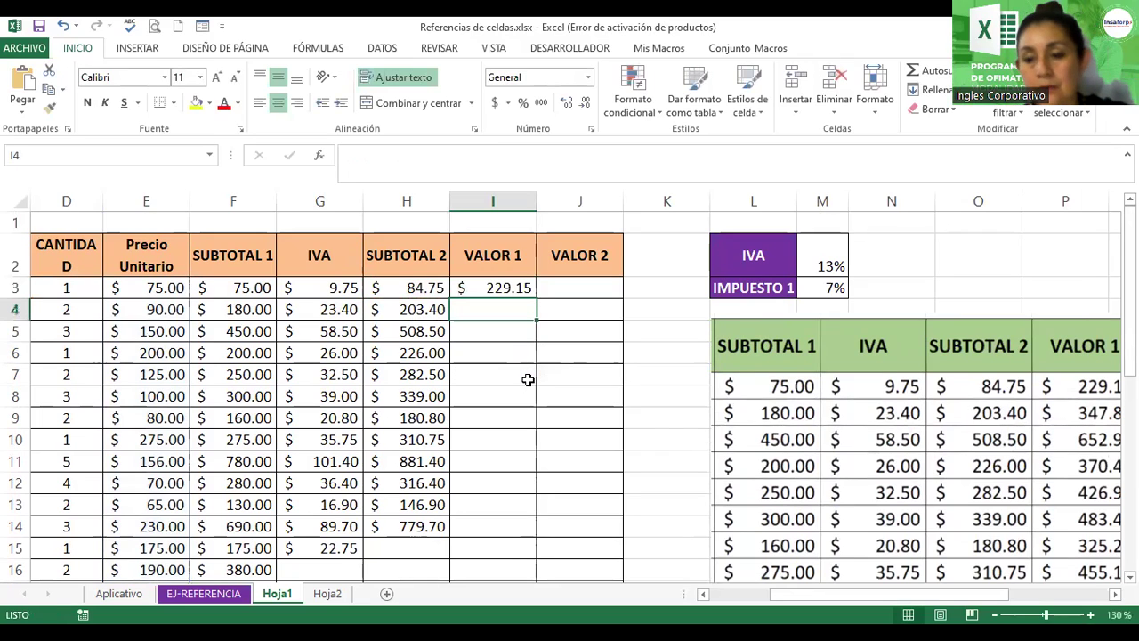
pyautogui.doubleClick(516, 289)
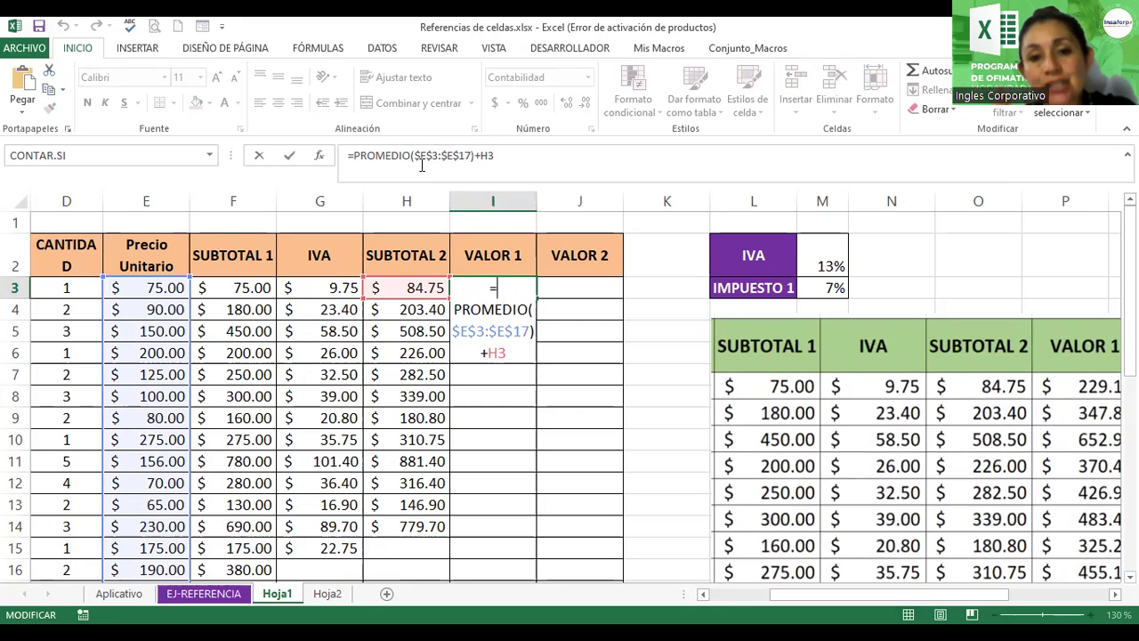
pyautogui.press('Return')
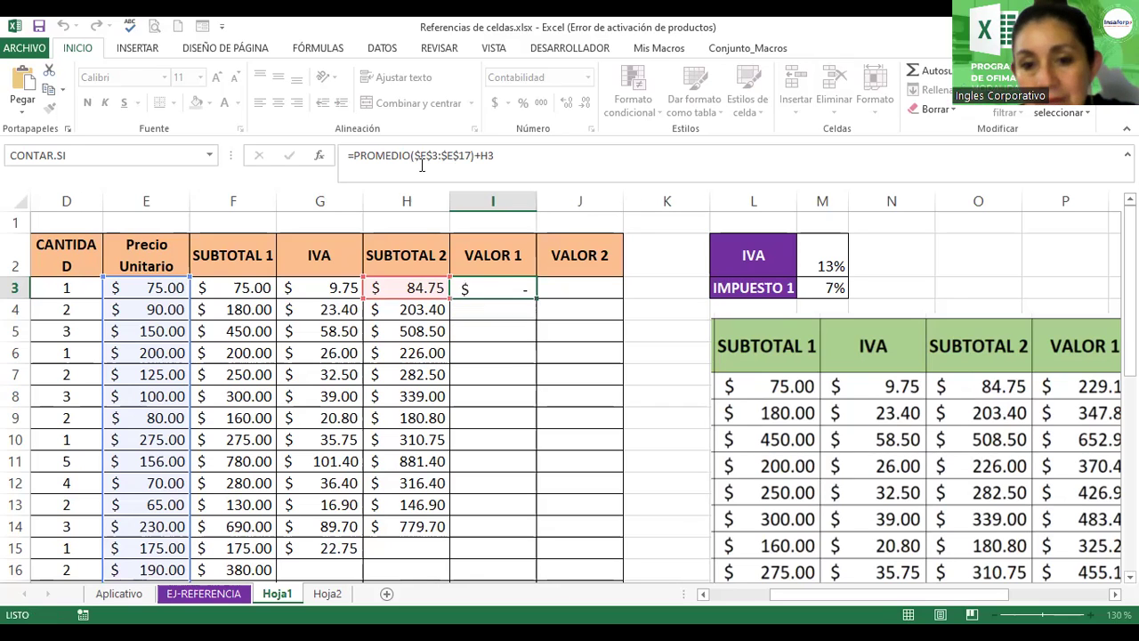
# Step: Fill the VALOR 1 formula from I3 down to I14, ending at 924.10
pyautogui.click(516, 284)
pyautogui.moveTo(536, 298); pyautogui.dragTo(564, 533)
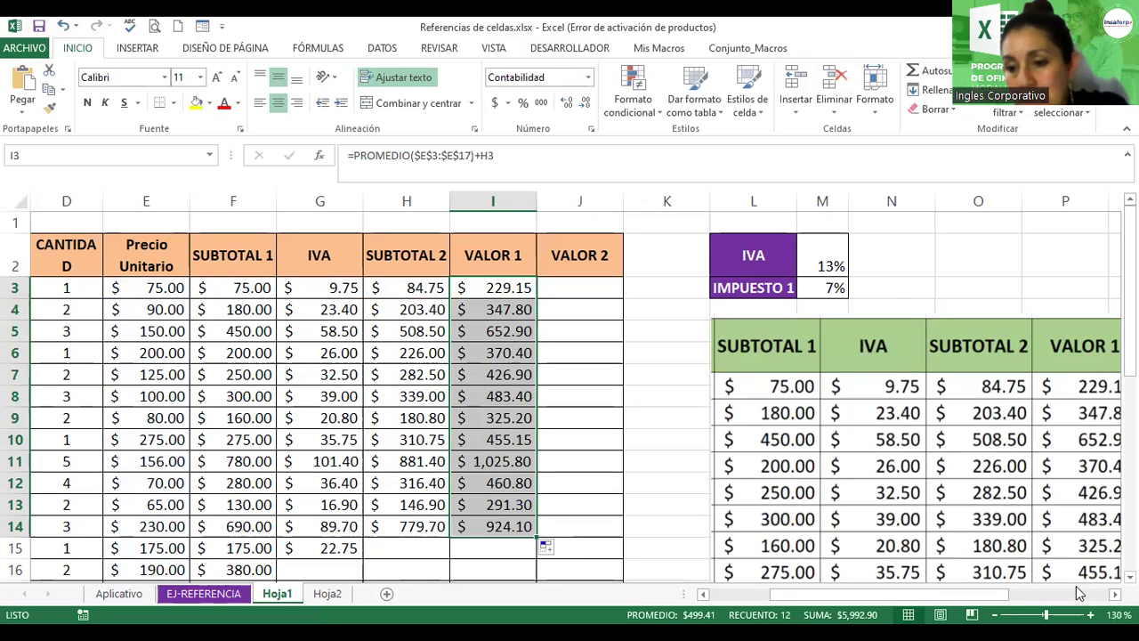
pyautogui.hscroll(3, 763, 521)
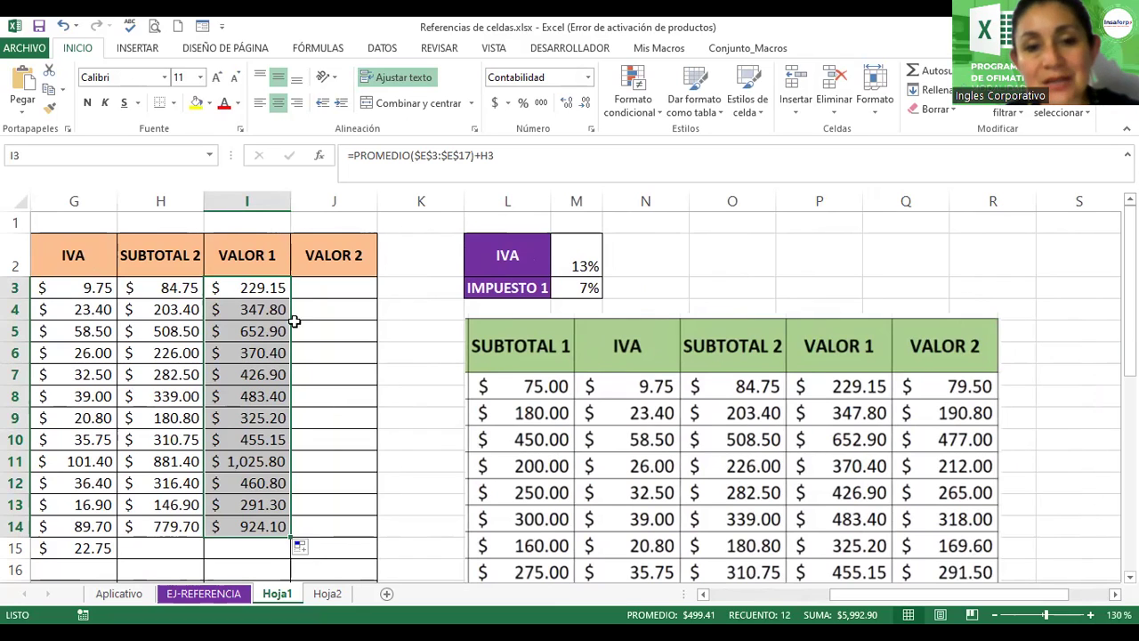
pyautogui.click(319, 291)
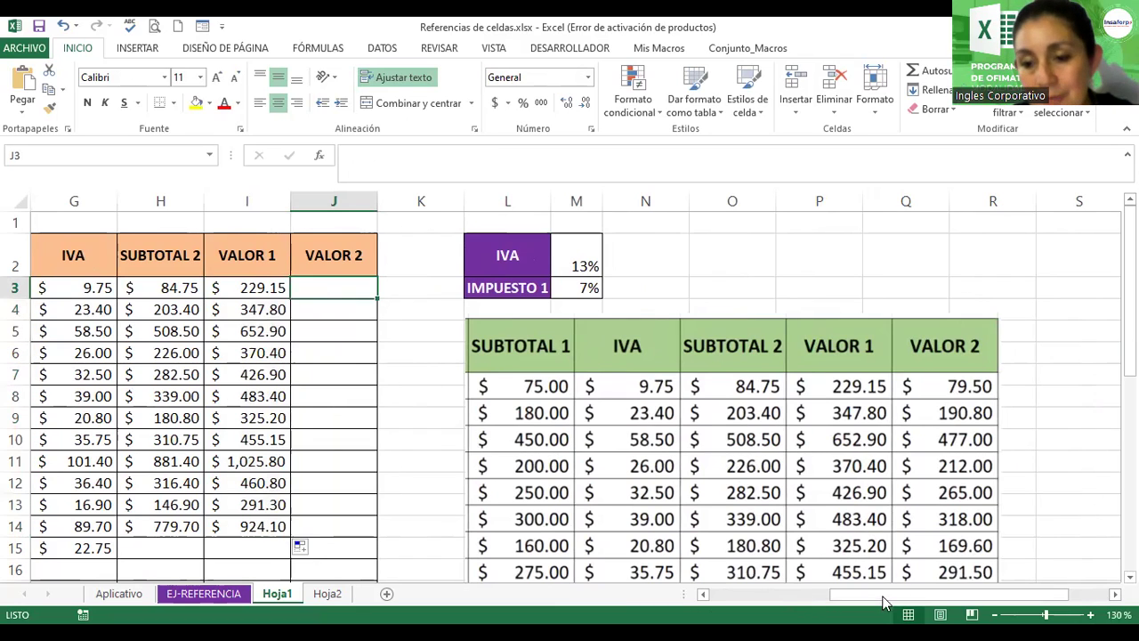
pyautogui.hscroll(-3, 903, 464)
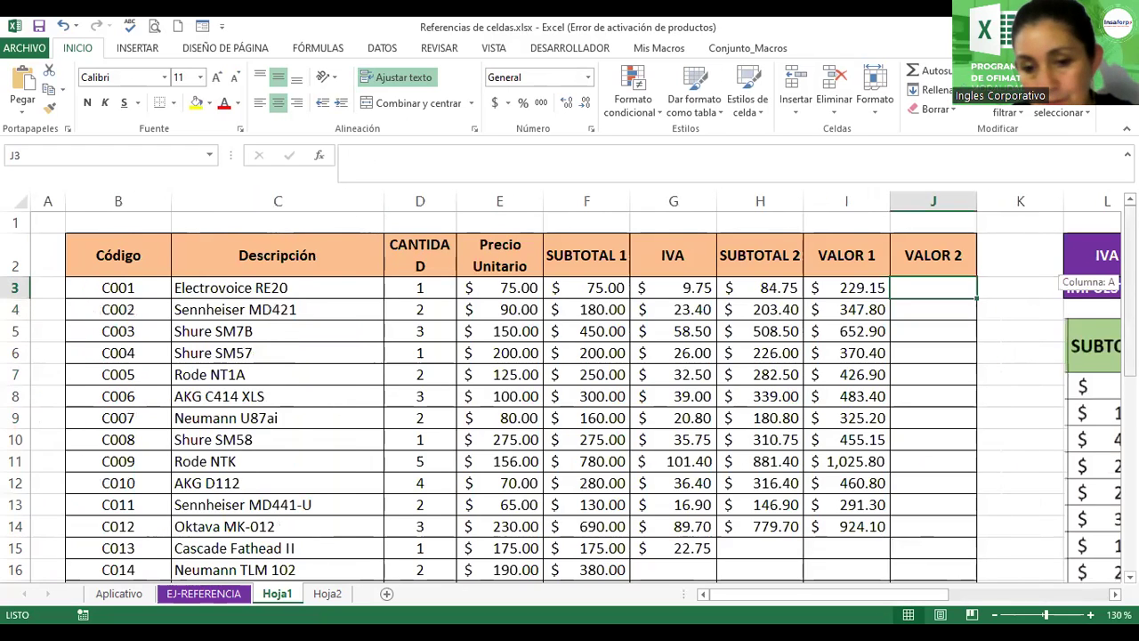
pyautogui.scroll(-4, 438, 449)
pyautogui.scroll(-1, 438, 450)
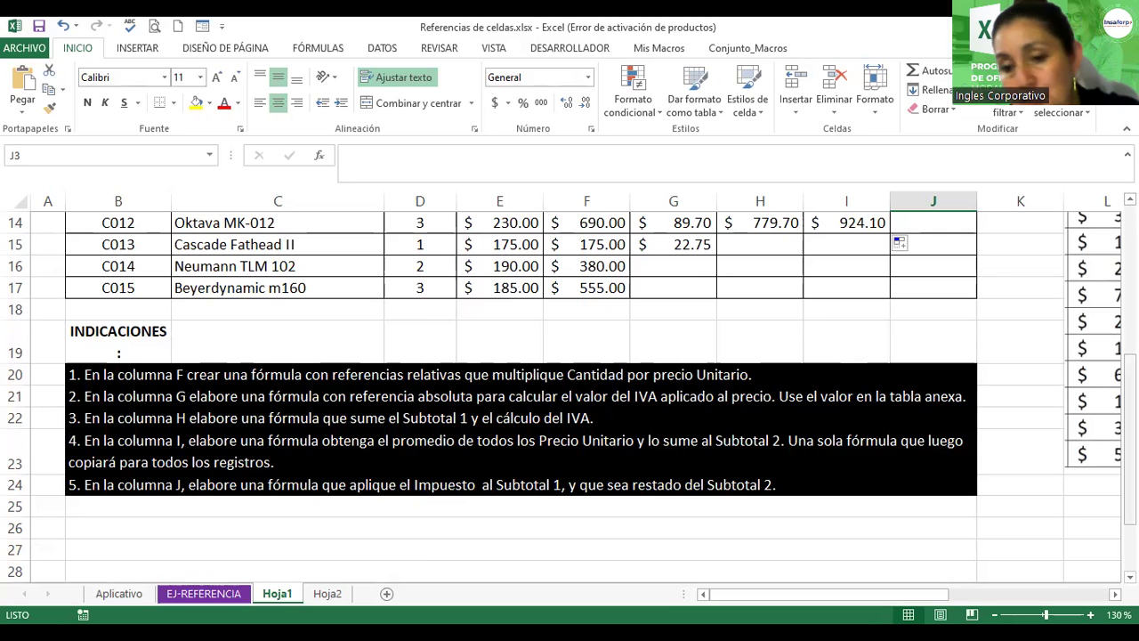
pyautogui.scroll(5, 953, 325)
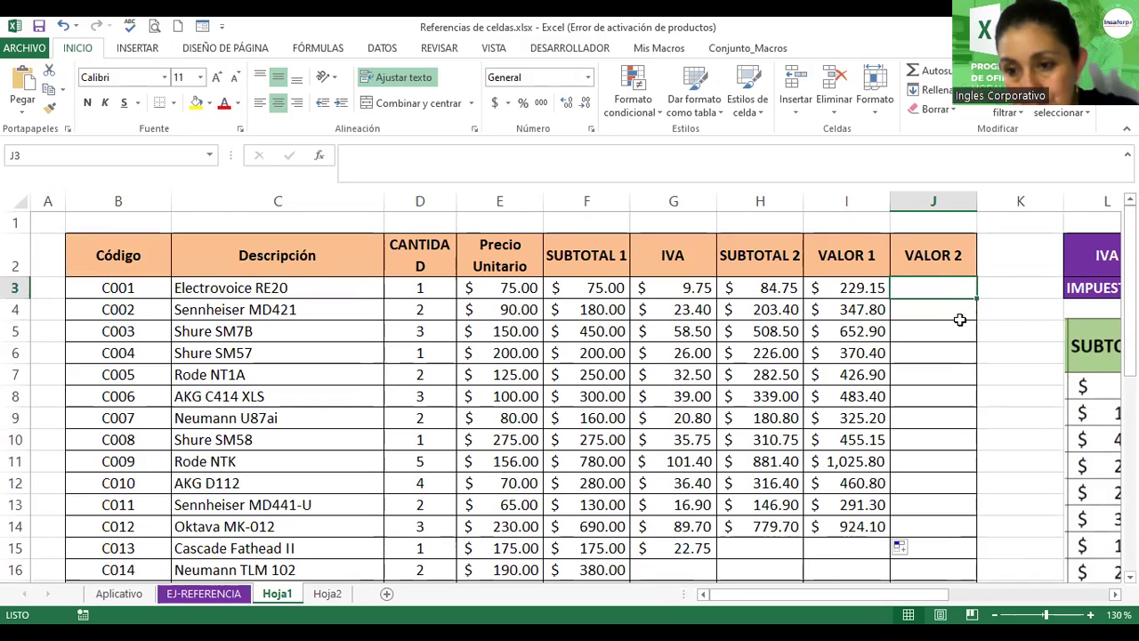
# Step: Start J3's VALOR 2 formula as =(M3*F3), the 7% rate times SUBTOTAL 1
pyautogui.write('=')
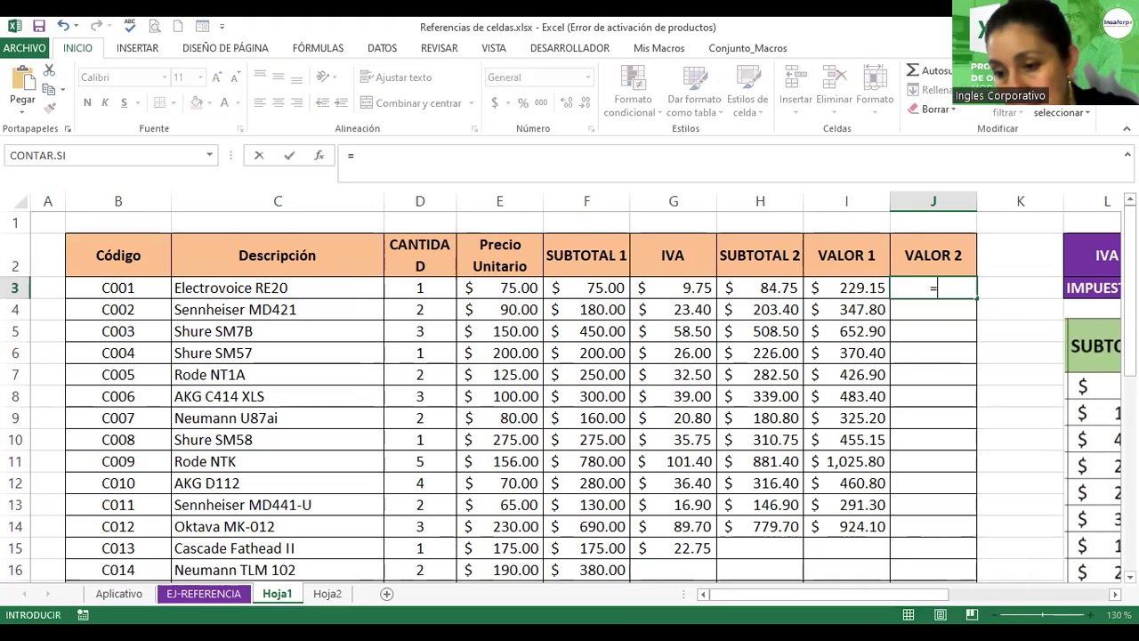
pyautogui.hscroll(1, 907, 356)
pyautogui.hscroll(4, 574, 396)
pyautogui.hscroll(1, 575, 395)
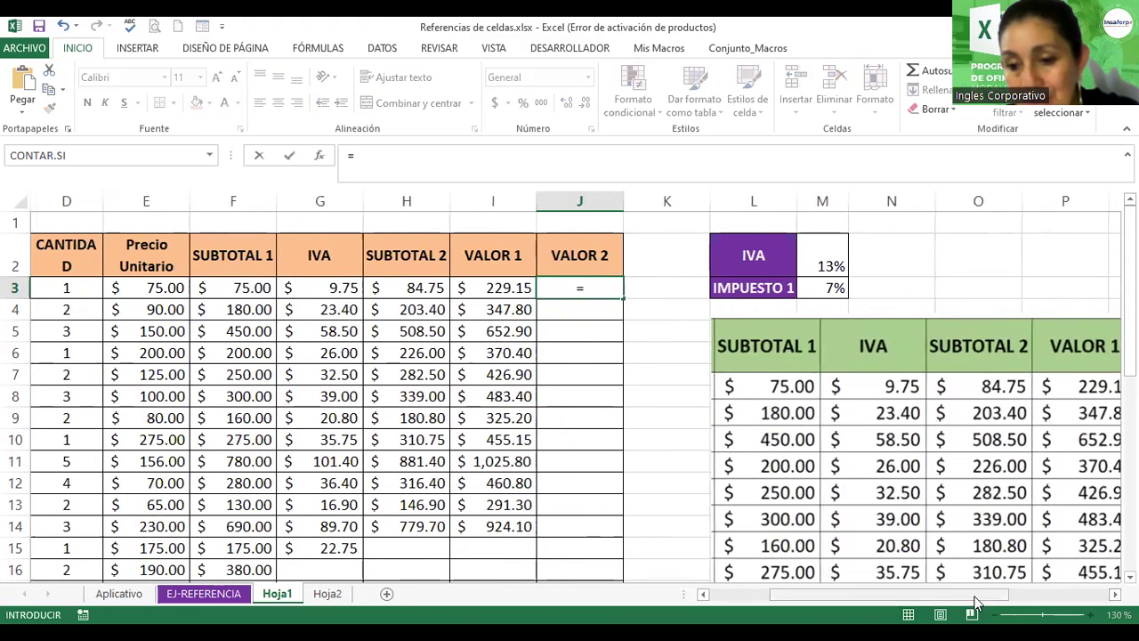
pyautogui.hscroll(-3, 976, 602)
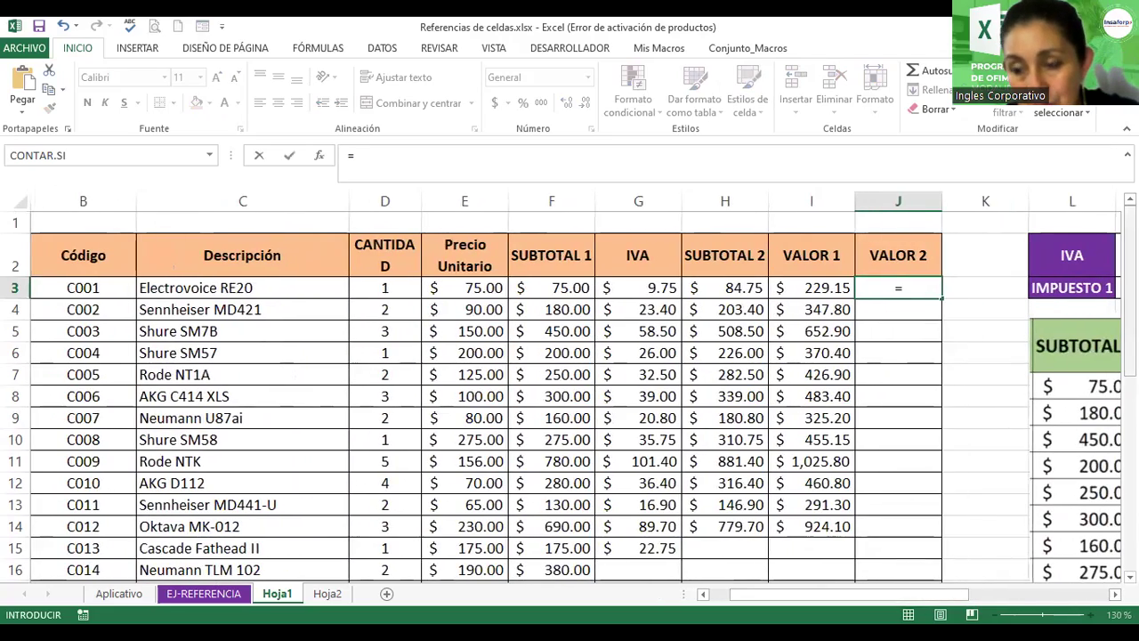
pyautogui.moveTo(1129, 249)
pyautogui.mouseDown()
pyautogui.moveTo(1129, 287)
pyautogui.moveTo(1129, 244)
pyautogui.mouseUp()
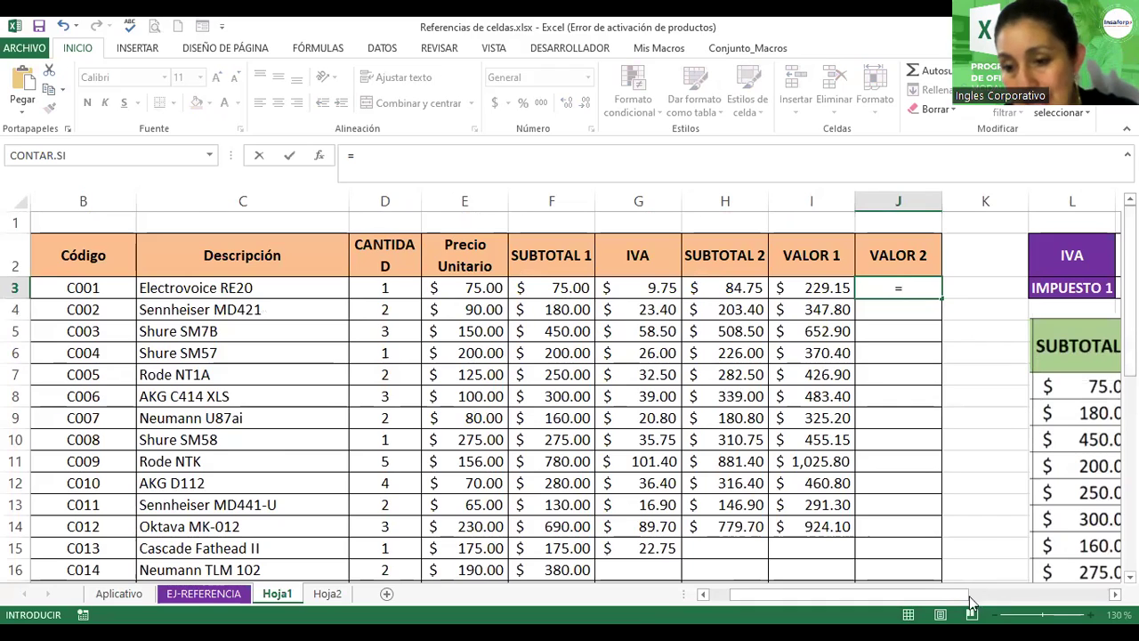
pyautogui.moveTo(928, 596); pyautogui.dragTo(965, 596)
pyautogui.write('(')
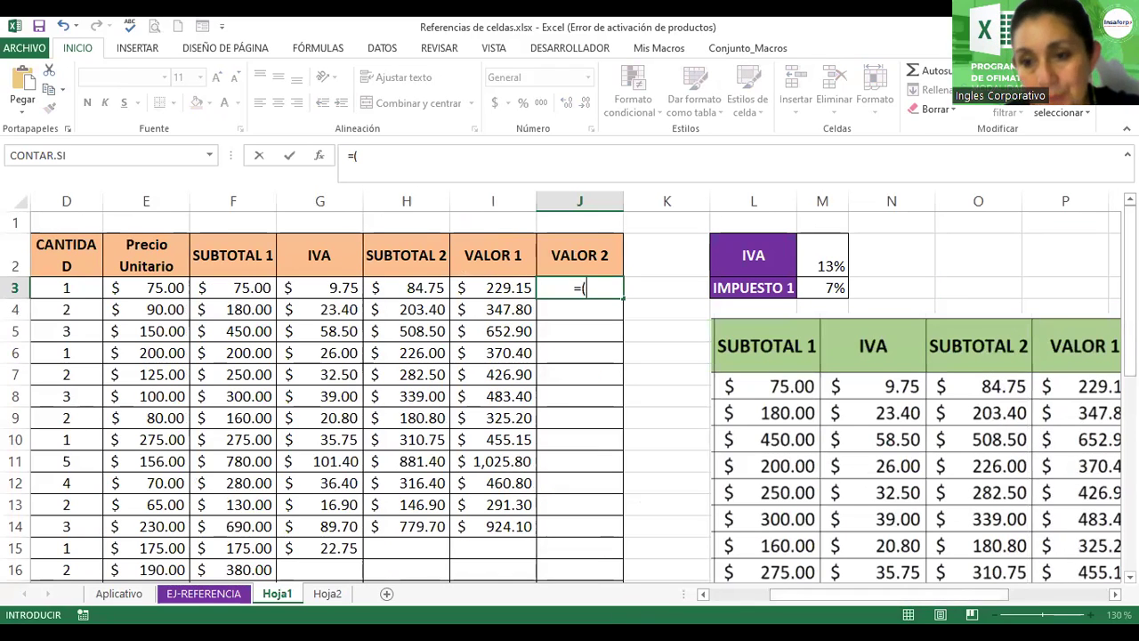
pyautogui.click(823, 297)
pyautogui.write('*')
pyautogui.moveTo(1130, 294)
pyautogui.mouseDown()
pyautogui.moveTo(1129, 333)
pyautogui.moveTo(1128, 214)
pyautogui.mouseUp()
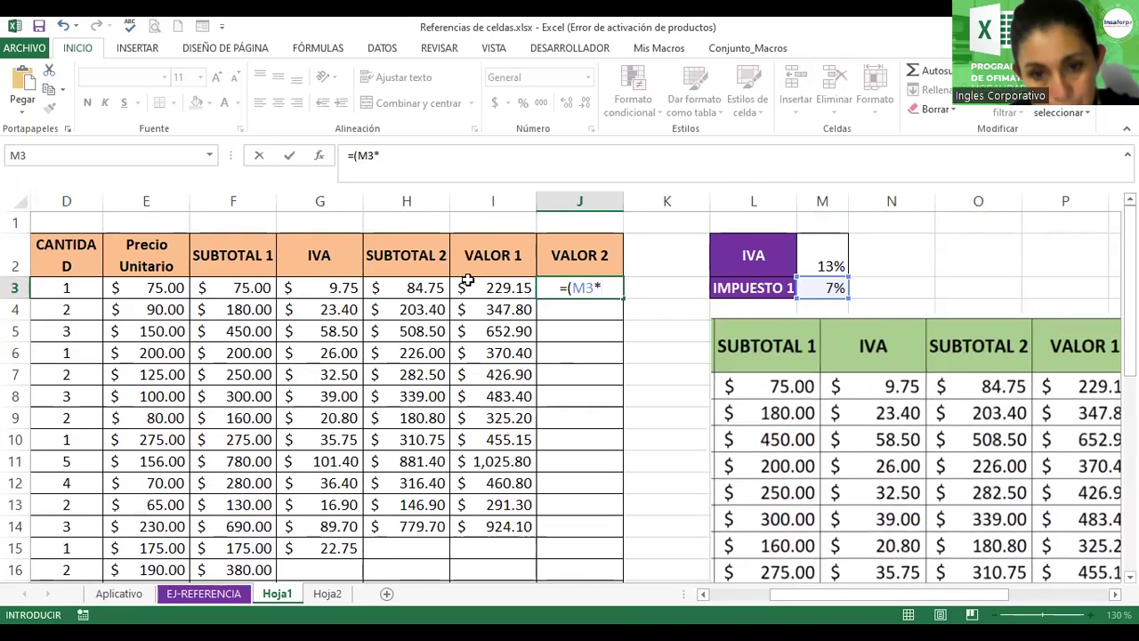
pyautogui.click(234, 288)
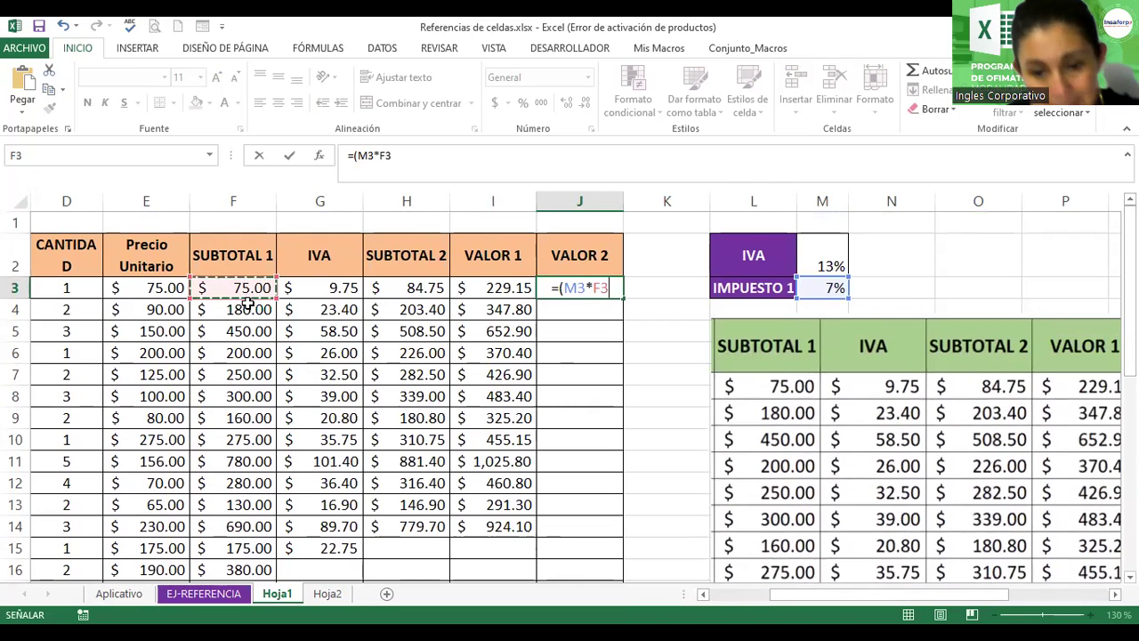
pyautogui.write(')')
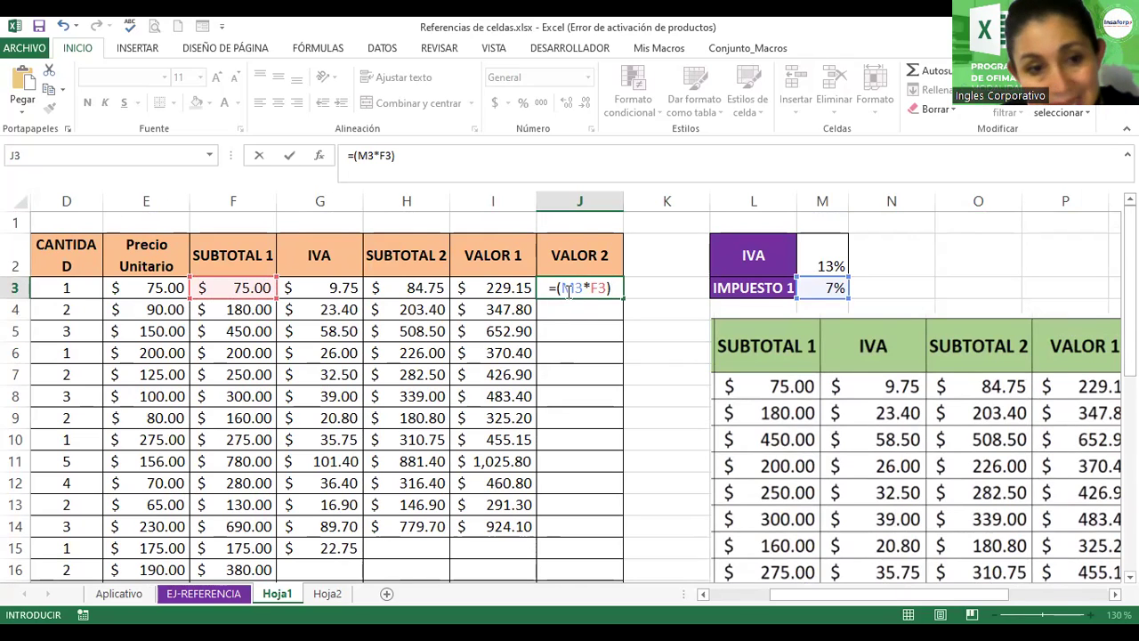
# Step: Make M3 absolute and subtract H3, giving =($M$3*F3)-H3
pyautogui.click(566, 288)
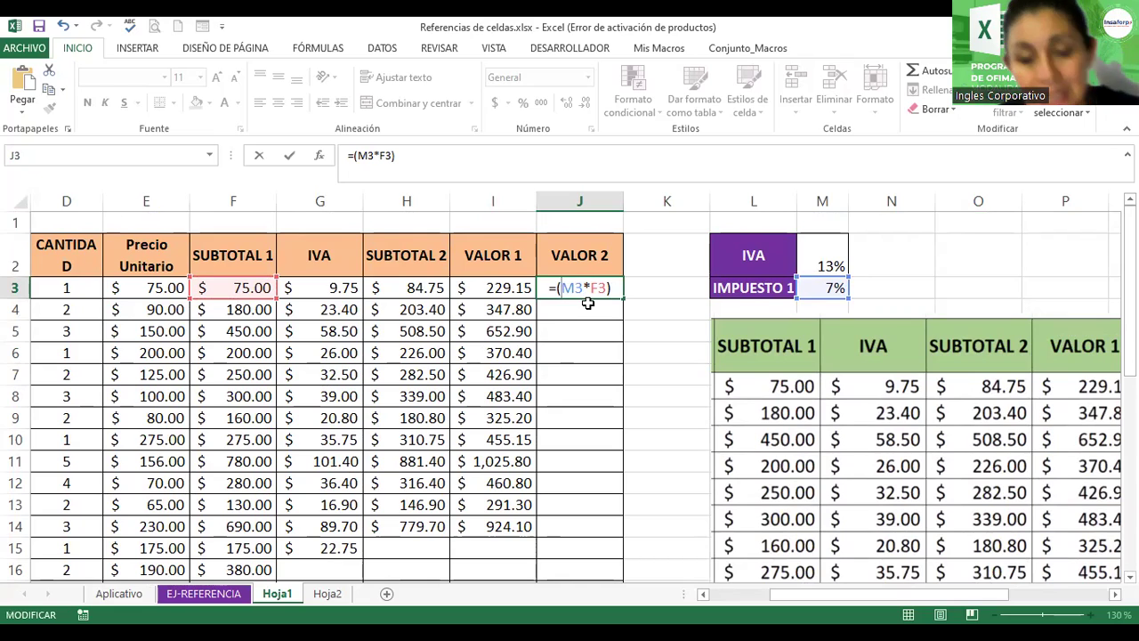
pyautogui.press('F4')
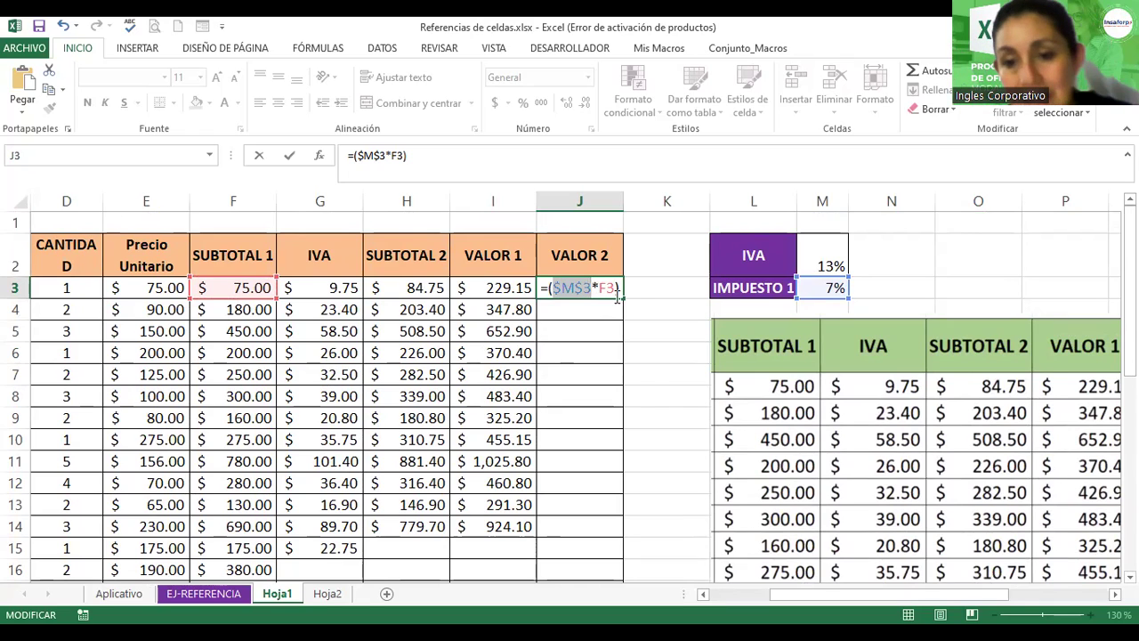
pyautogui.click(621, 296)
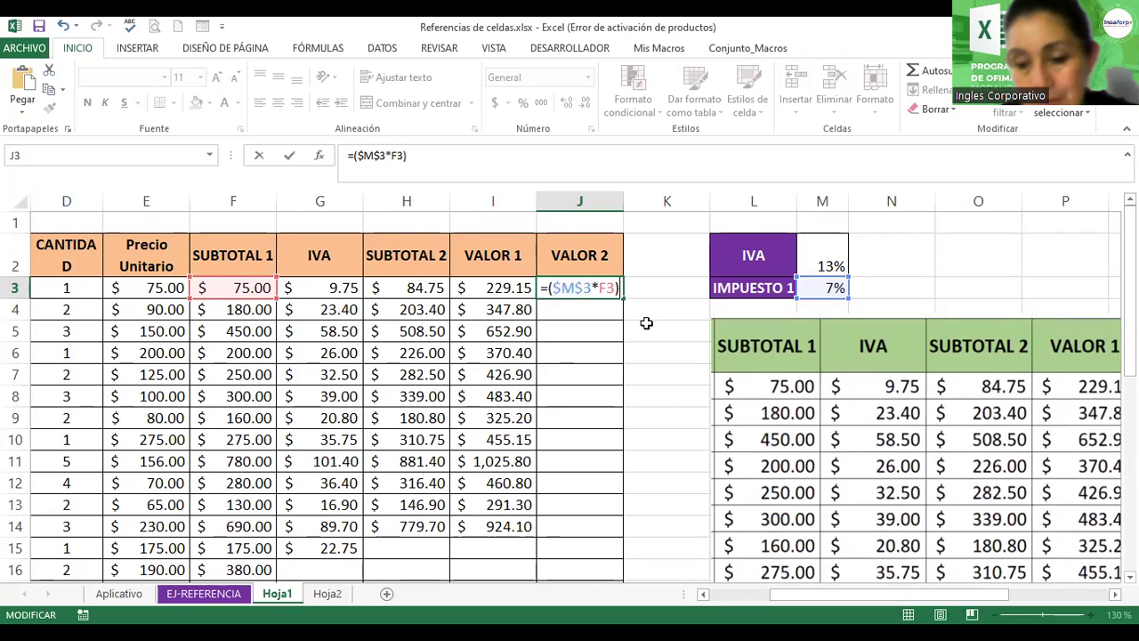
pyautogui.write('-')
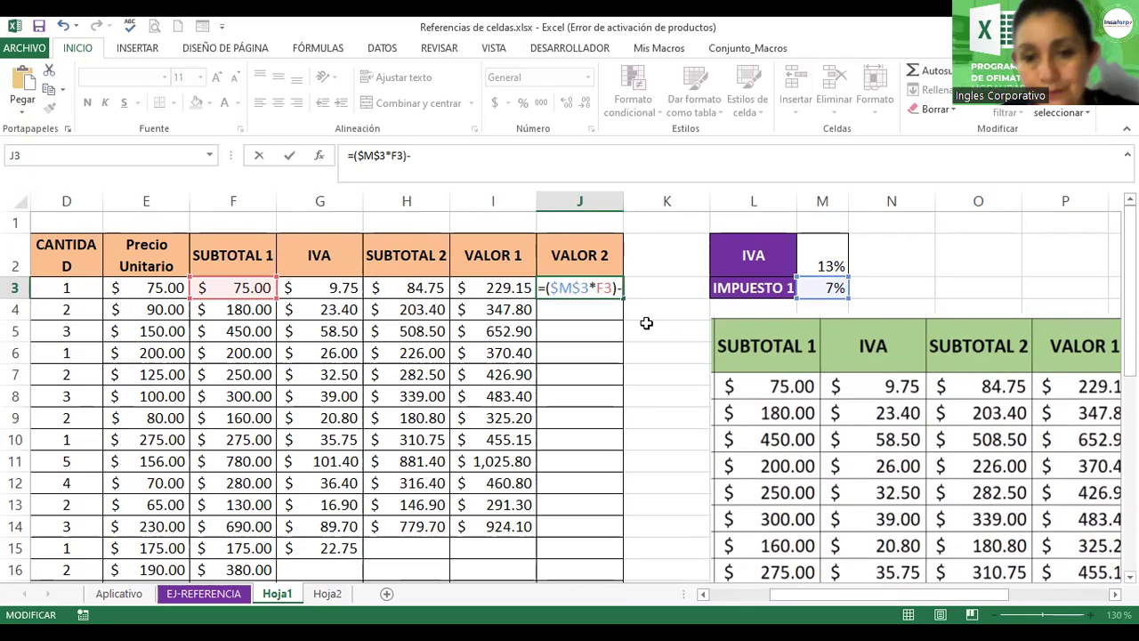
pyautogui.moveTo(1128, 258)
pyautogui.mouseDown()
pyautogui.moveTo(1128, 303)
pyautogui.moveTo(1128, 214)
pyautogui.mouseUp()
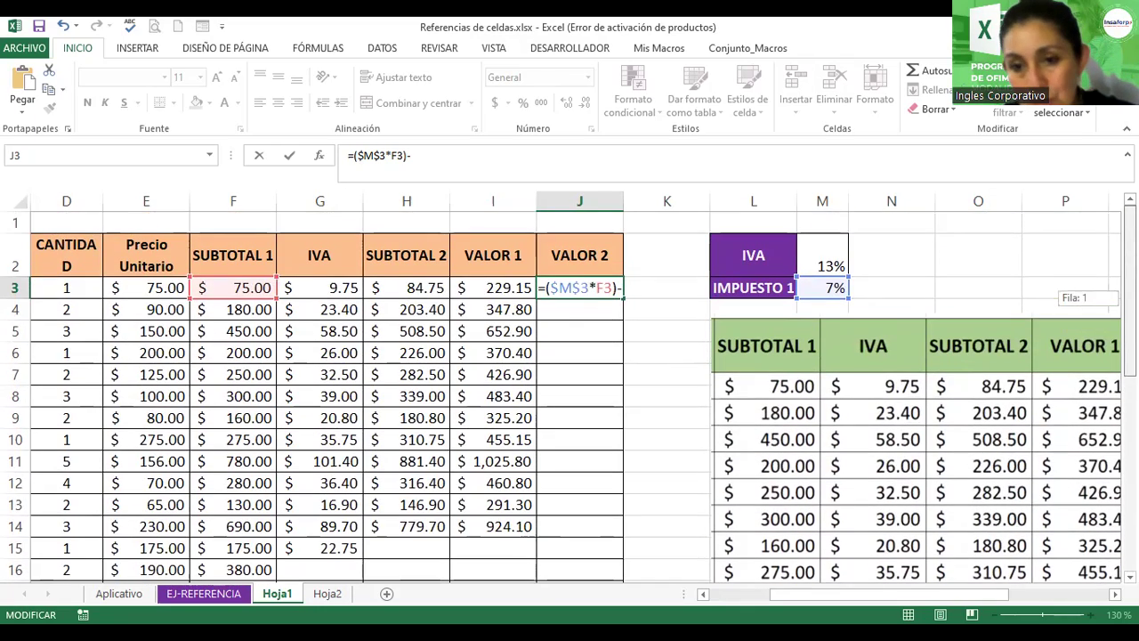
pyautogui.click(412, 288)
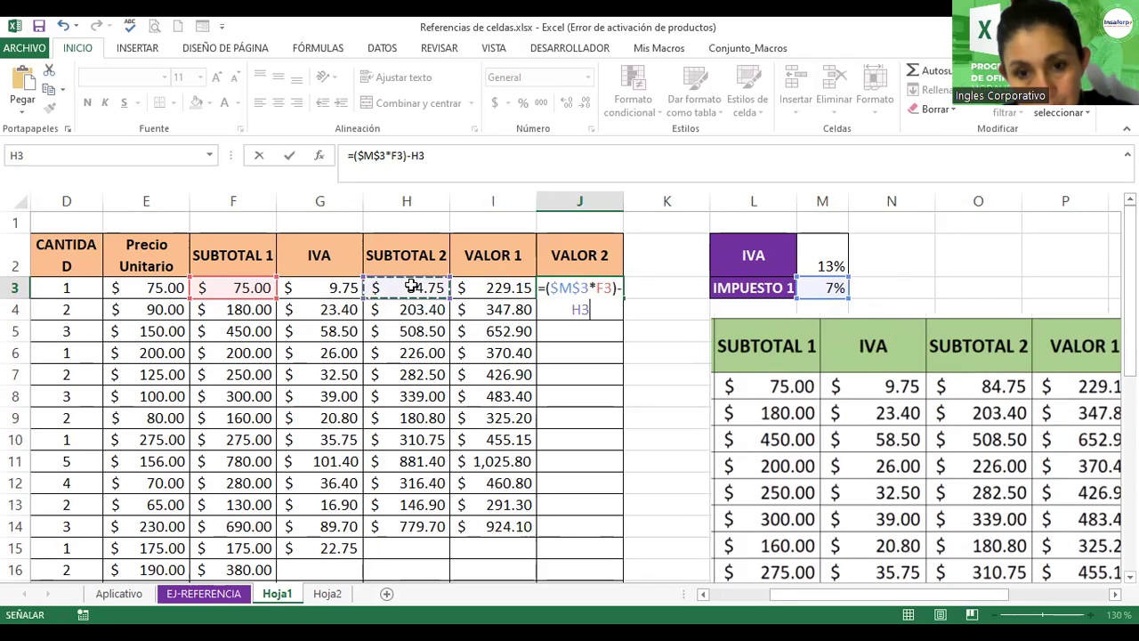
pyautogui.click(1115, 594)
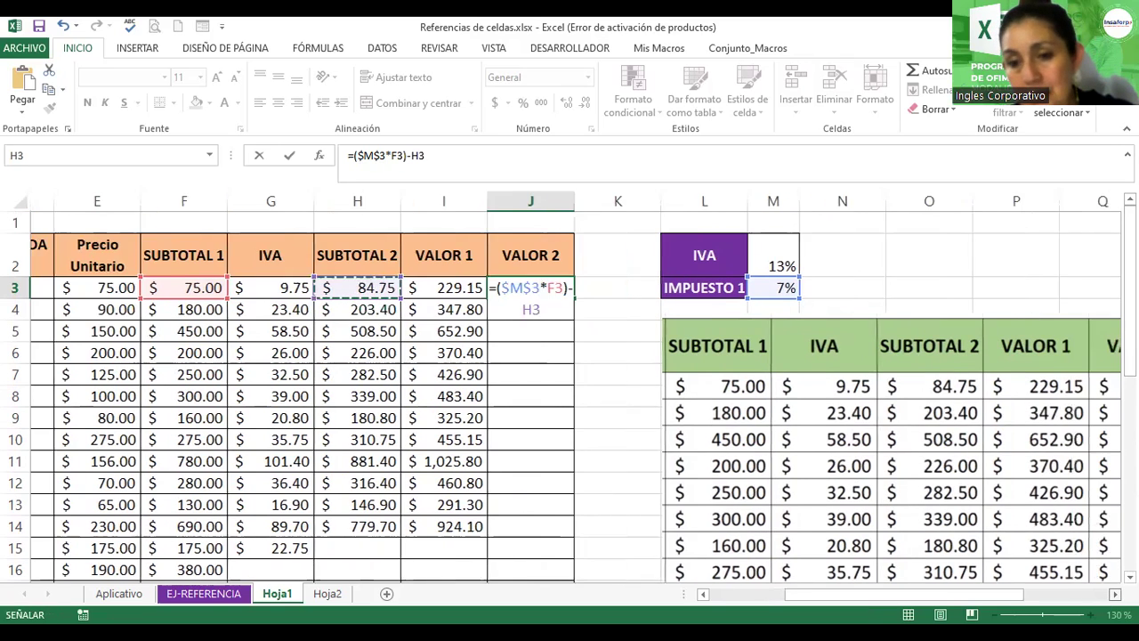
pyautogui.click(1114, 593)
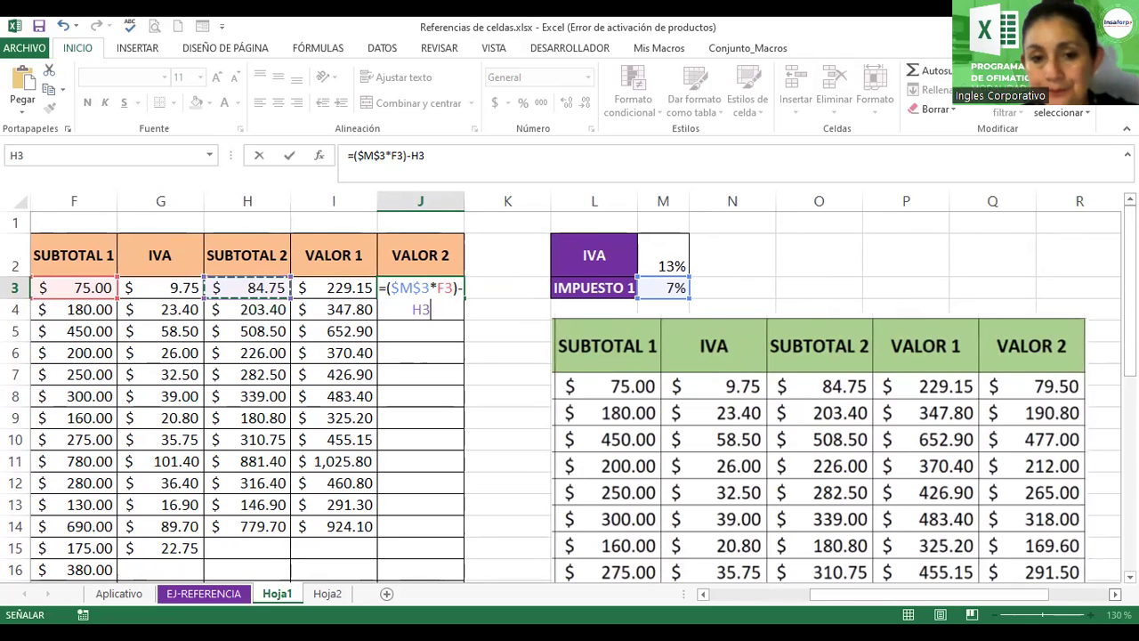
# Step: Rewrite J3 as =H3-($M$3*F3), SUBTOTAL 2 minus the 7% tax, showing $79.50
pyautogui.press('Return')
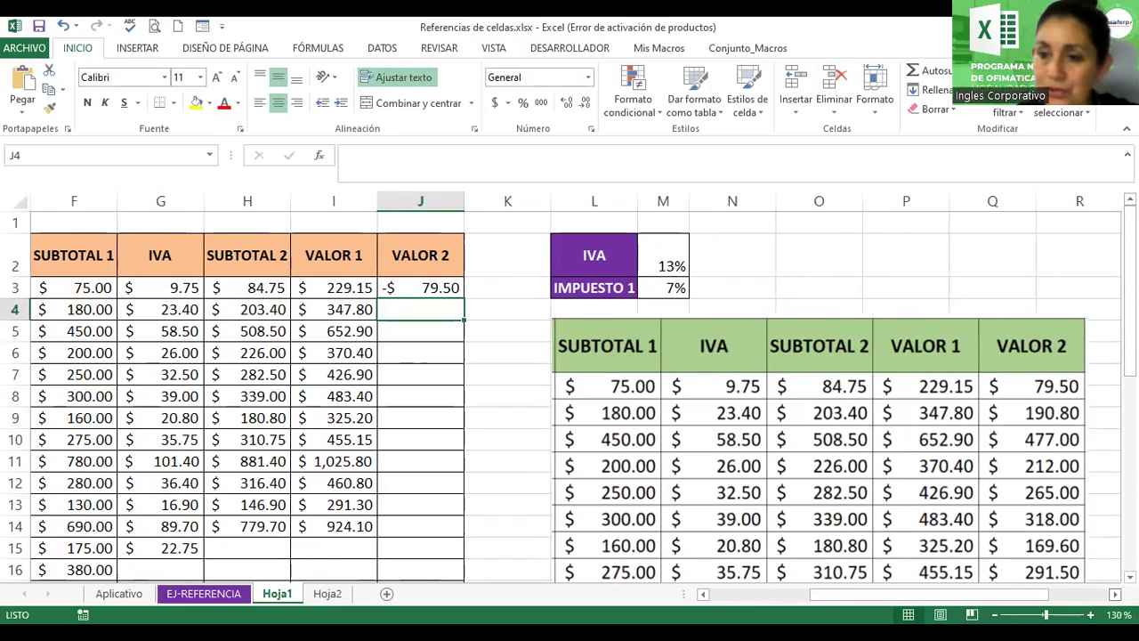
pyautogui.doubleClick(449, 286)
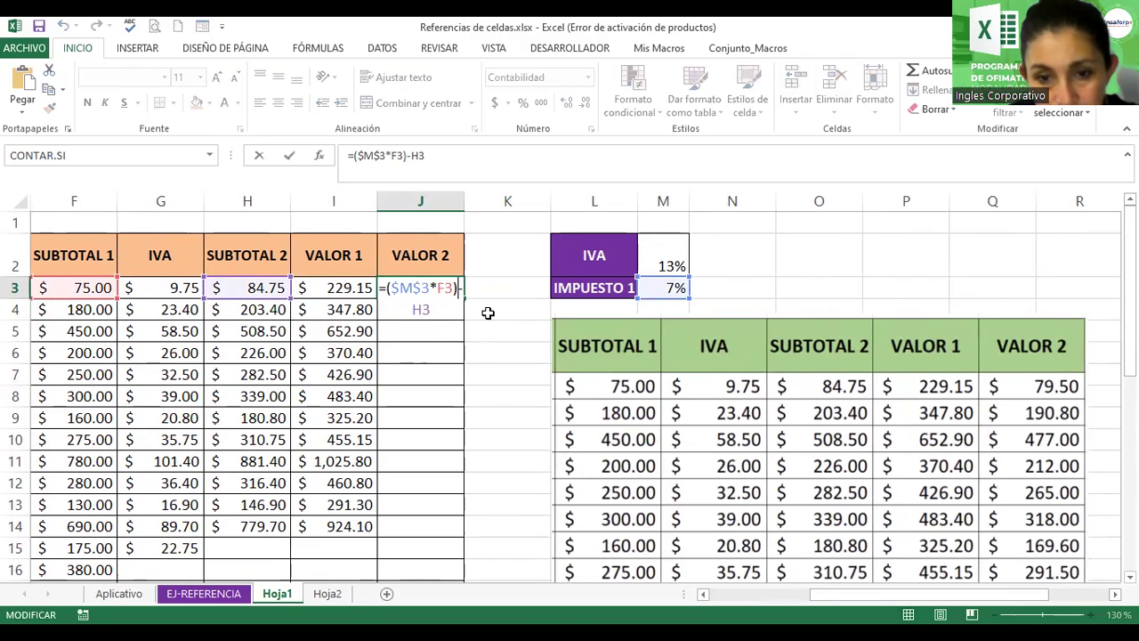
pyautogui.press('BackSpace')
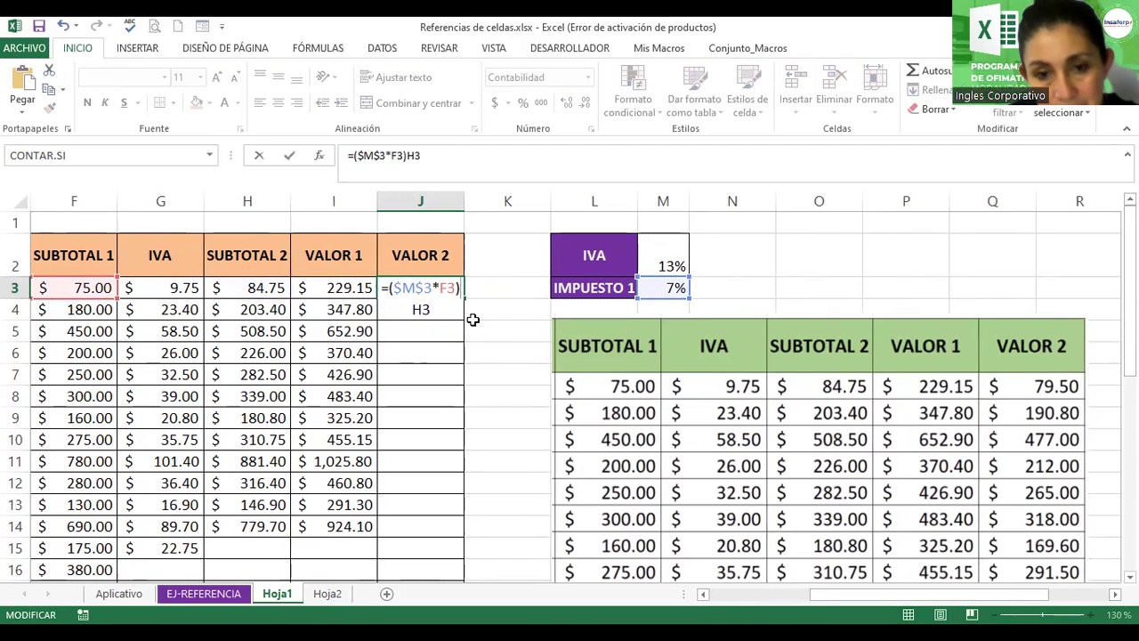
pyautogui.press('BackSpace')
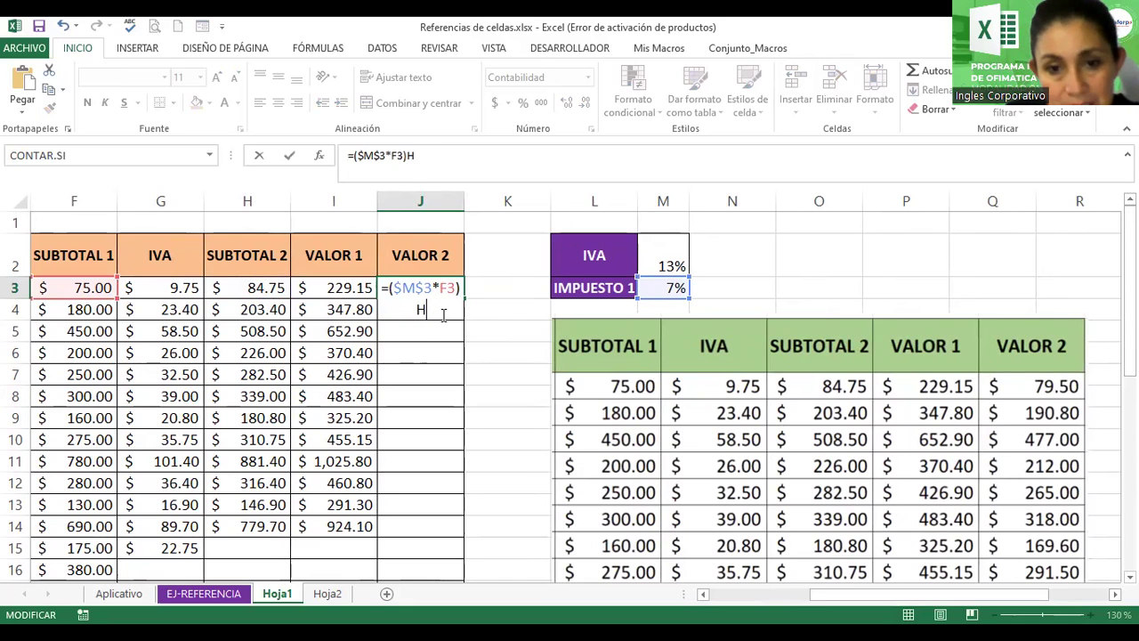
pyautogui.press('BackSpace')
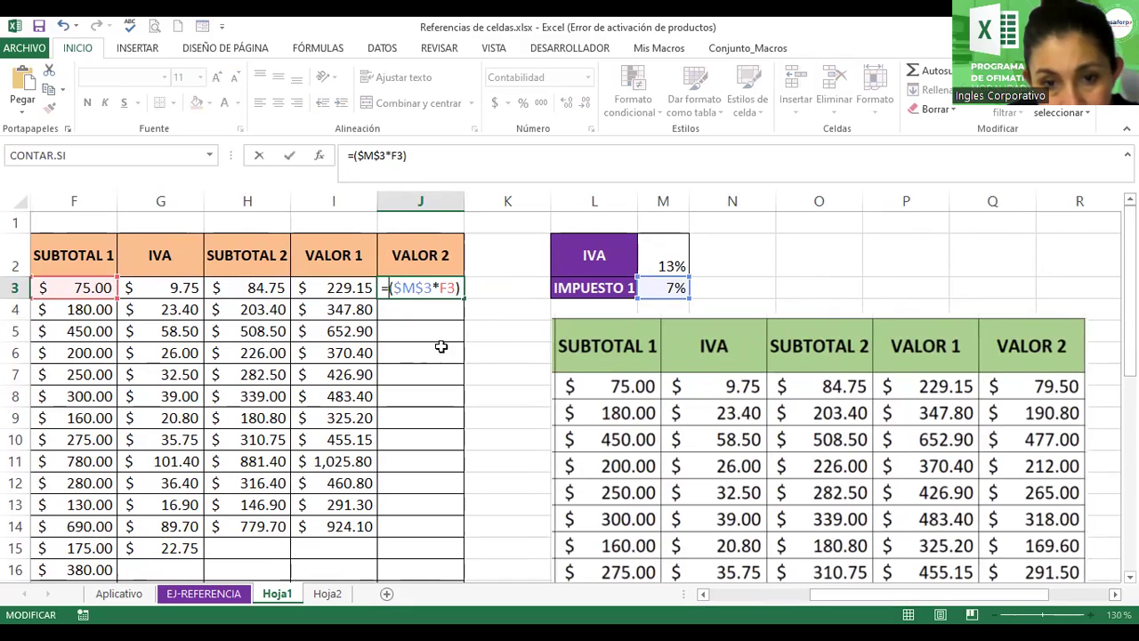
pyautogui.write('h')
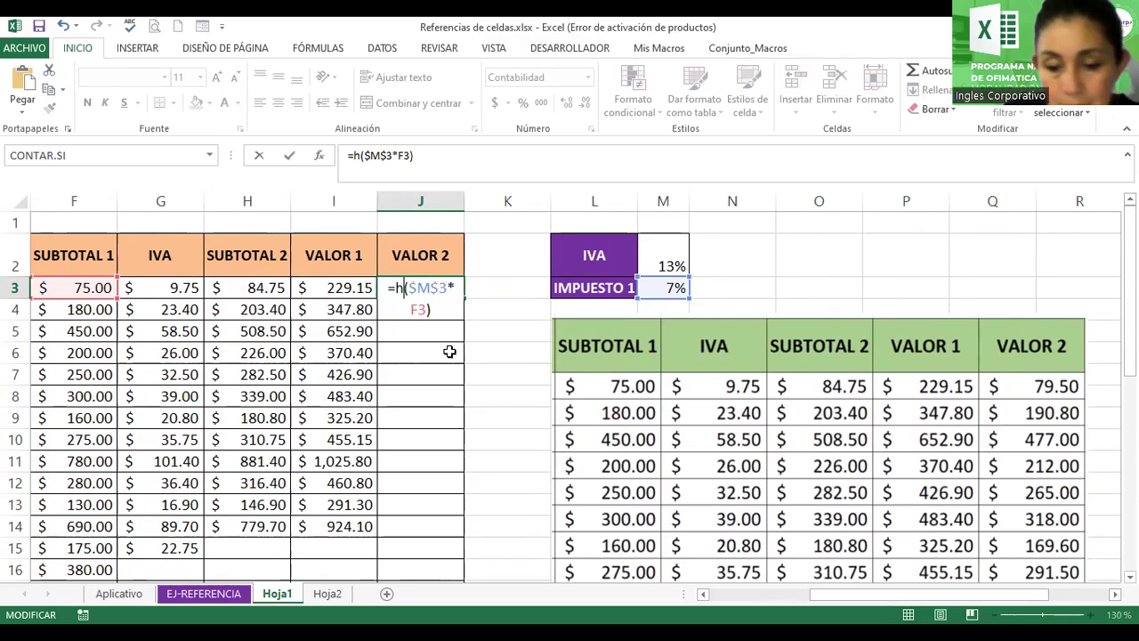
pyautogui.write('3-')
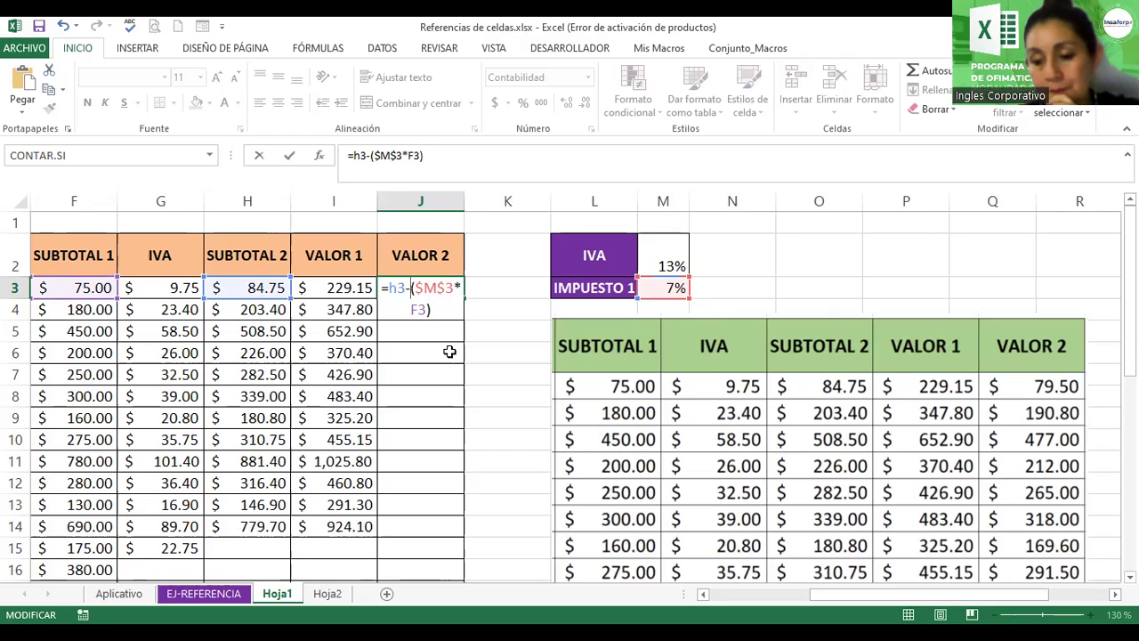
pyautogui.press('Return')
# Step: Fill the VALOR 2 formula from J3 down to J17 and recheck J3's formula
pyautogui.click(451, 289)
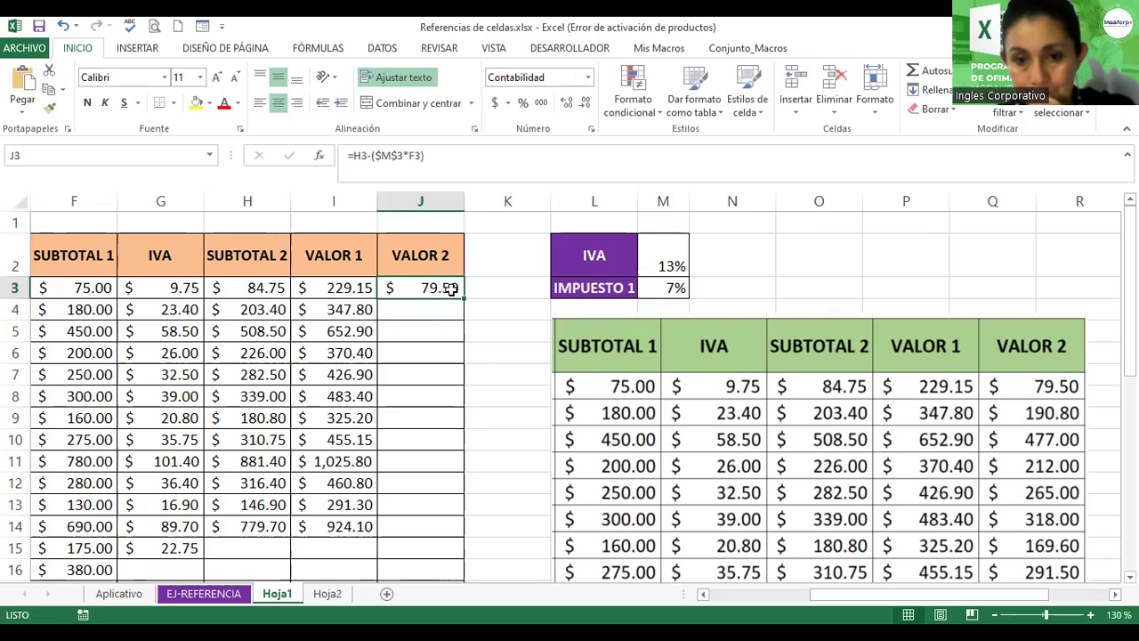
pyautogui.moveTo(462, 299); pyautogui.dragTo(451, 537)
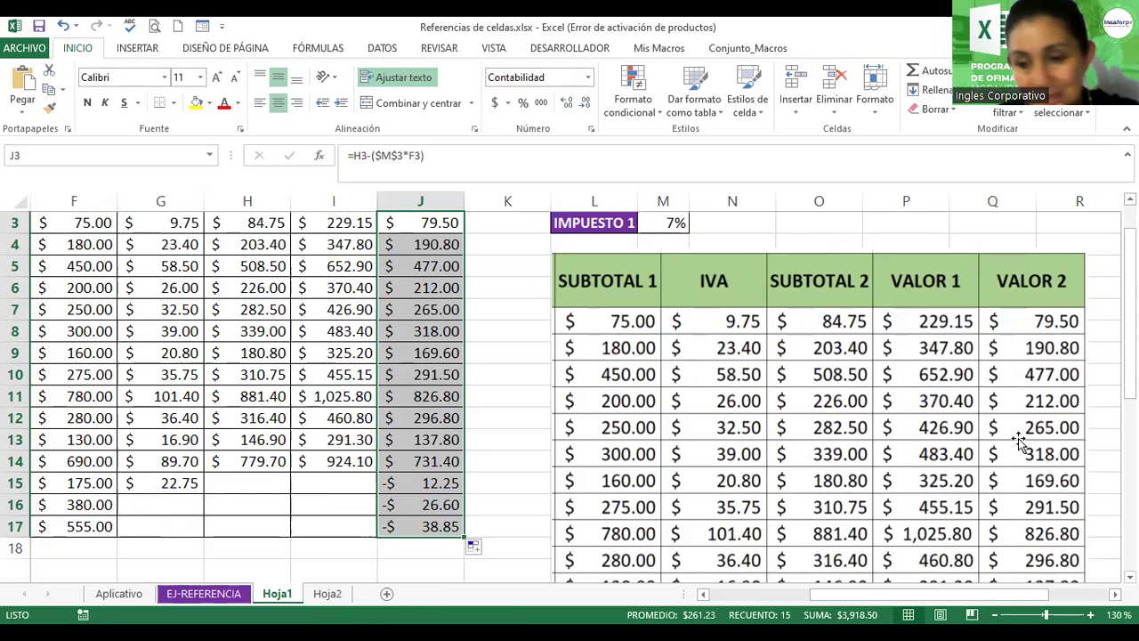
pyautogui.scroll(1, 1085, 374)
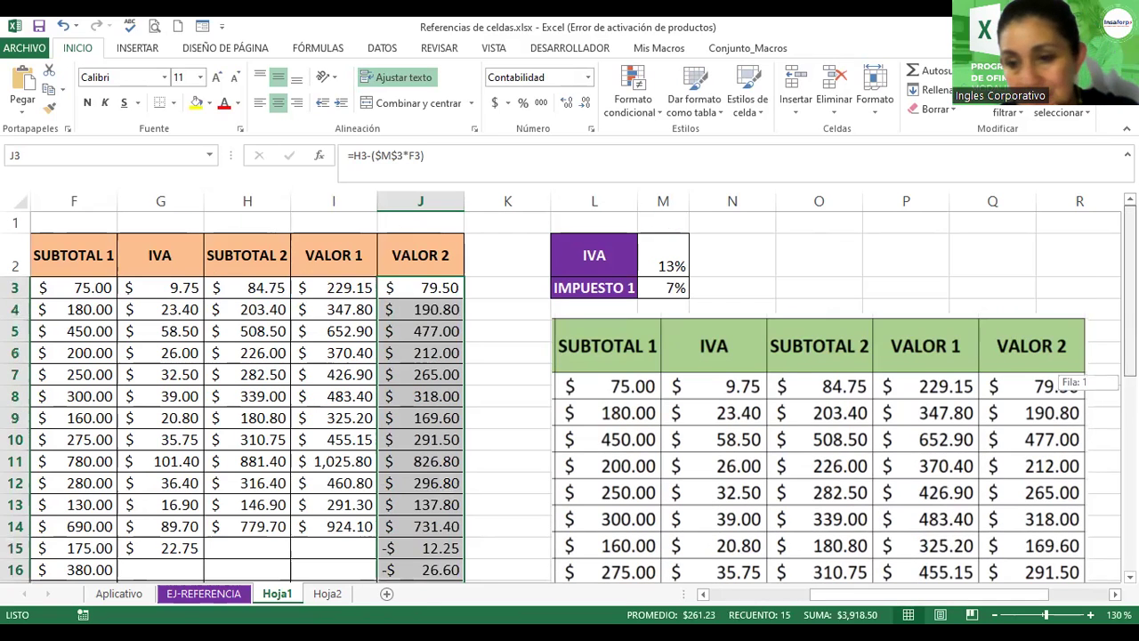
pyautogui.moveTo(997, 403); pyautogui.dragTo(966, 383)
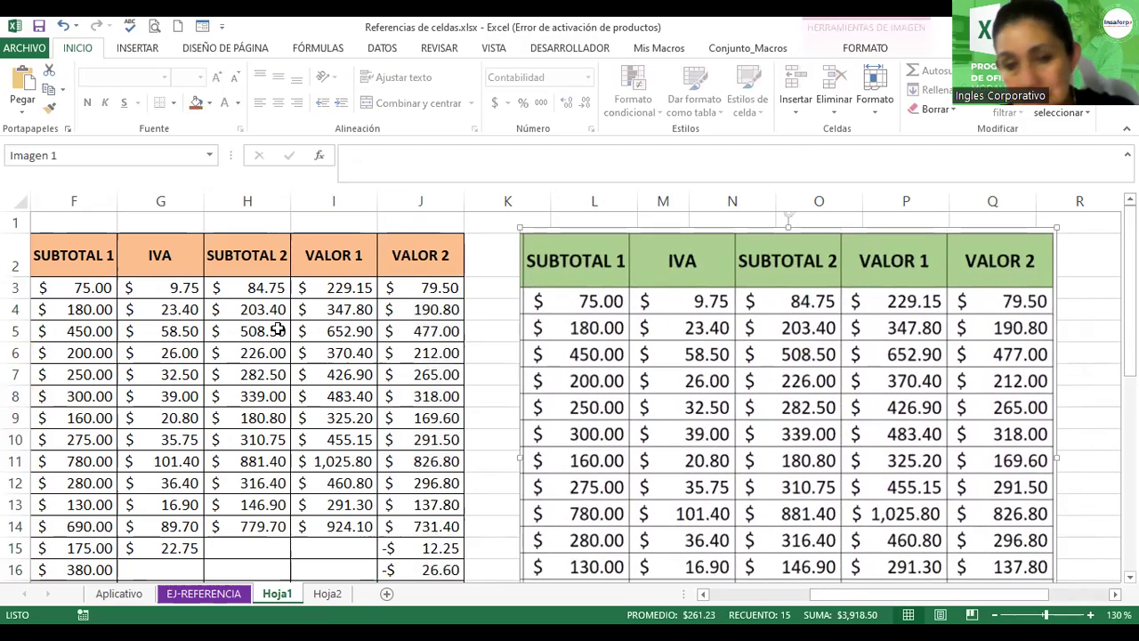
pyautogui.doubleClick(425, 288)
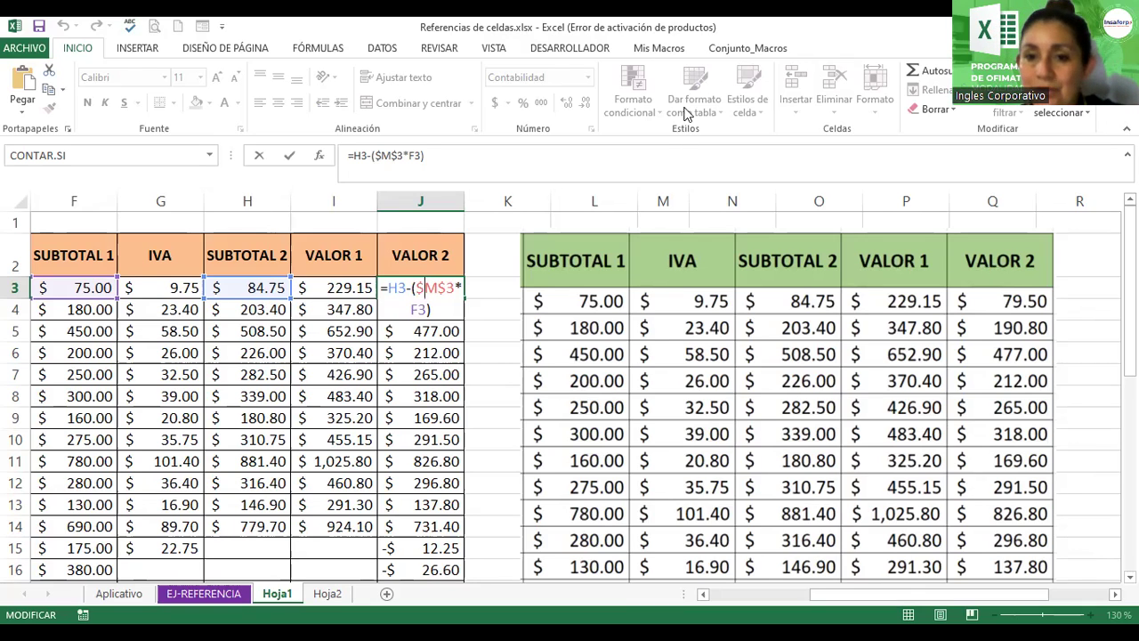
pyautogui.press('Return')
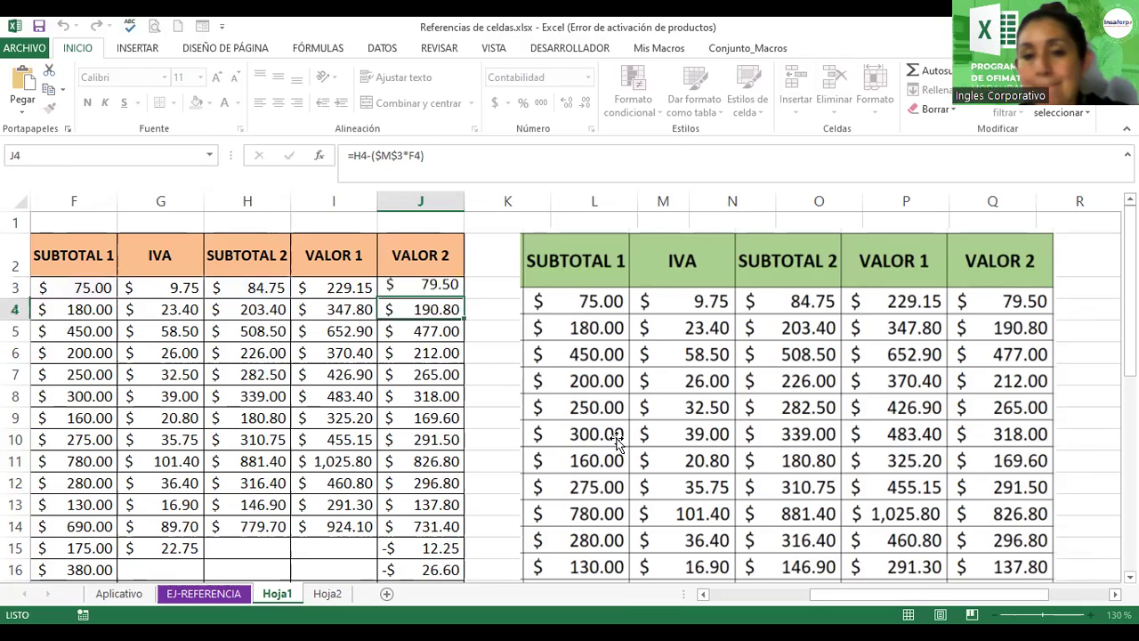